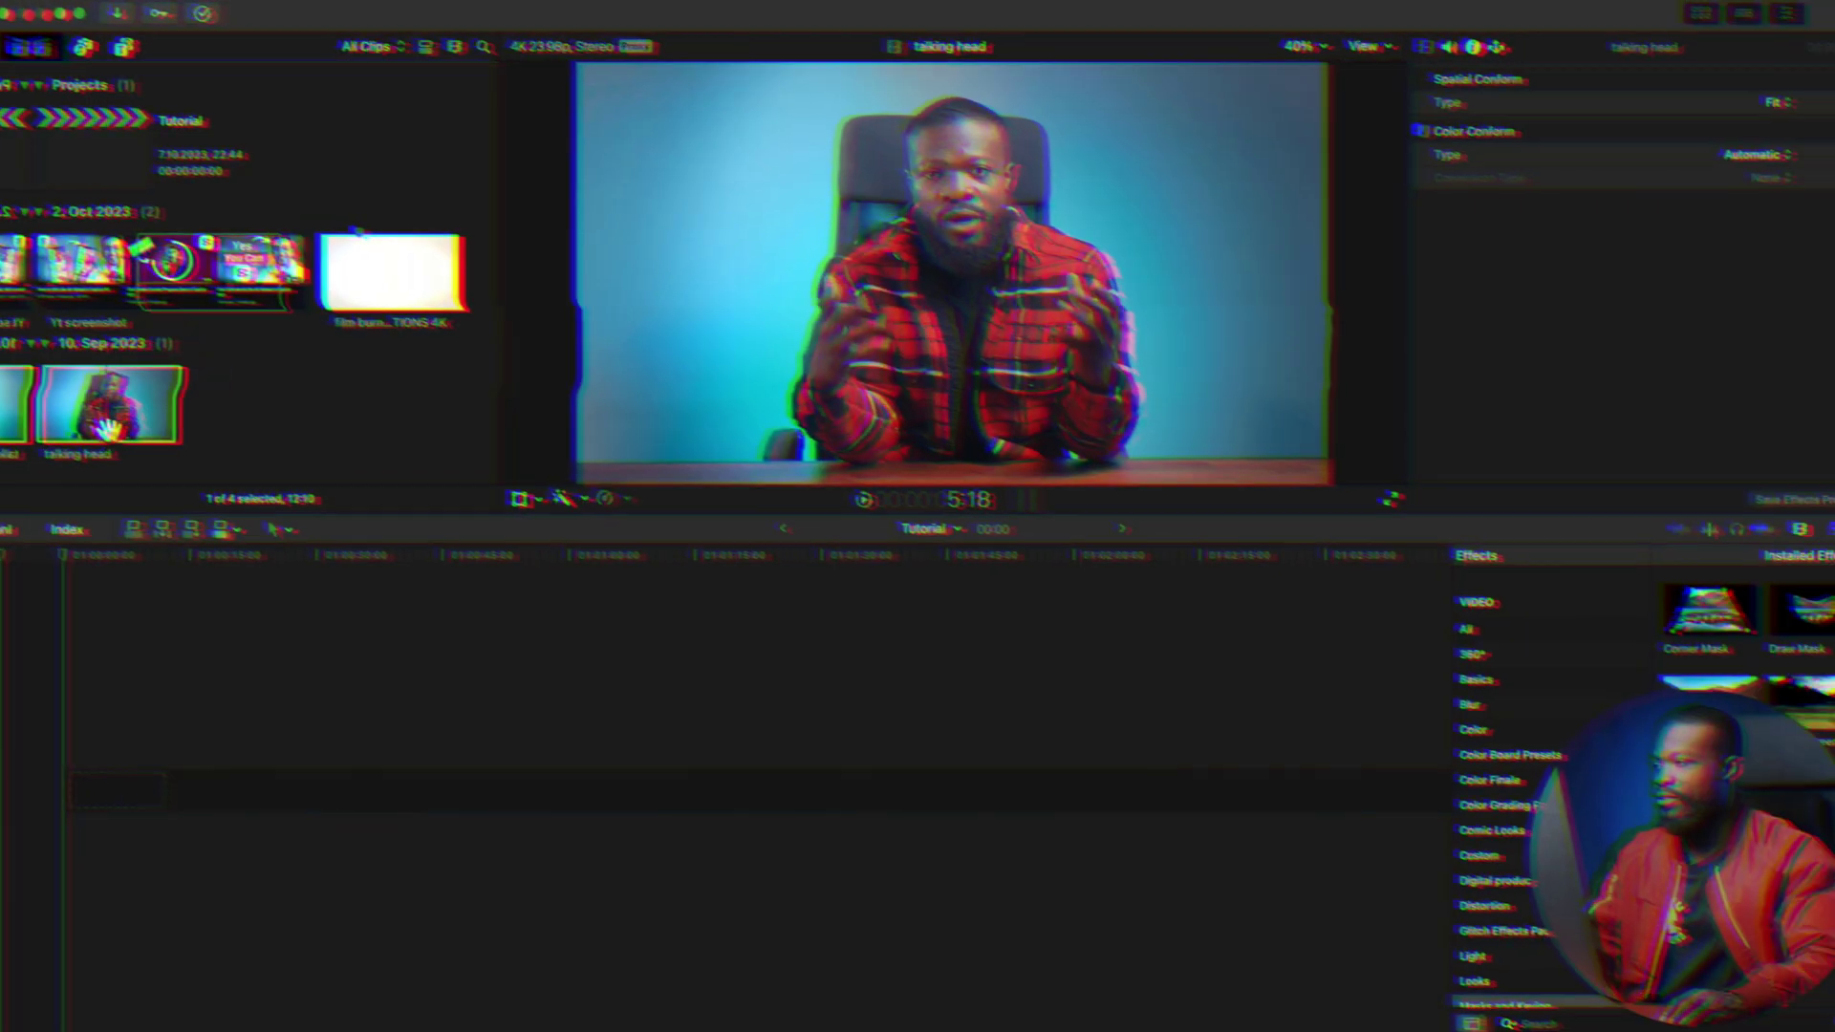
- Place the talking head clip at the start of the empty Tutorial timeline
click(83, 532)
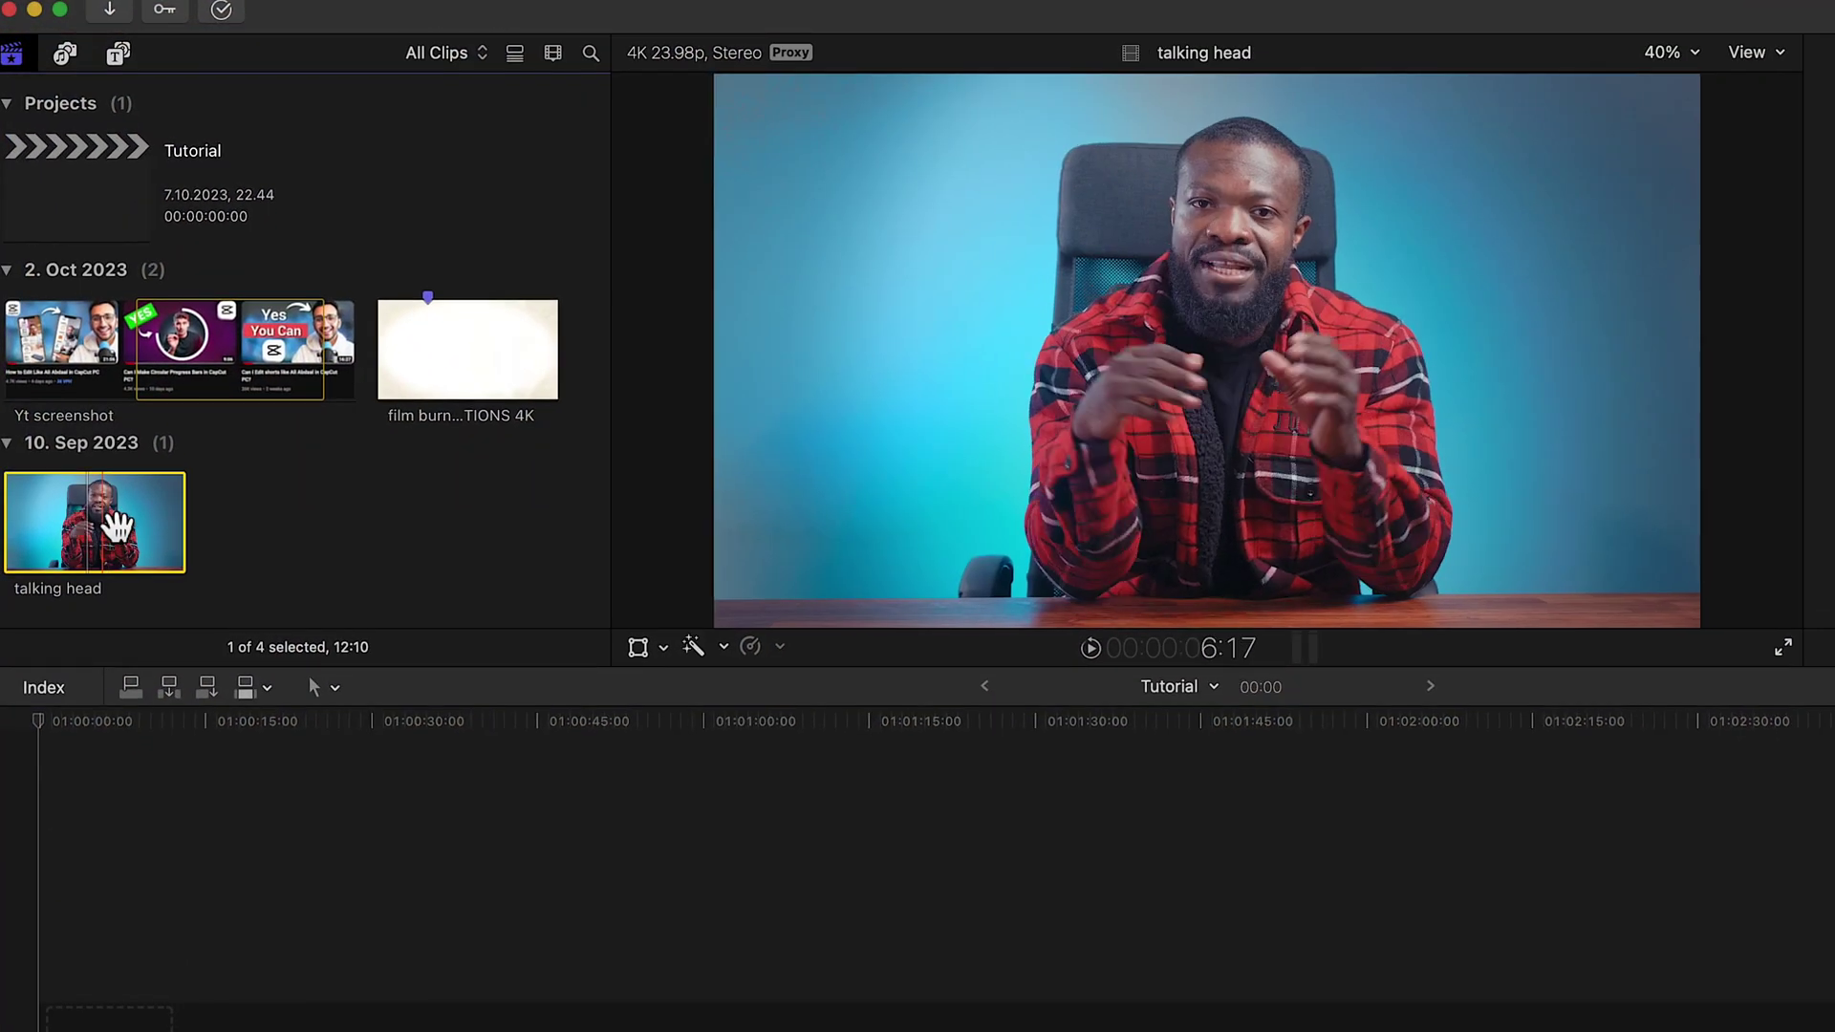
drag(112, 531, 91, 765)
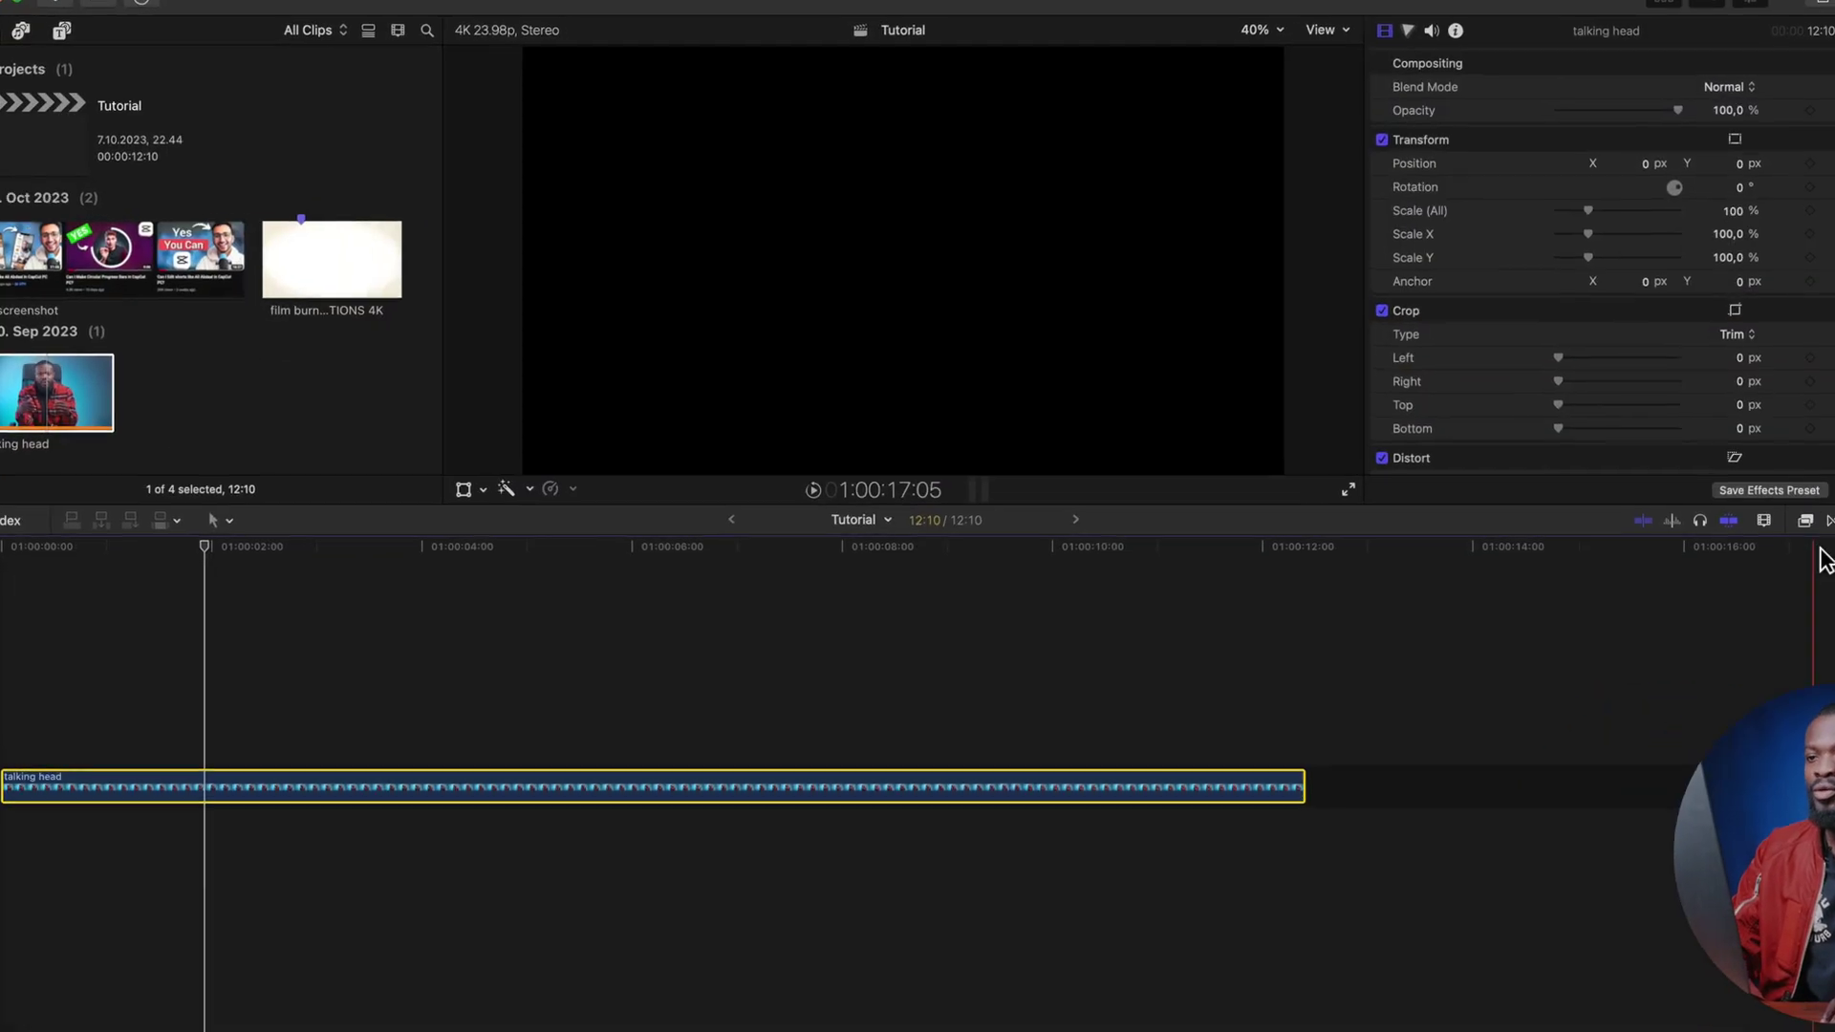
- Apply the Vignette Mask effect to the talking head clip with a size of 0.5 and a falloff of 1.0
click(1805, 520)
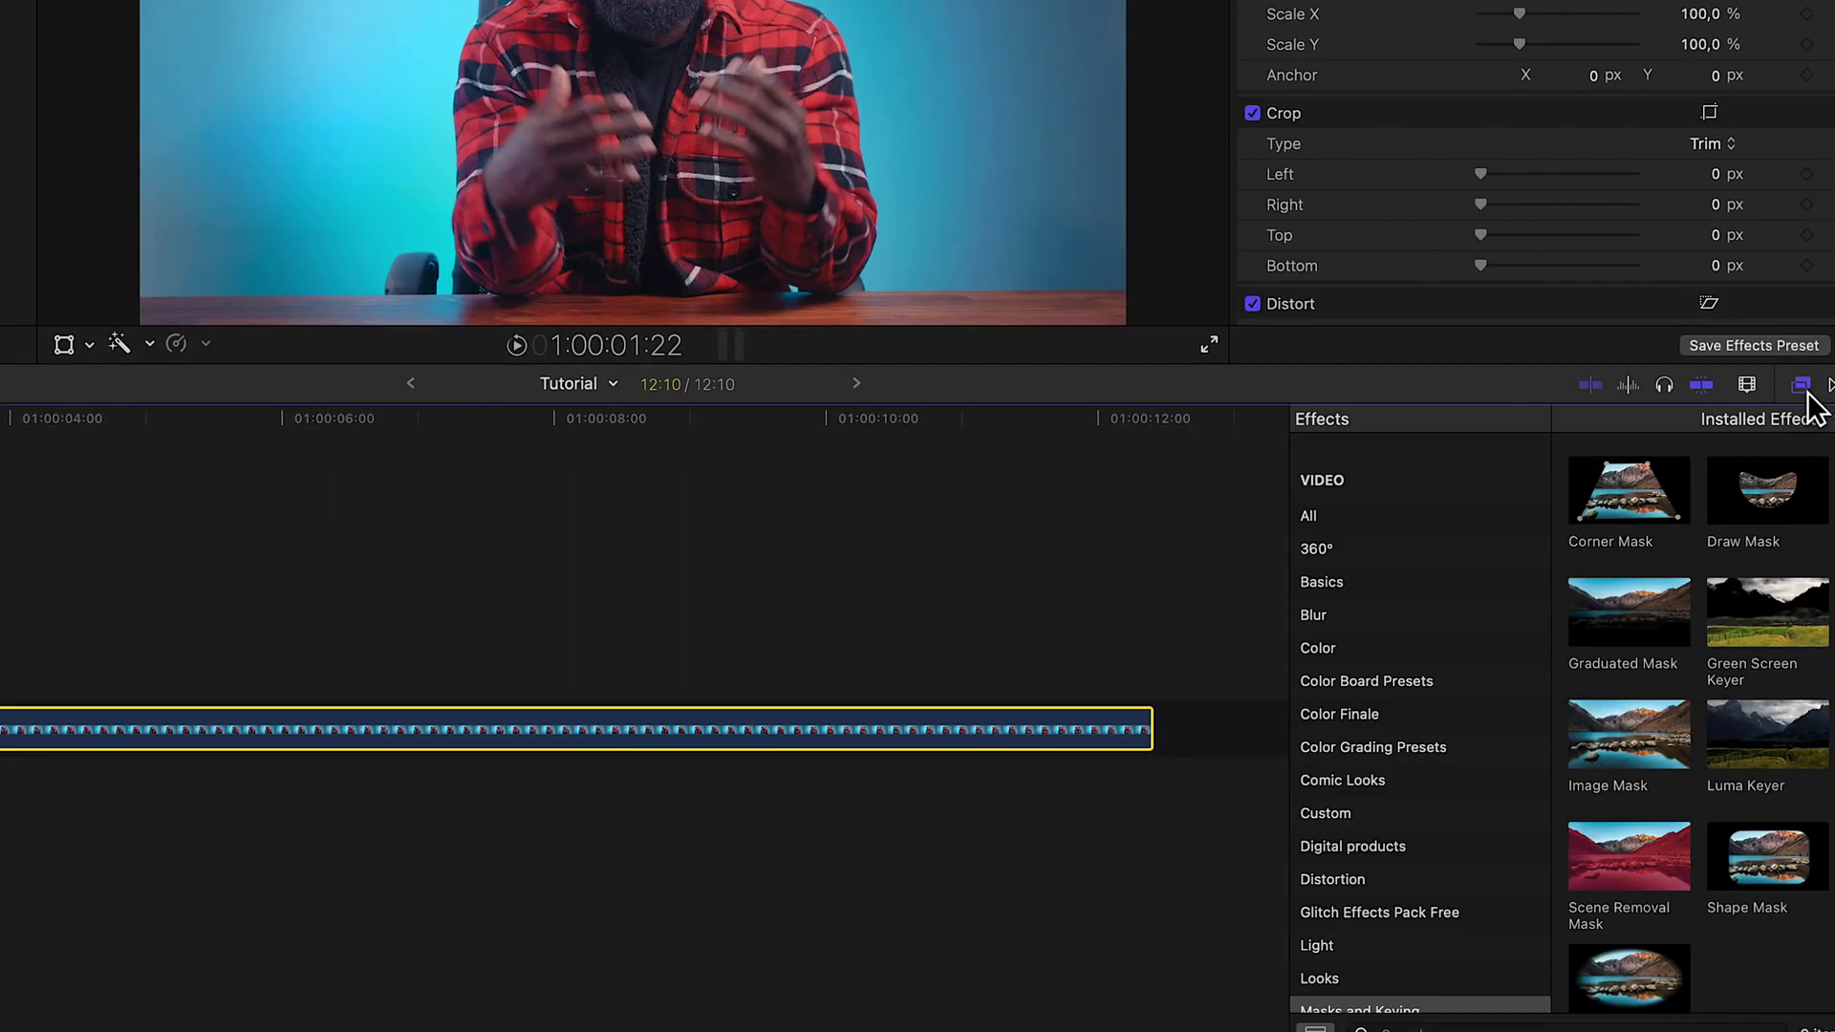
scroll(1371, 811, down, 3)
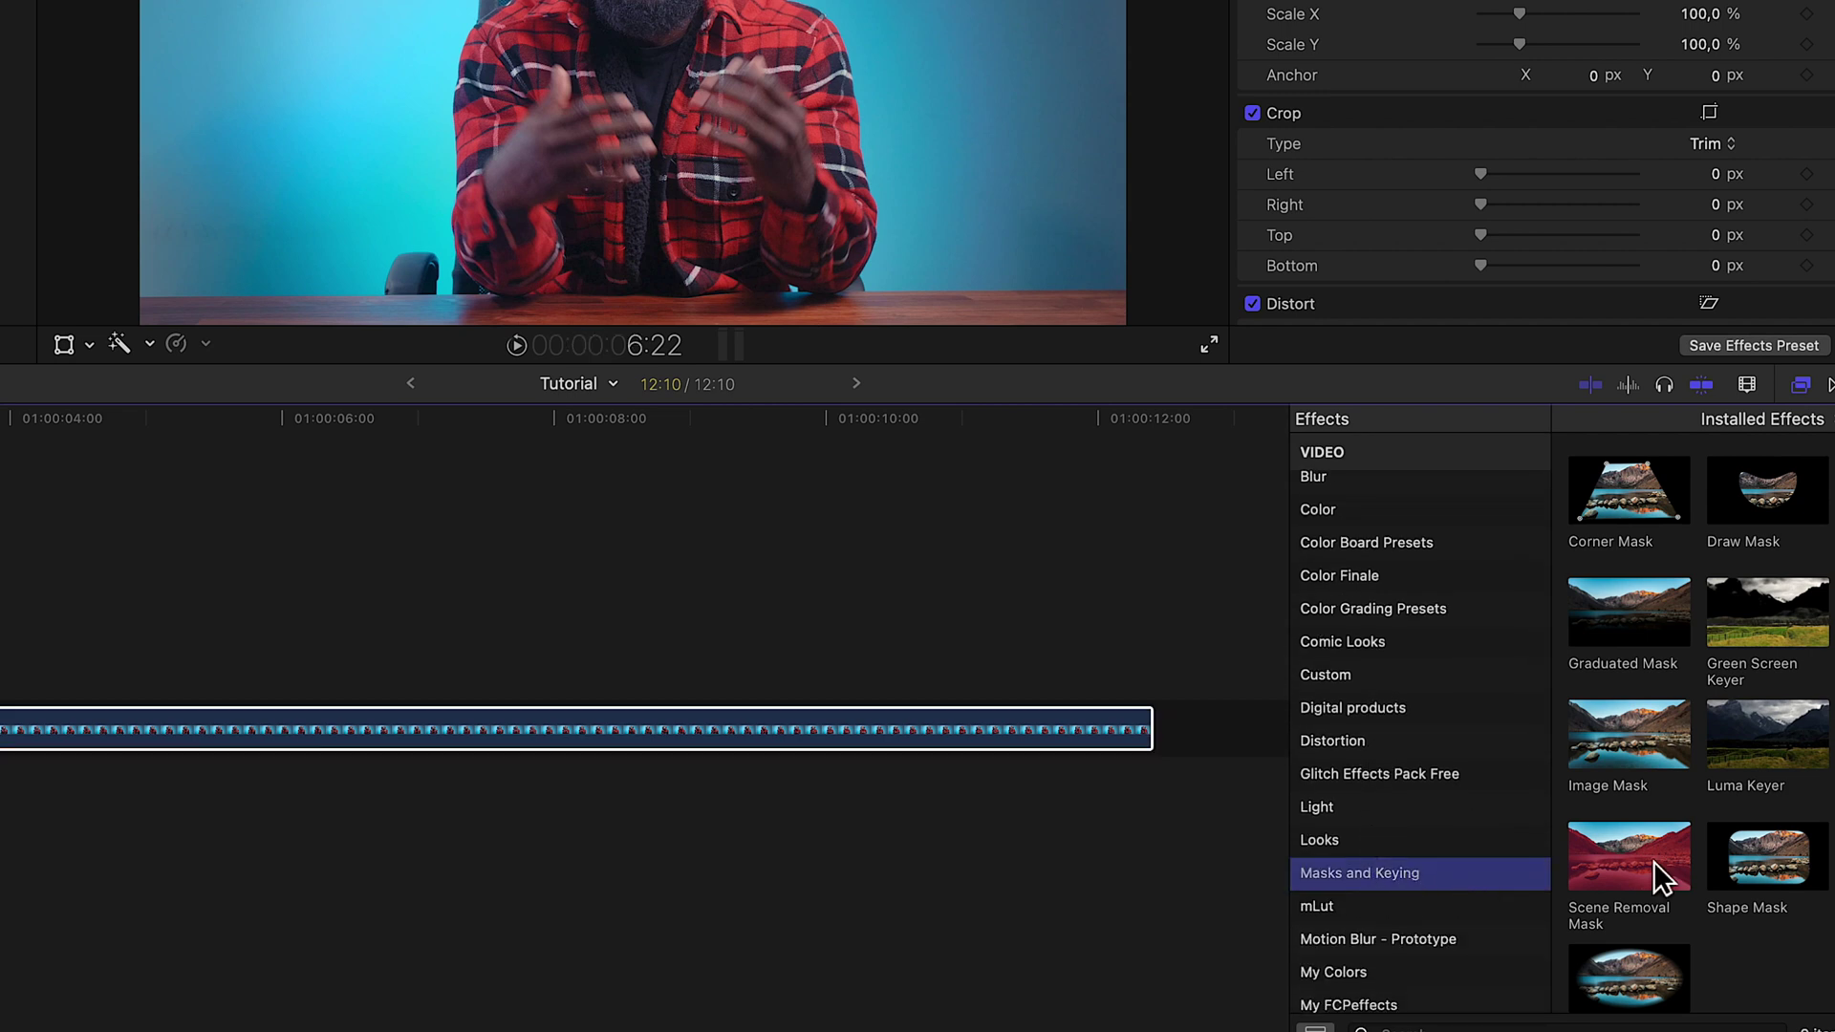
scroll(1653, 865, down, 1)
click(1616, 956)
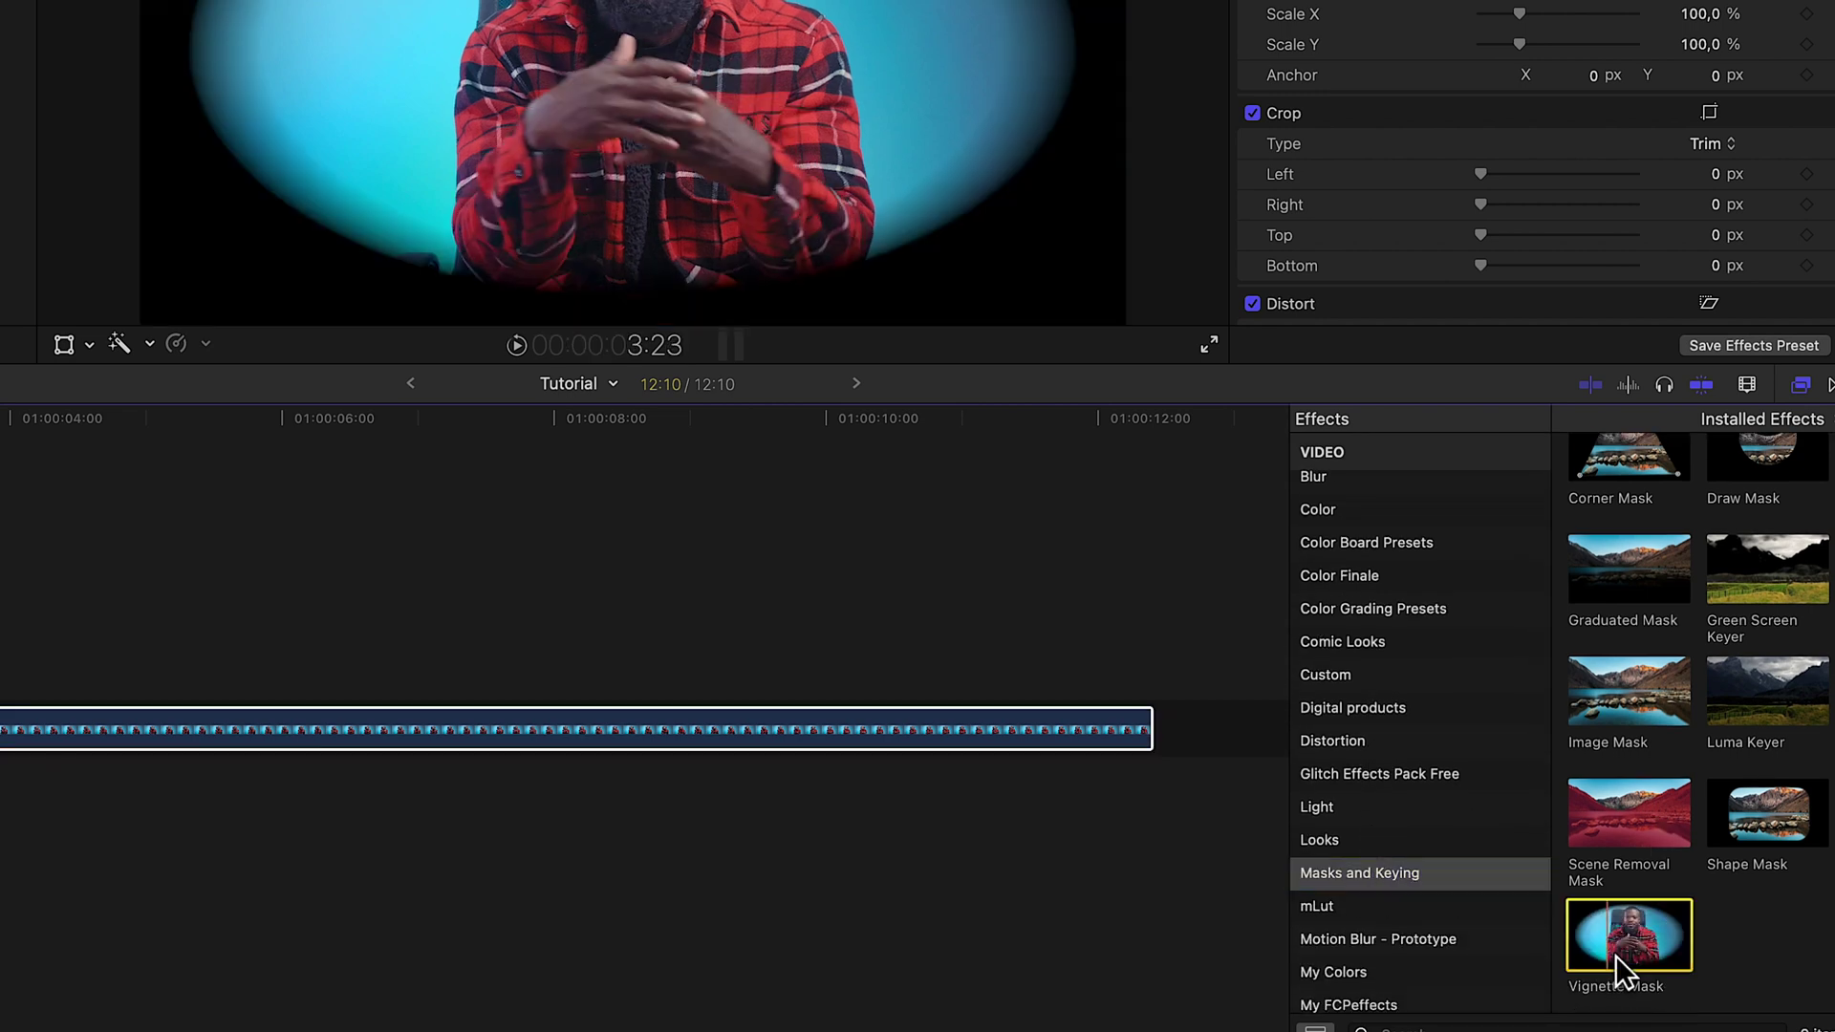
drag(1632, 949, 1085, 860)
drag(532, 712, 535, 740)
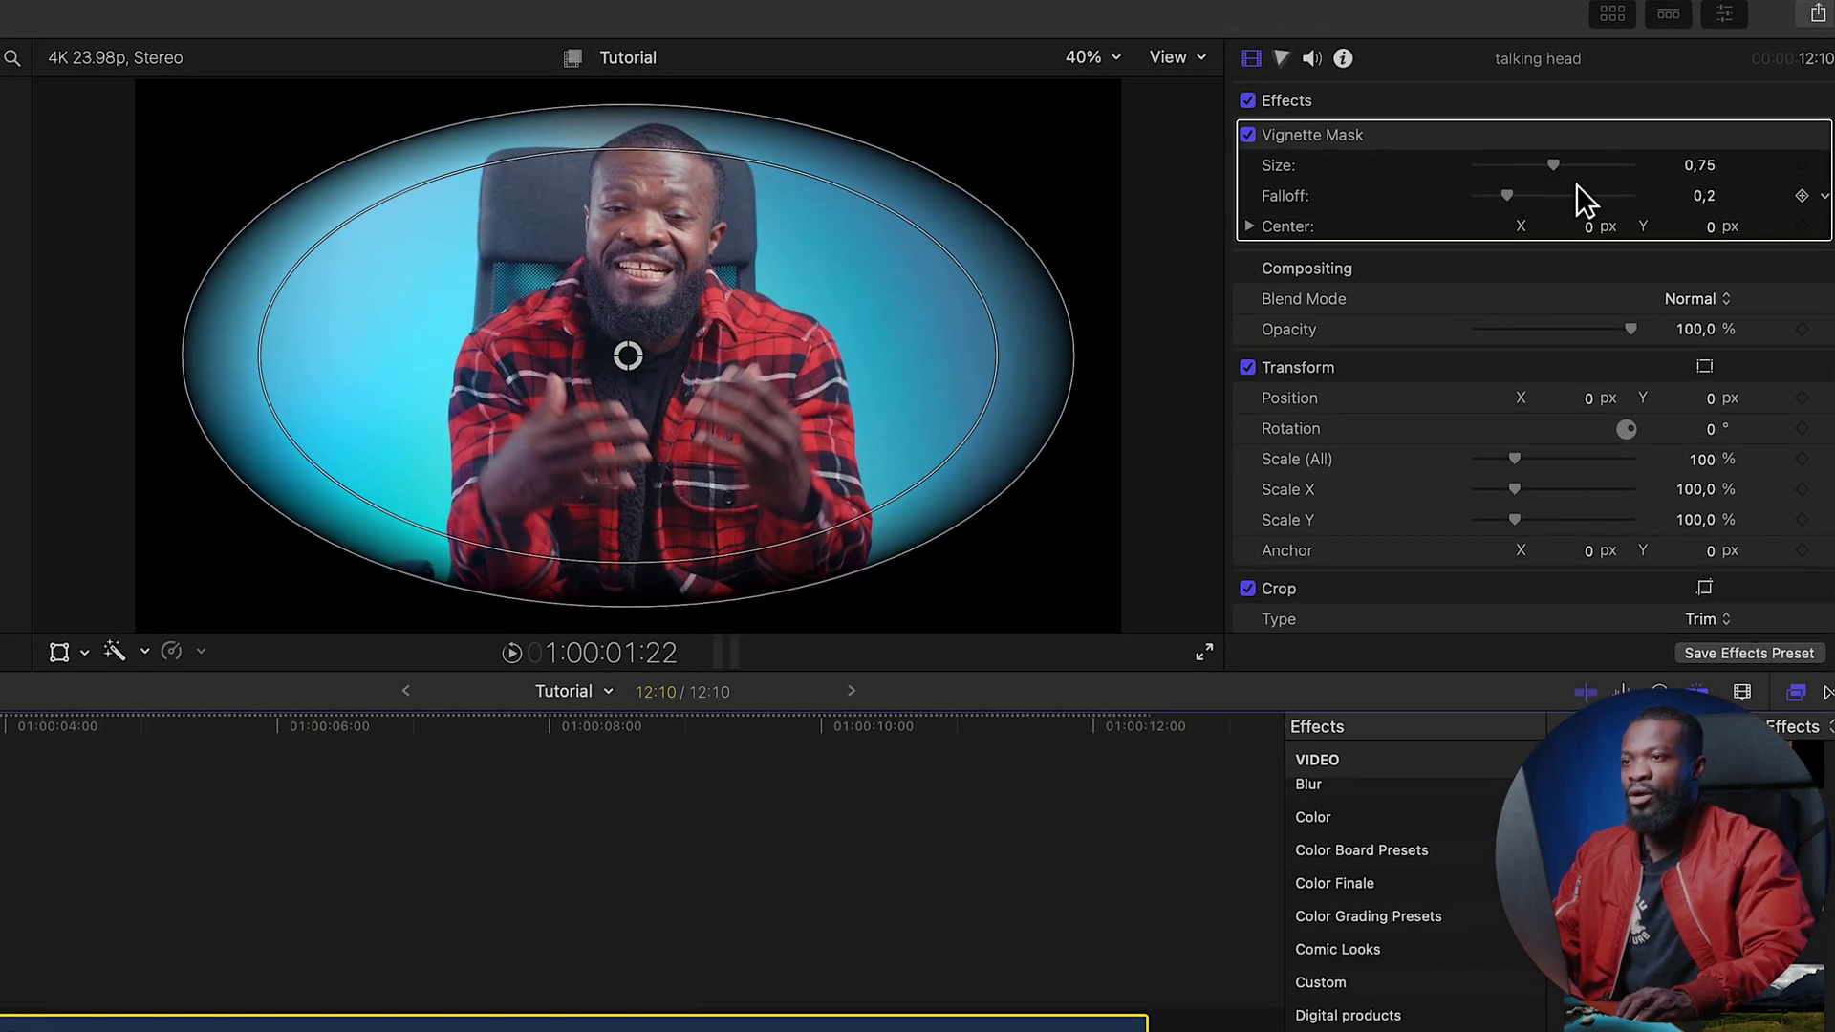
drag(1563, 172, 1636, 198)
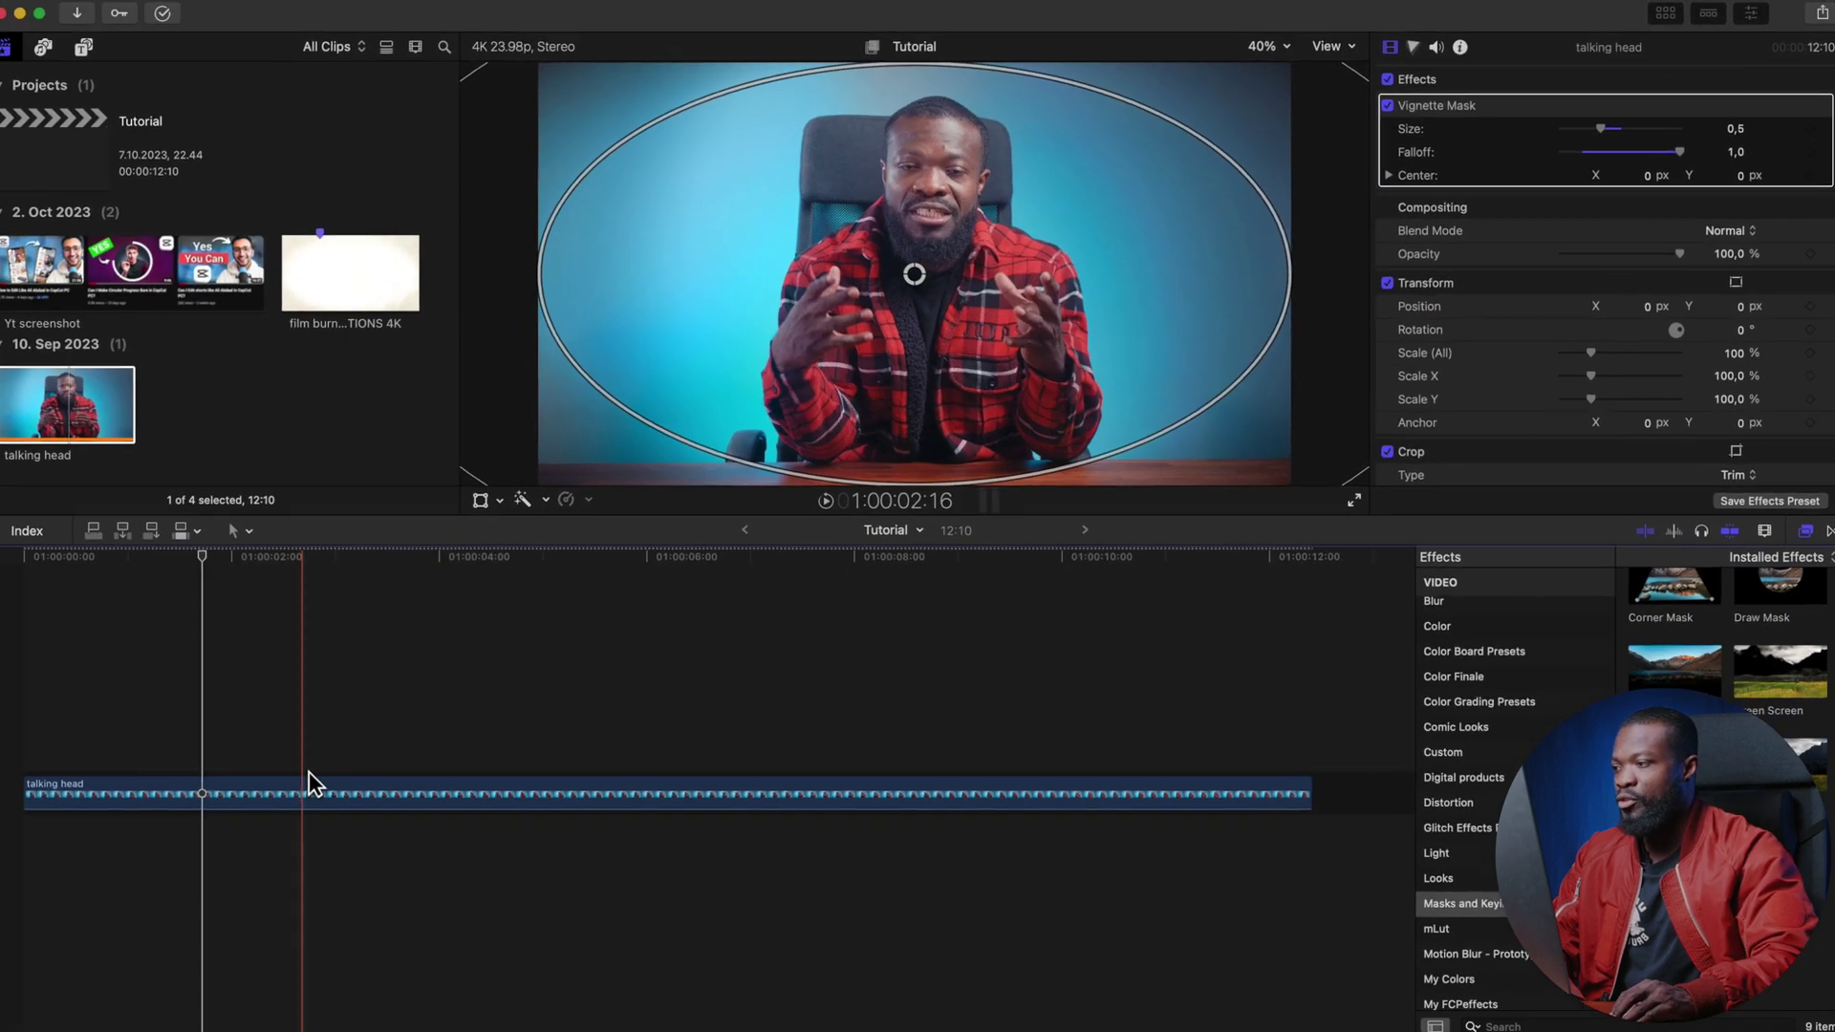
- Compare the talking head clip with its effects switched off and on again
click(313, 784)
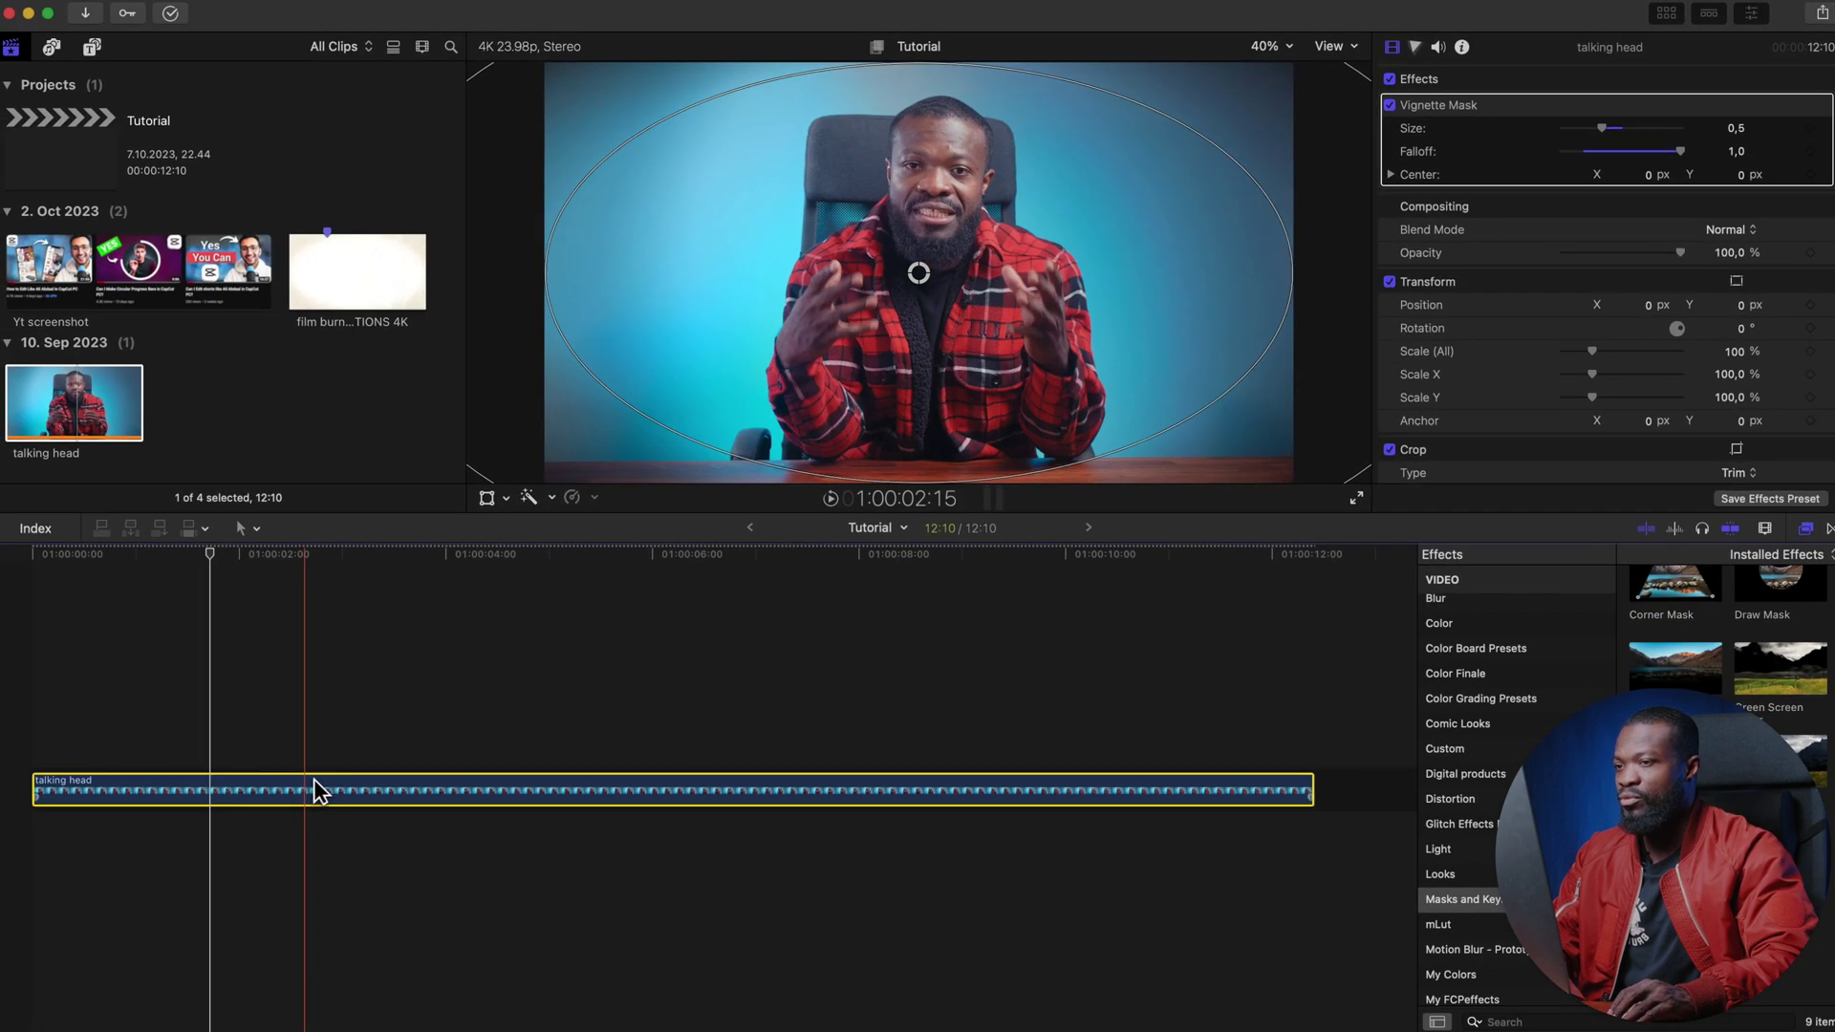
click(1394, 80)
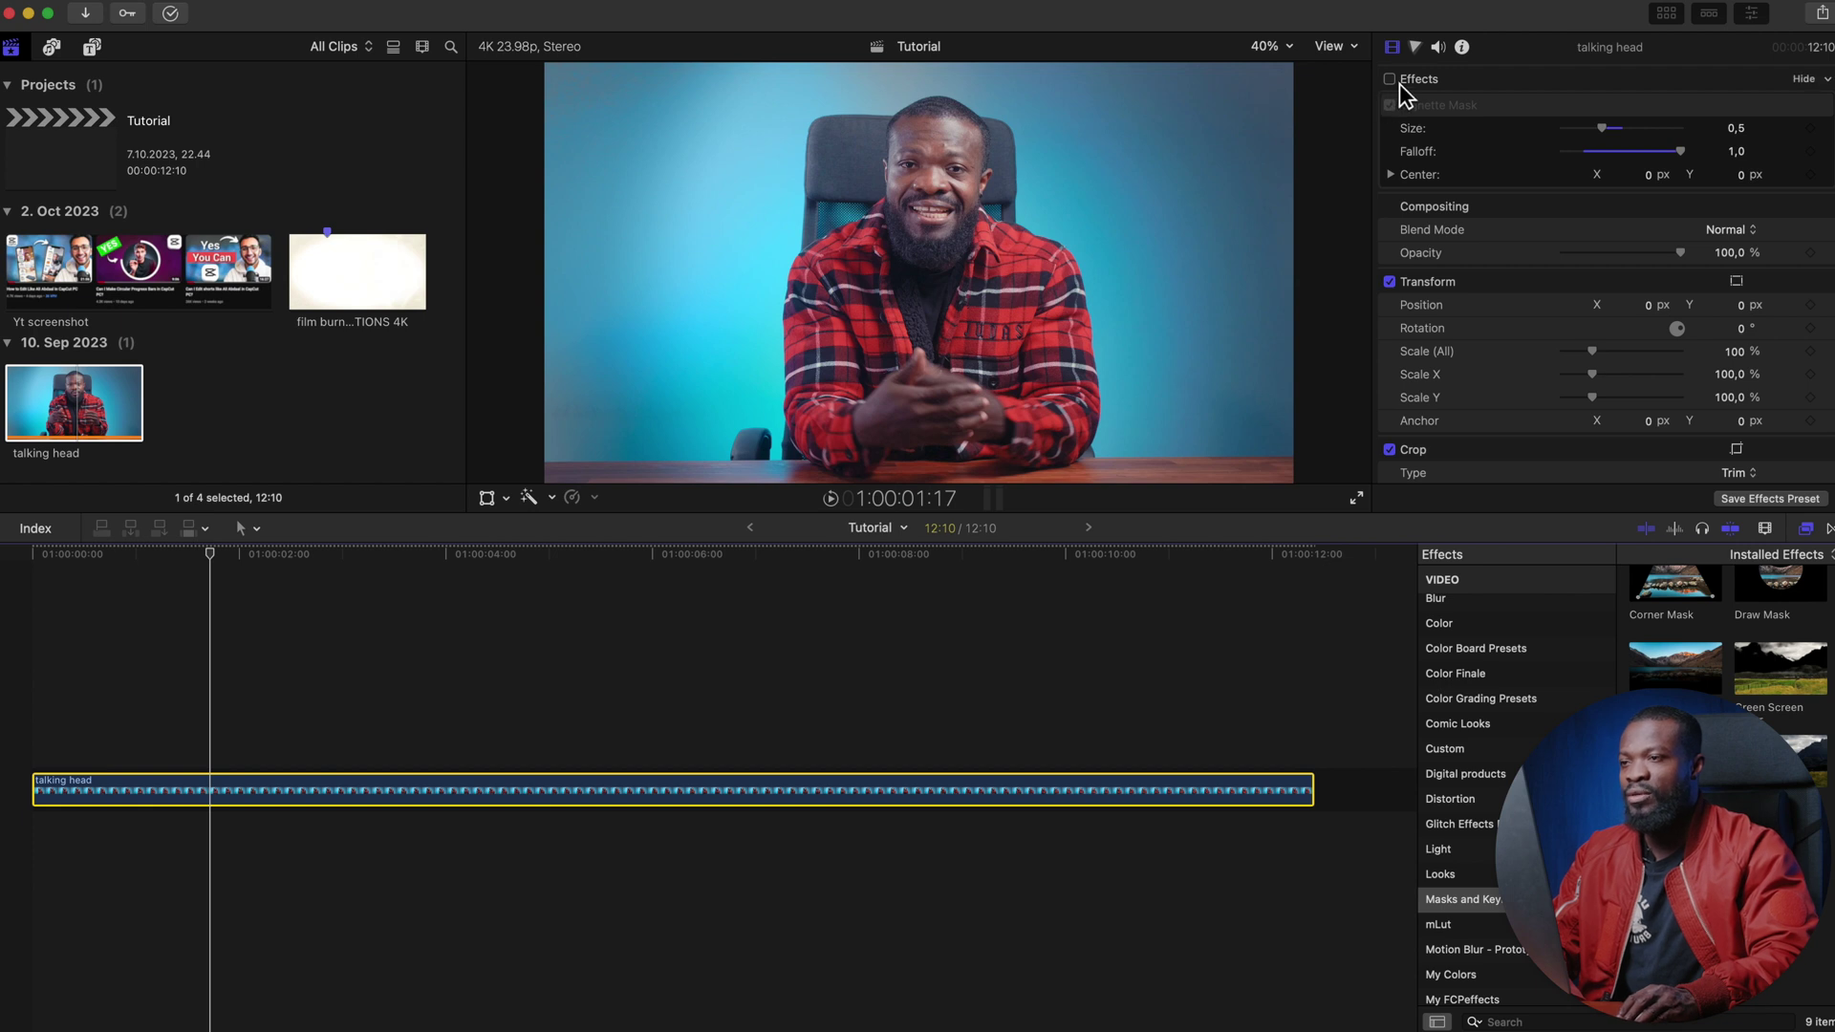
click(1391, 80)
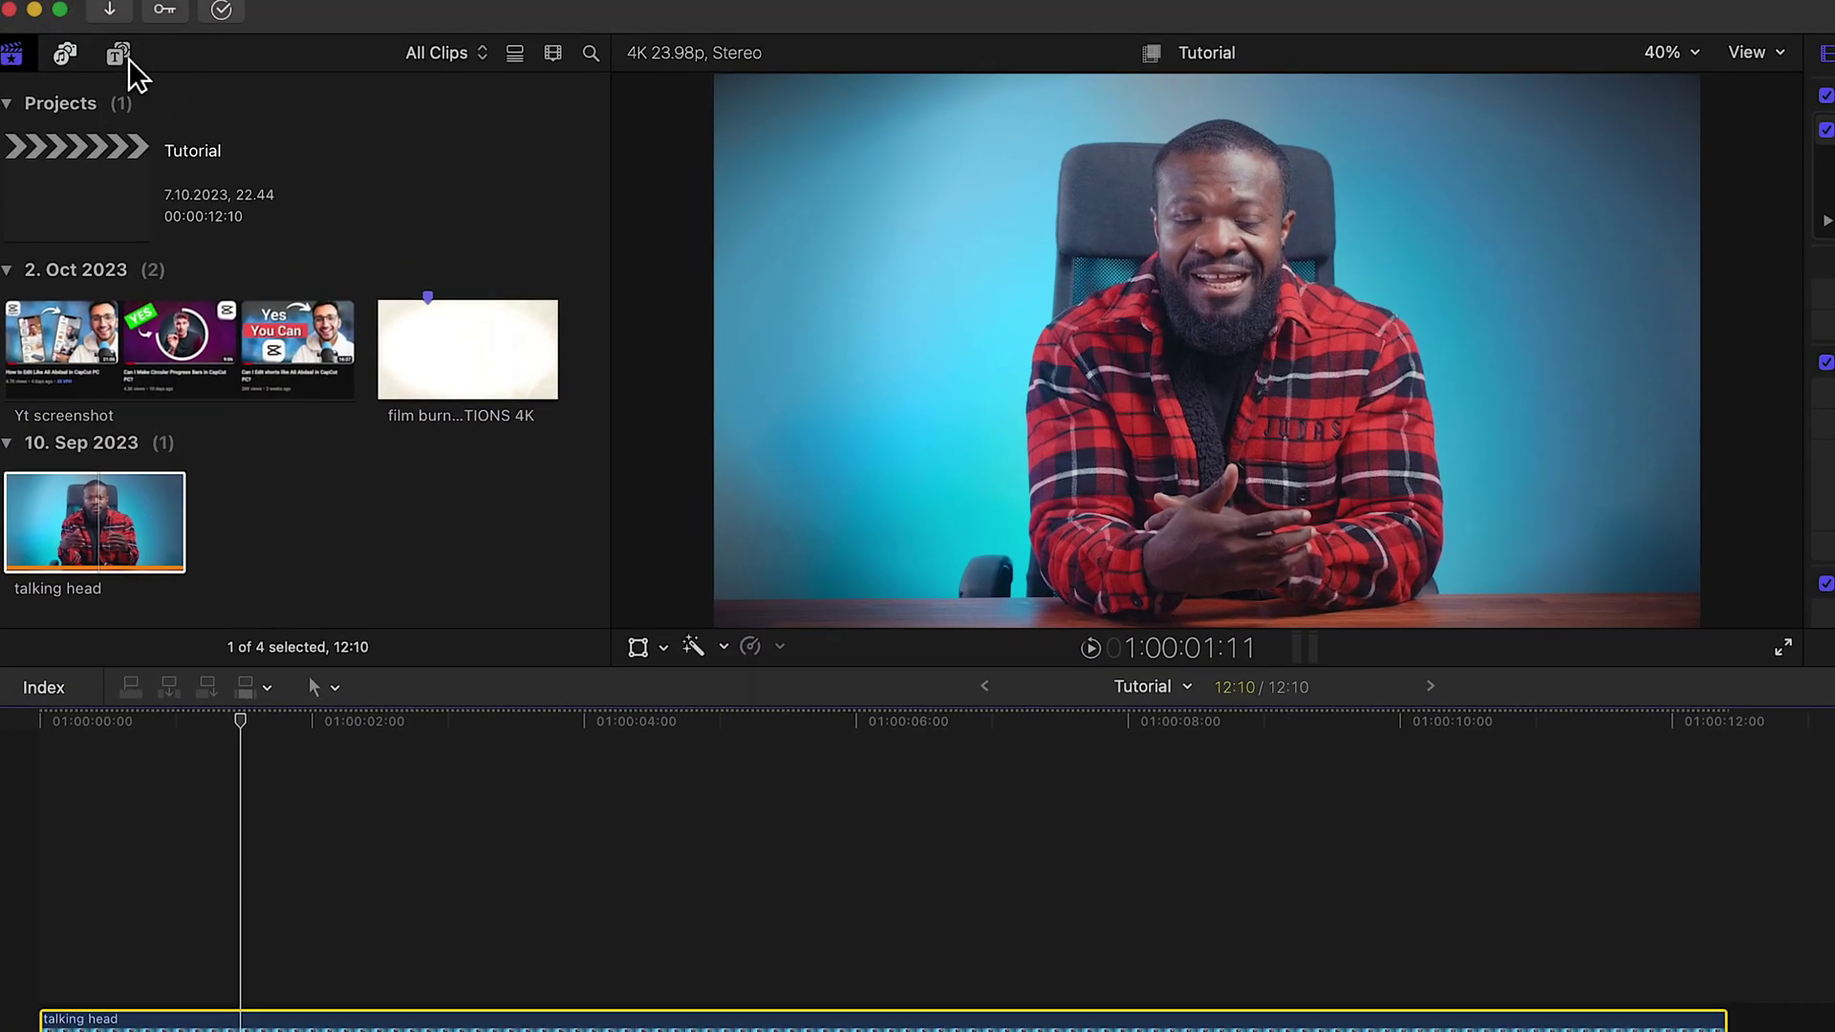
- Add a black Custom solid generator above the talking head clip and extend it to that clip's end
click(131, 63)
scroll(105, 457, down, 10)
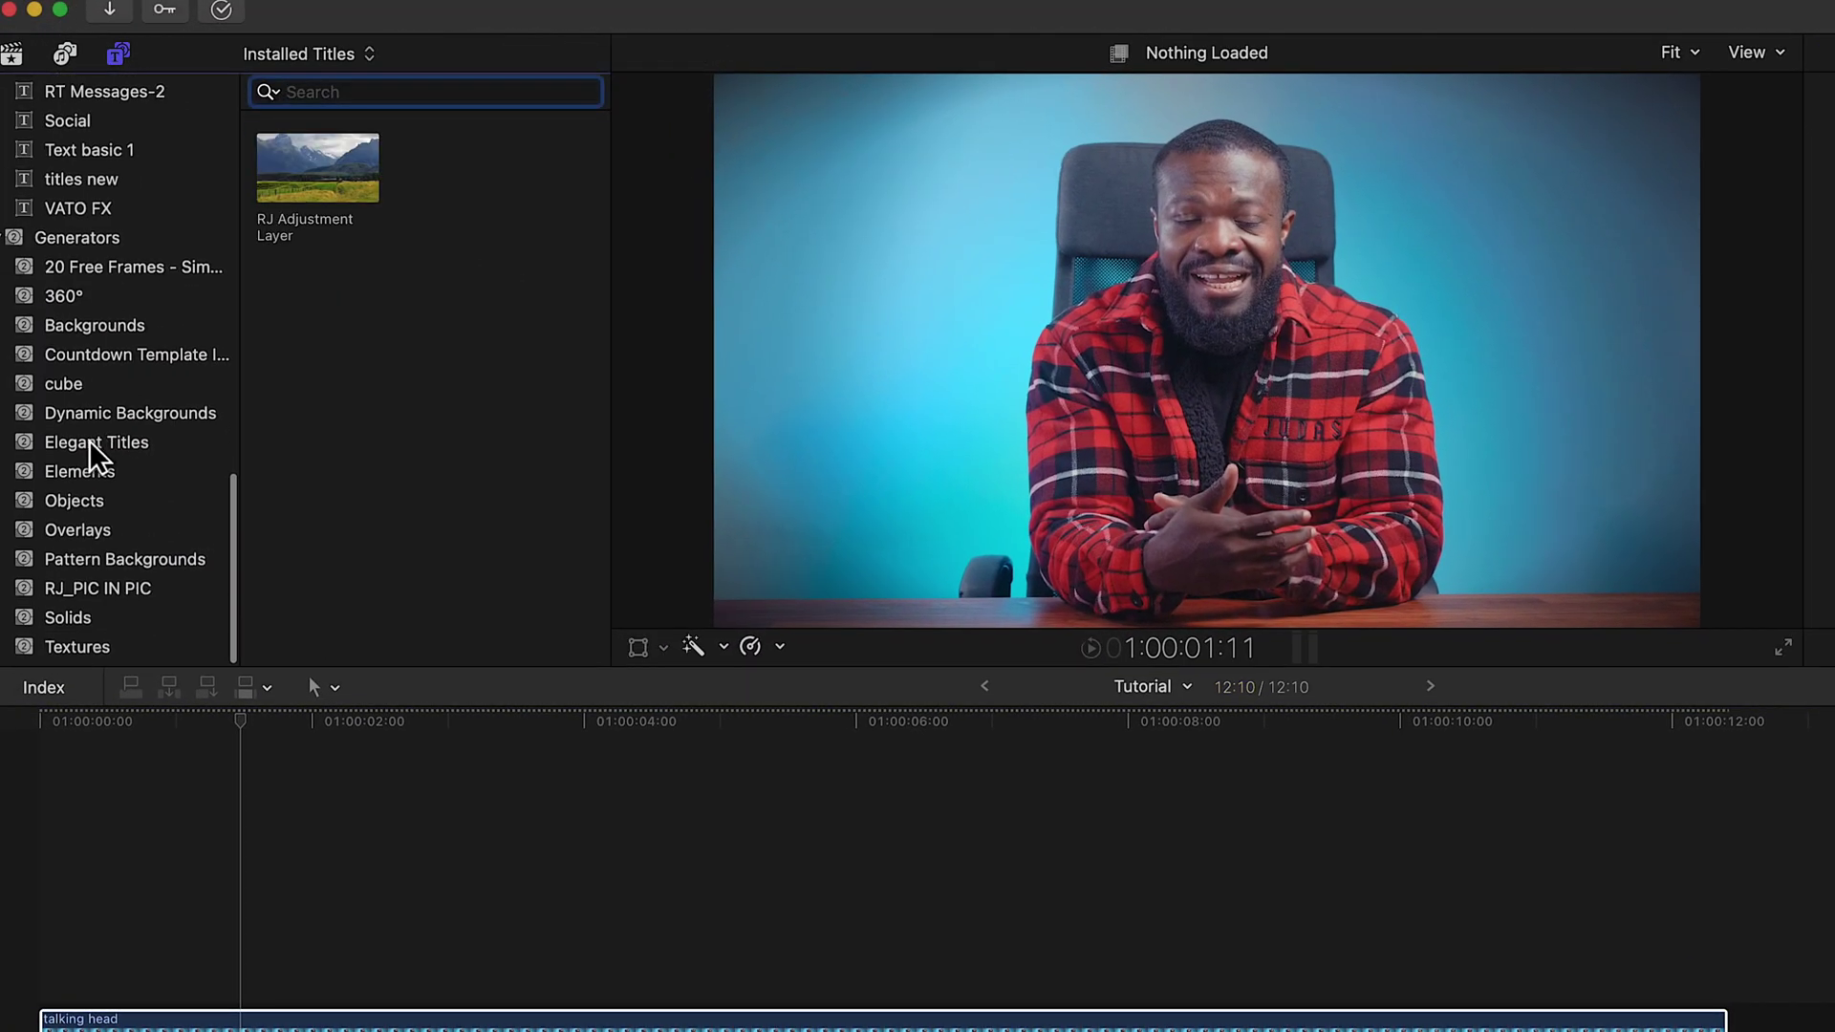
click(90, 627)
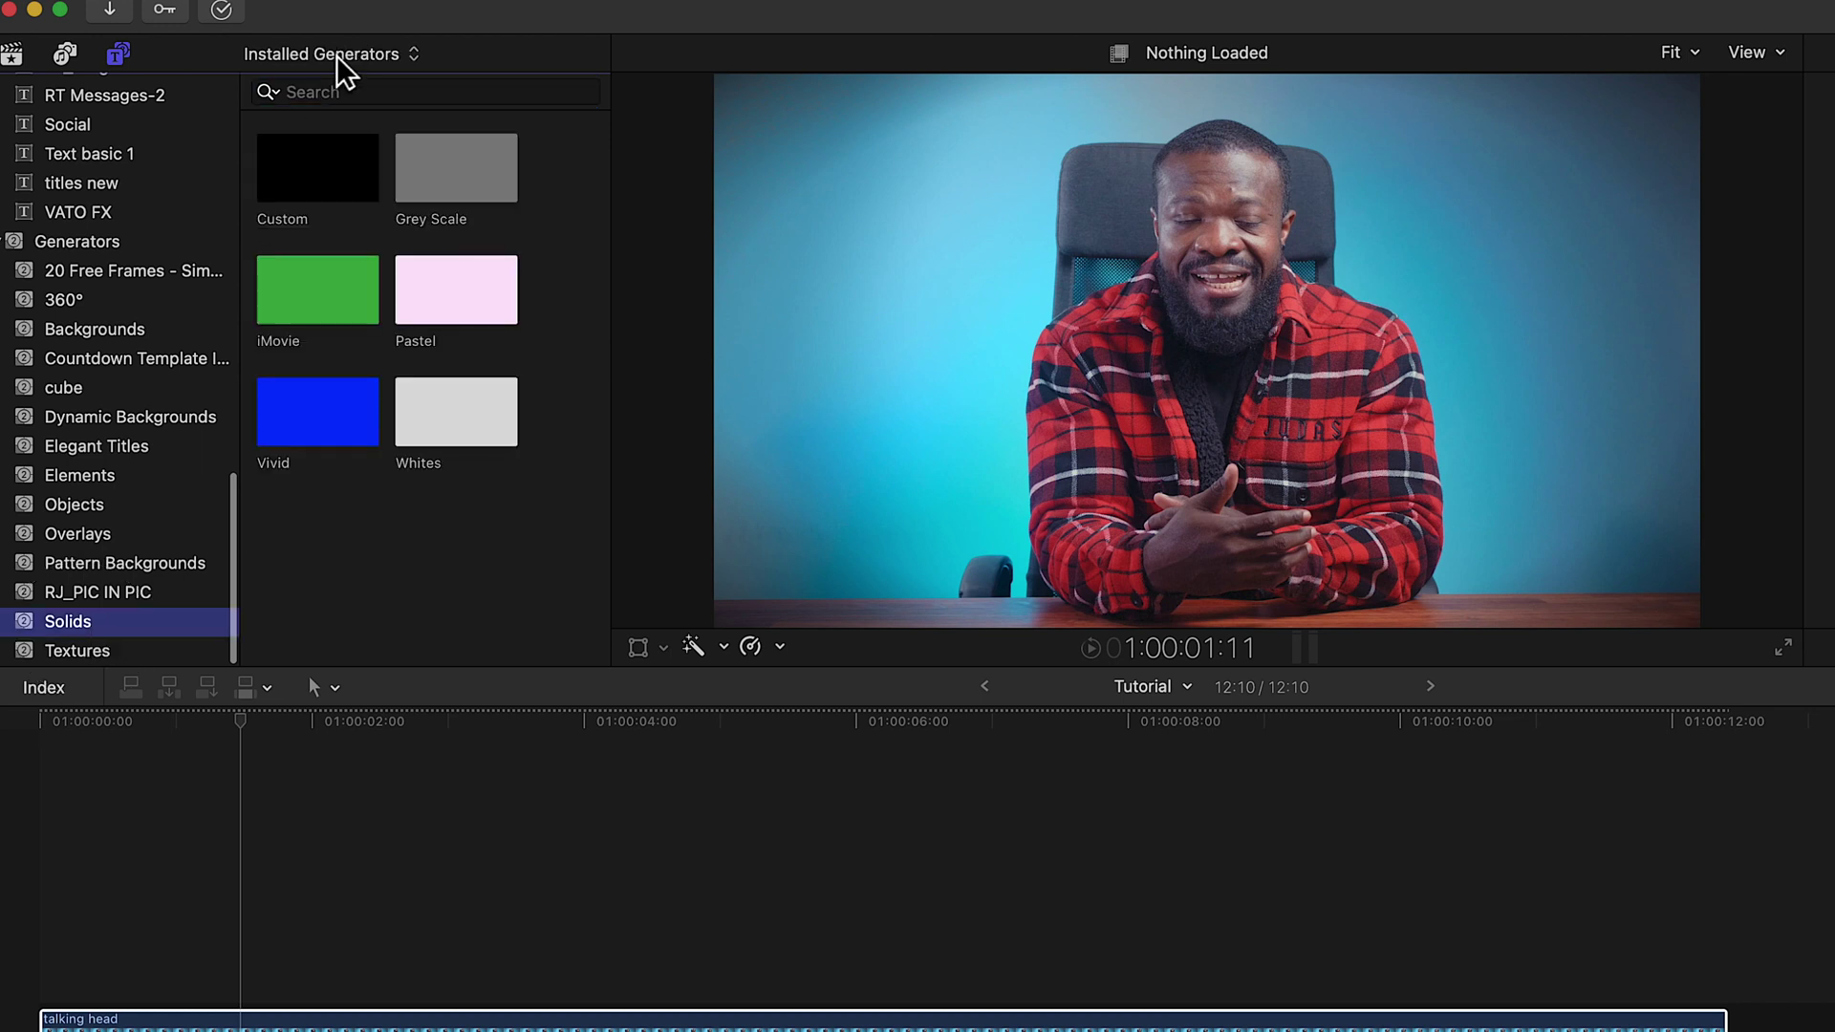
click(330, 189)
drag(325, 196, 107, 946)
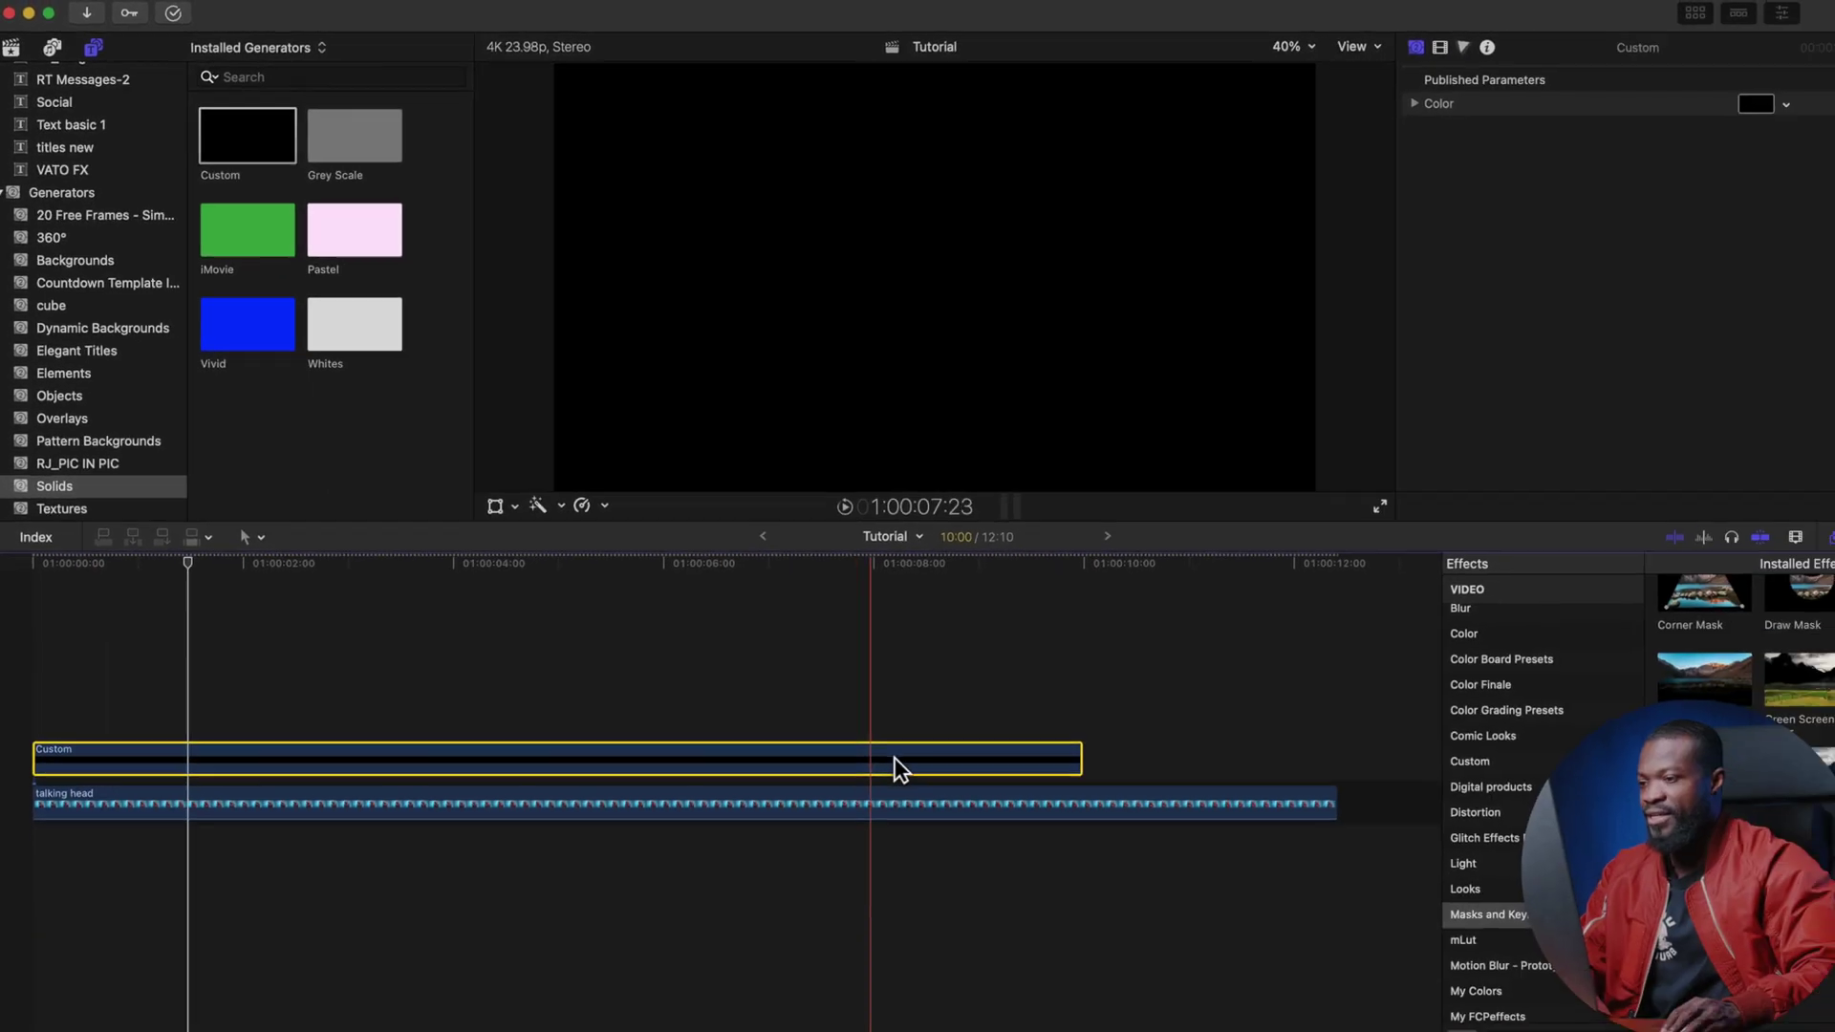
drag(1081, 773, 1312, 757)
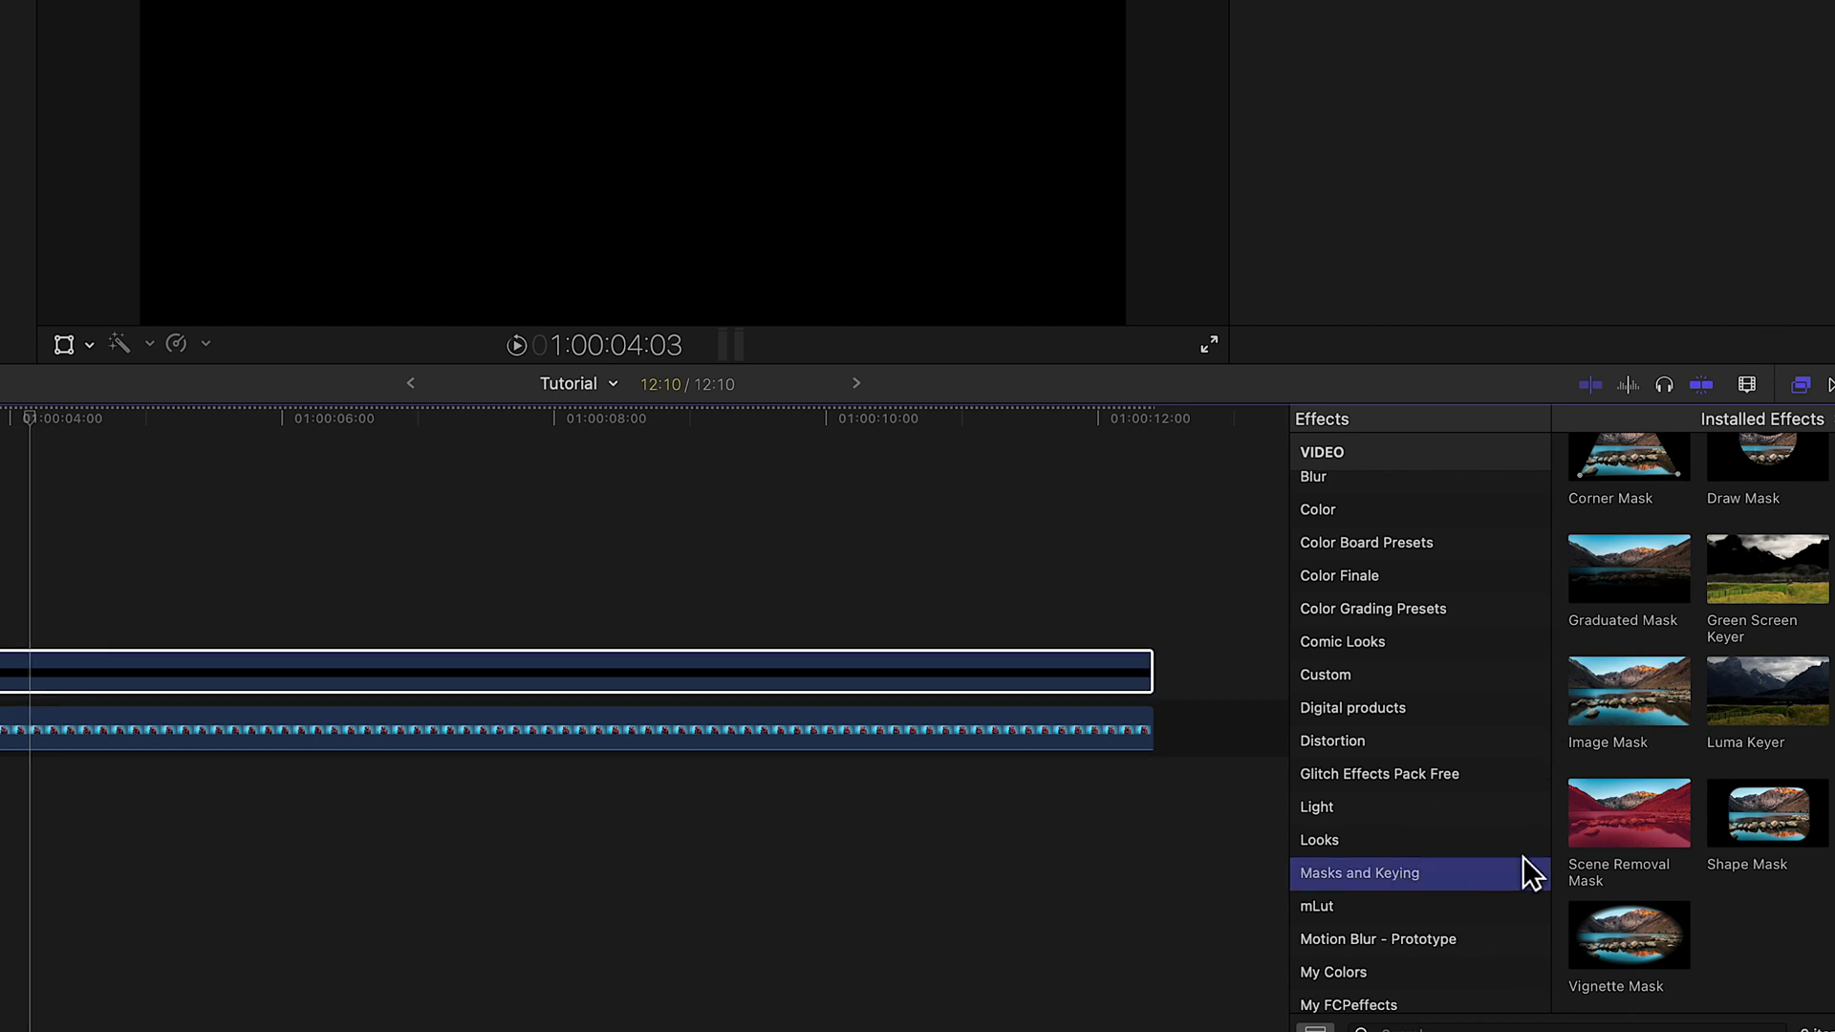
- Apply the Graduated Mask effect to the solid and flip its gradient, with centre Y about -0.39 and target Y about 0.53
drag(1635, 569, 559, 665)
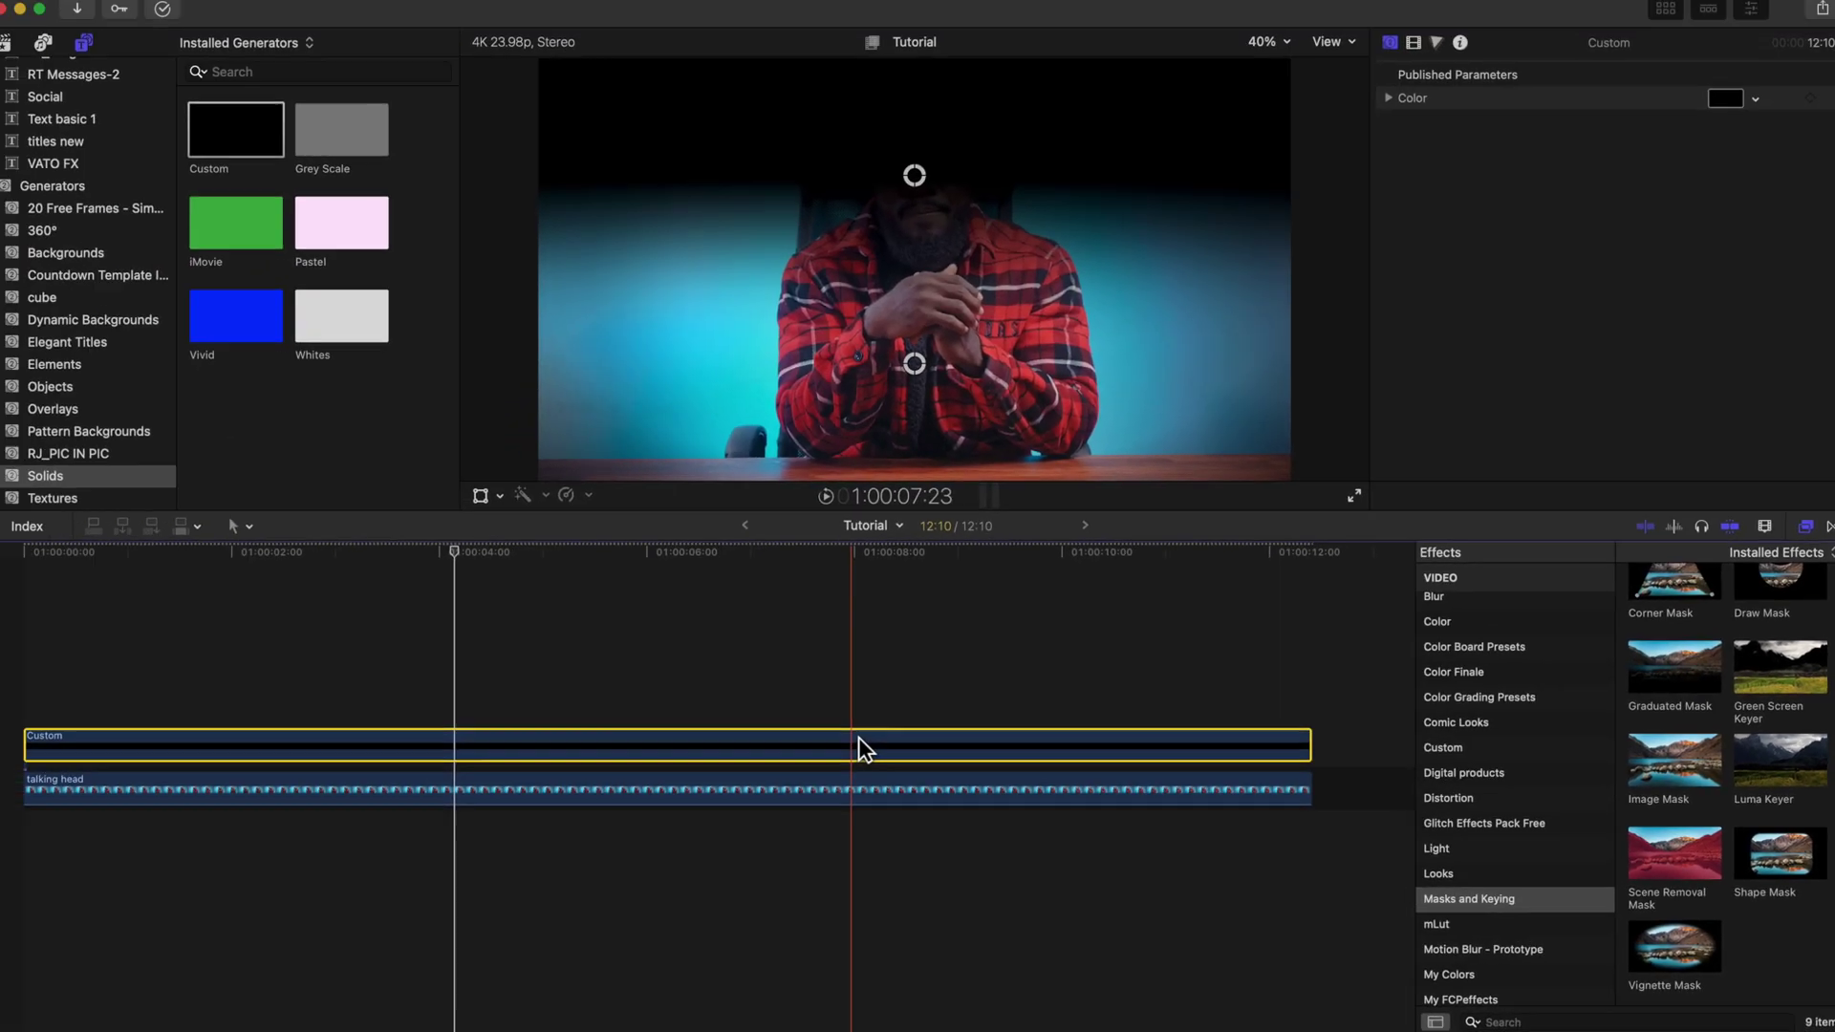
click(690, 218)
drag(916, 369, 926, 122)
drag(922, 192, 909, 381)
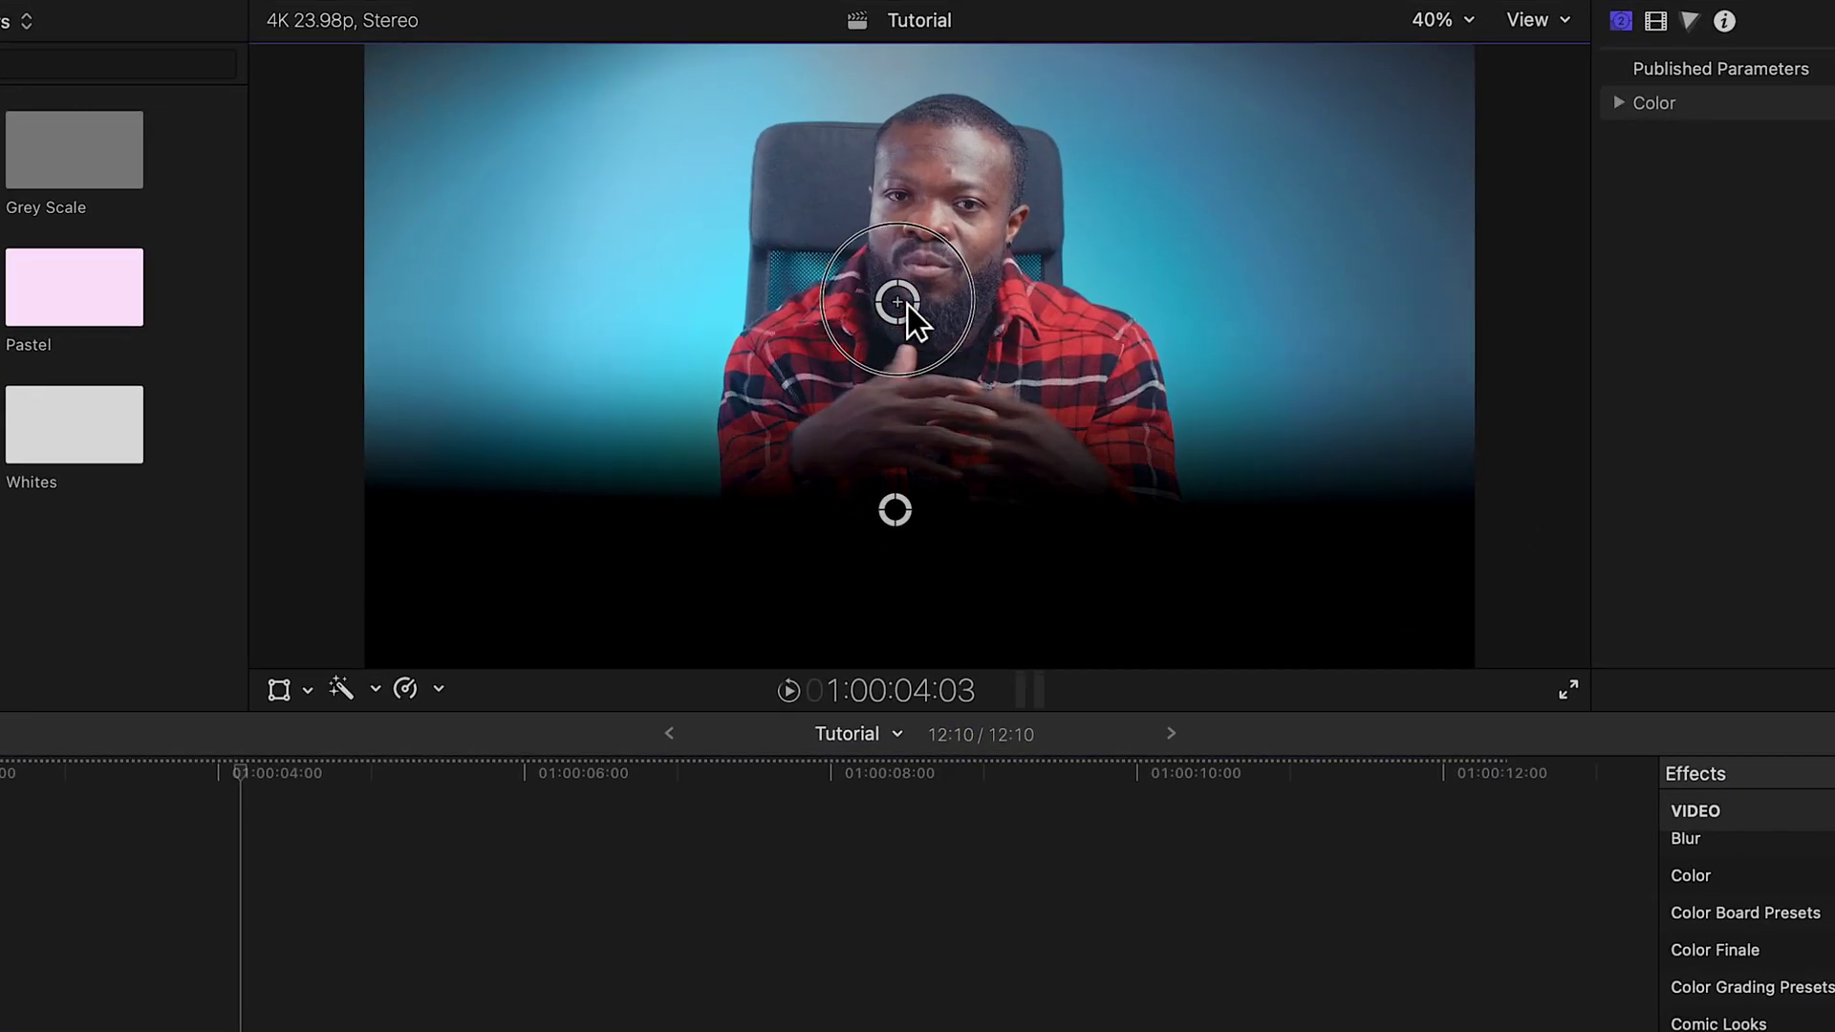
drag(908, 304, 910, 256)
drag(907, 528, 902, 593)
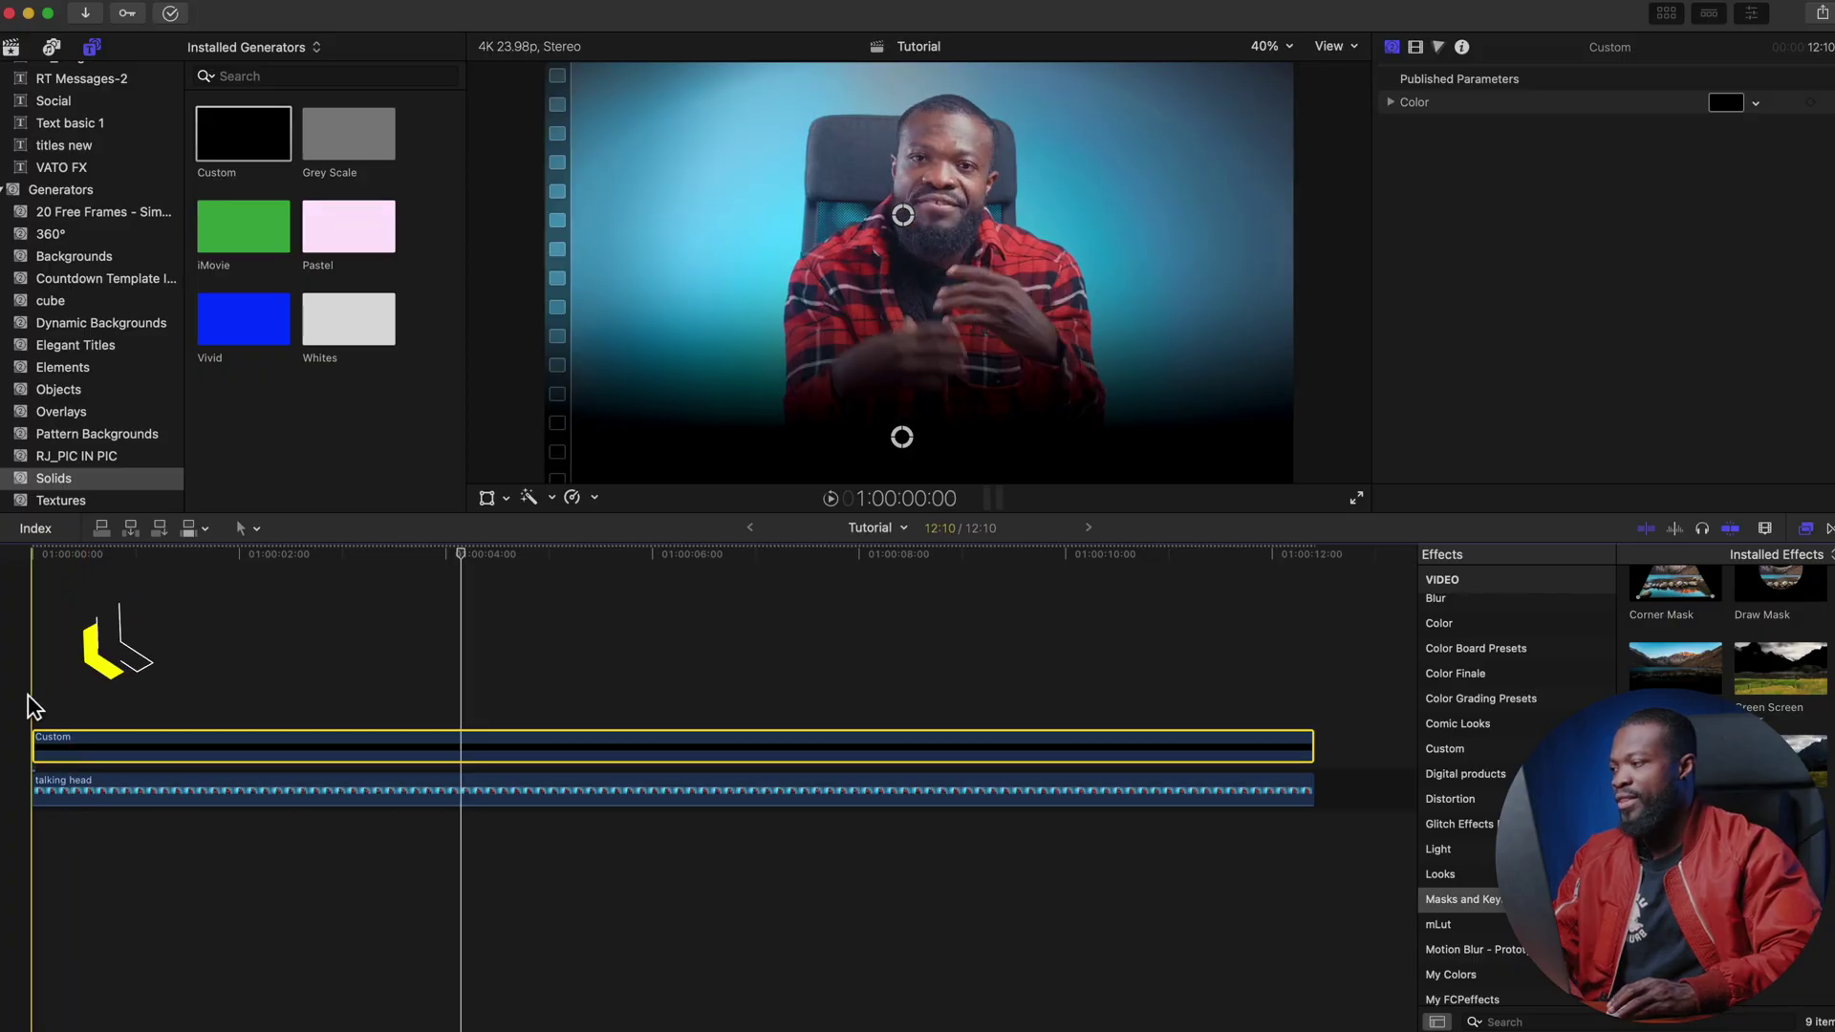
- Keyframe the solid's opacity from 0% at the first frame to 100% at 15 frames
click(31, 696)
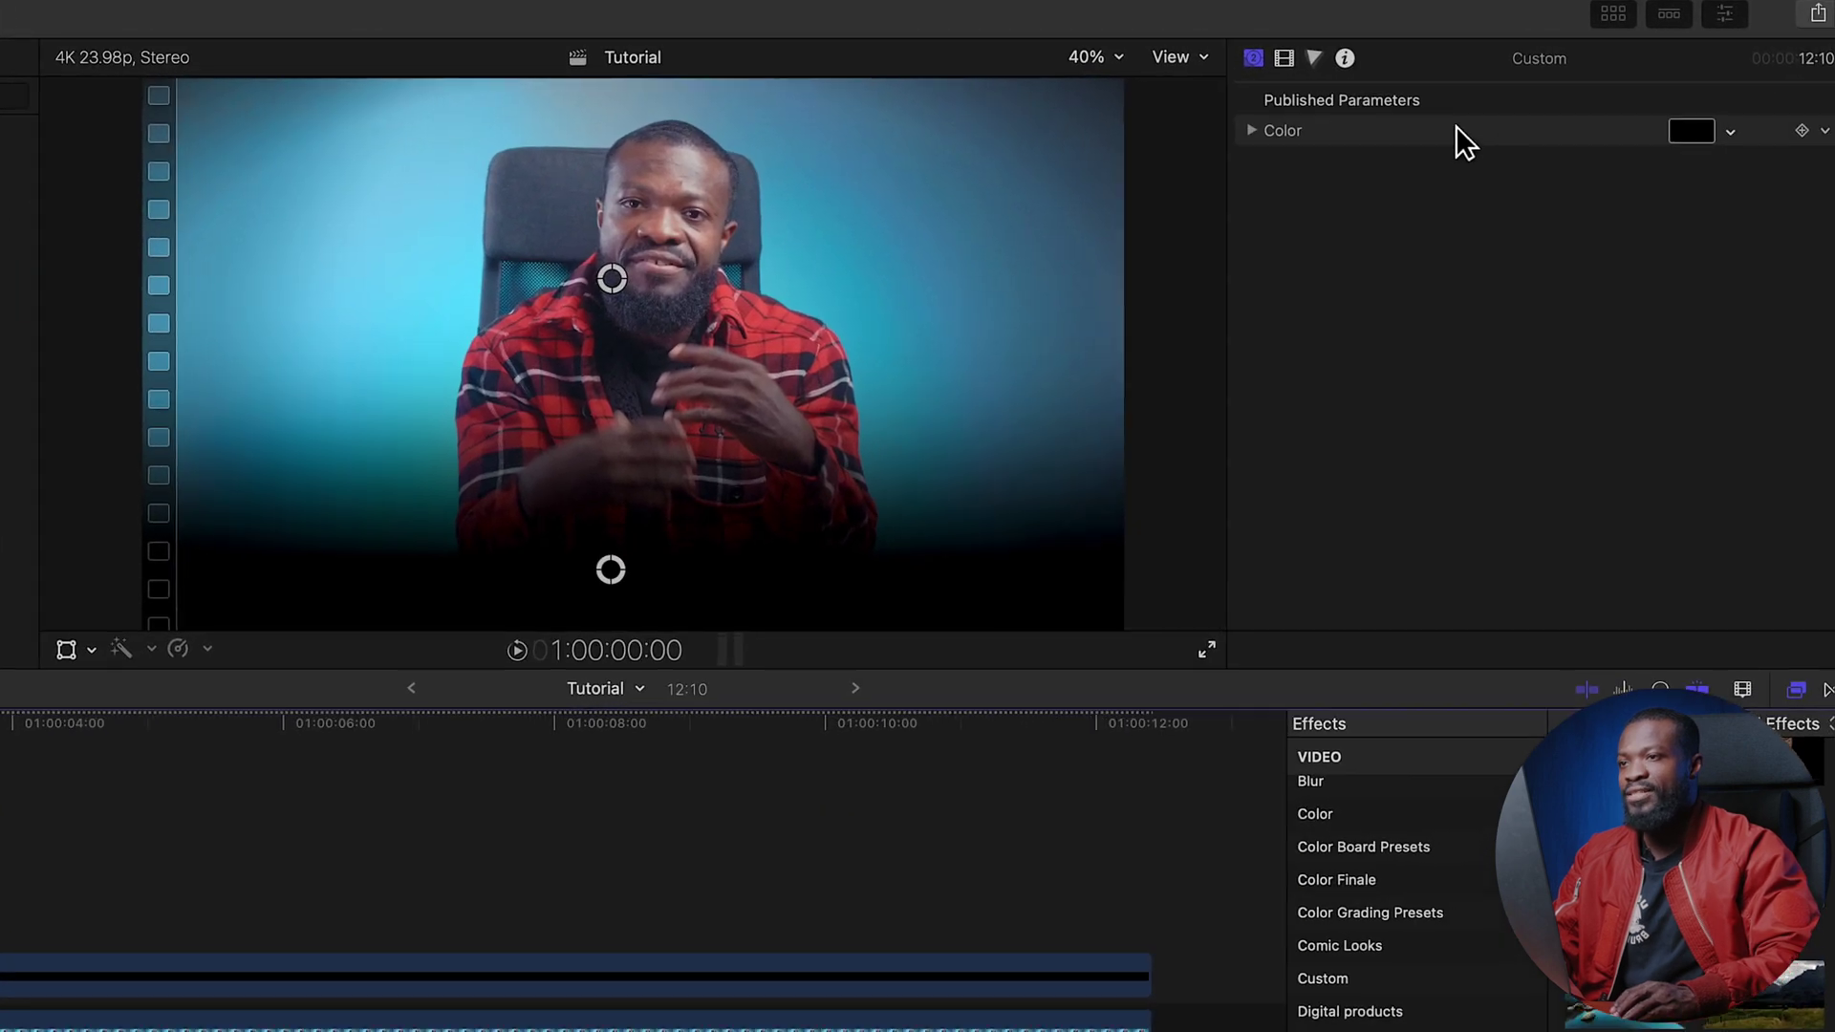
click(1289, 70)
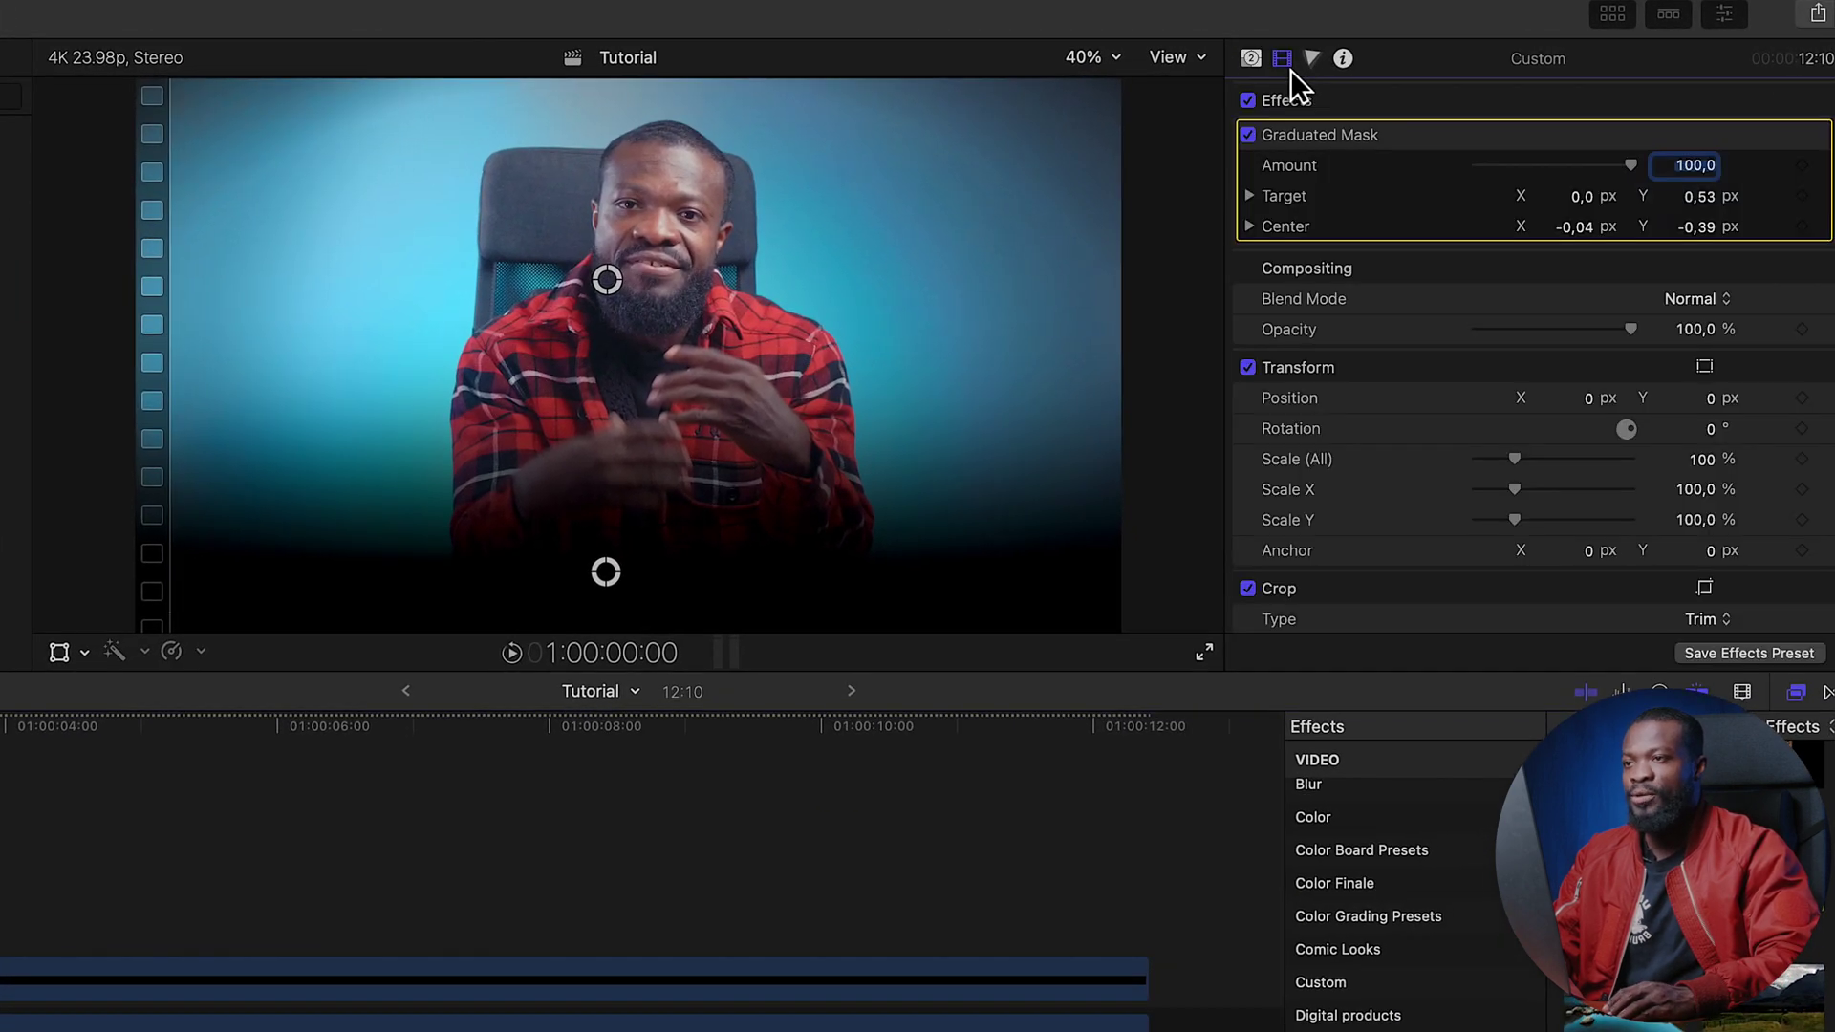
scroll(1534, 425, down, 2)
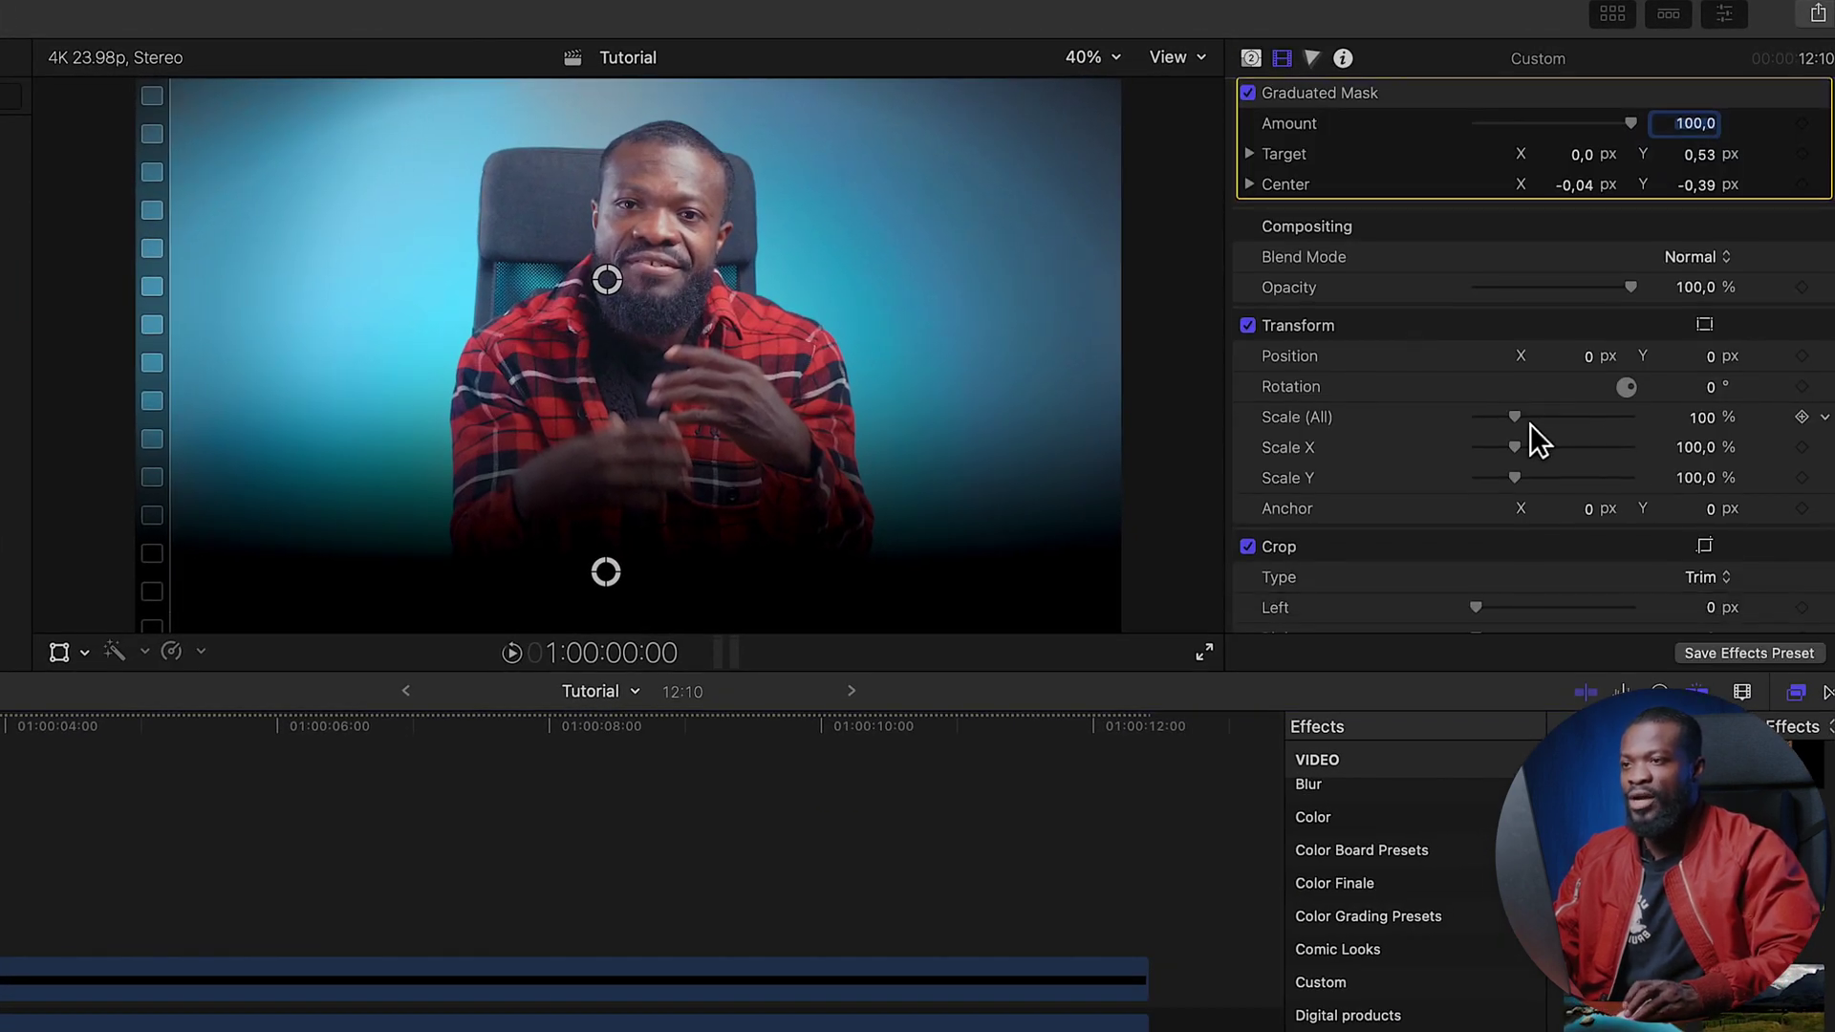
click(1803, 289)
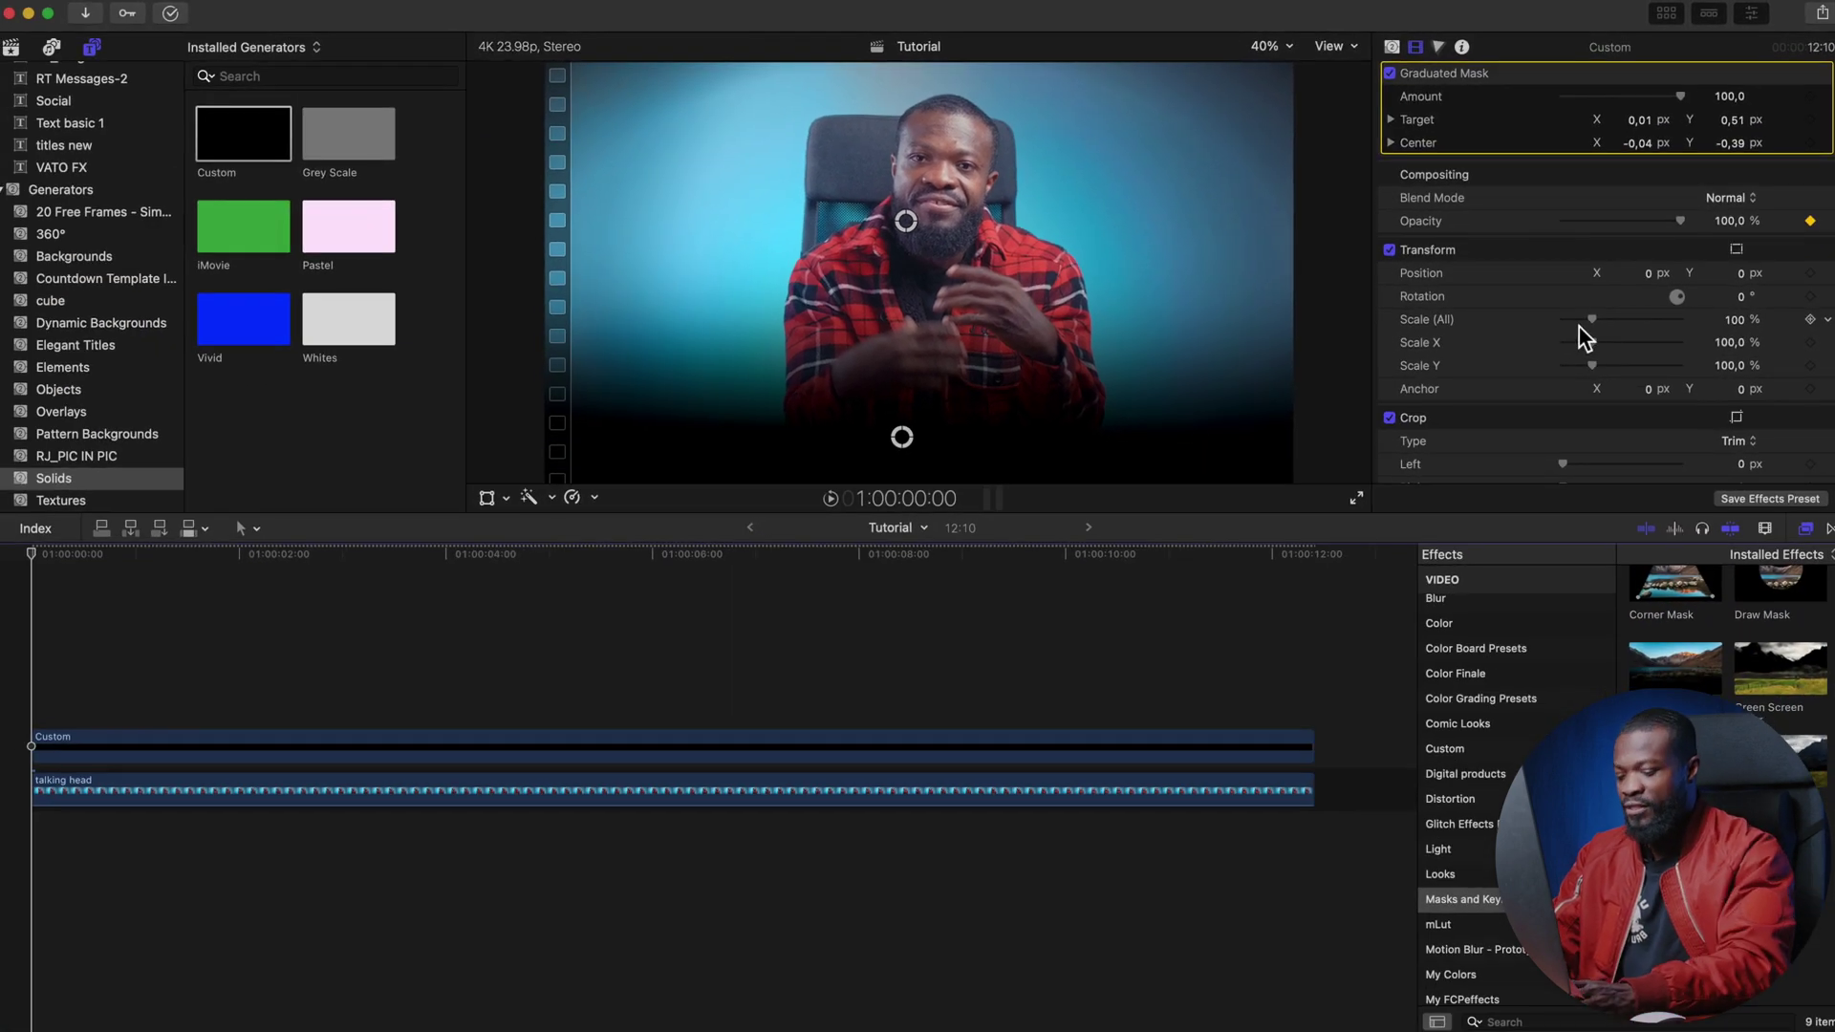
key(space)
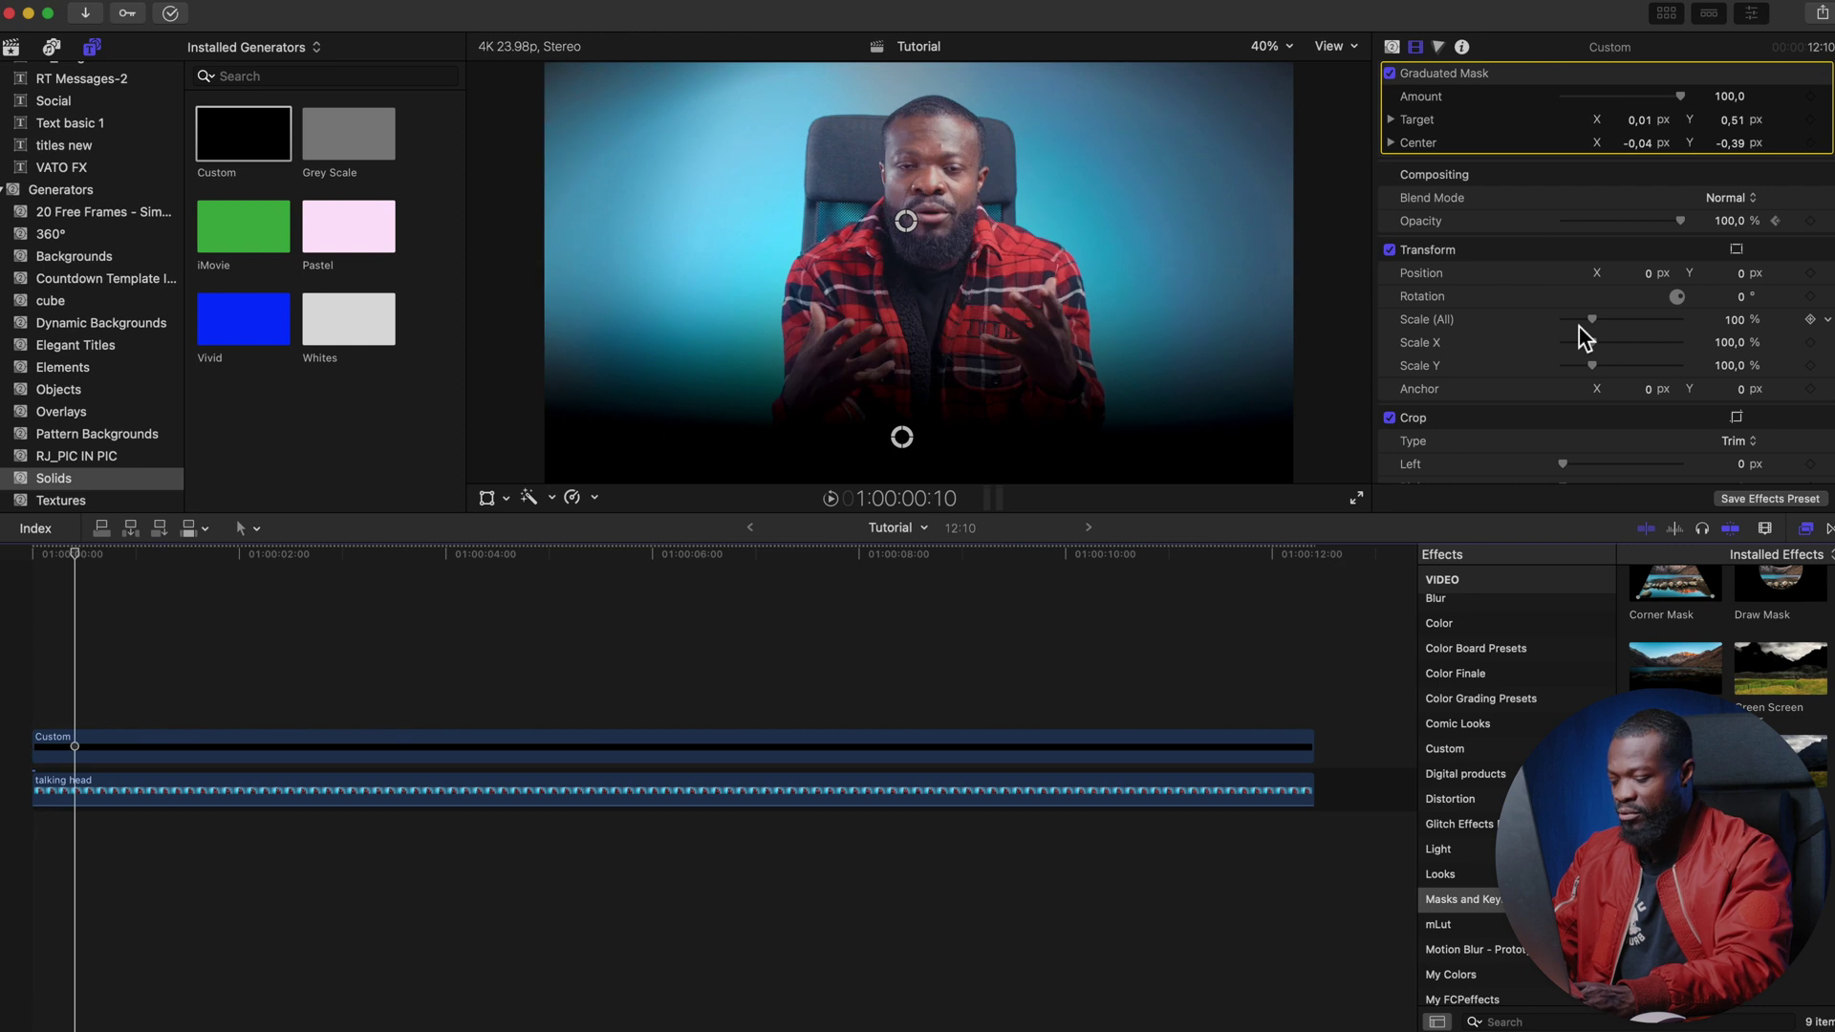
key(space)
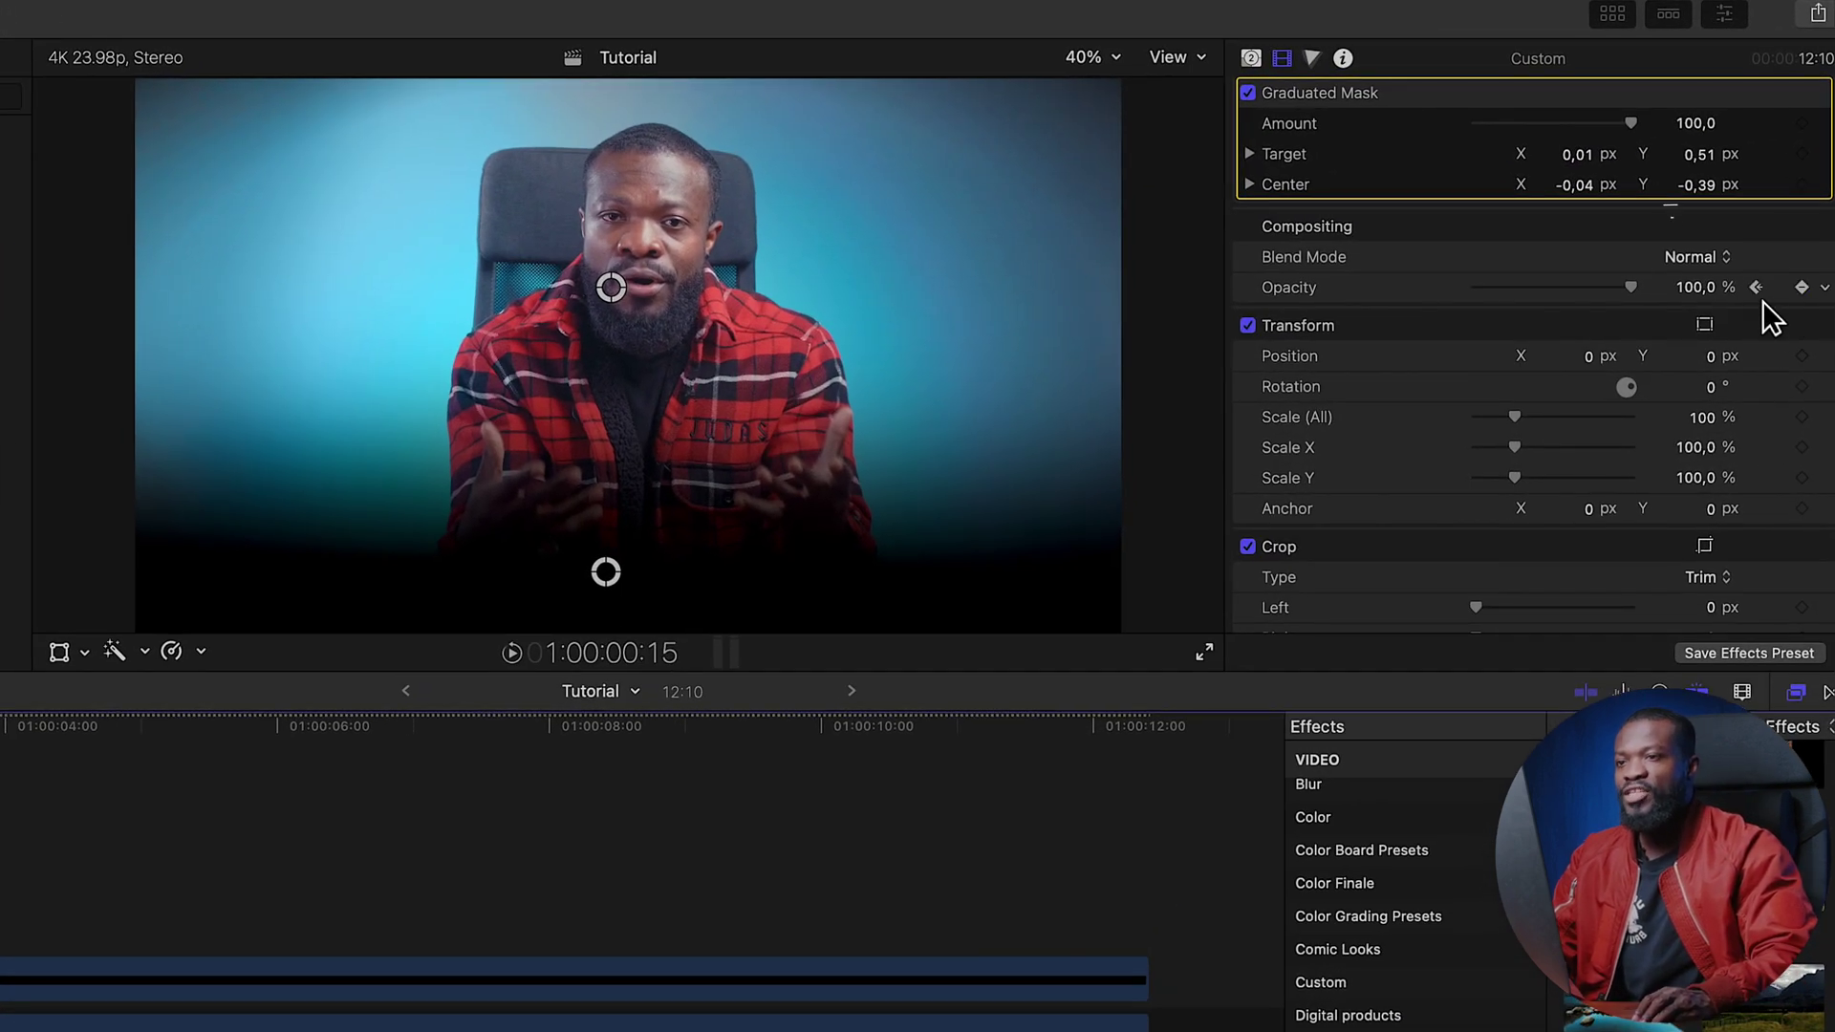
click(1759, 288)
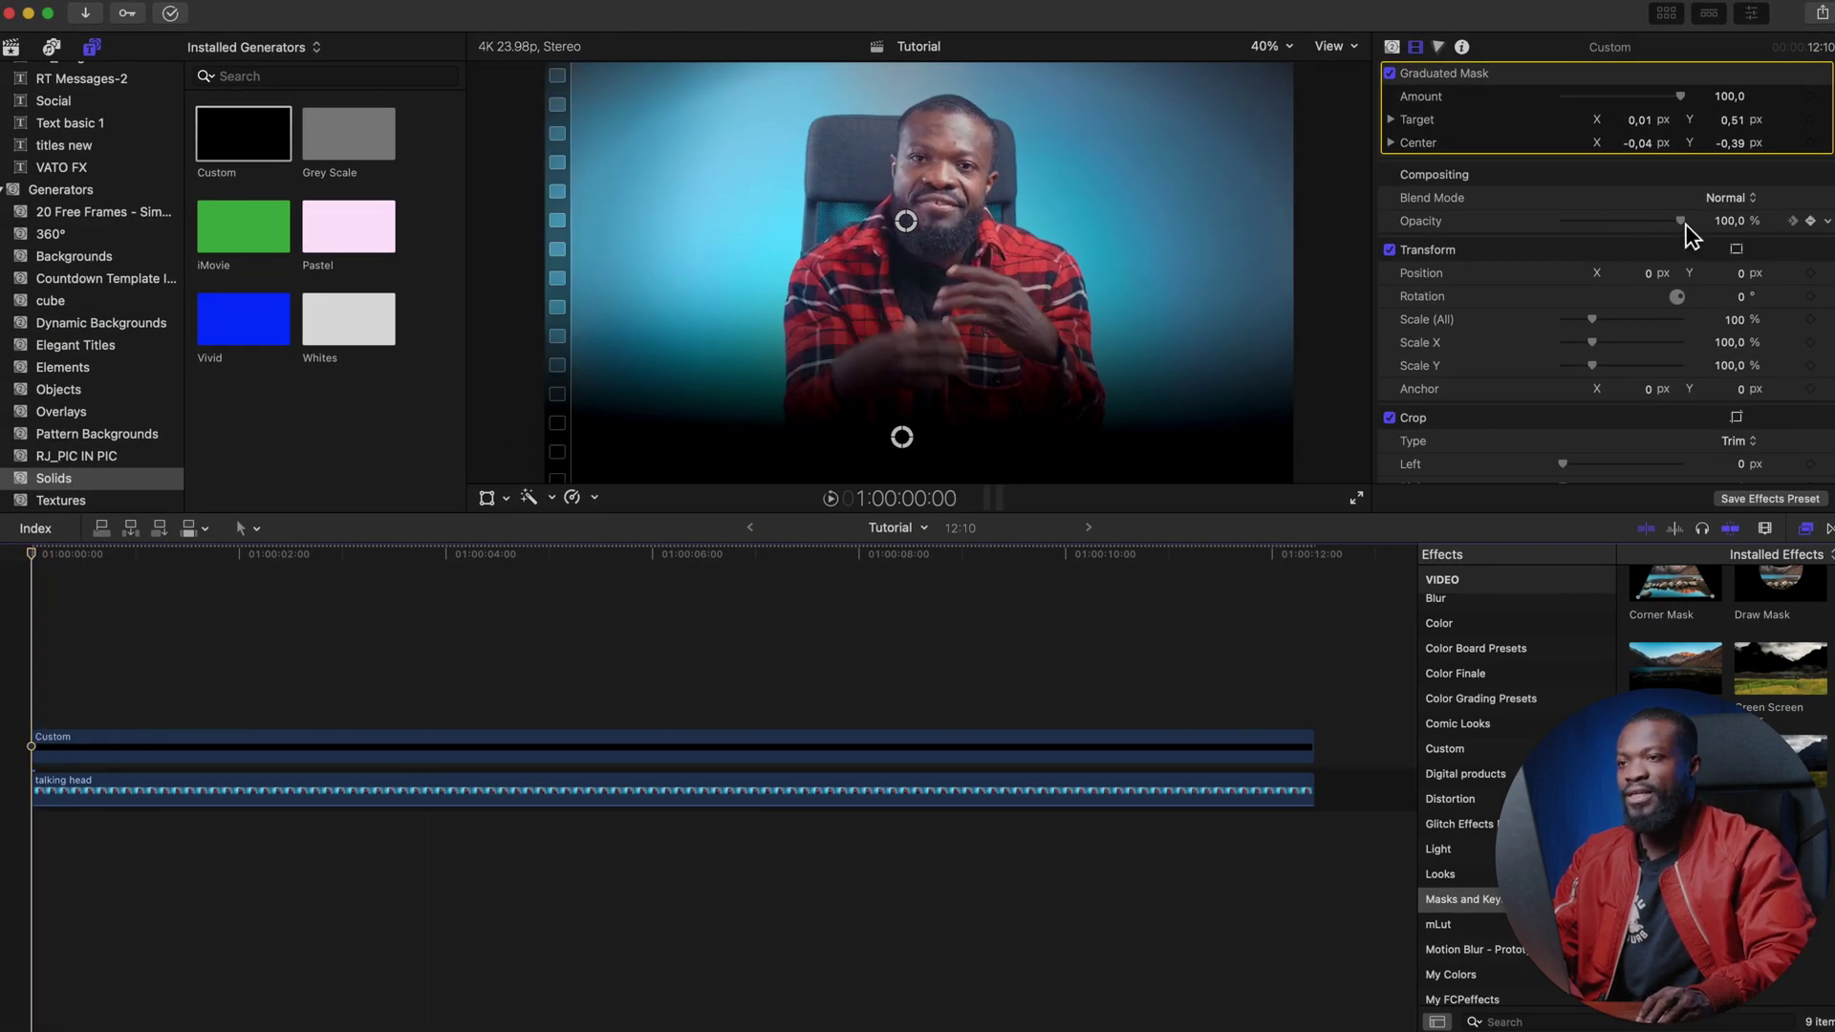
drag(1686, 228, 1568, 228)
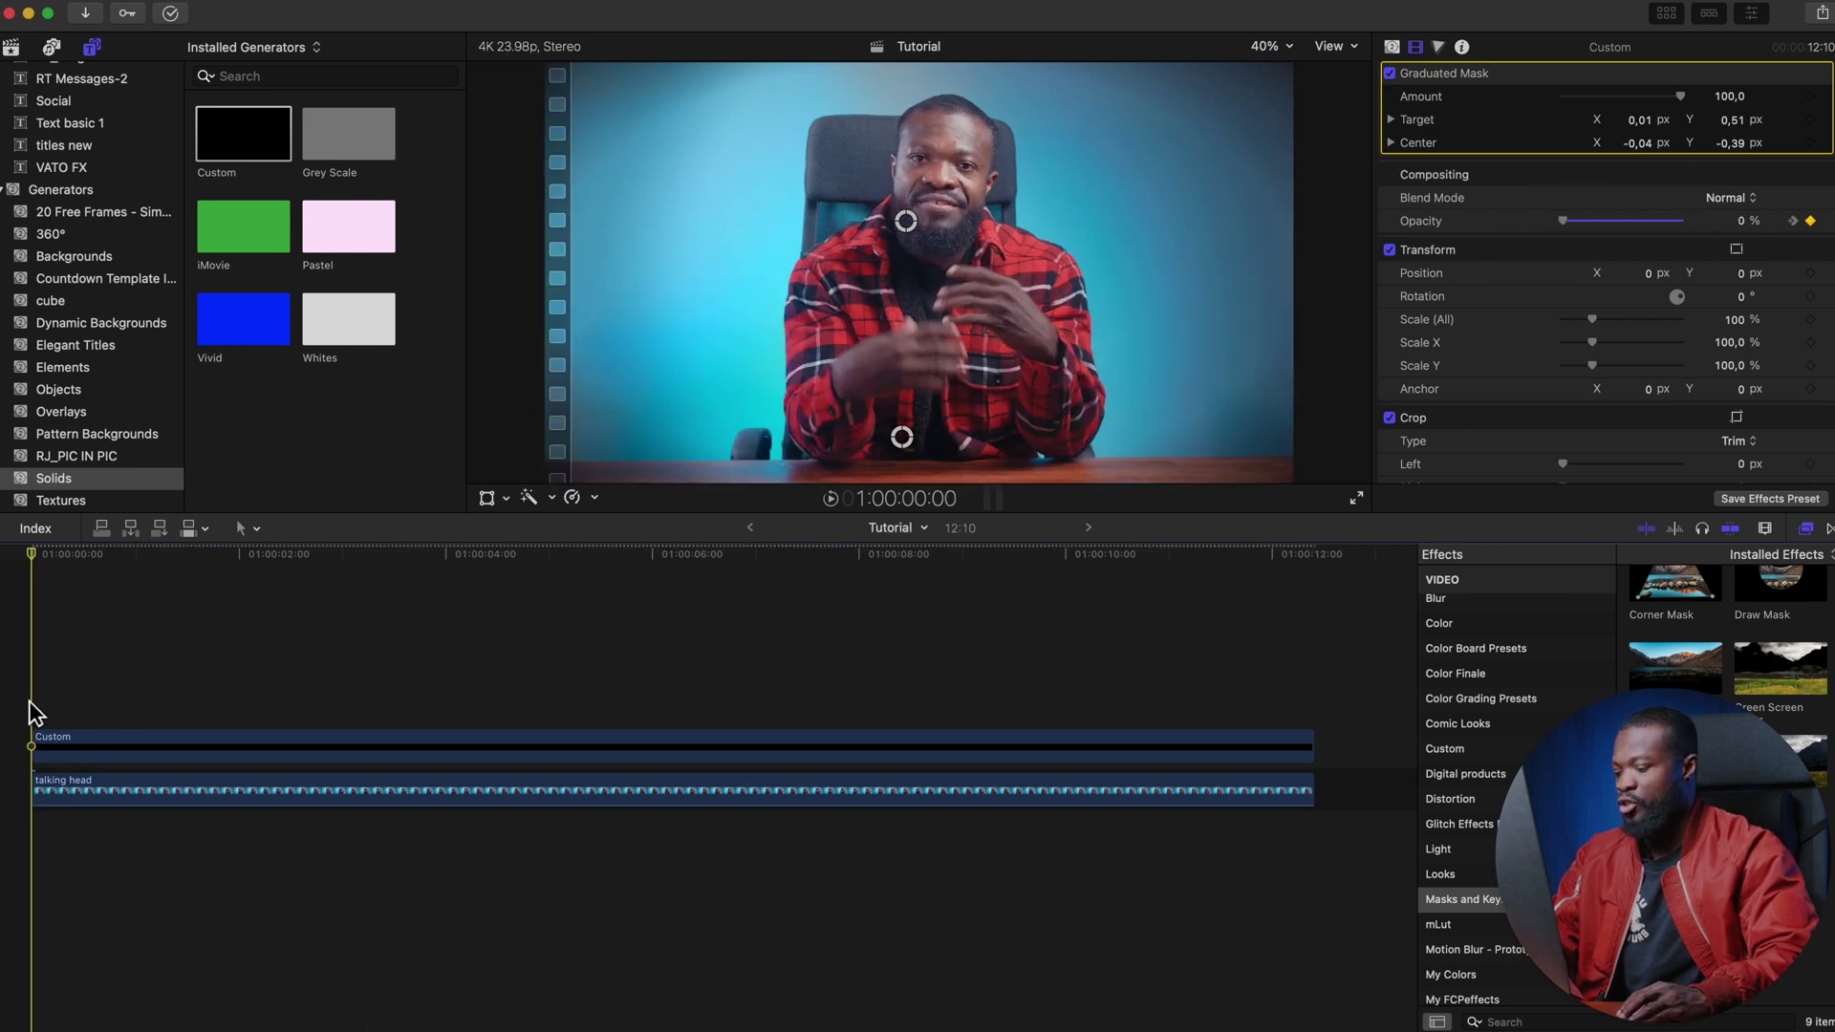
key(space)
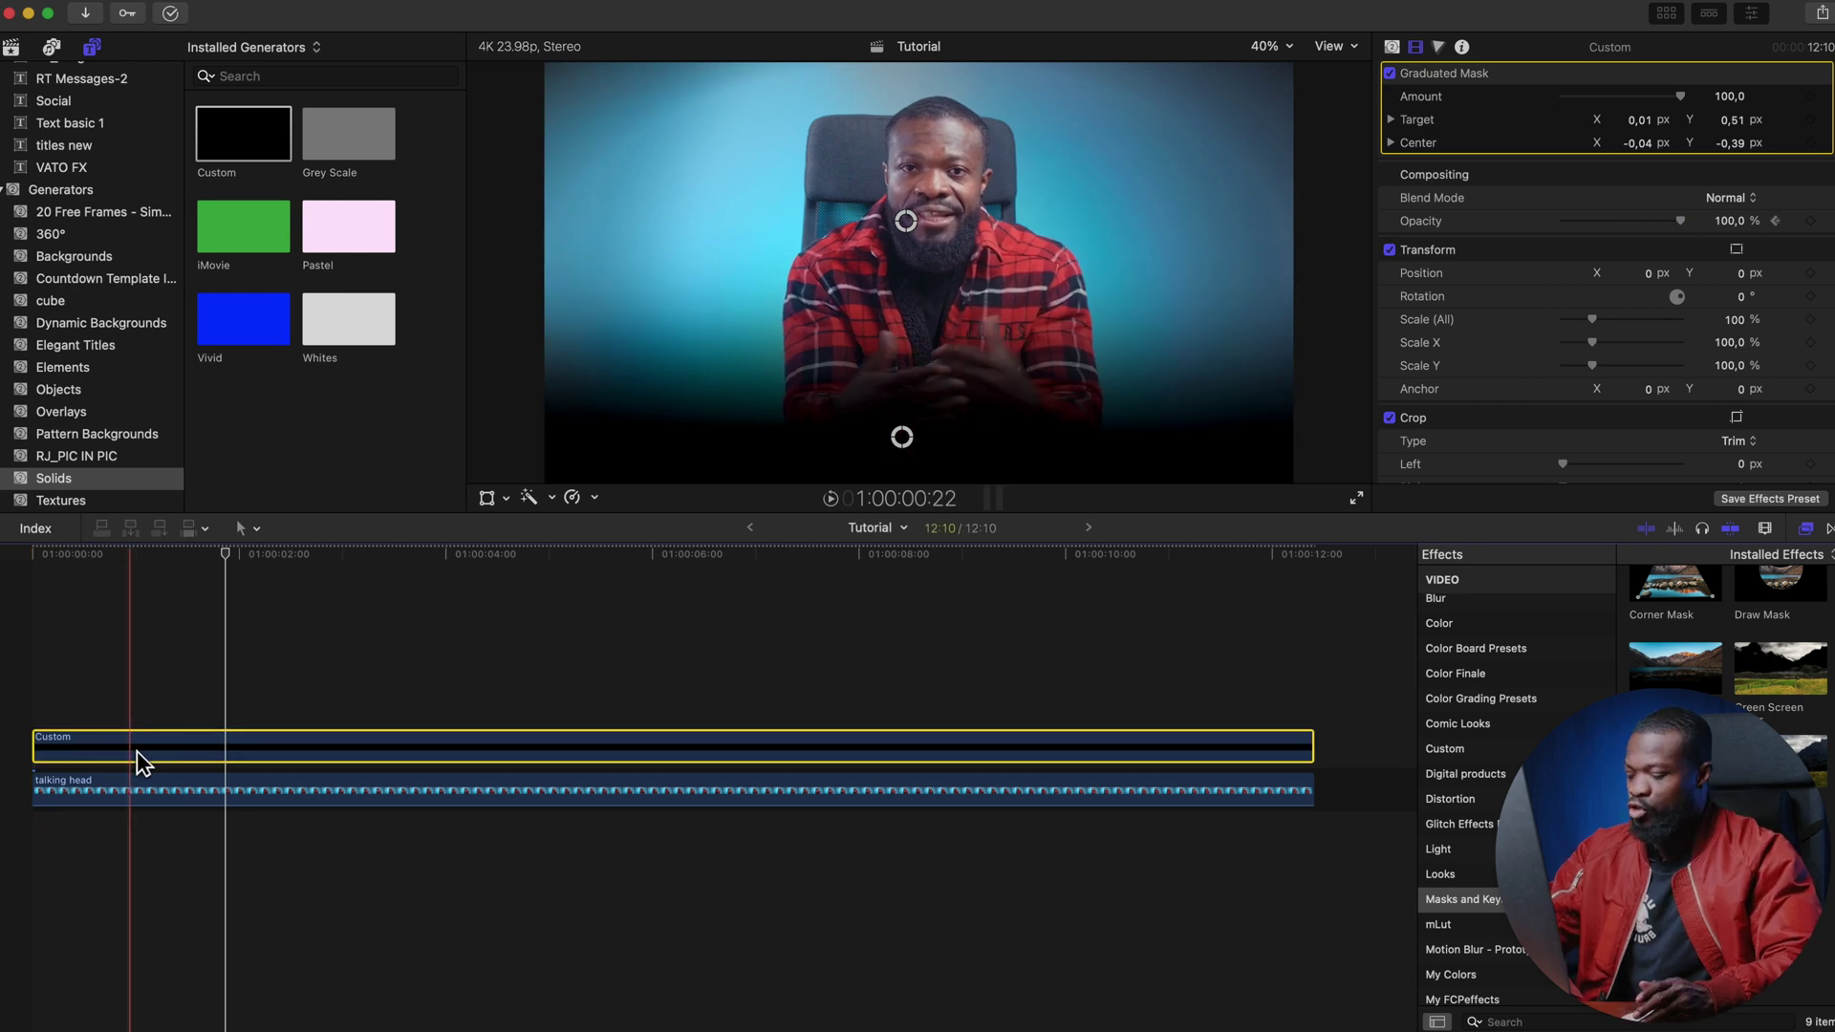
- Expand the opacity curve in the solid's video animation and set the ramp between its keyframes to Ease
key(ctrl+v)
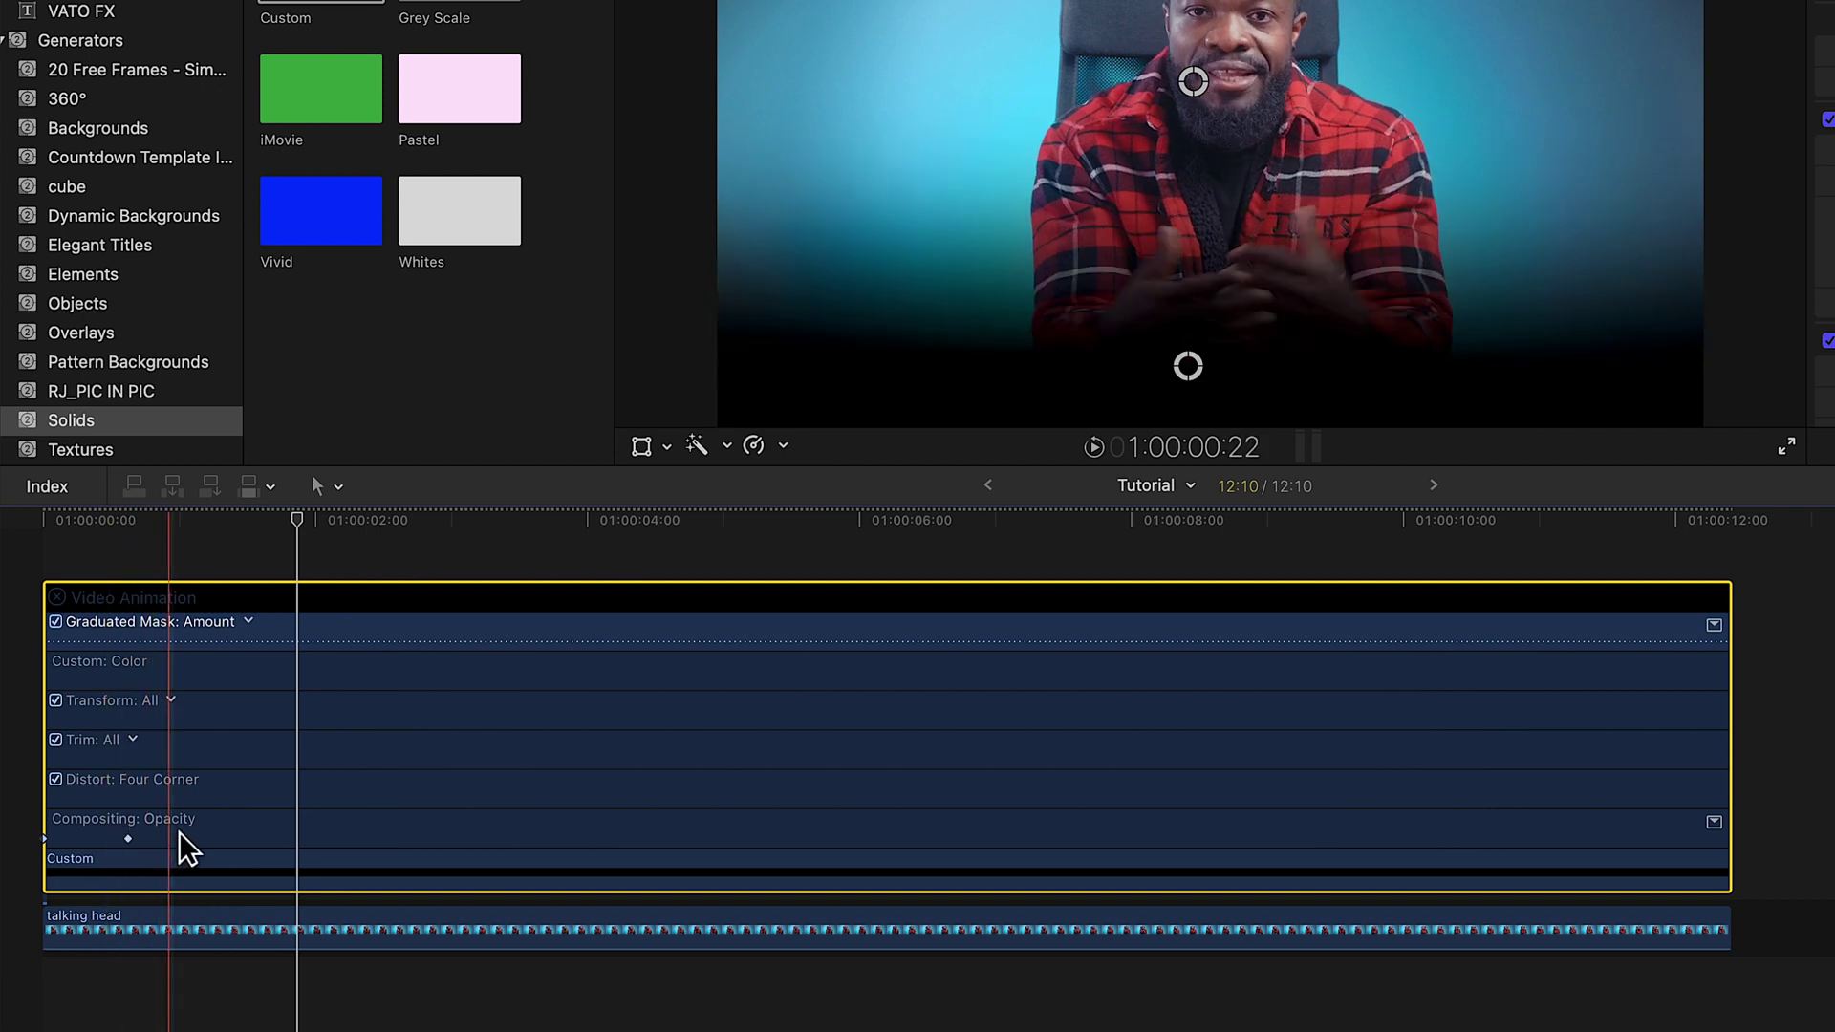
click(1726, 830)
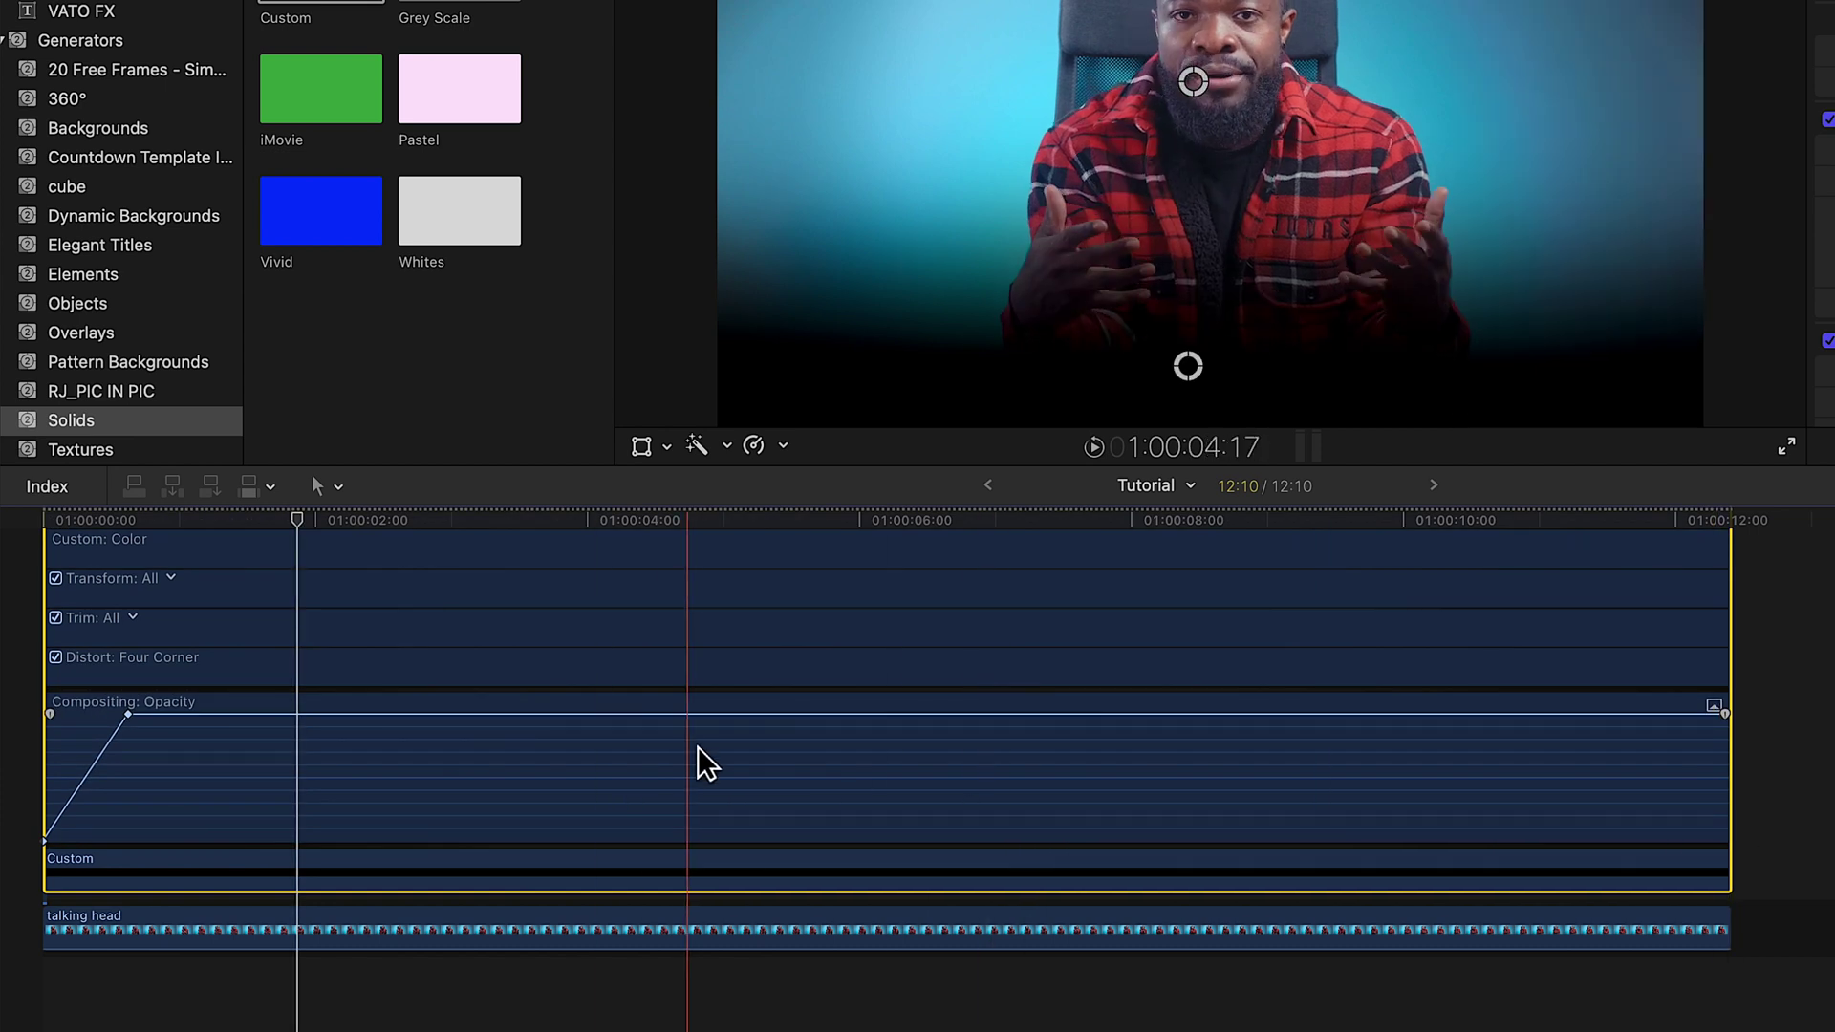
right_click(94, 777)
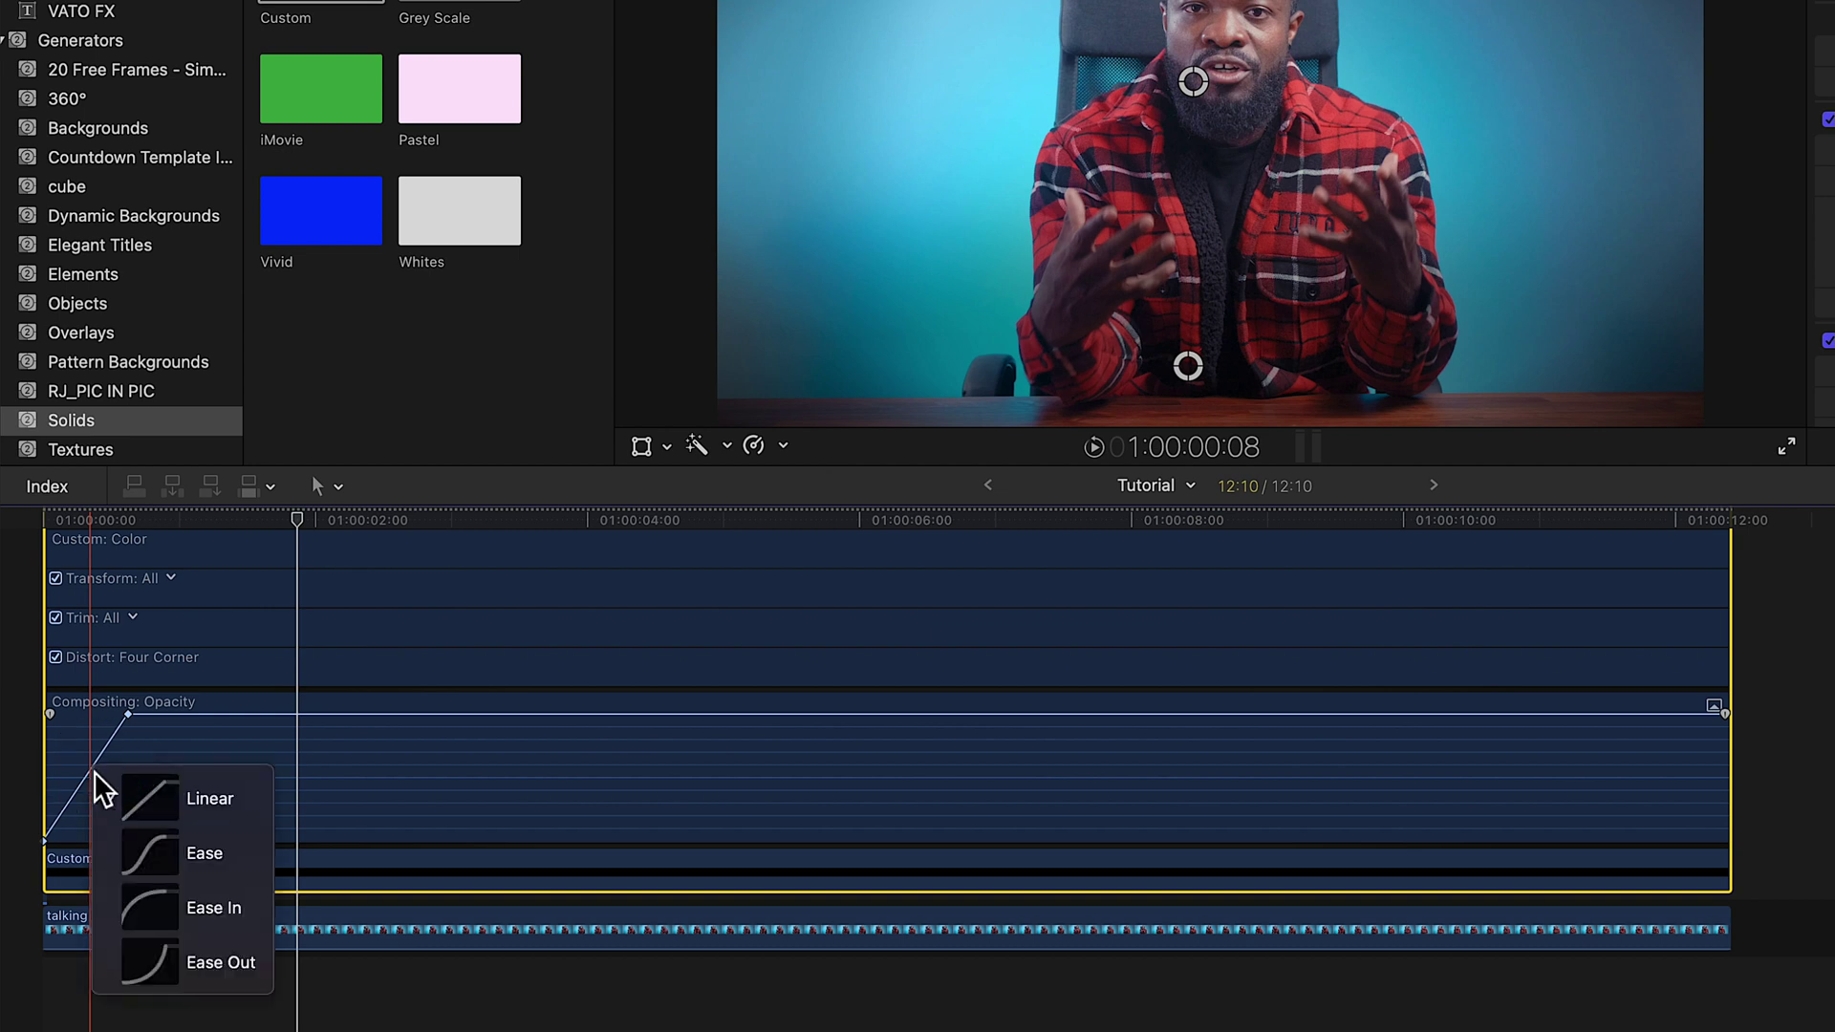
click(150, 851)
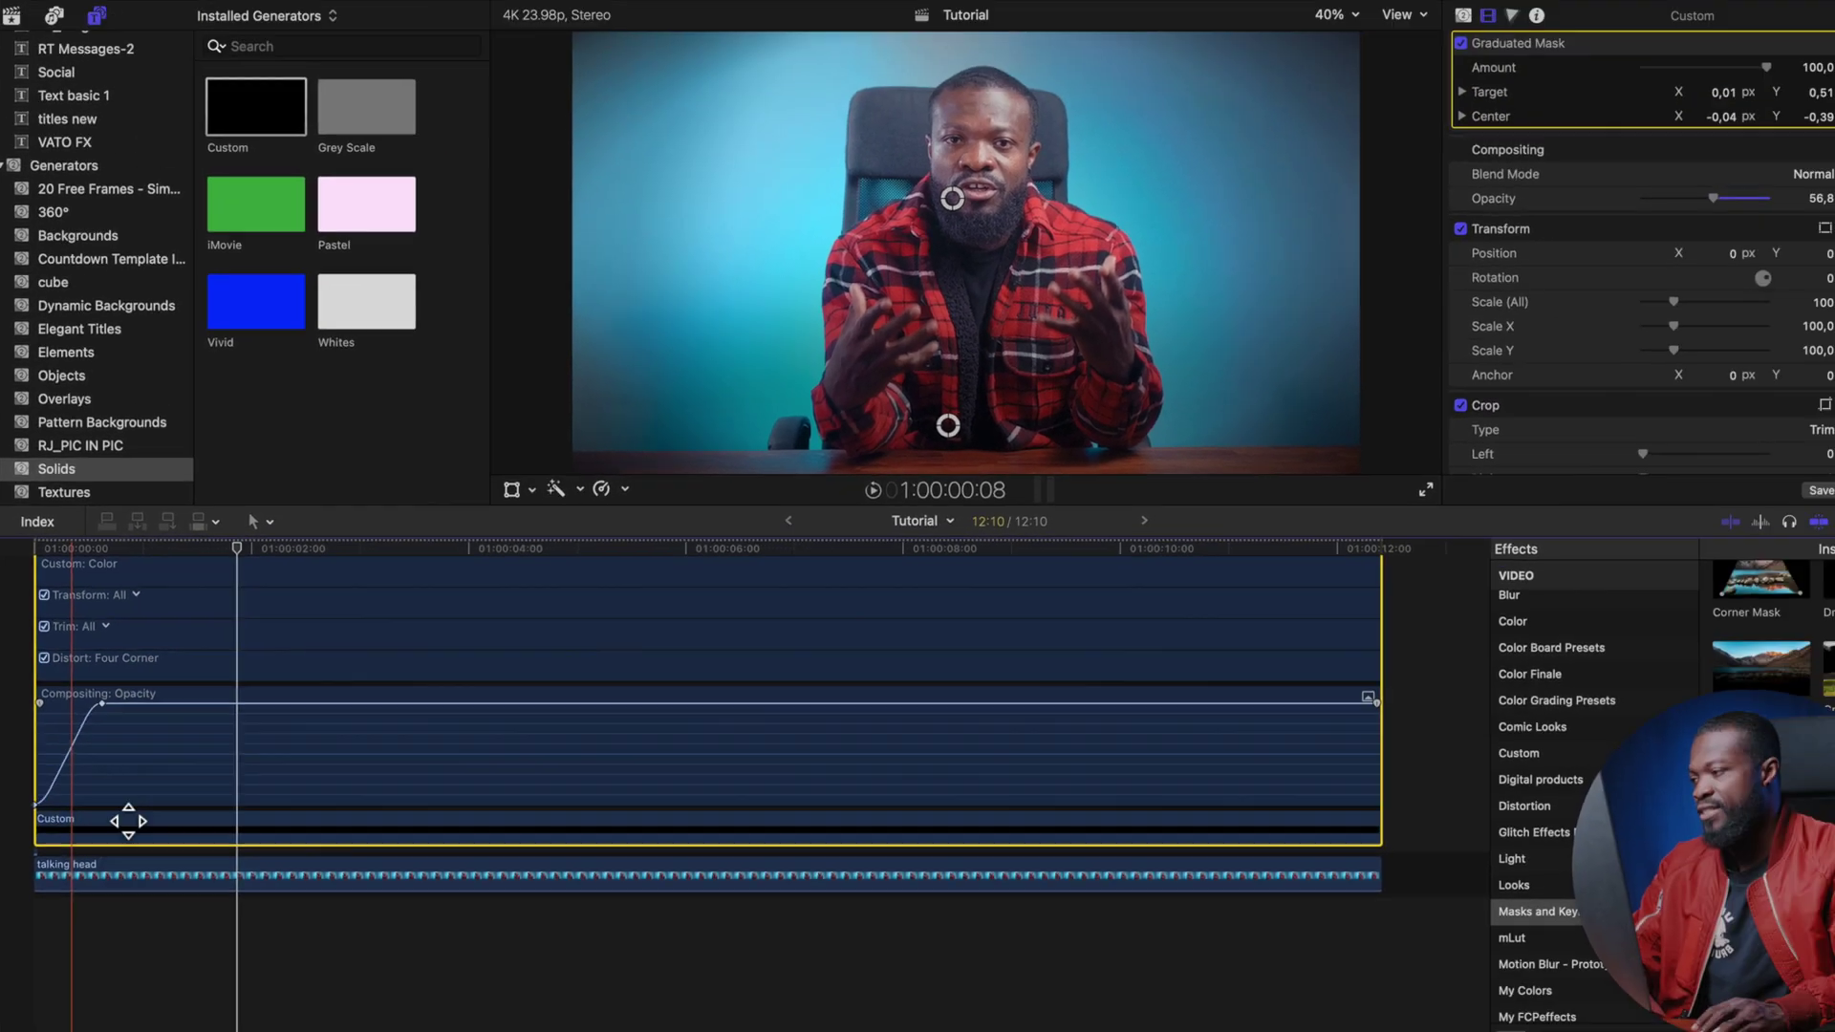
- Close the solid's video animation and play the sequence from the start to preview the gradient fade-in
key(space)
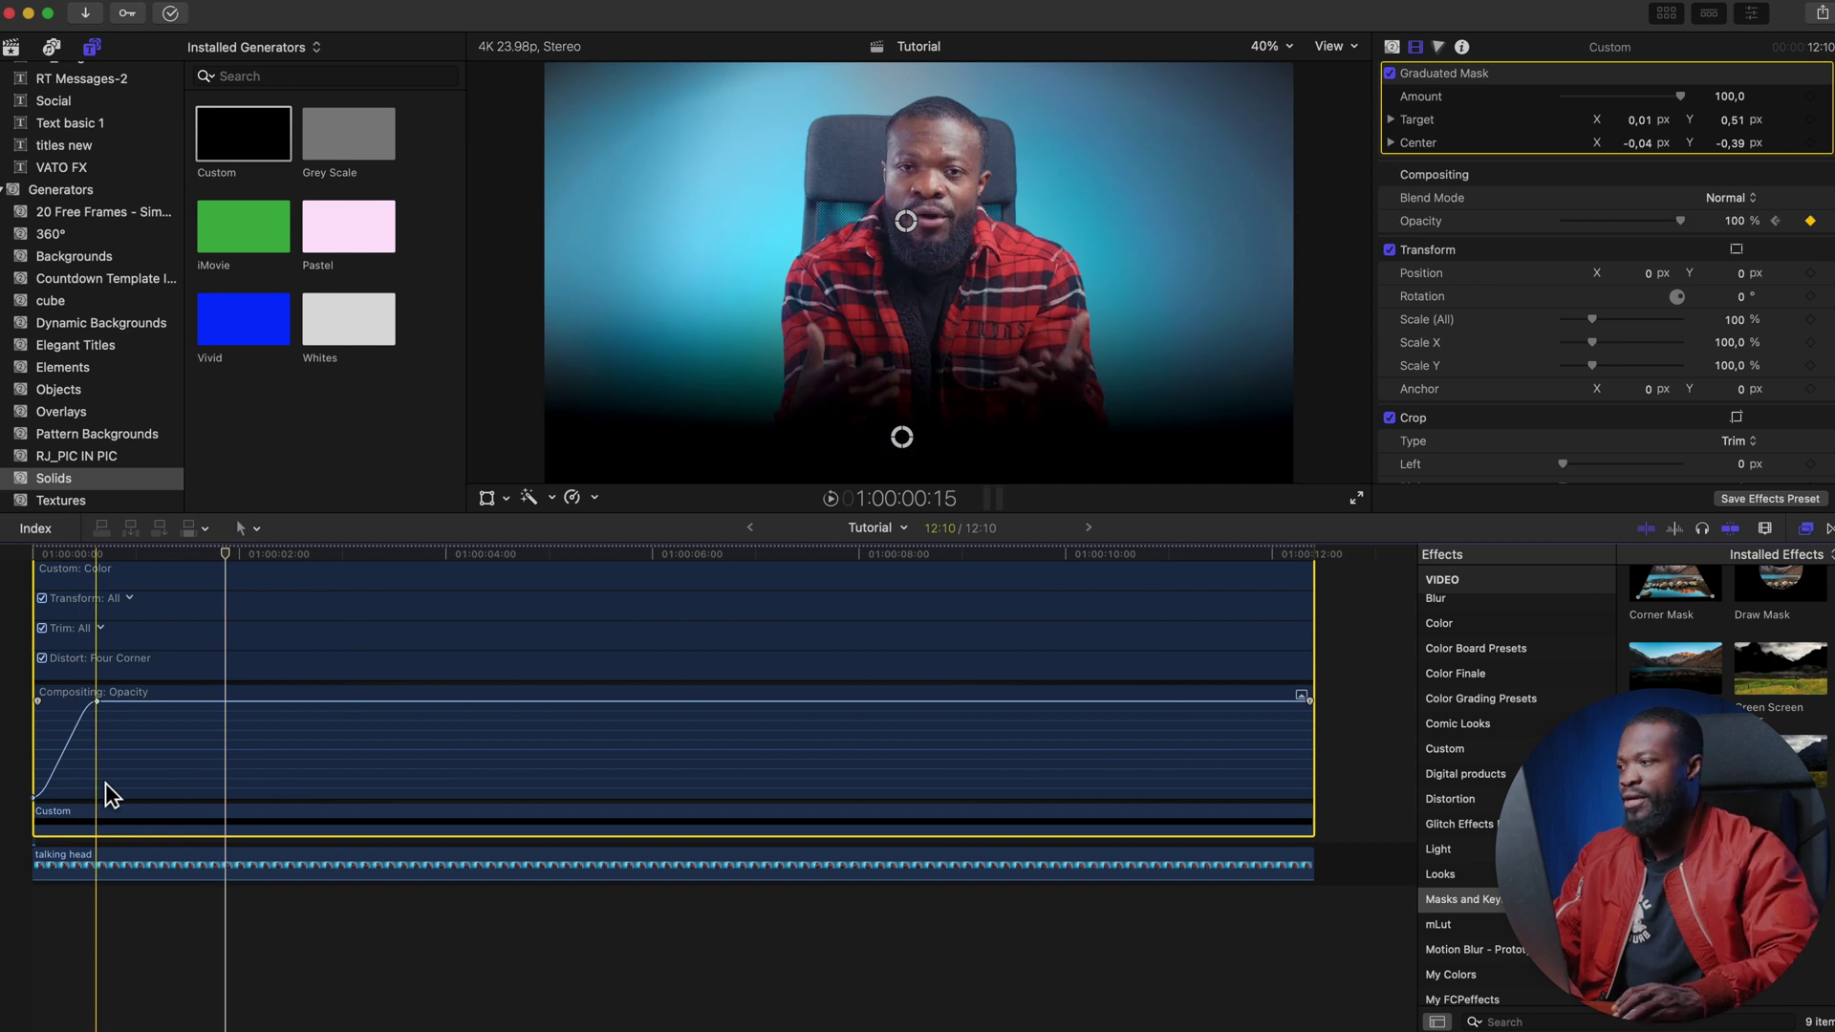
scroll(76, 607, up, 3)
click(40, 613)
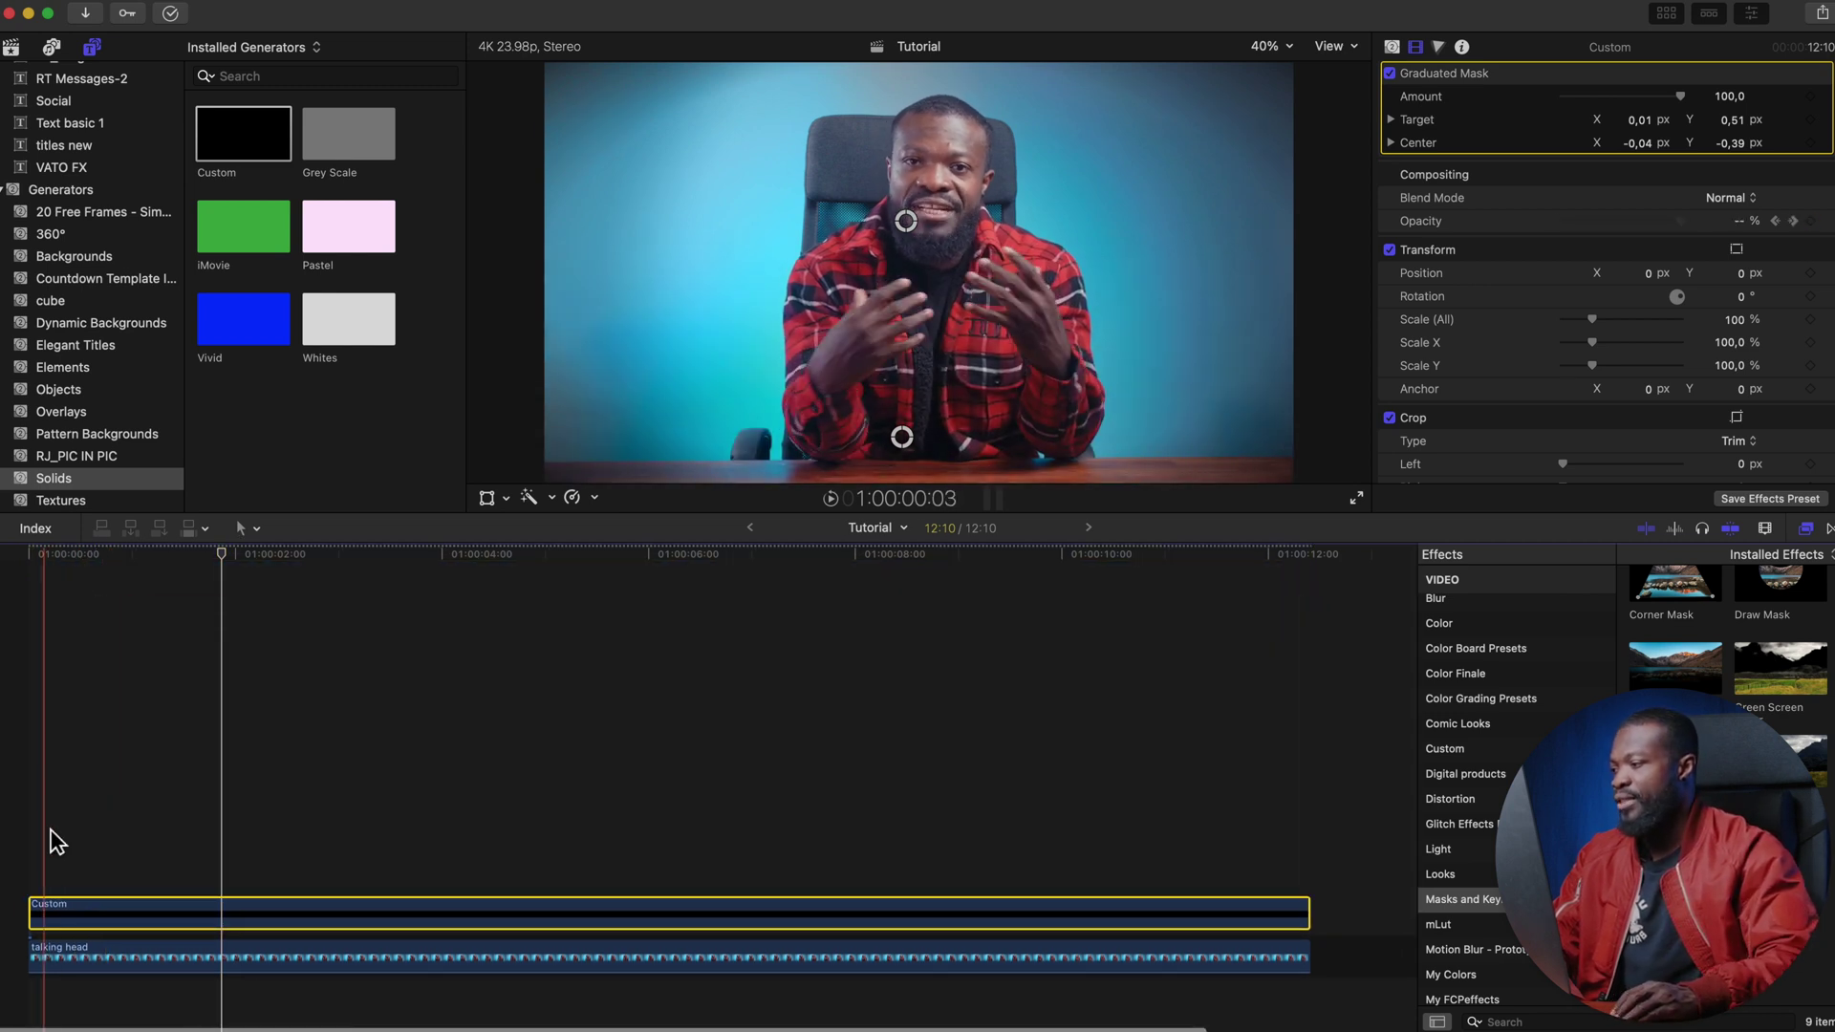
key(Home)
key(space)
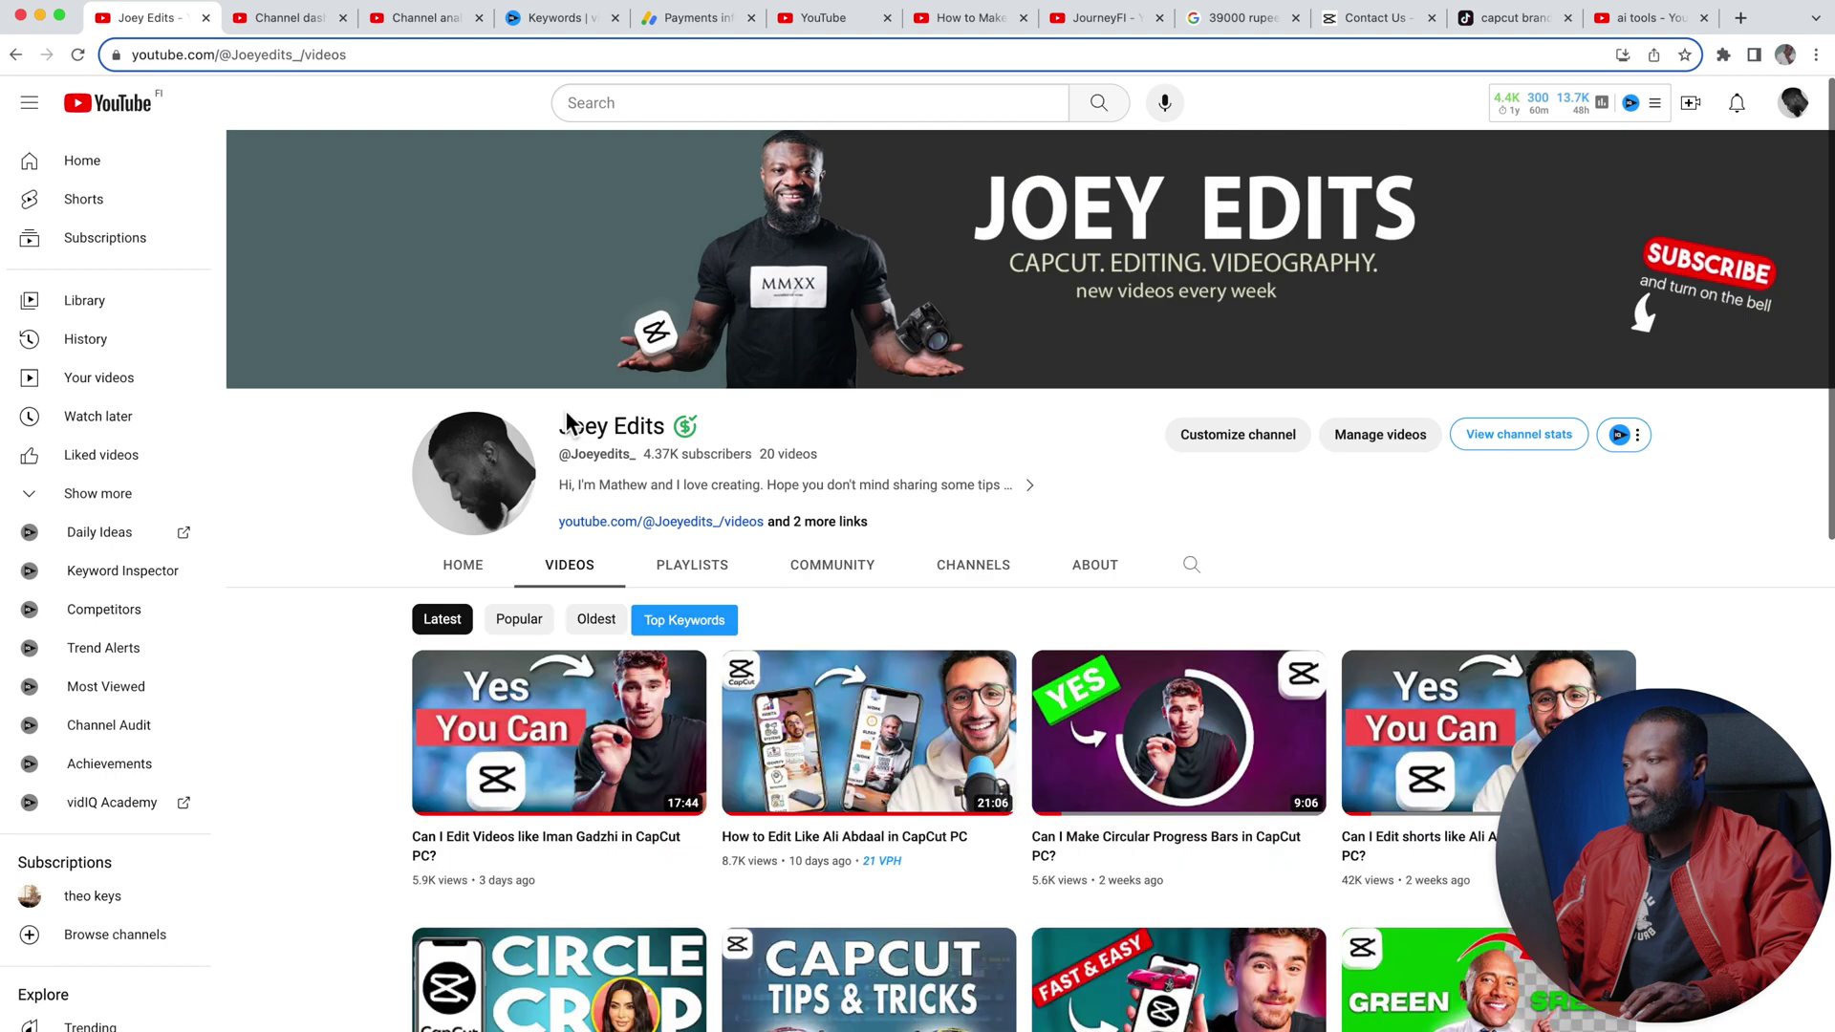
- Switch to the YouTube page in the browser and look through the Joey Edits channel's video list
mouse_move(514, 665)
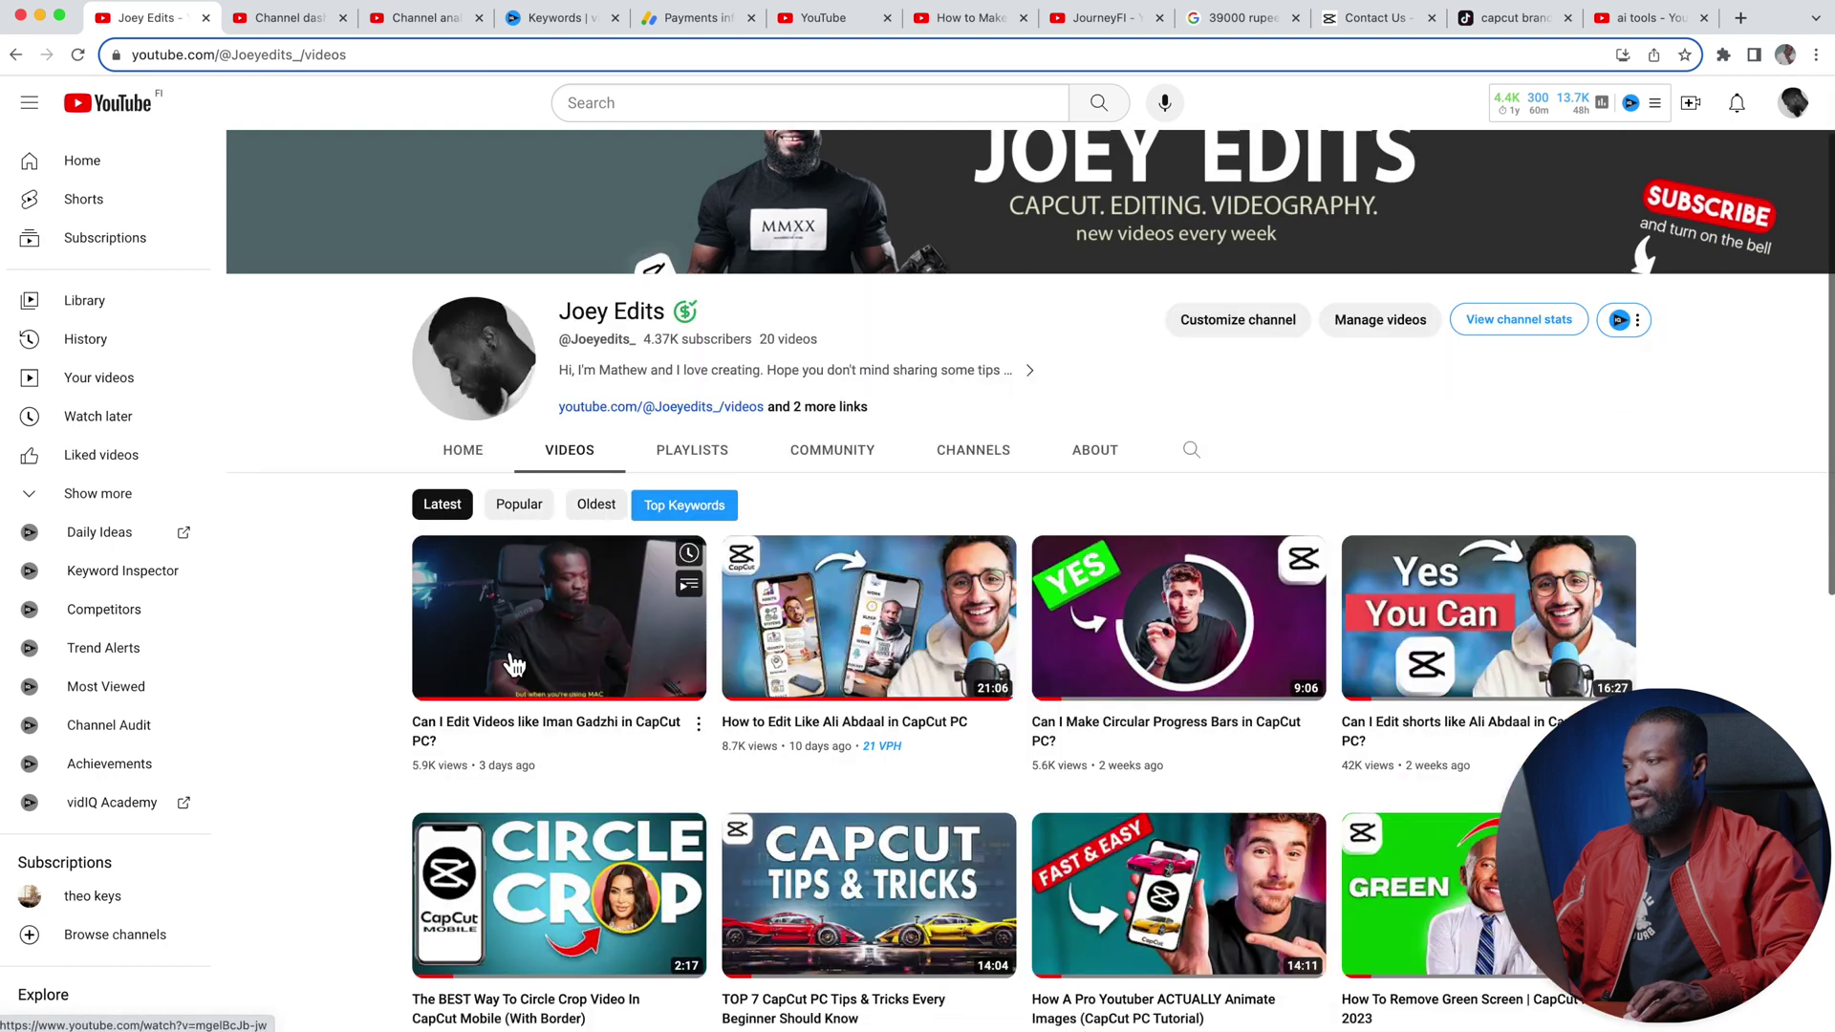
scroll(515, 665, down, 3)
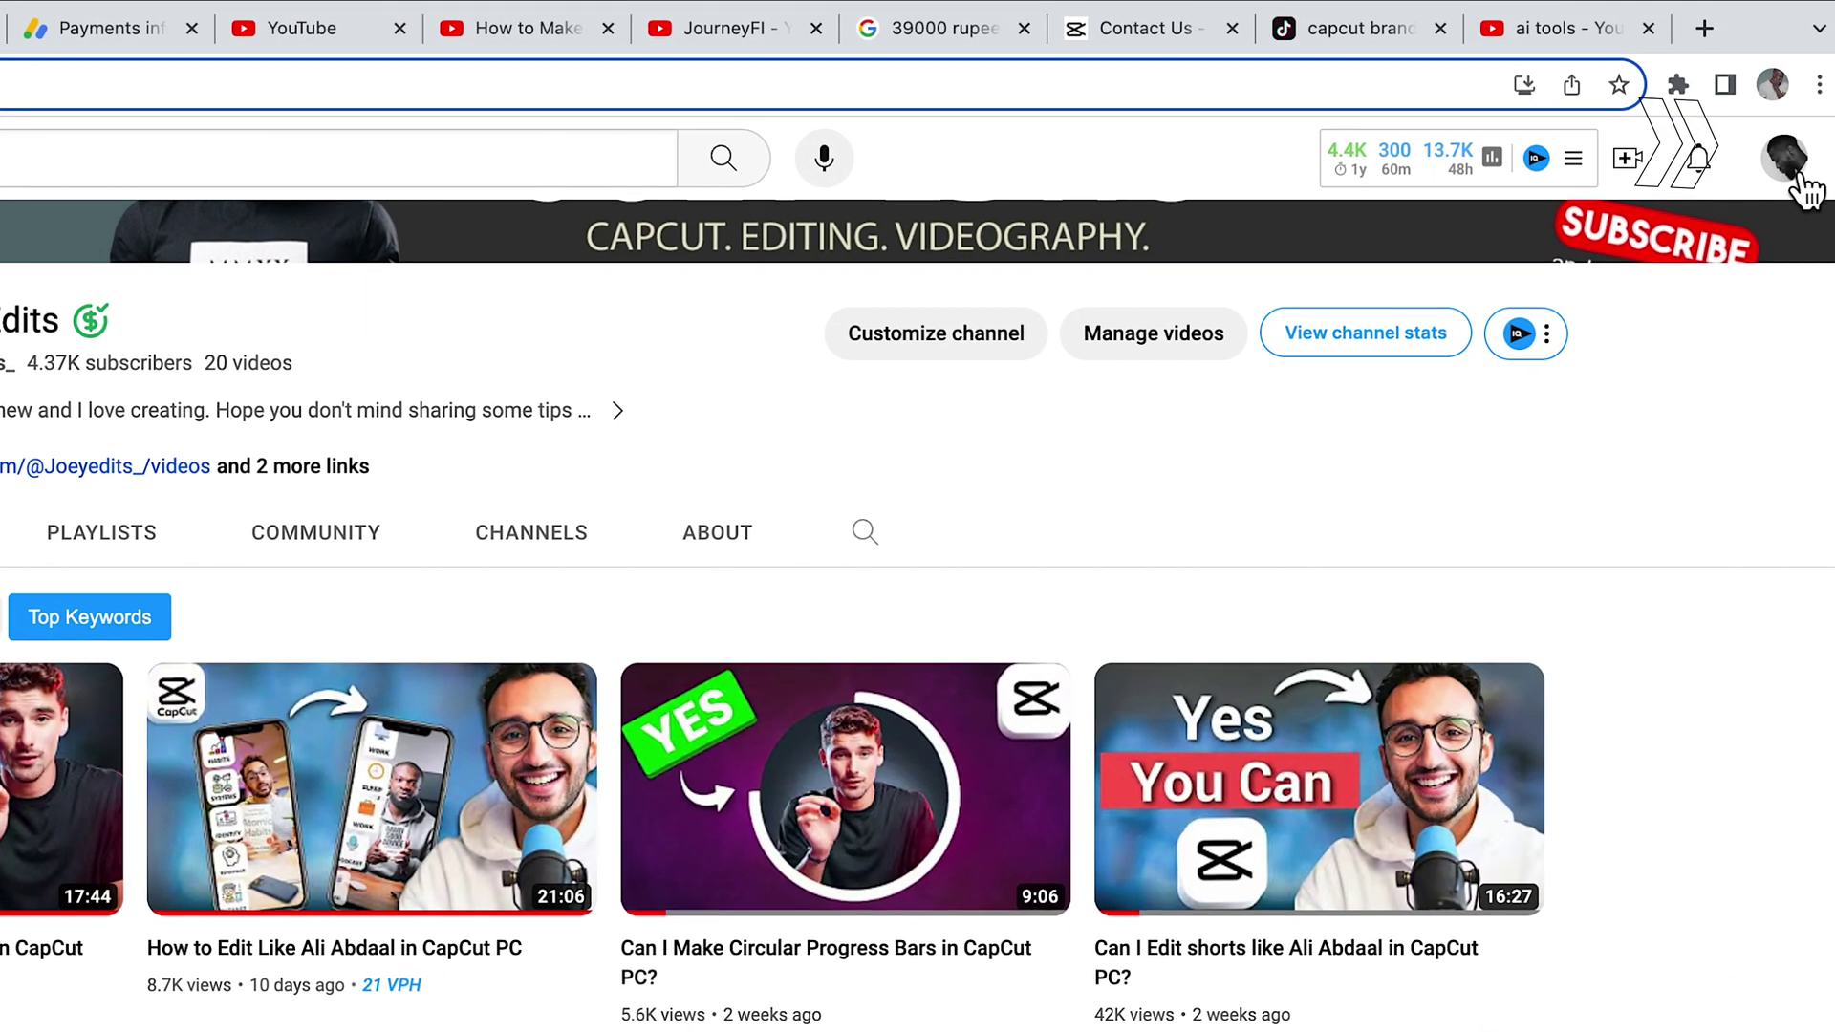
- Switch YouTube's appearance to the dark theme
click(1797, 109)
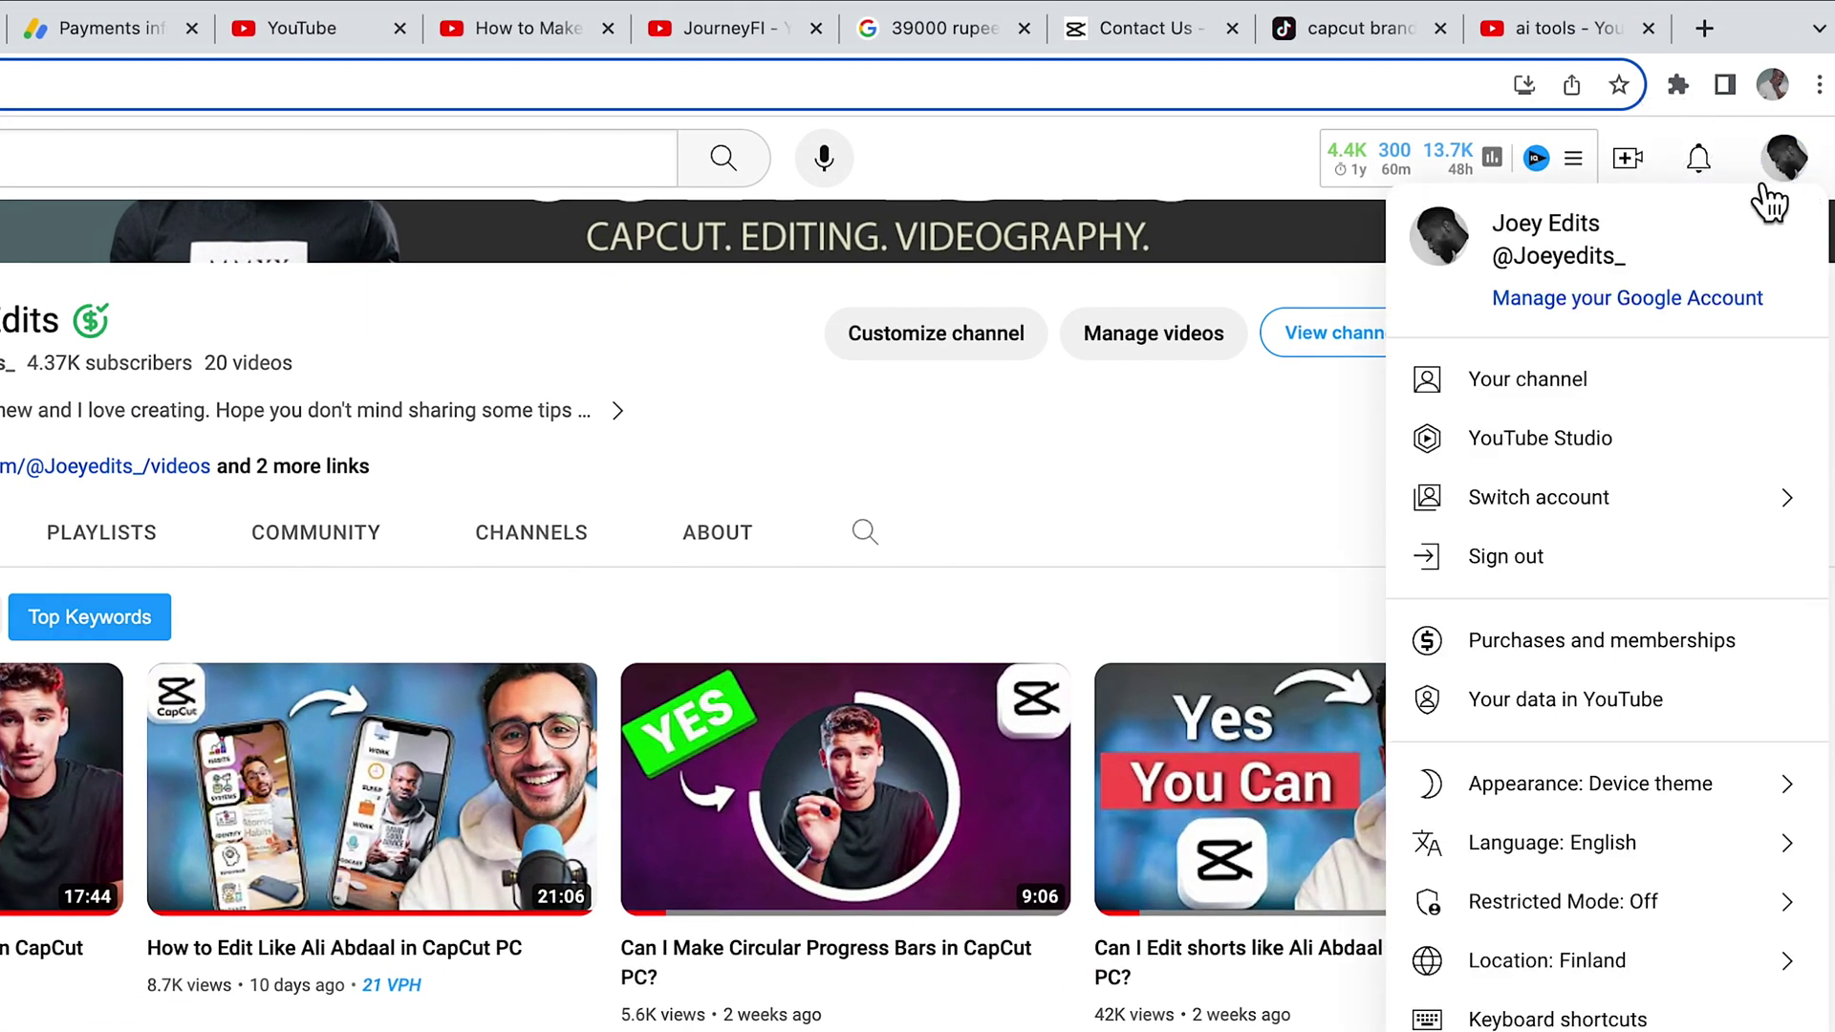
click(1613, 785)
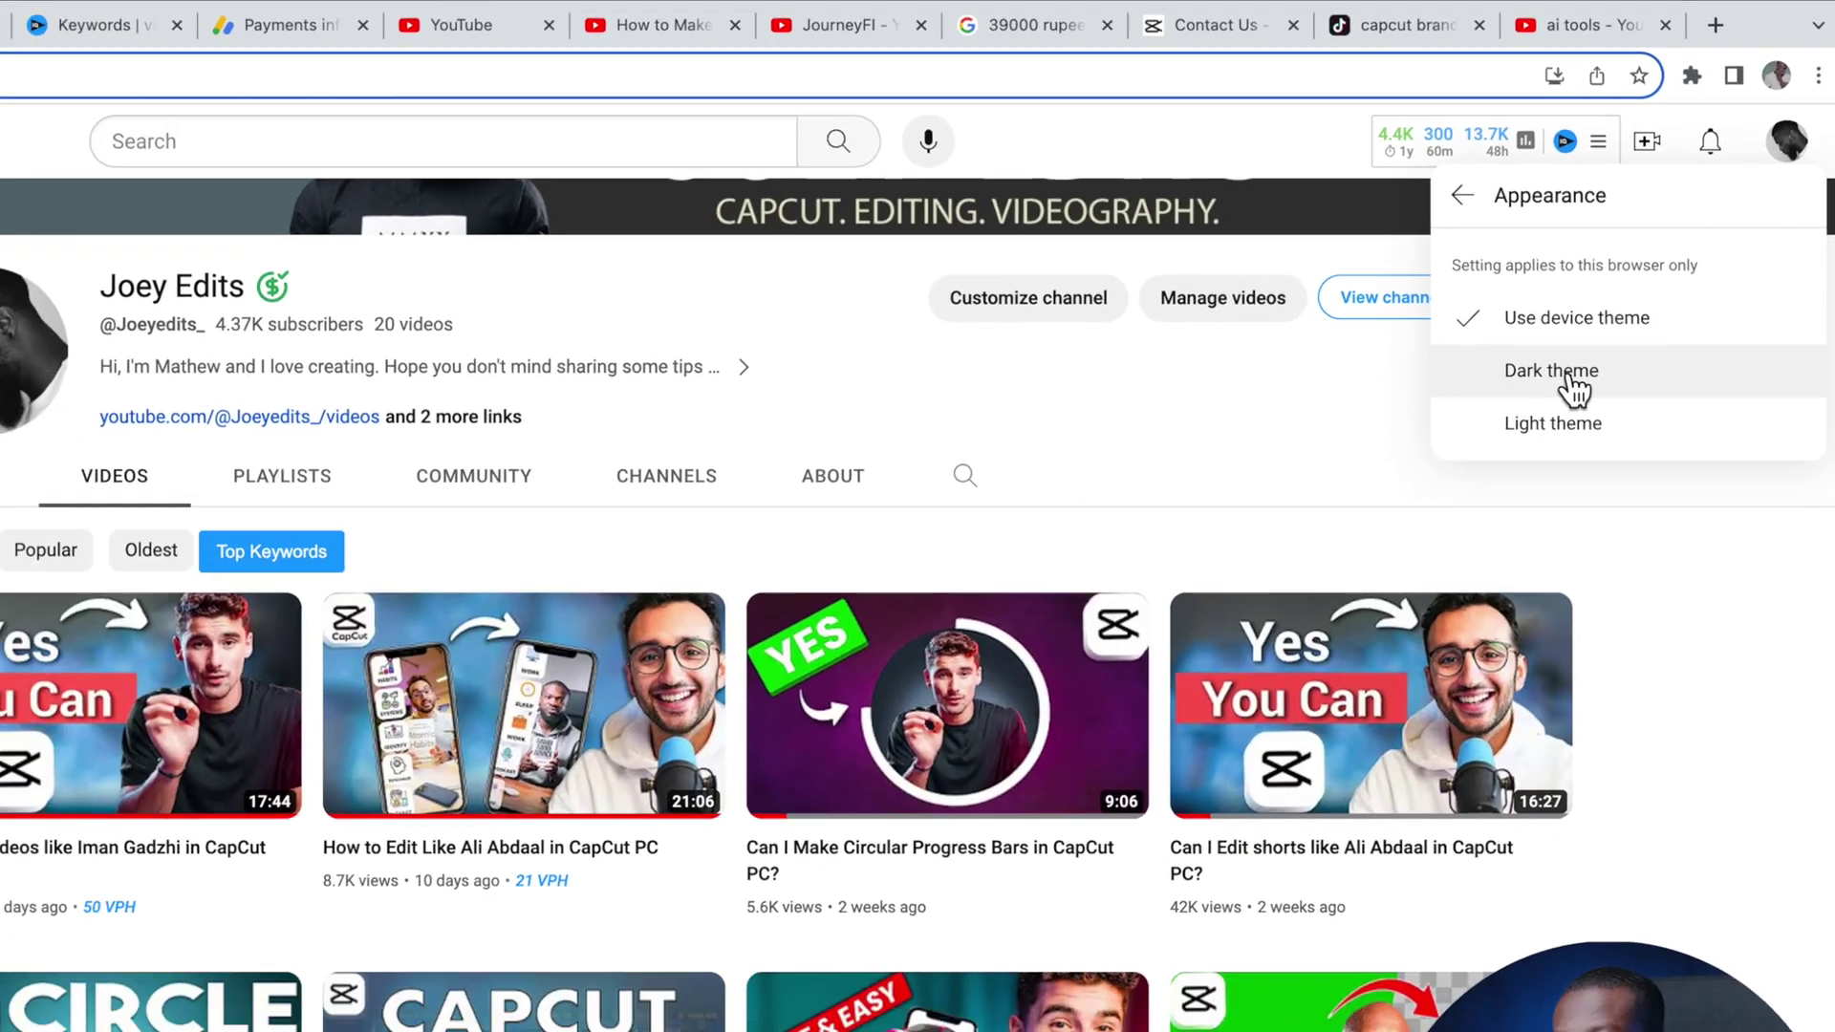
click(1495, 430)
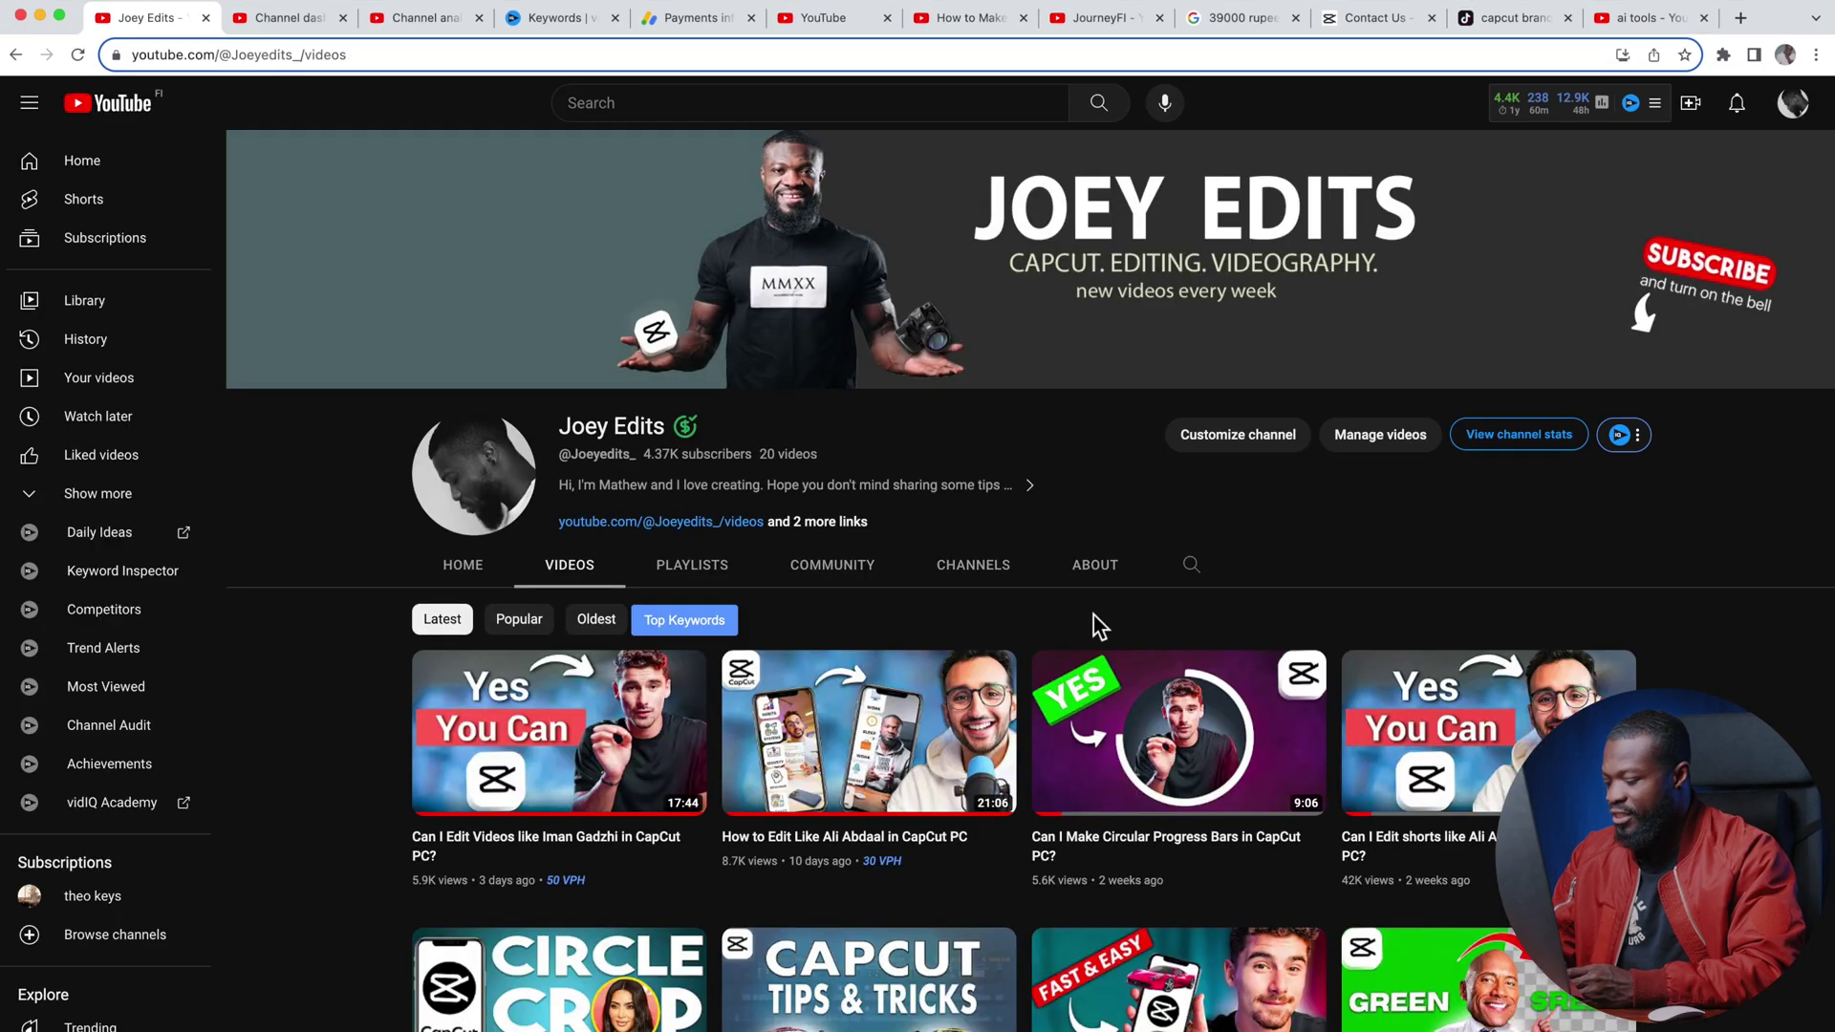
- Capture a screenshot of the first three video cards in the top row of the channel's video list
key(shift+super+4)
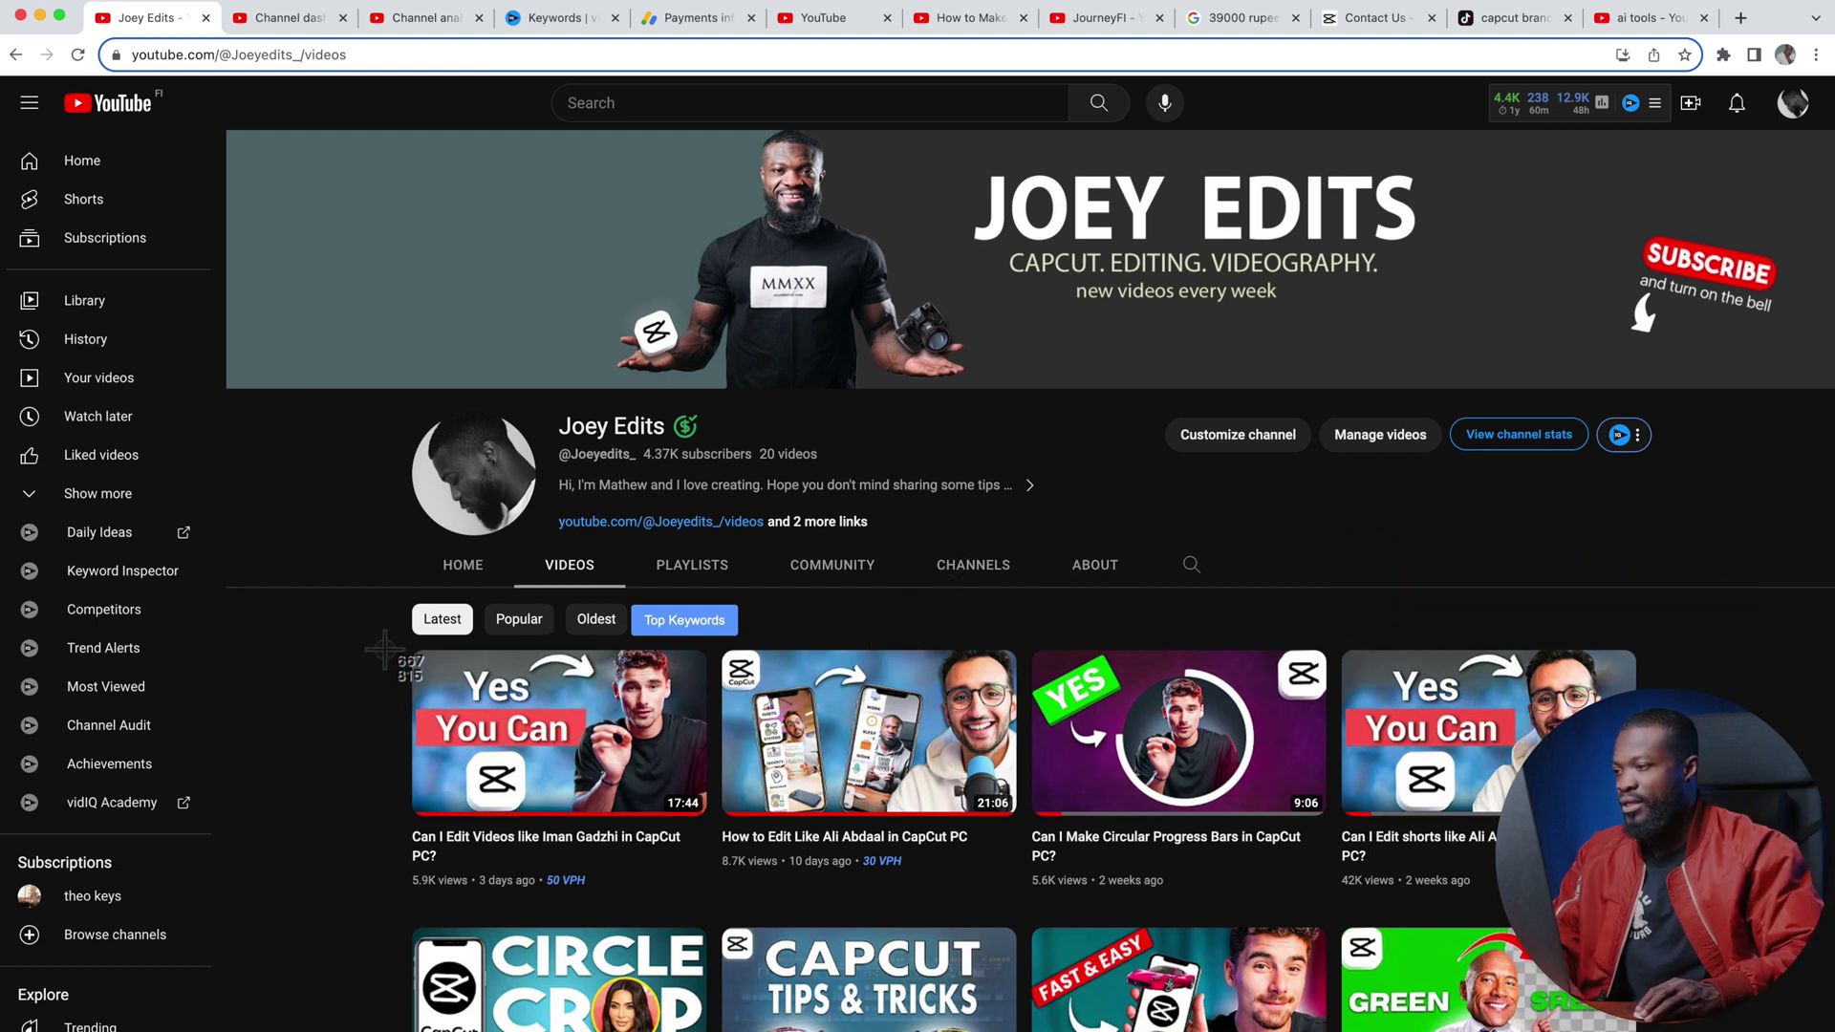
drag(388, 645, 1337, 899)
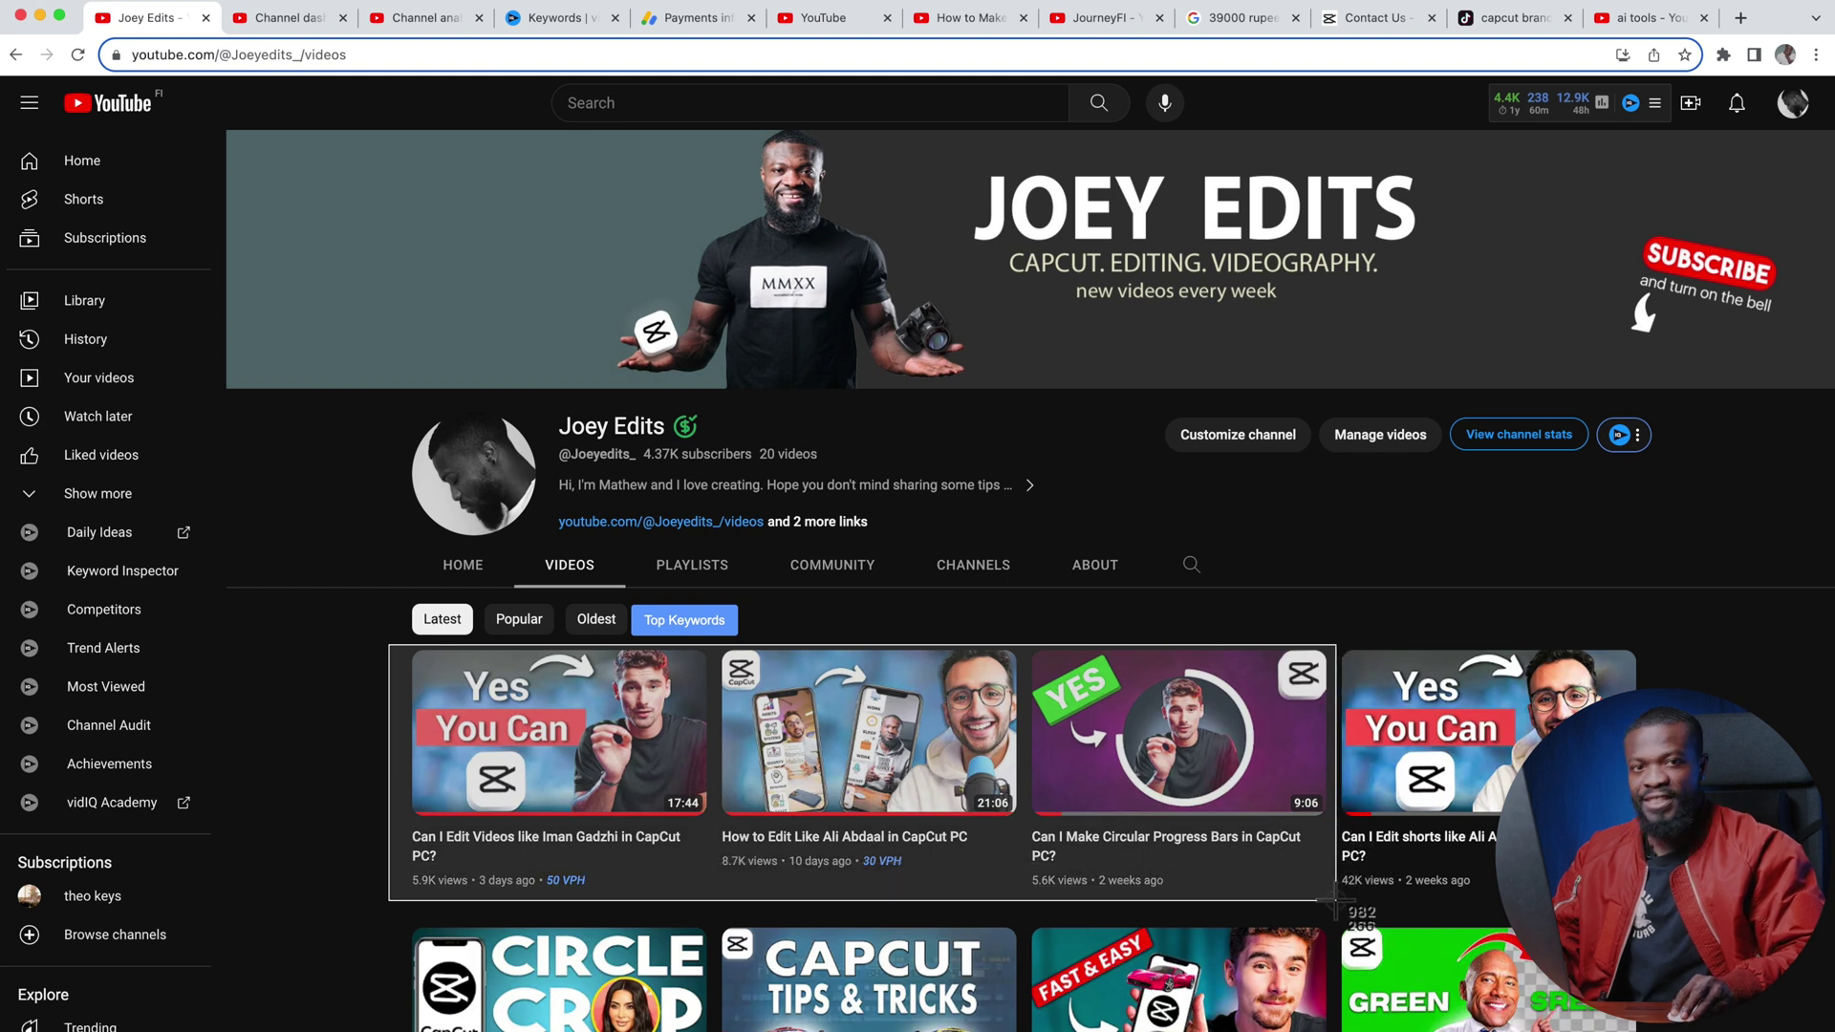
drag(1337, 899, 1337, 900)
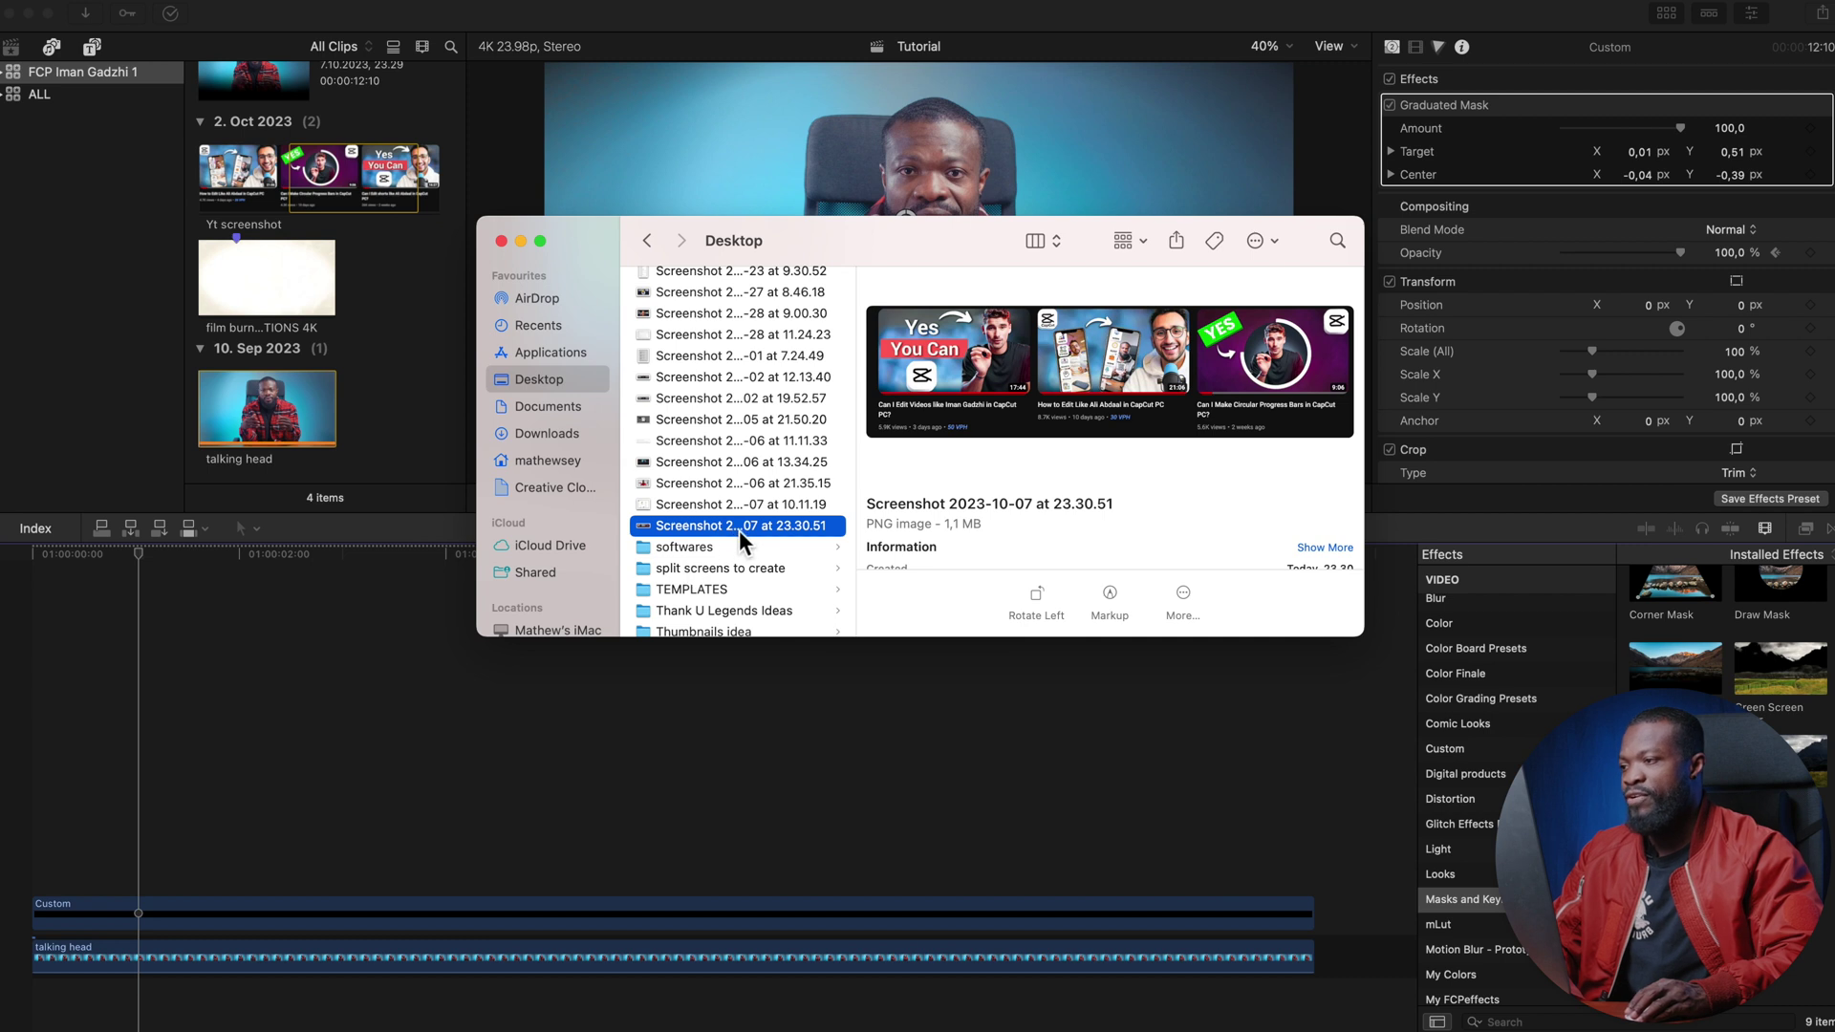
- Bring the screenshot into Final Cut Pro and lay the Yt screenshot clip above the Custom solid, spanning the full talking head clip
drag(738, 534, 693, 536)
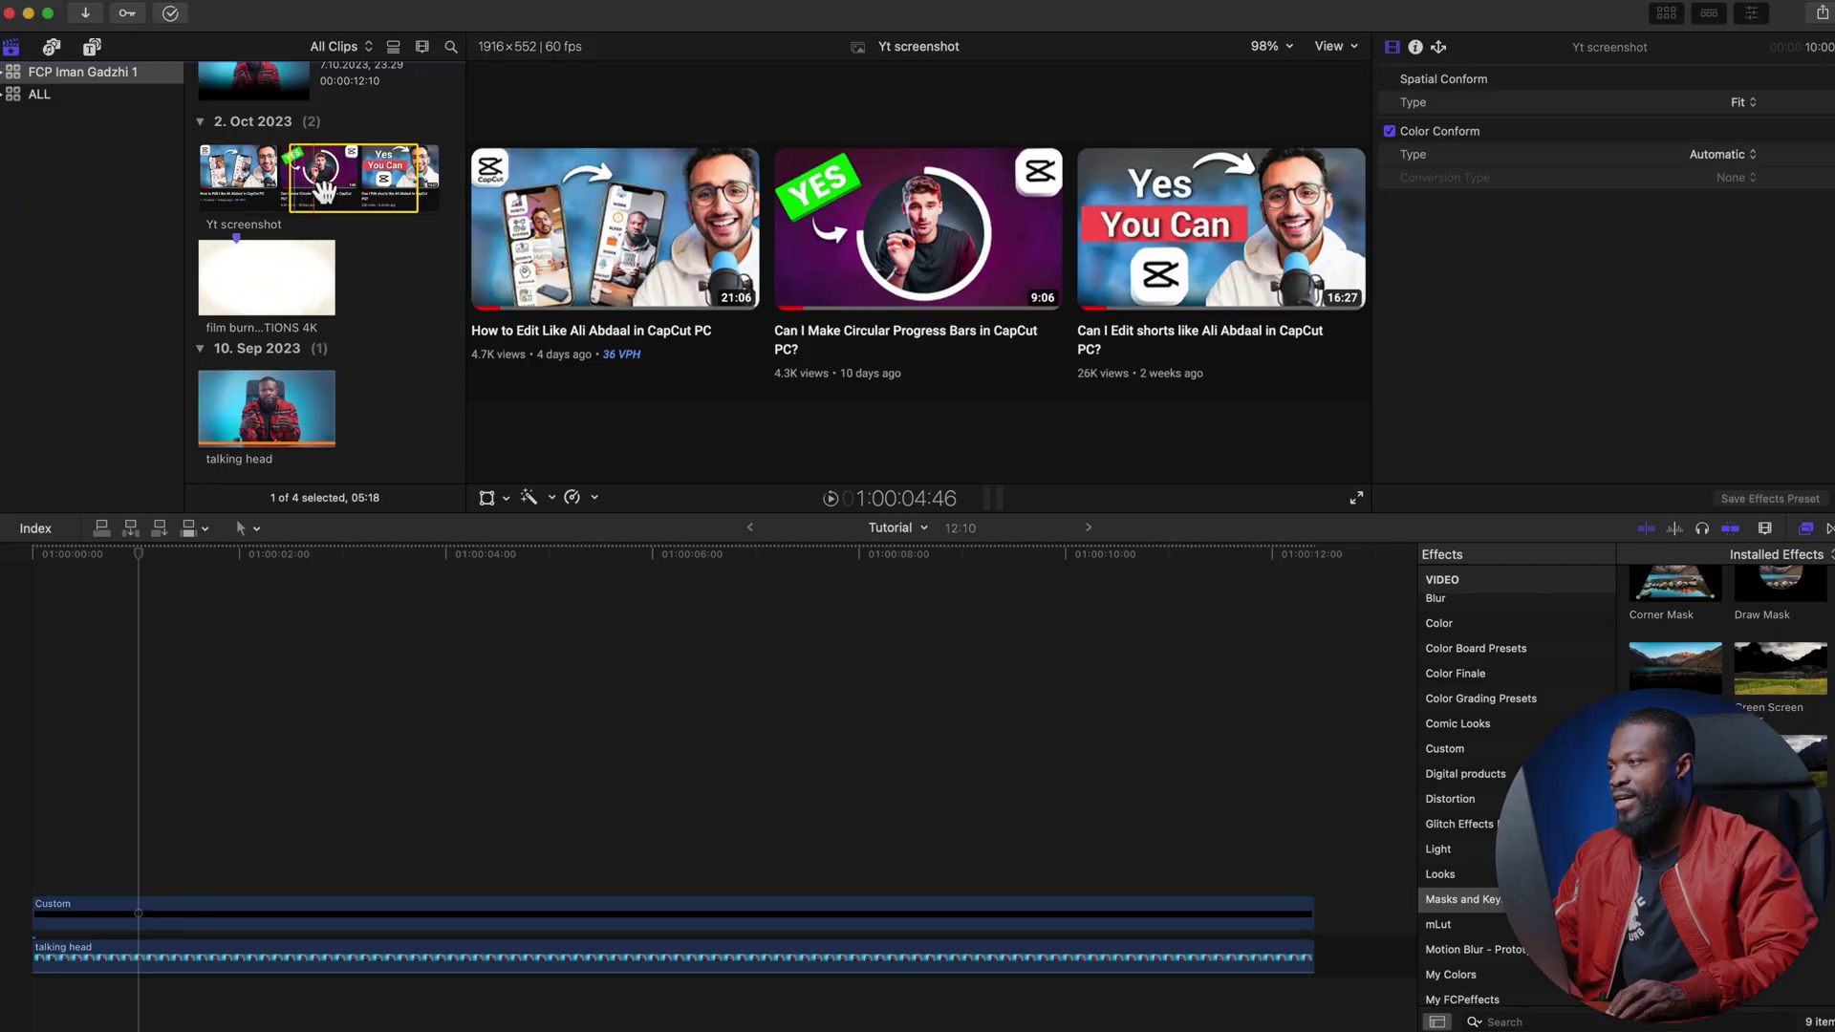
drag(325, 191, 50, 834)
drag(589, 709, 1313, 725)
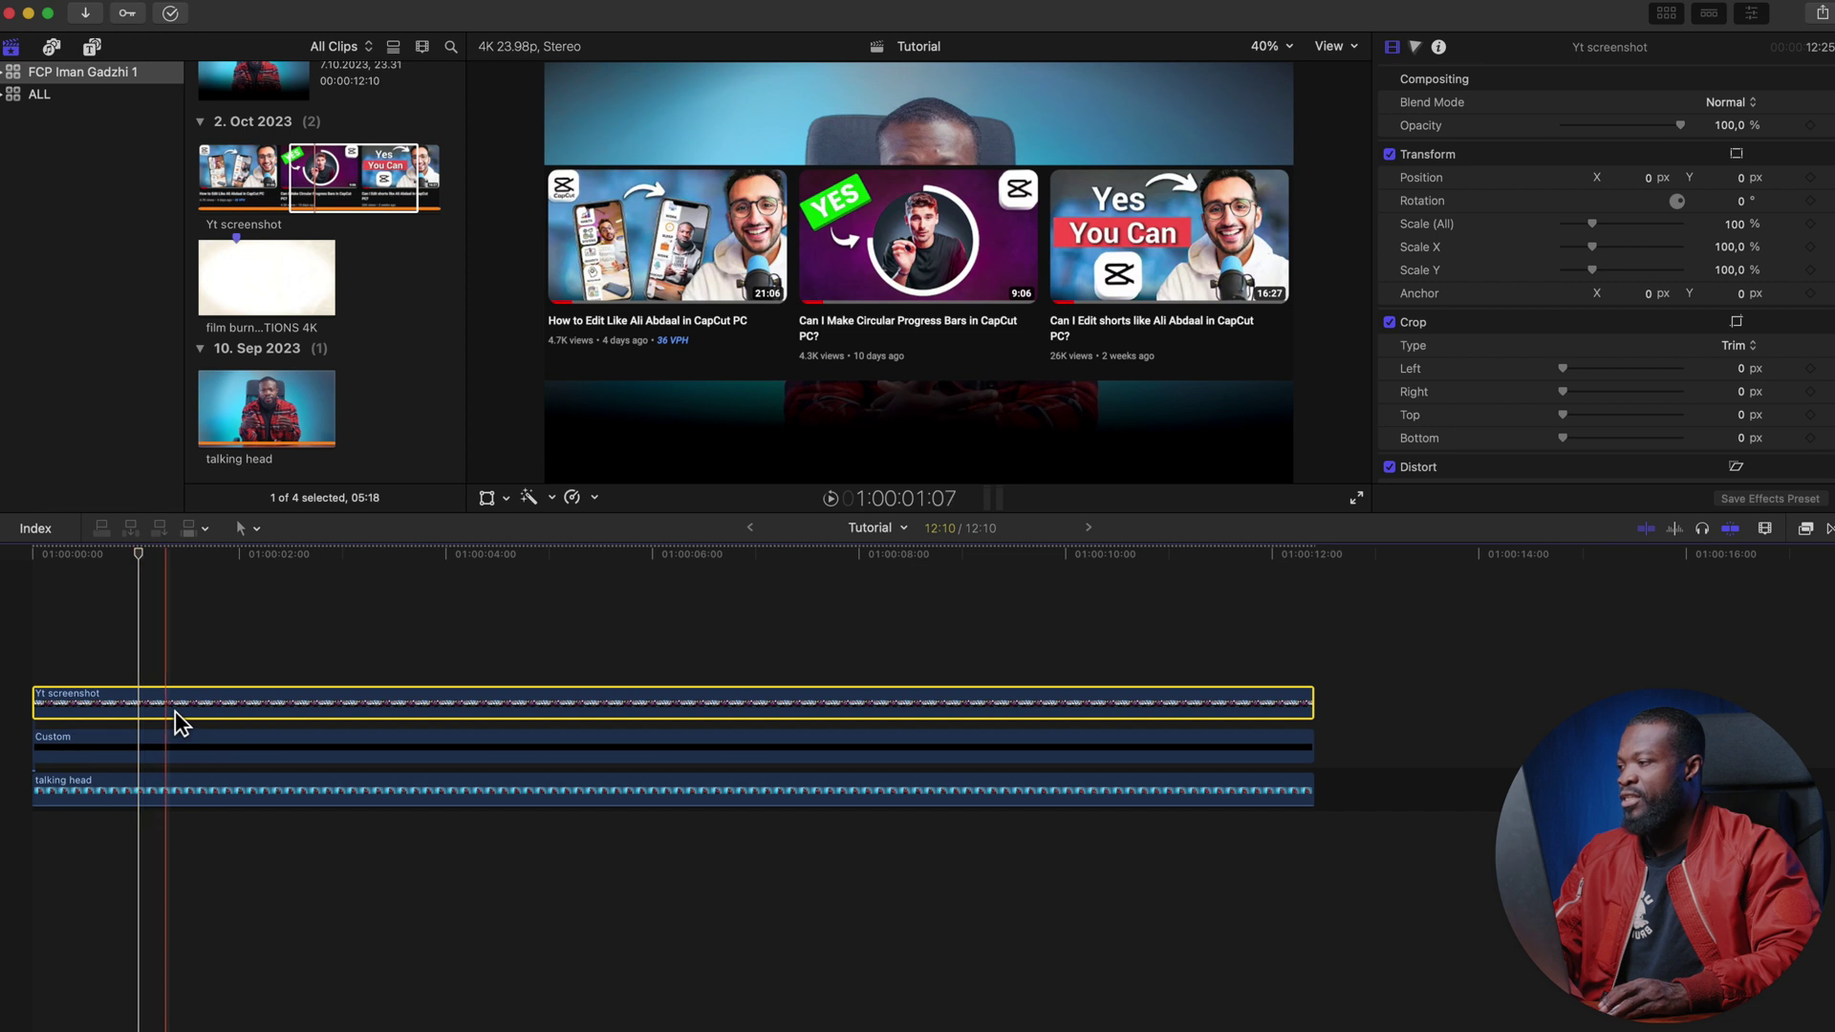
- Apply the Shape Mask effect to the Yt screenshot clip and move the mask over the first video card
click(1806, 527)
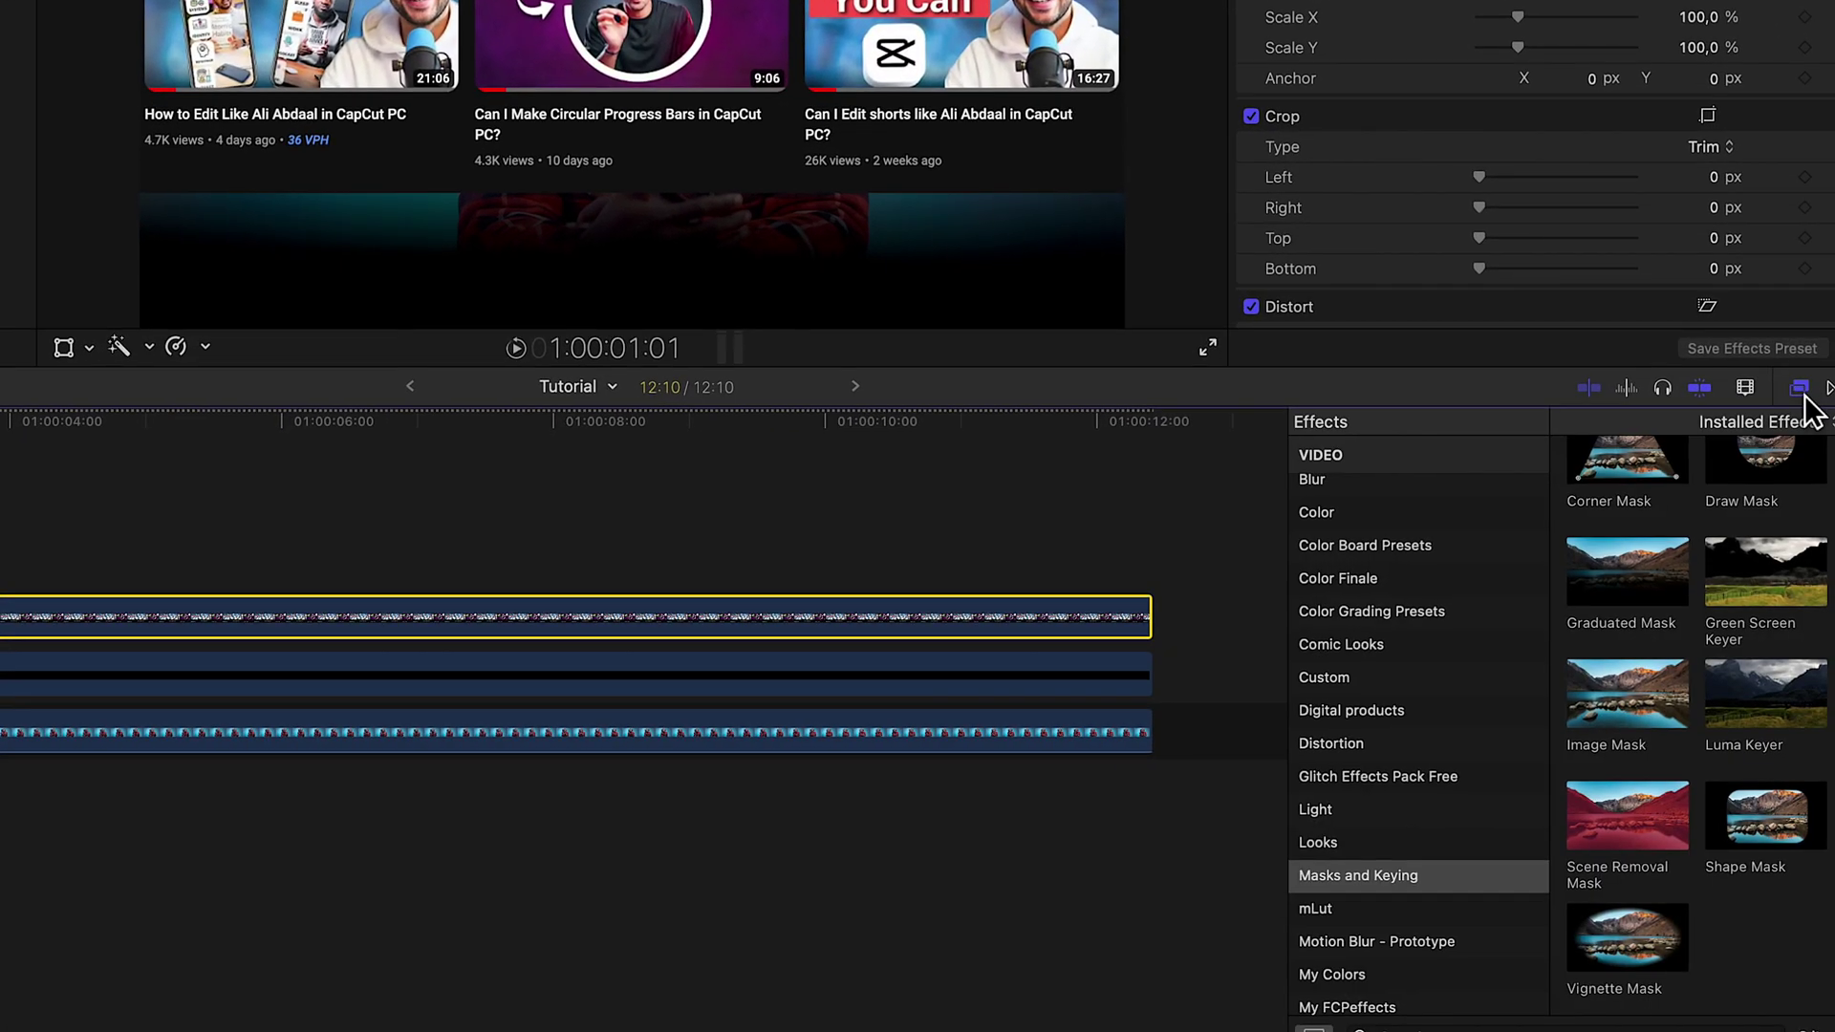
drag(1776, 846, 468, 627)
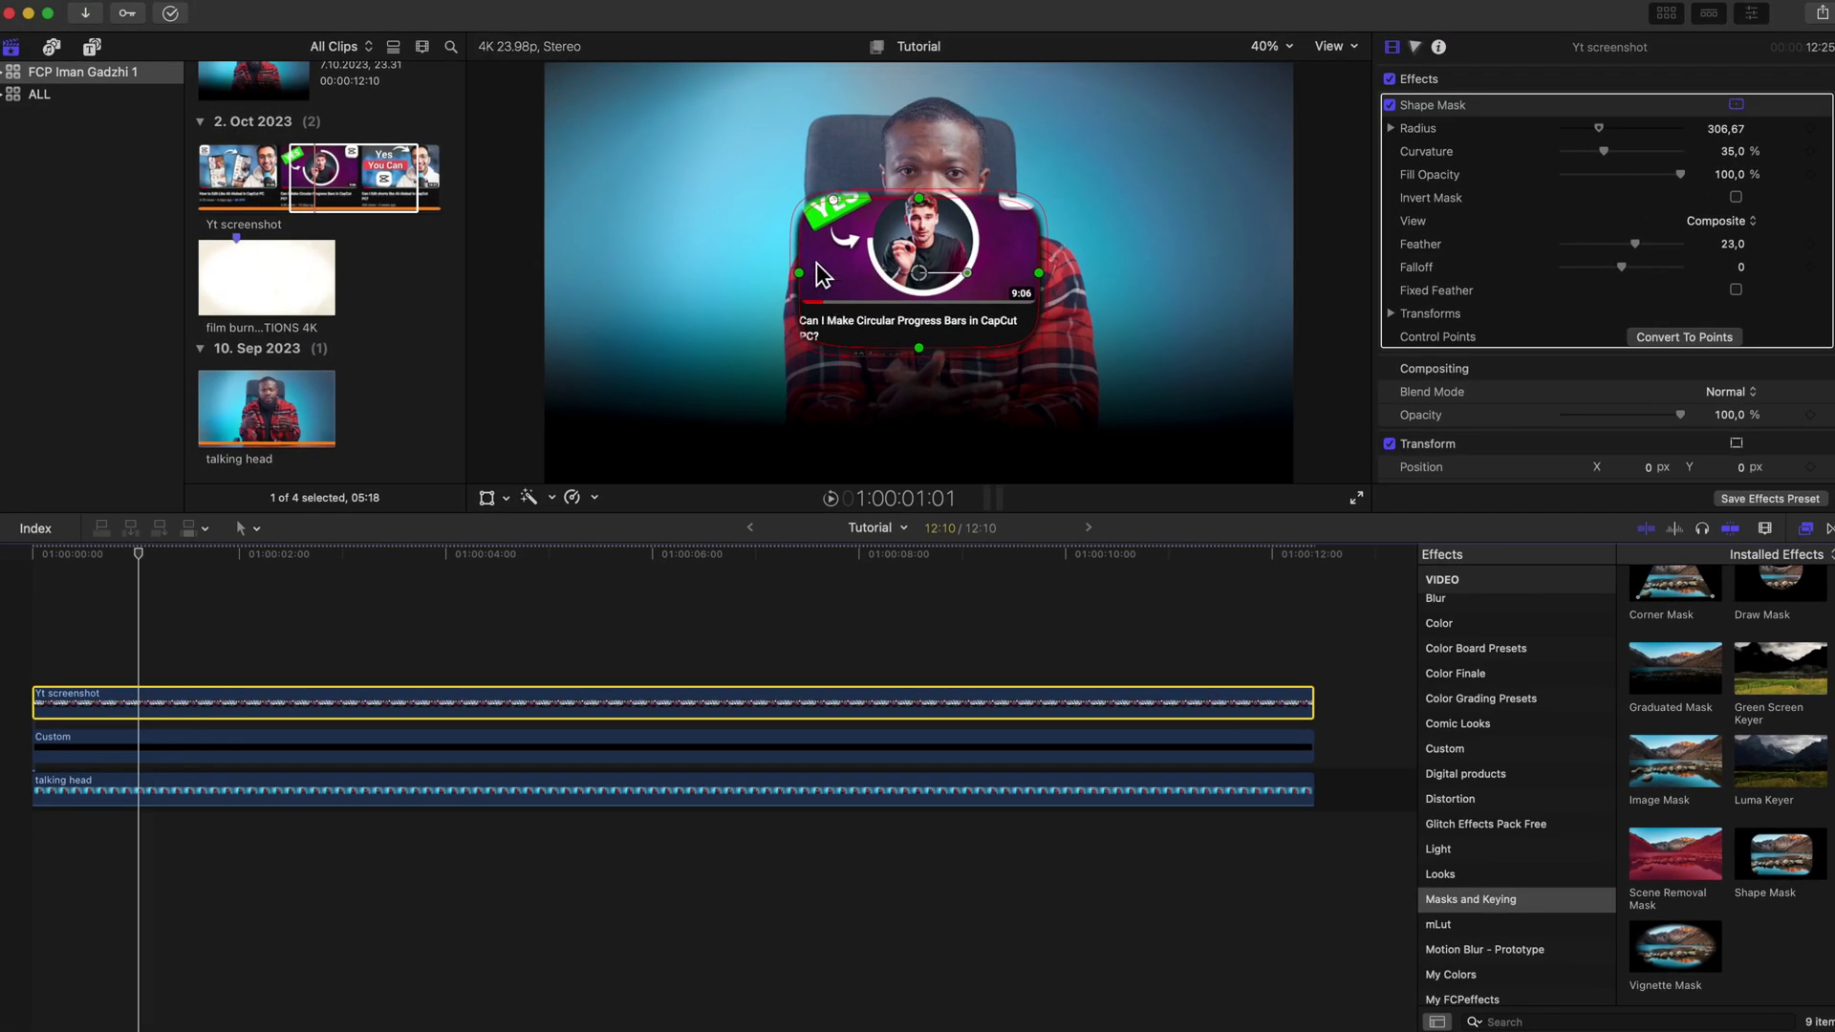
drag(865, 315, 612, 296)
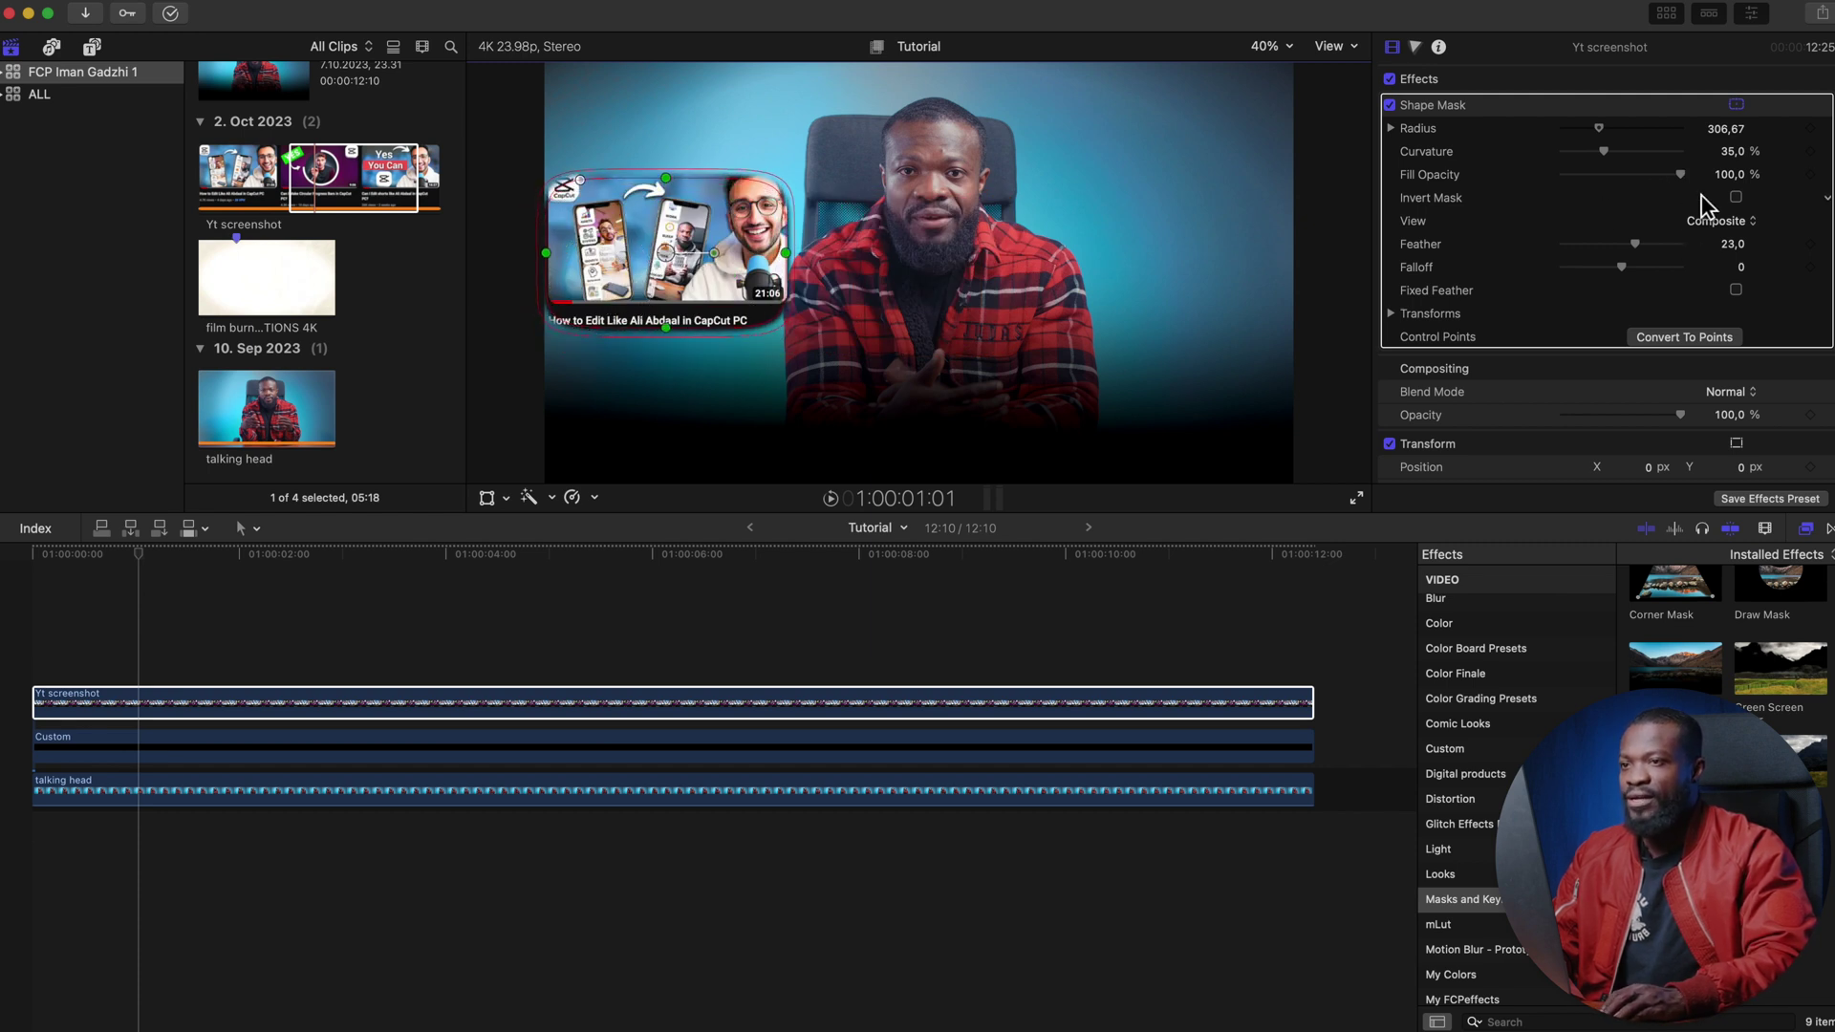
- Set the Shape Mask's feather to 0 and its curvature to 15%
click(1726, 244)
text(0)
key(Return)
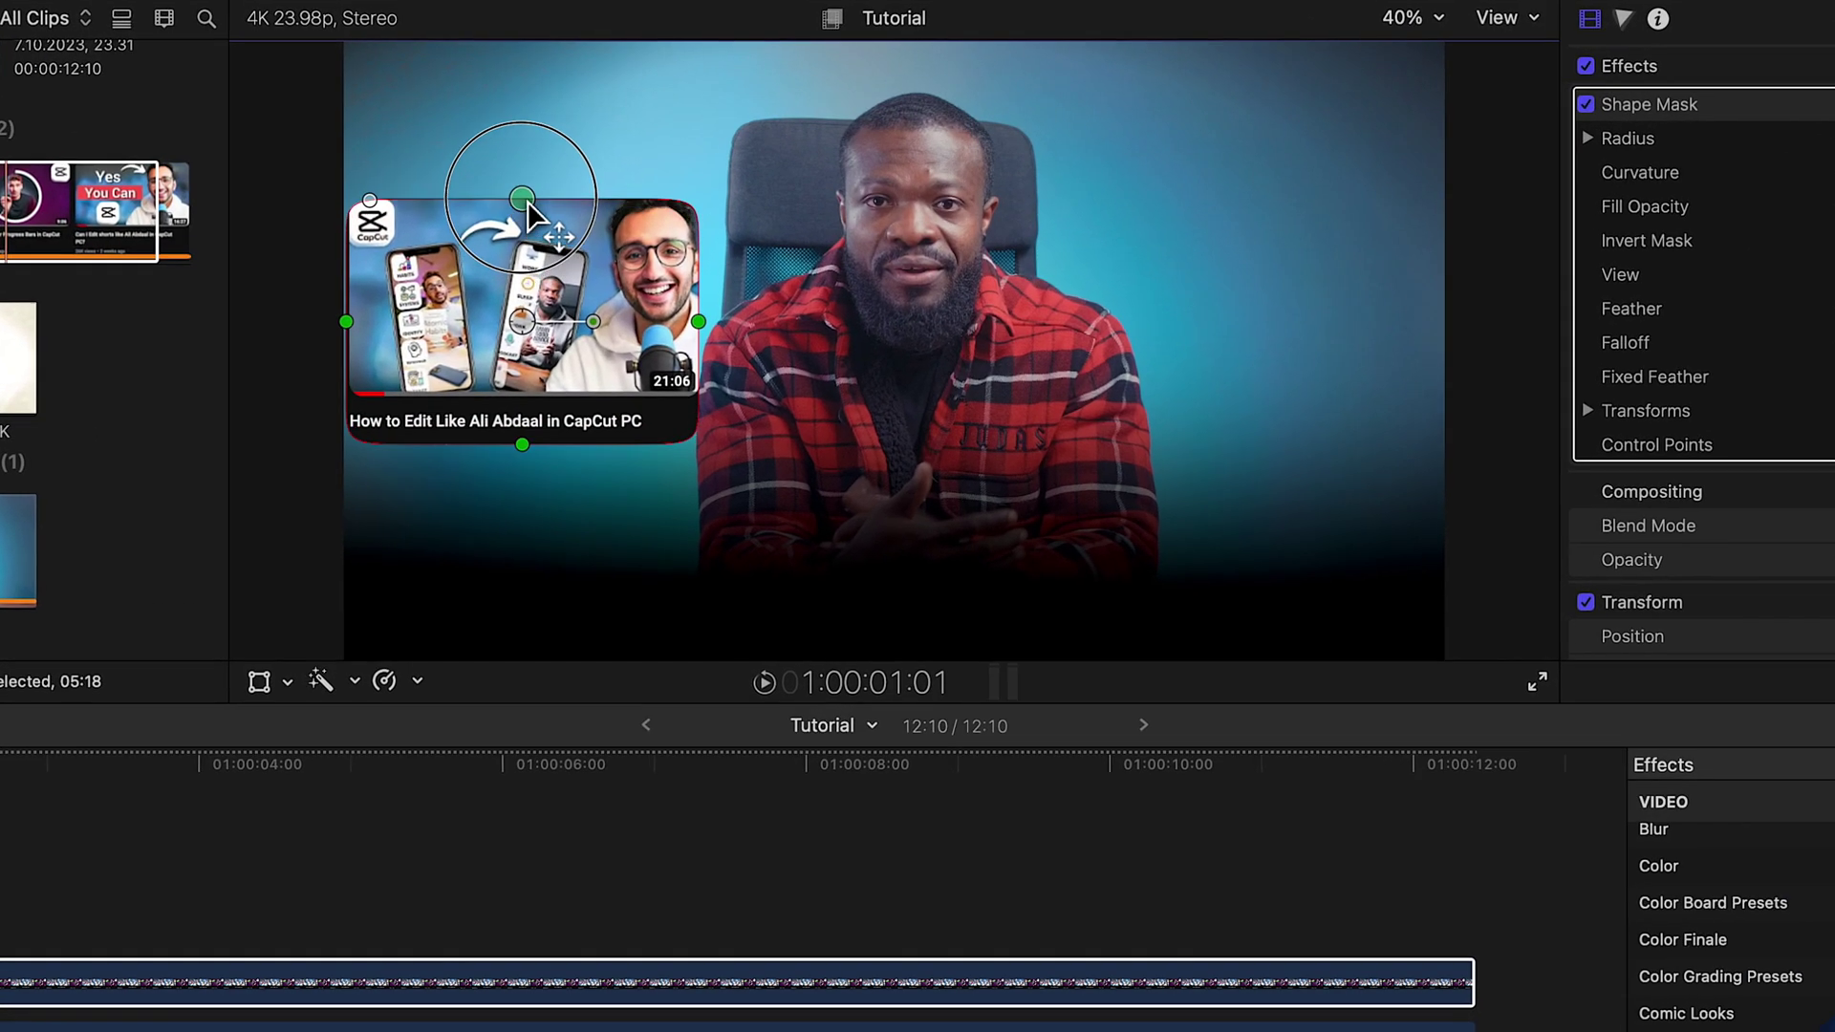
- Stretch the mask's upper and lower edges to frame the whole first video card, including its title and view count
drag(667, 178, 669, 168)
drag(528, 199, 530, 197)
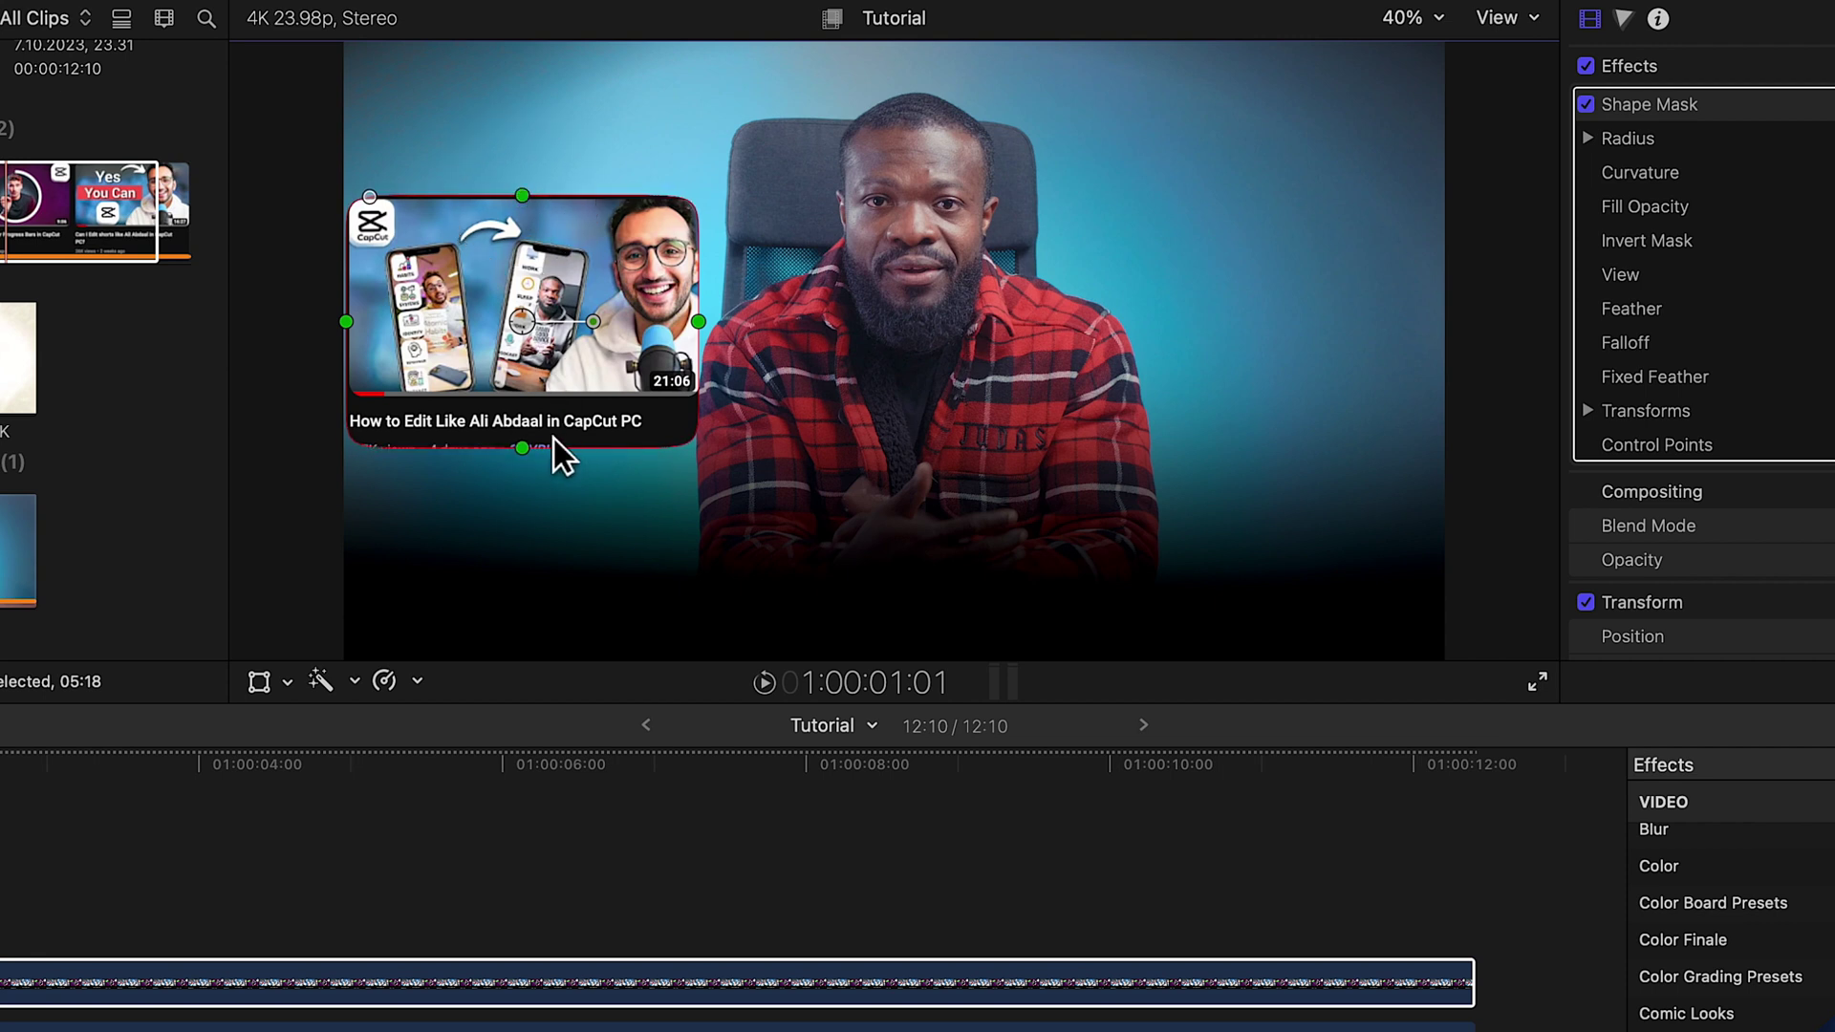
drag(534, 457, 532, 486)
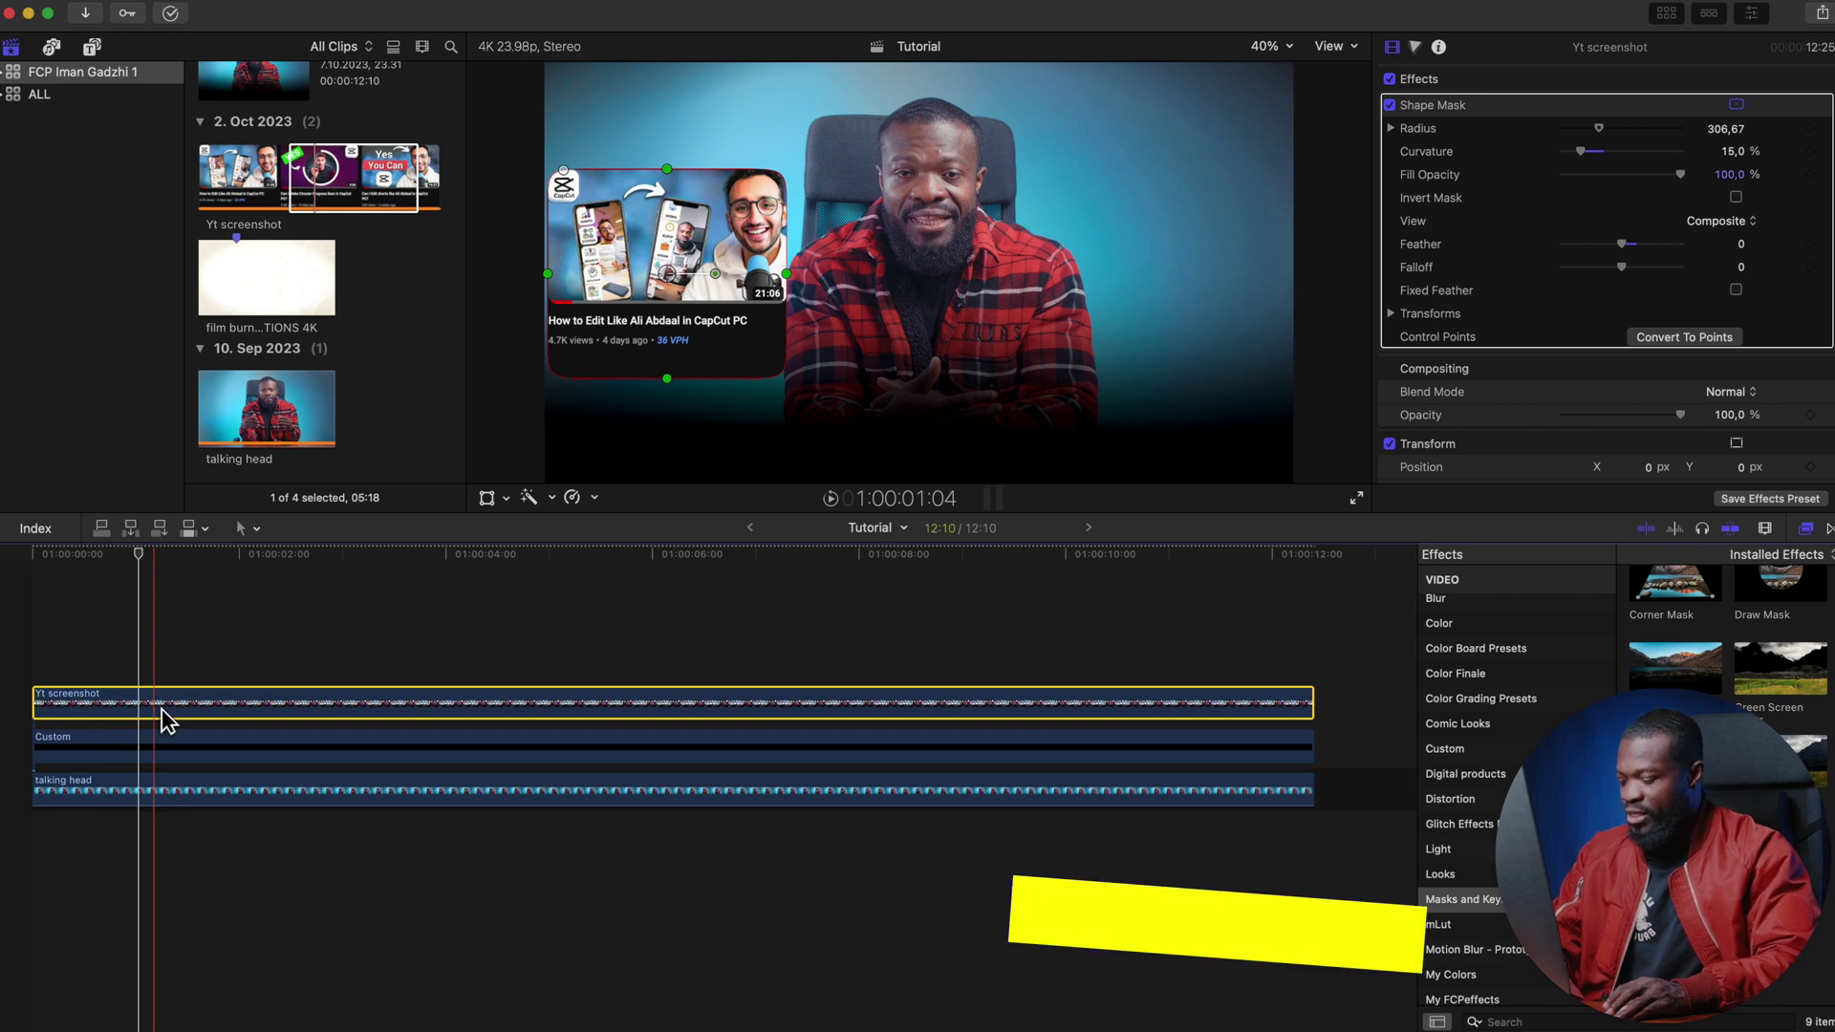
- Duplicate the masked Yt screenshot clip directly above itself and rename the lower copy 1
drag(162, 709, 160, 653)
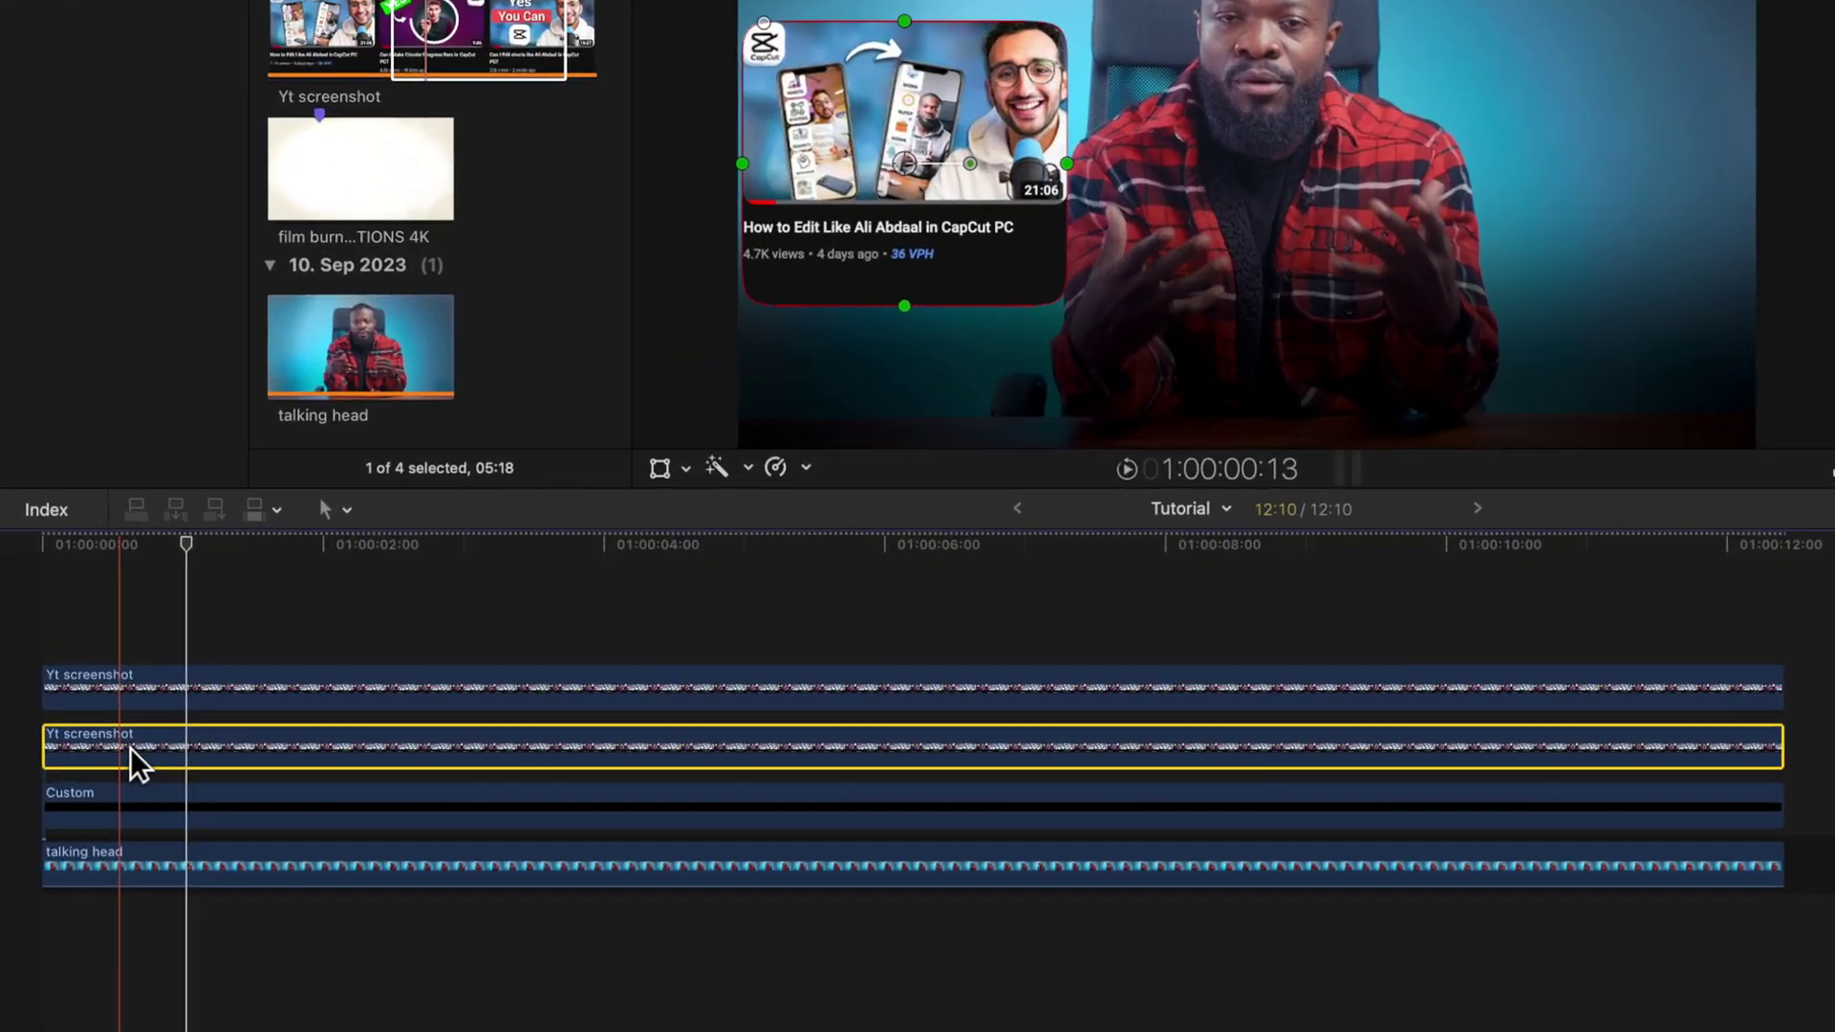
right_click(134, 759)
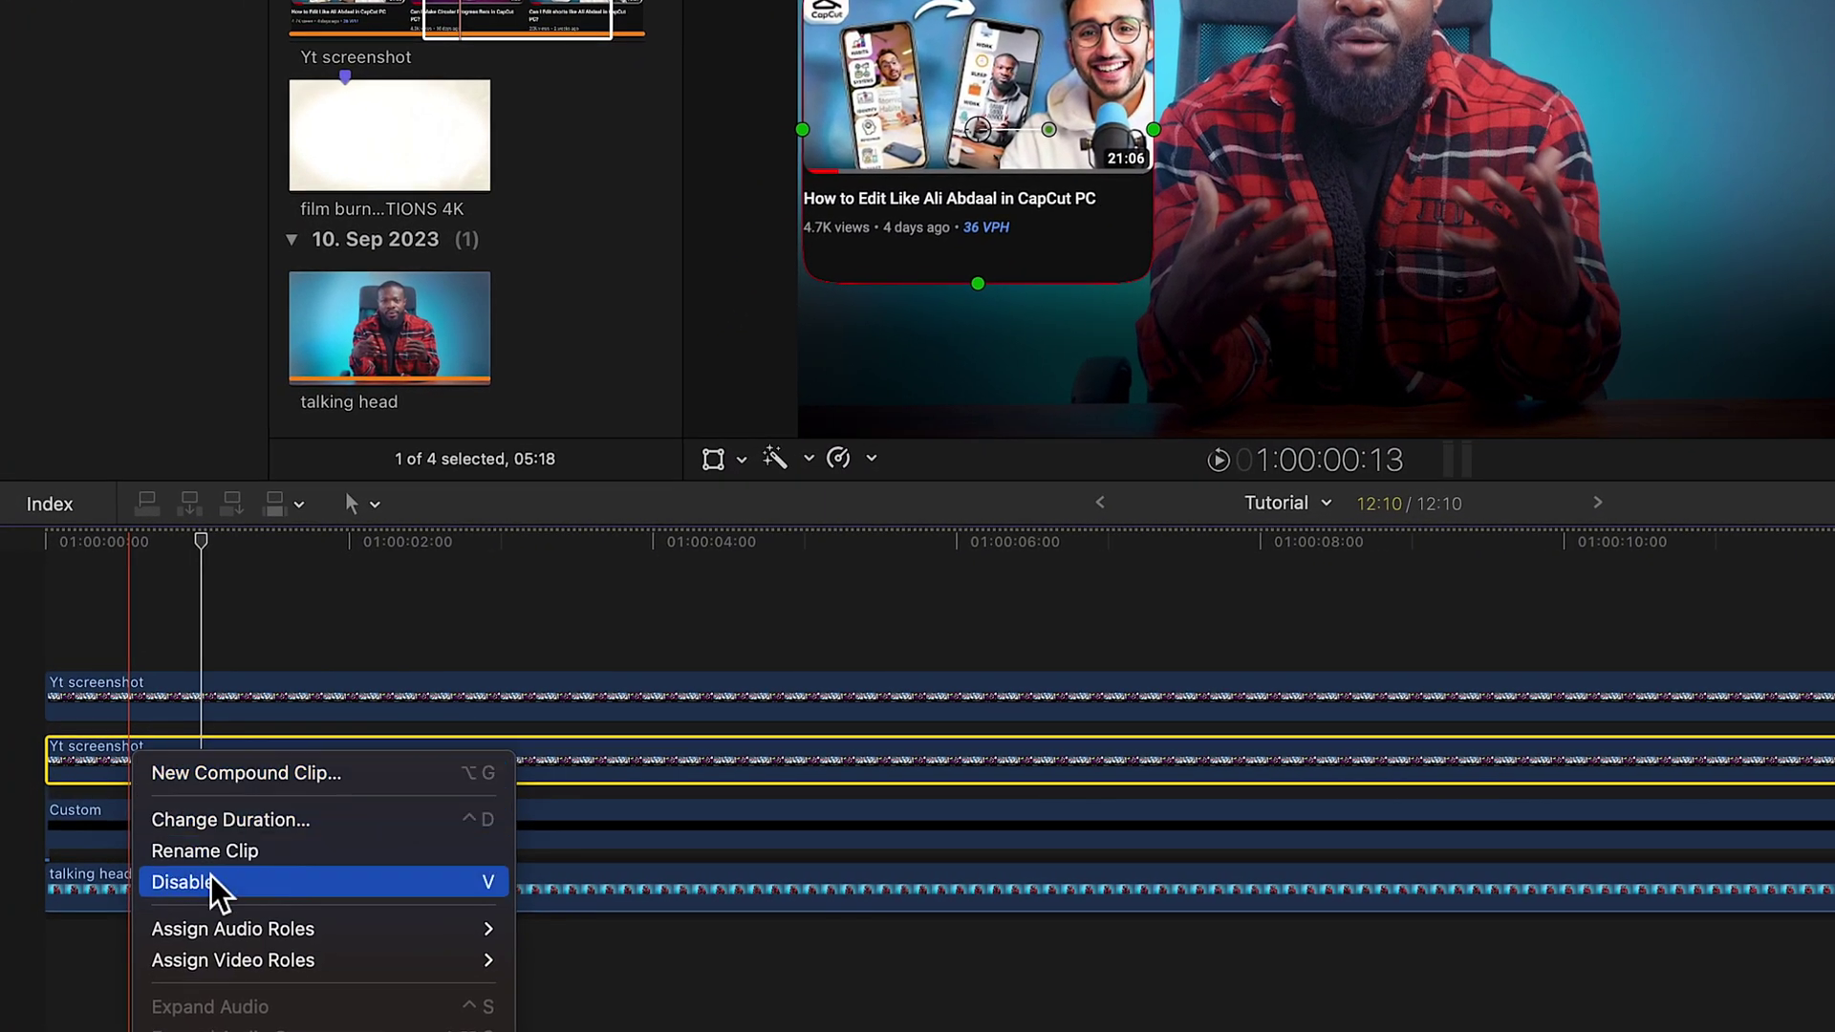
click(214, 861)
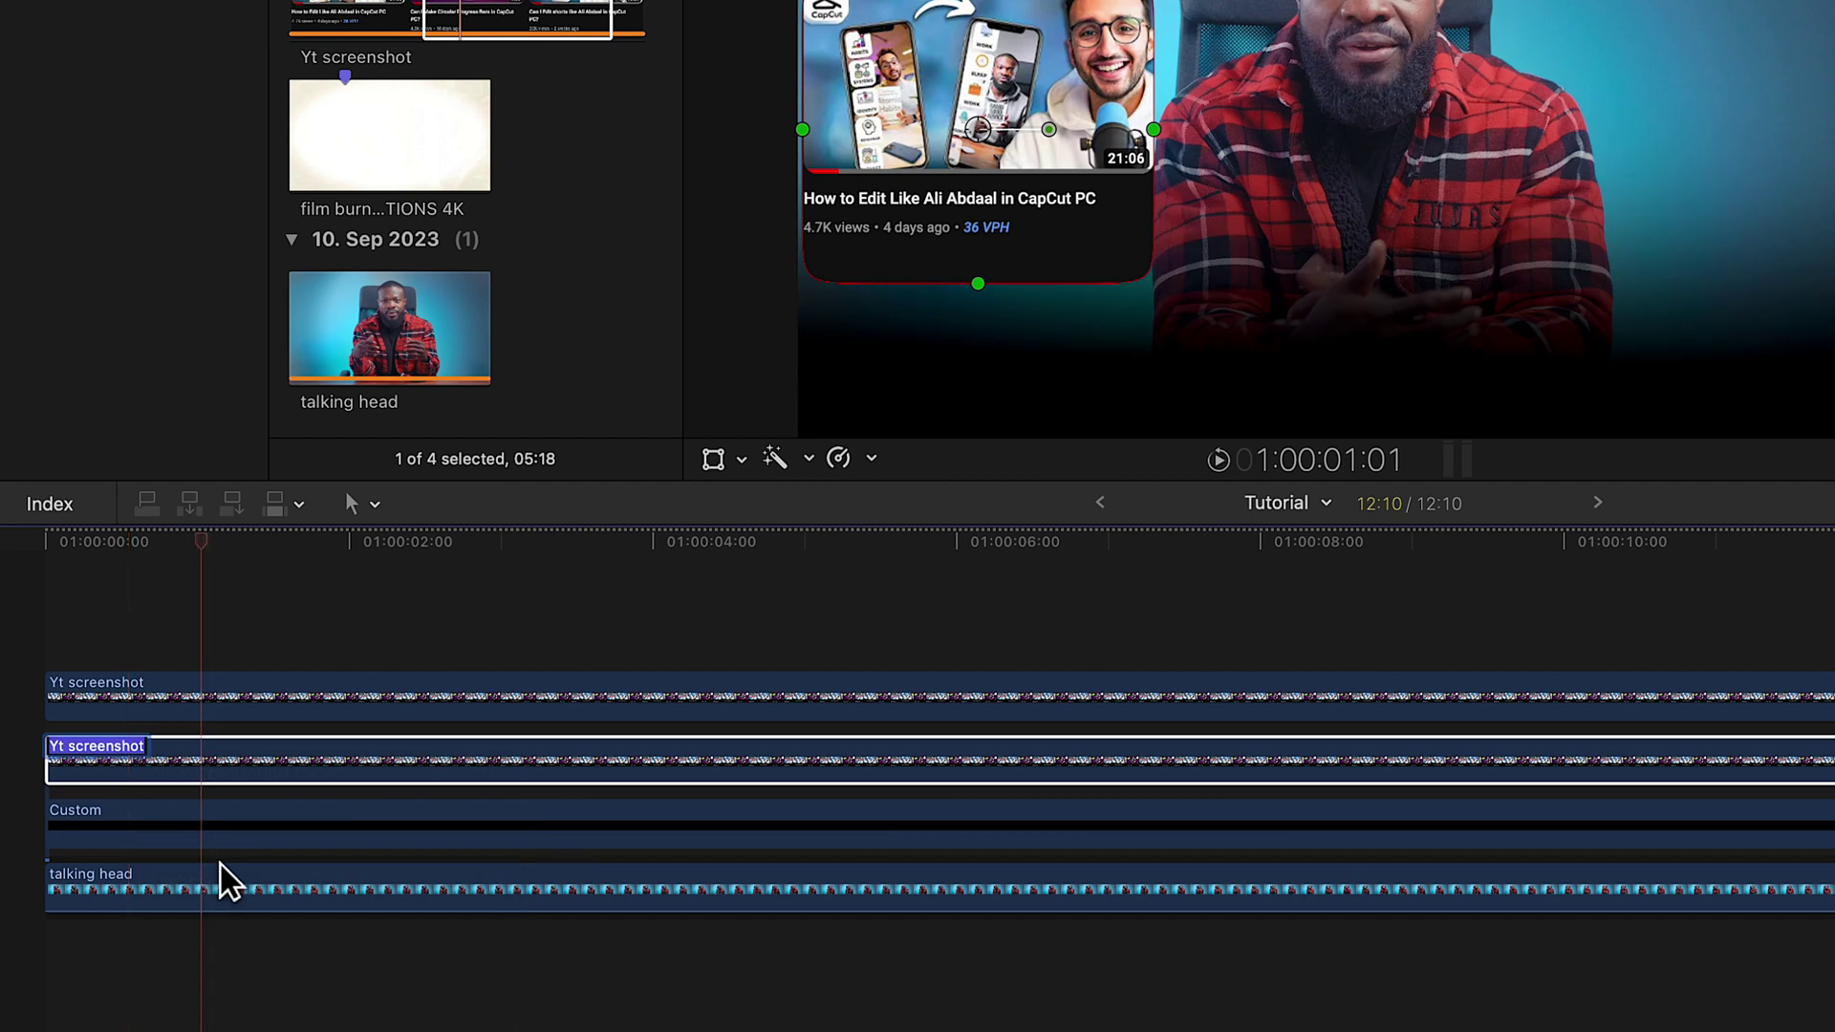
text(1)
key(Return)
- Rename the upper Yt screenshot copy 2
click(126, 690)
right_click(129, 692)
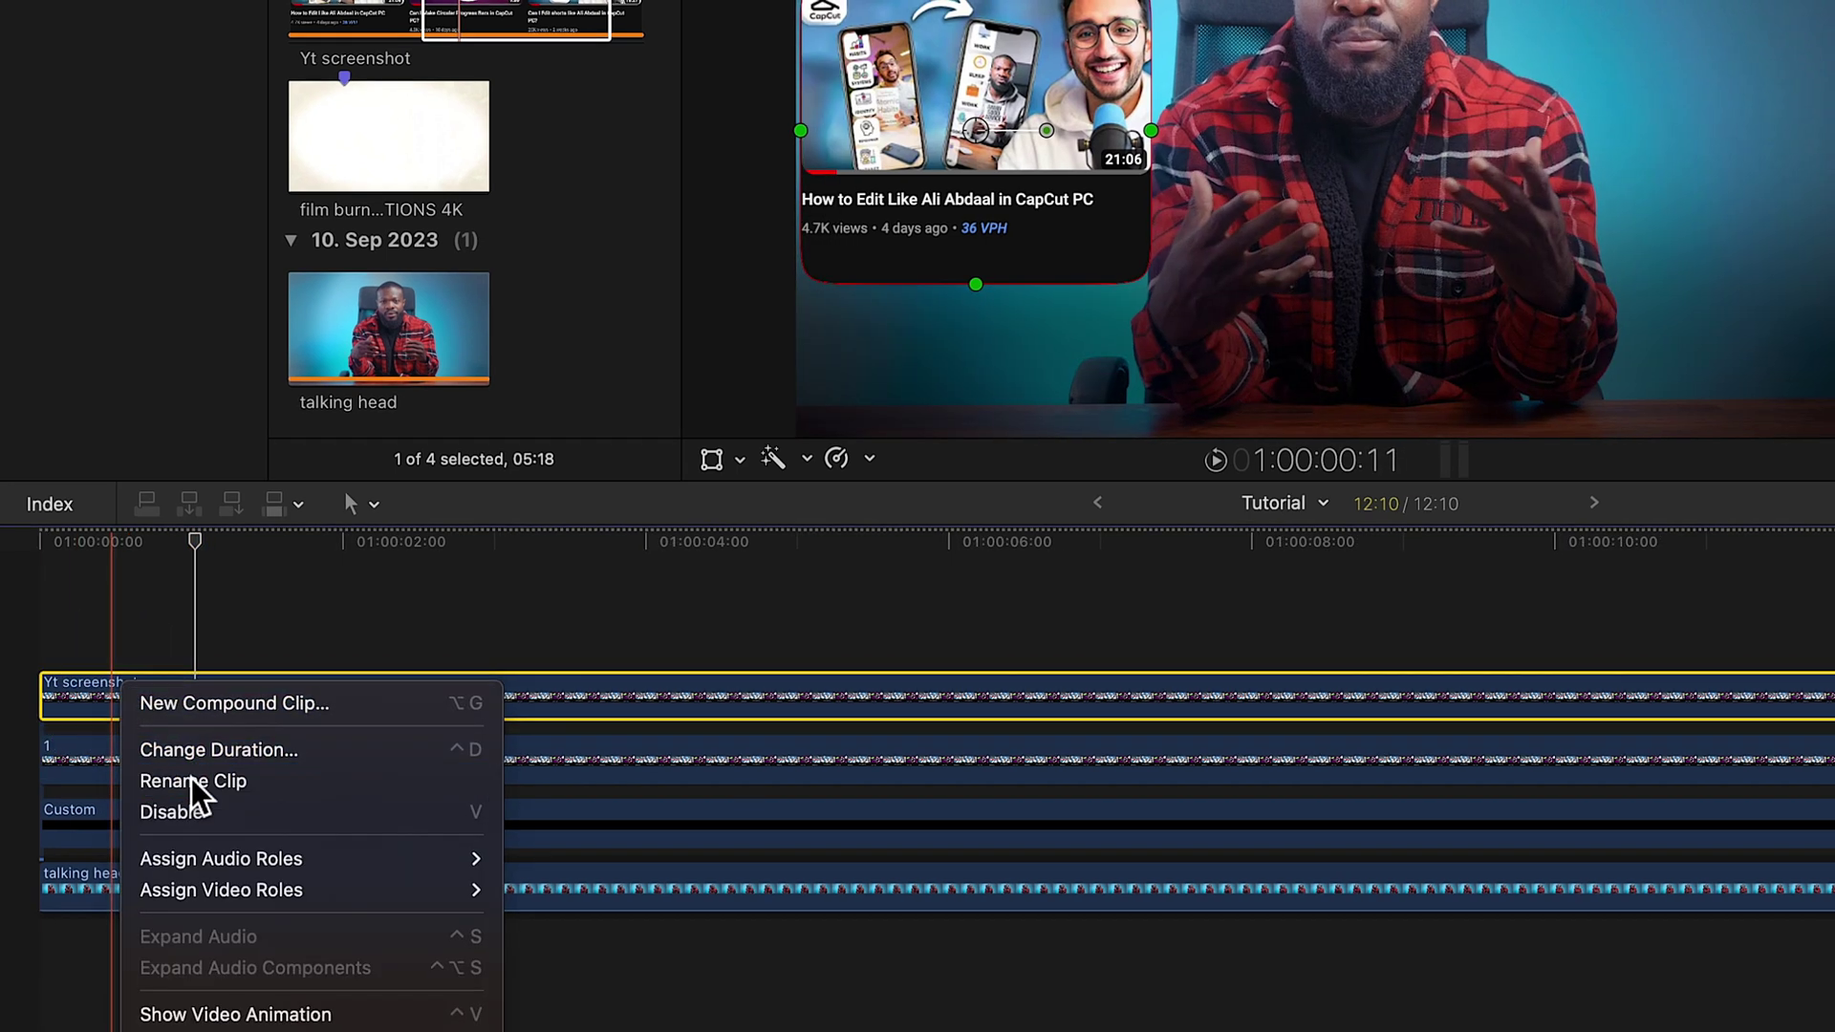
click(191, 776)
text(2)
key(Return)
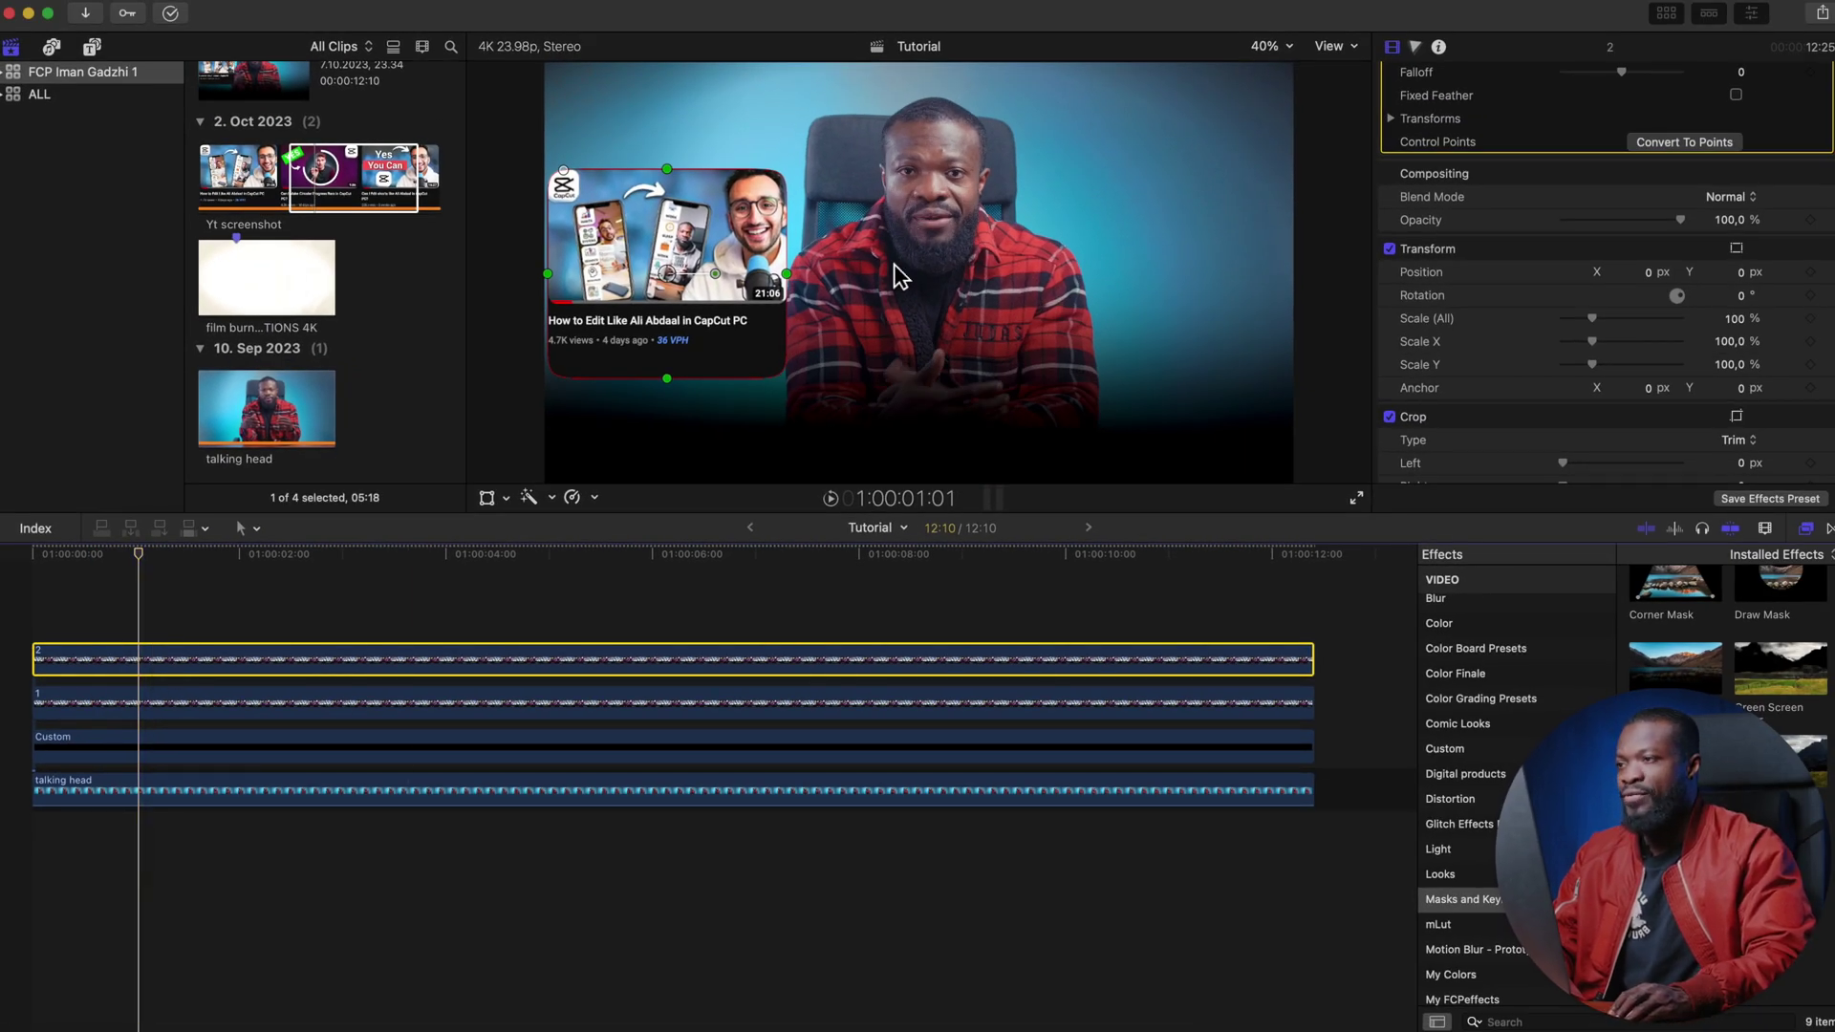
- Shift clip 2's Shape Mask to an X position of -2.4 px so it frames the middle video card
scroll(1501, 224, up, 3)
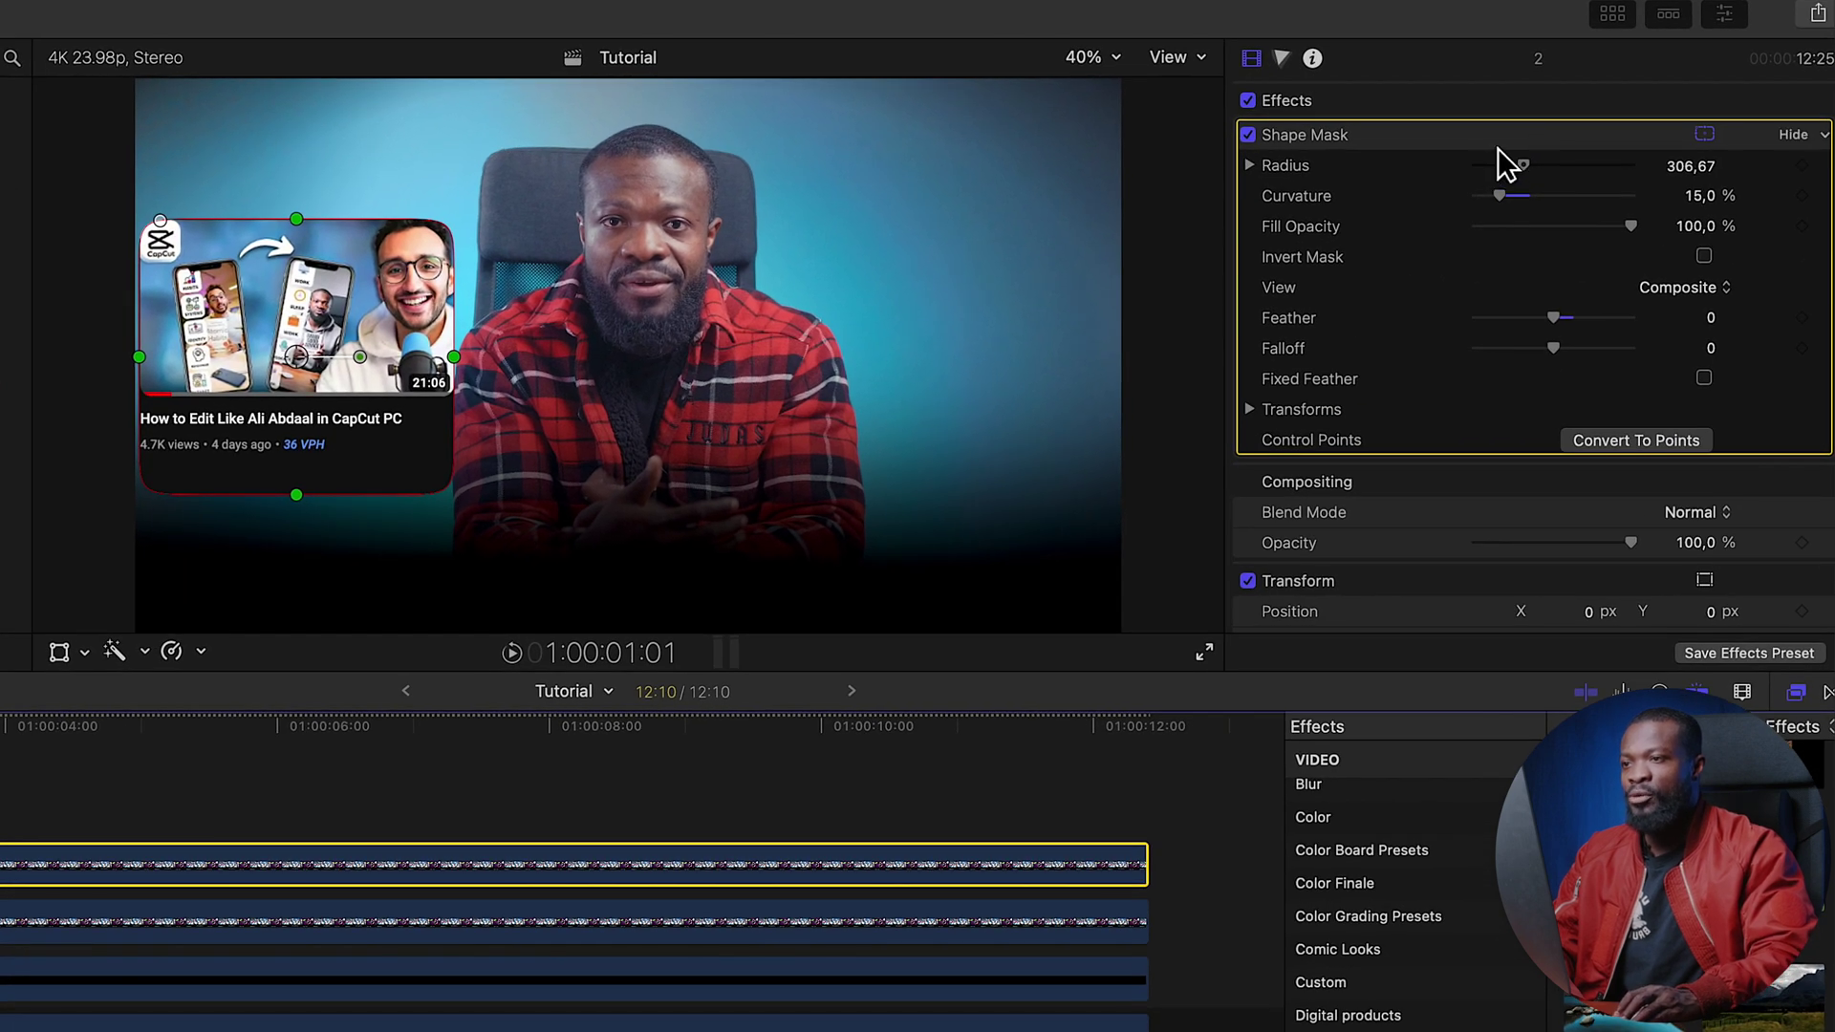
click(1258, 421)
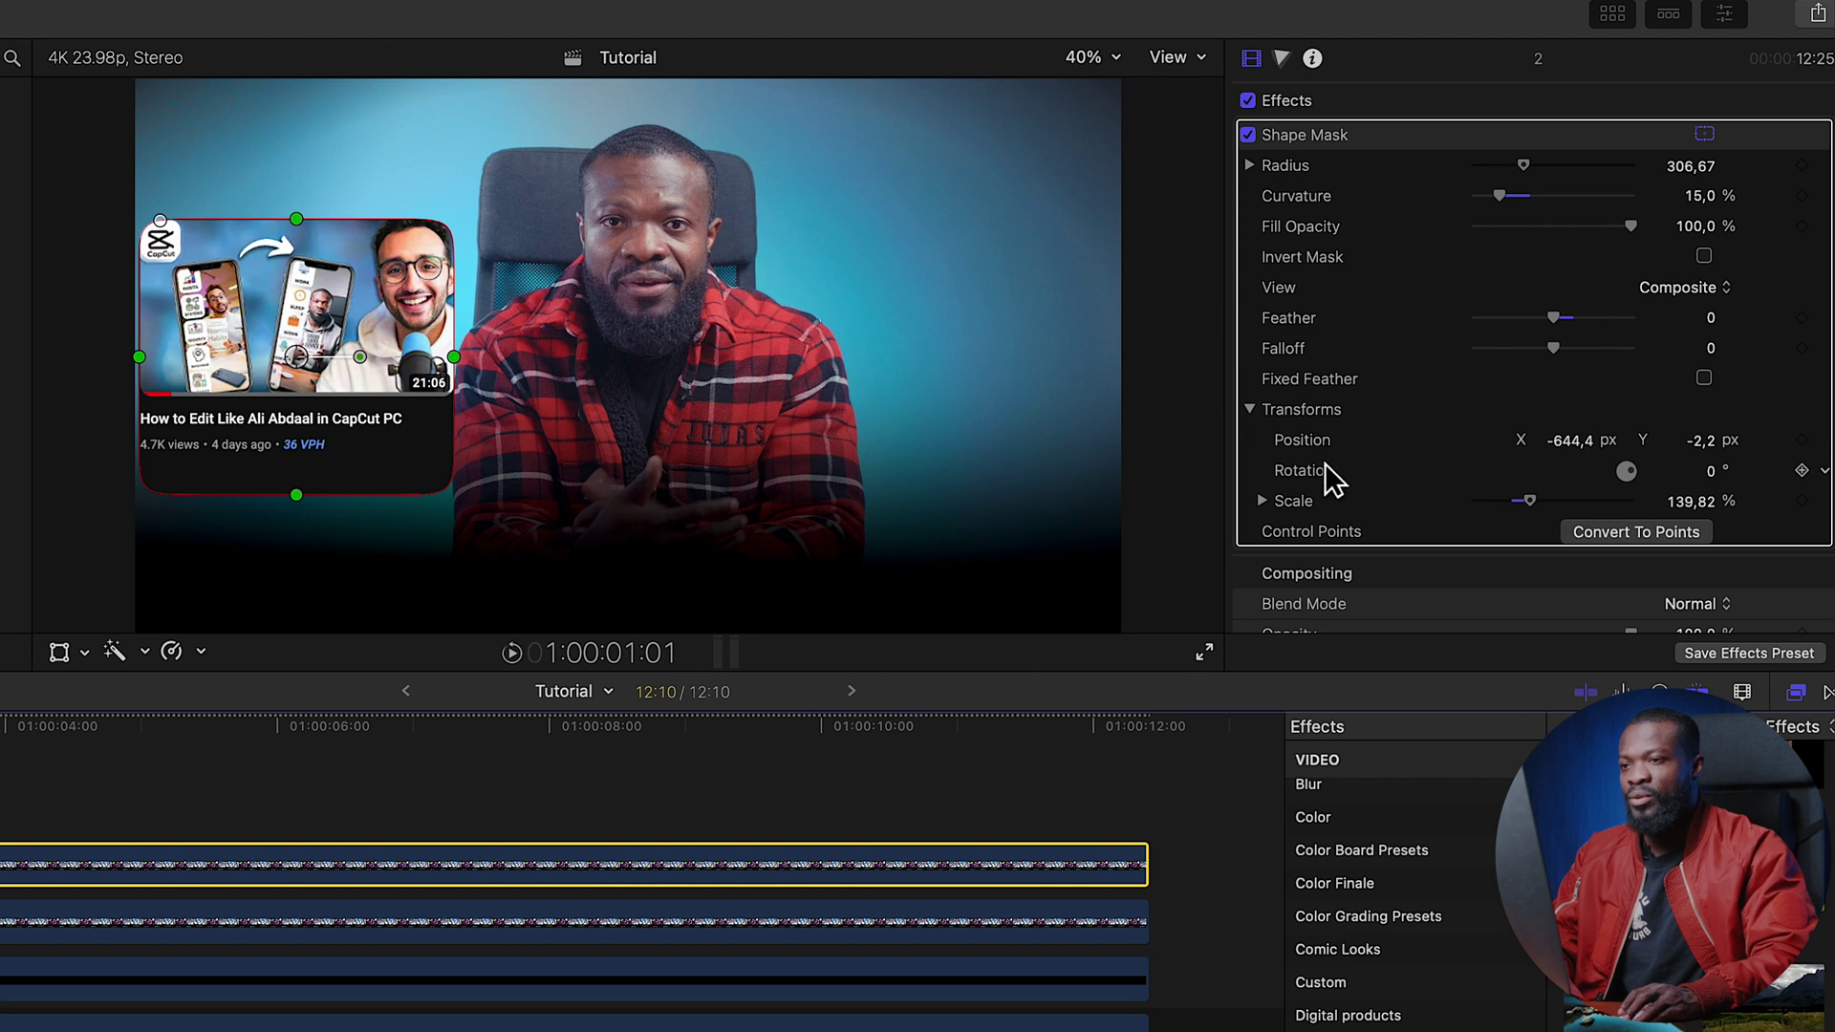
mouse_move(1579, 449)
mouse_down()
mouse_move(1663, 450)
mouse_move(1577, 440)
mouse_up()
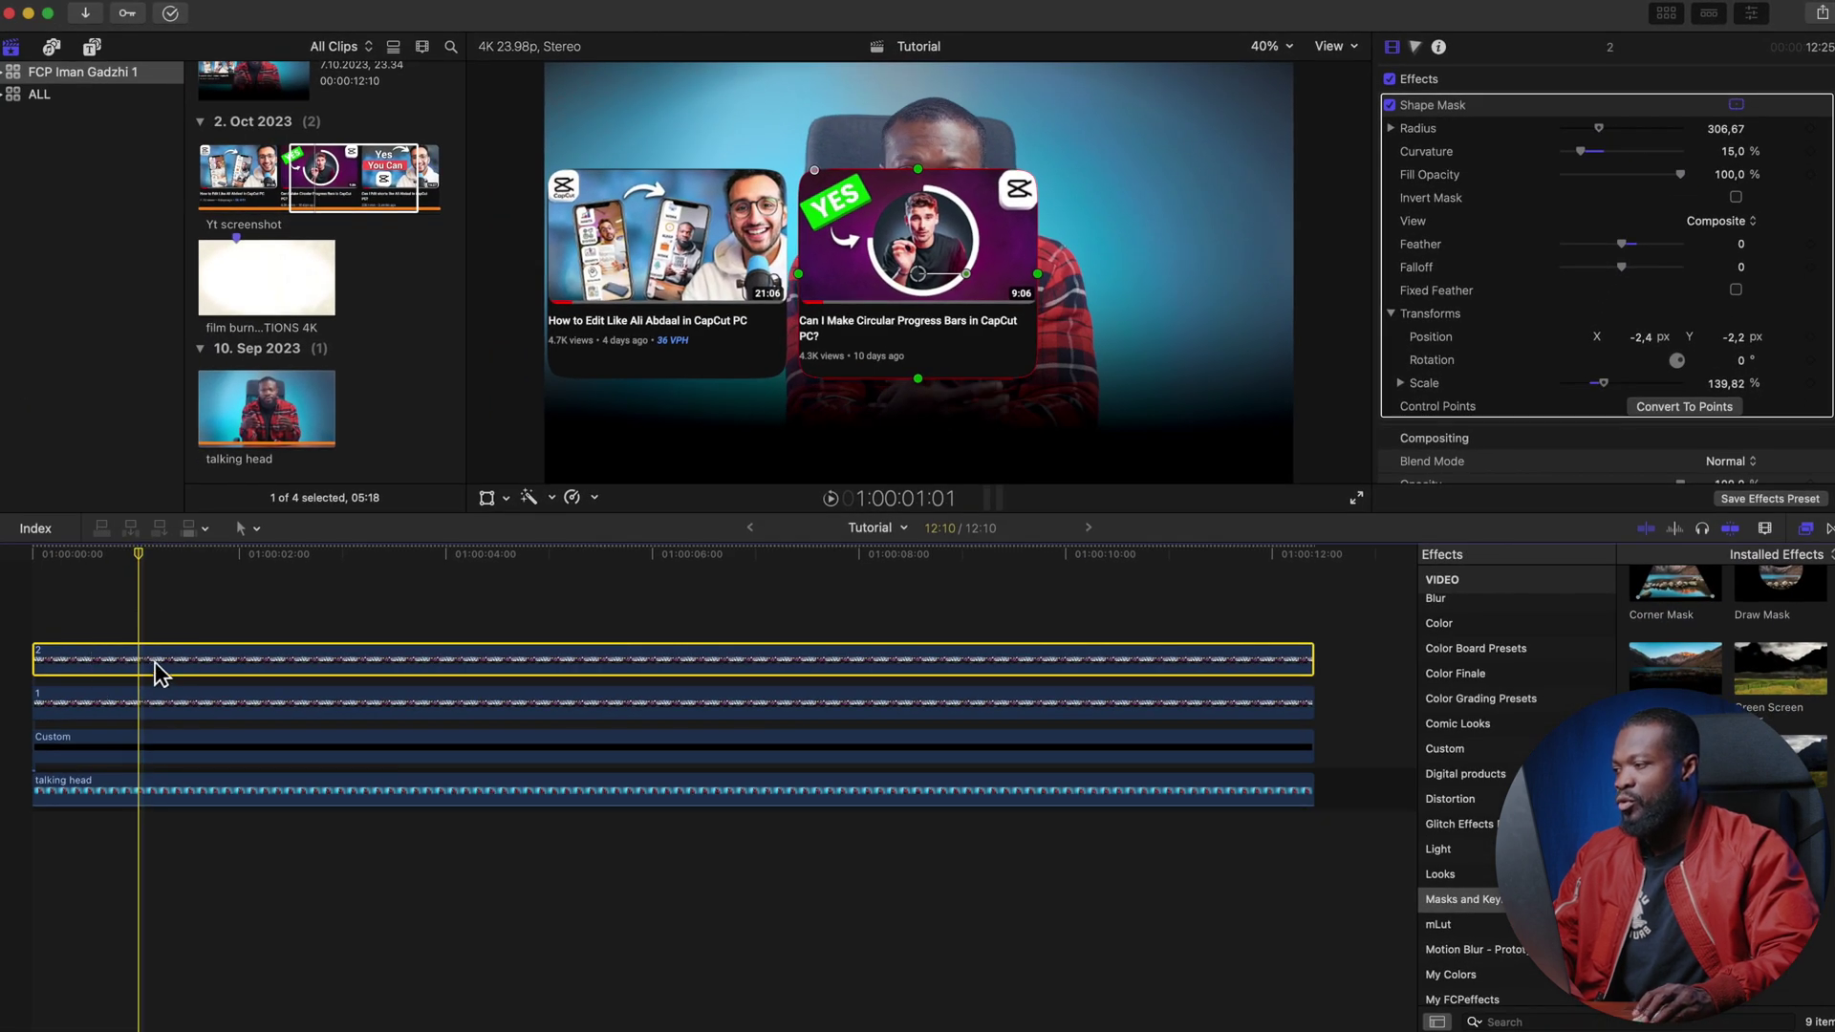
- Duplicate clip 2 directly above itself and rename the new copy 3
drag(150, 673, 144, 617)
right_click(86, 616)
click(152, 677)
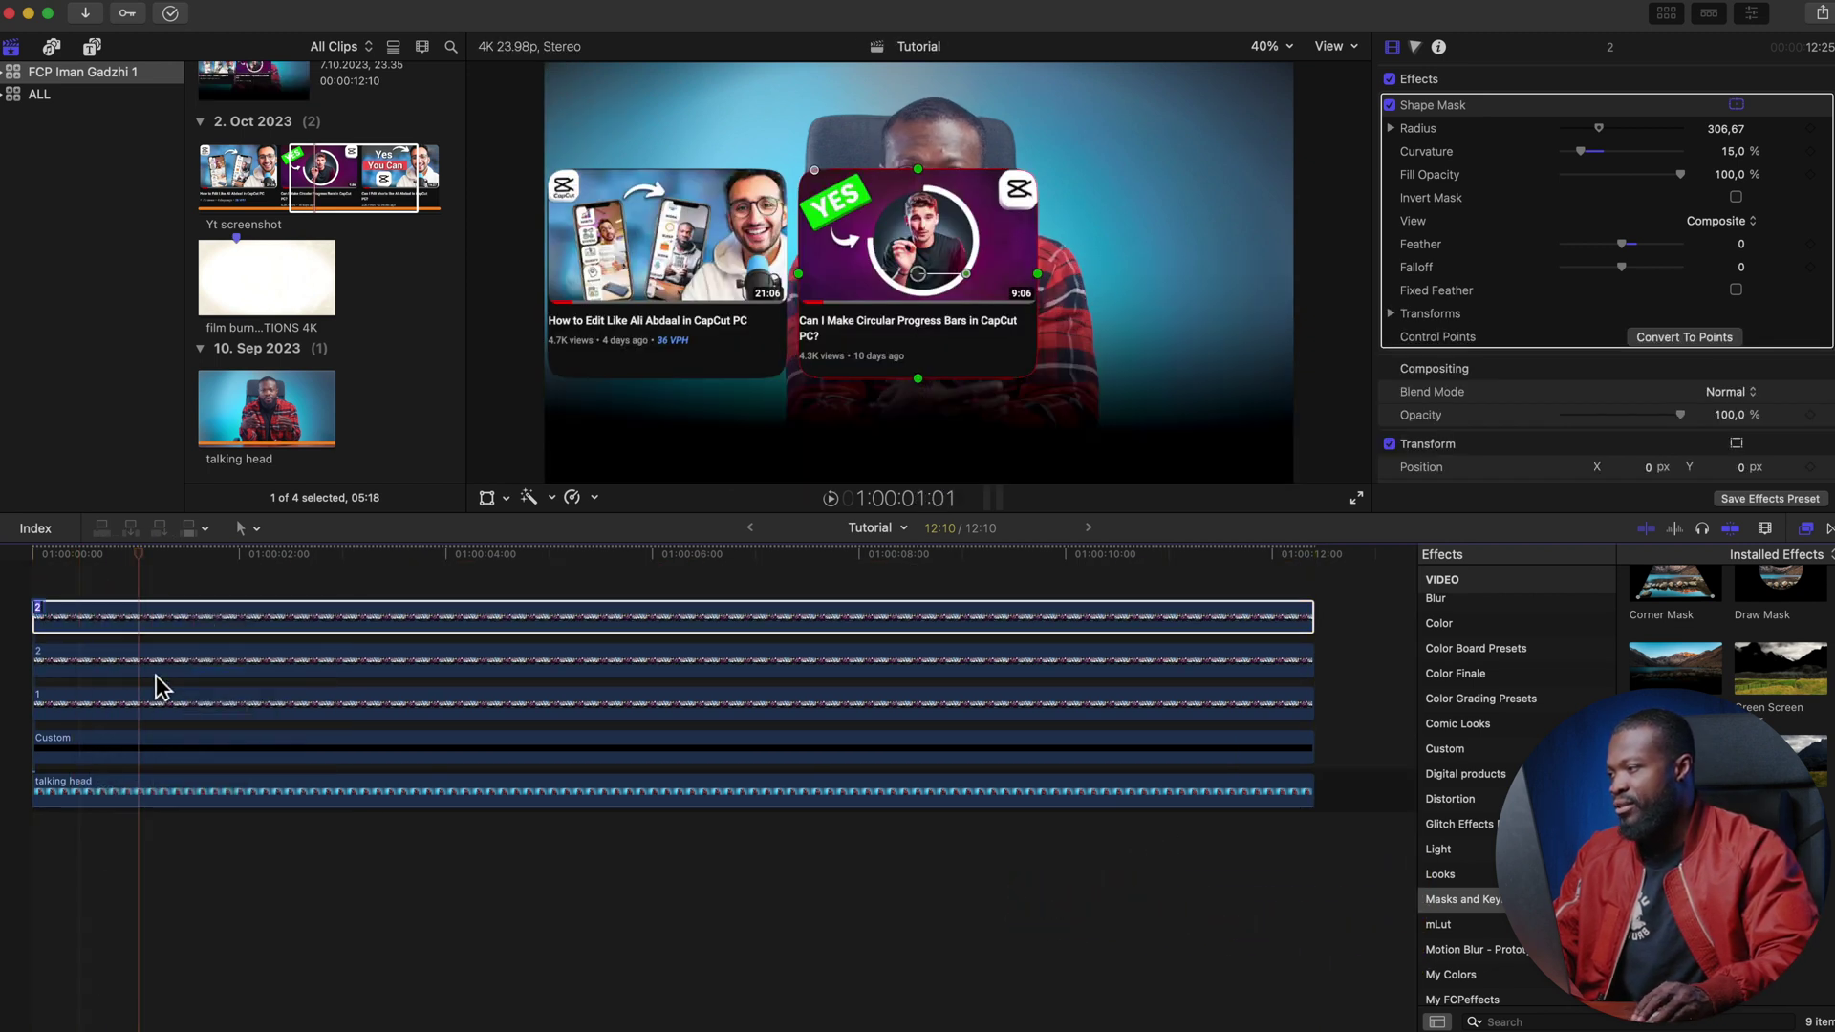
text(3)
key(Return)
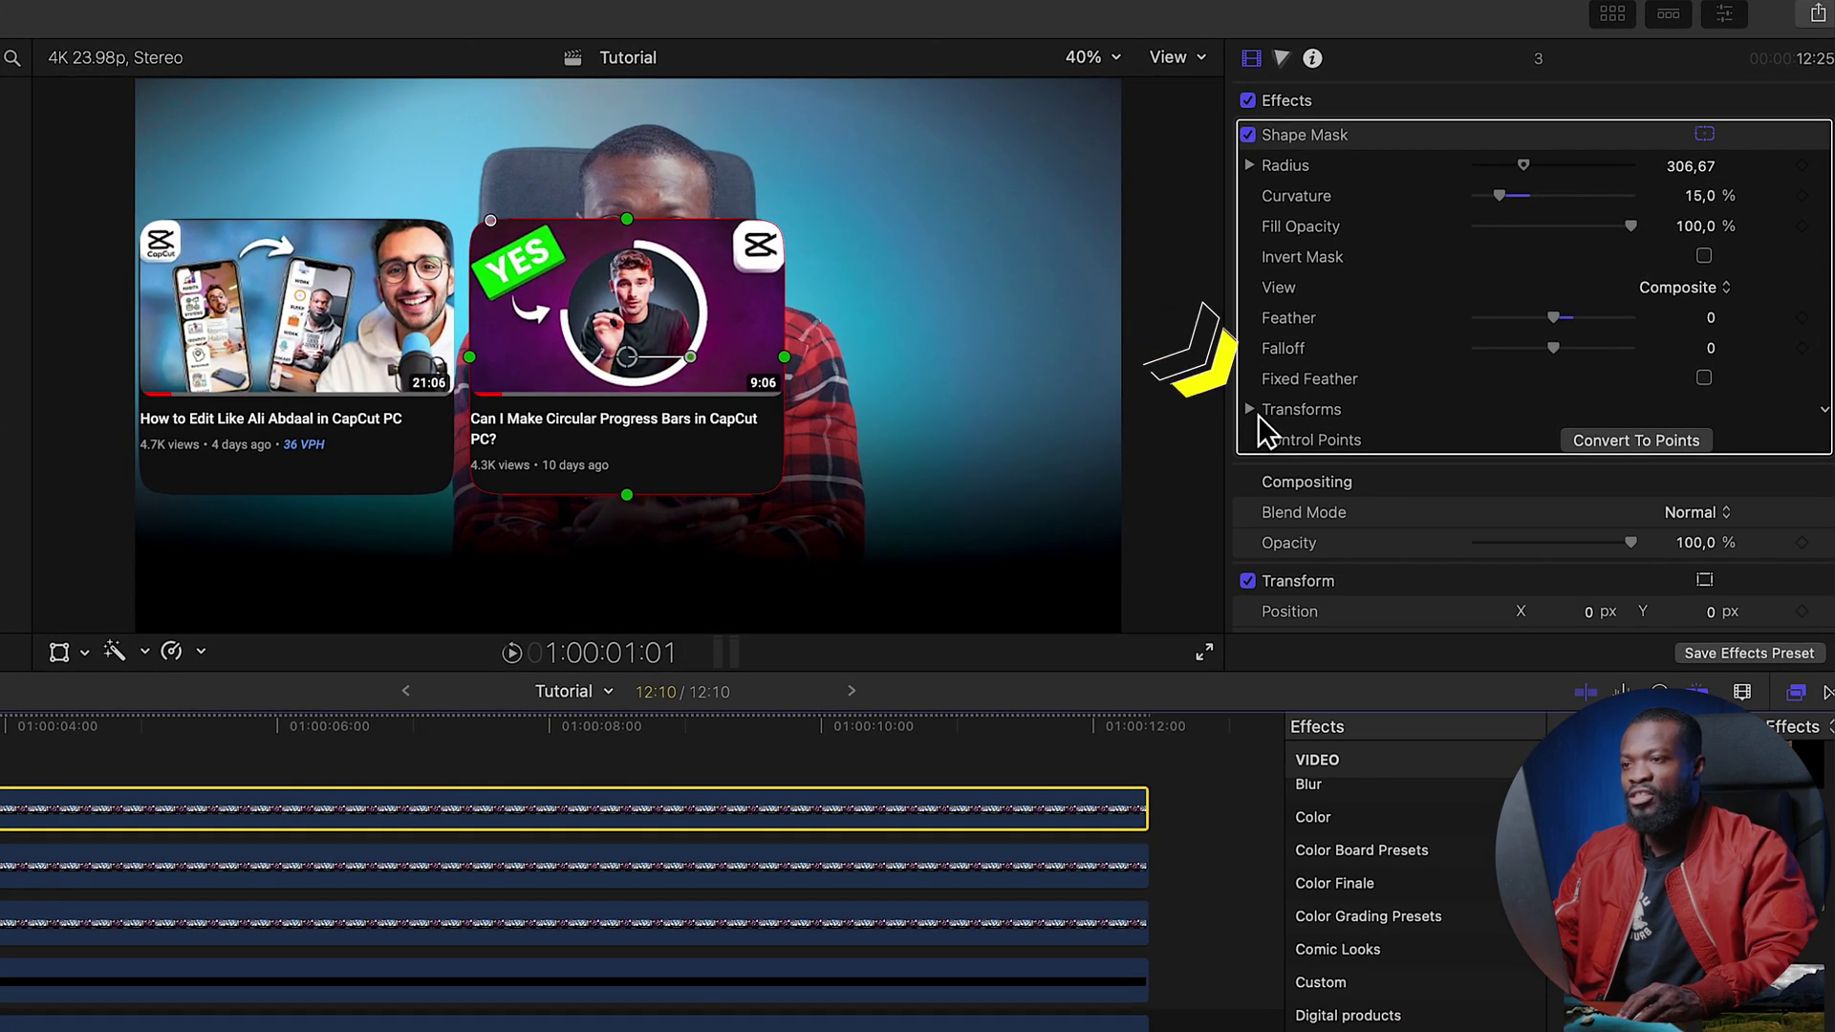
- Shift clip 3's Shape Mask to an X position of 639.8 px so it frames the third video card
click(1260, 415)
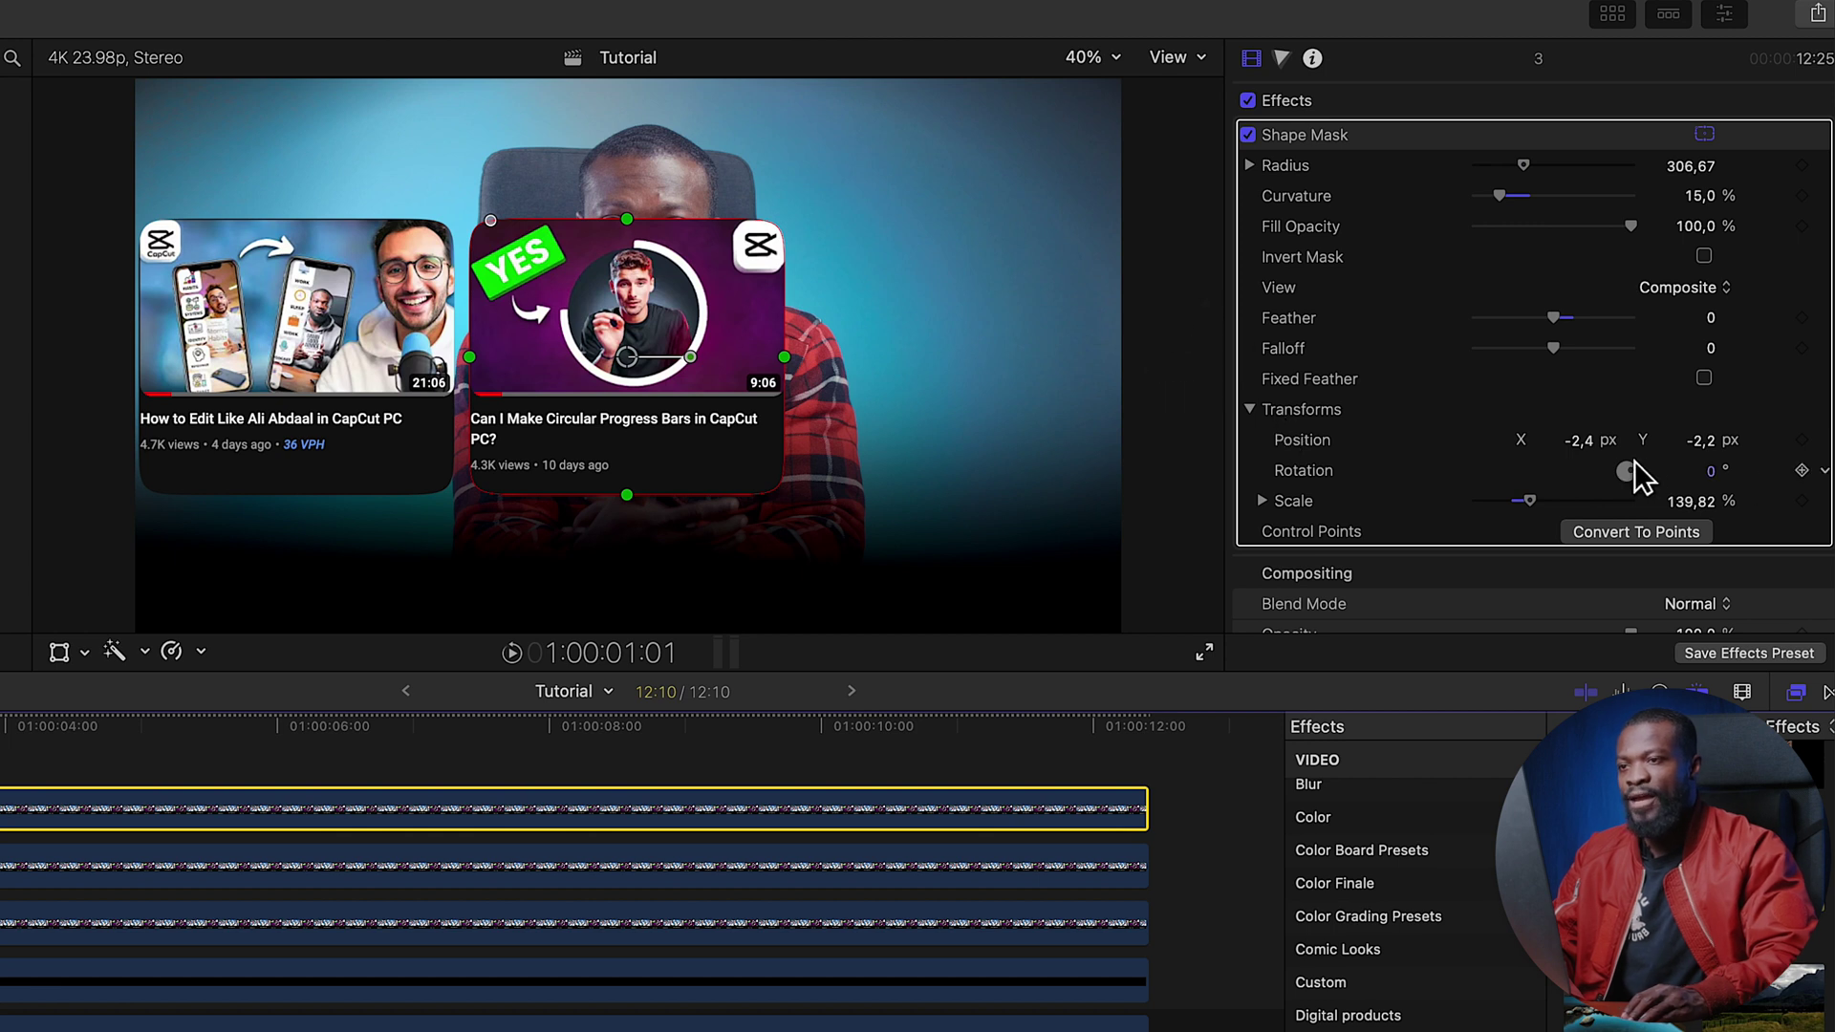
drag(1590, 449, 1720, 449)
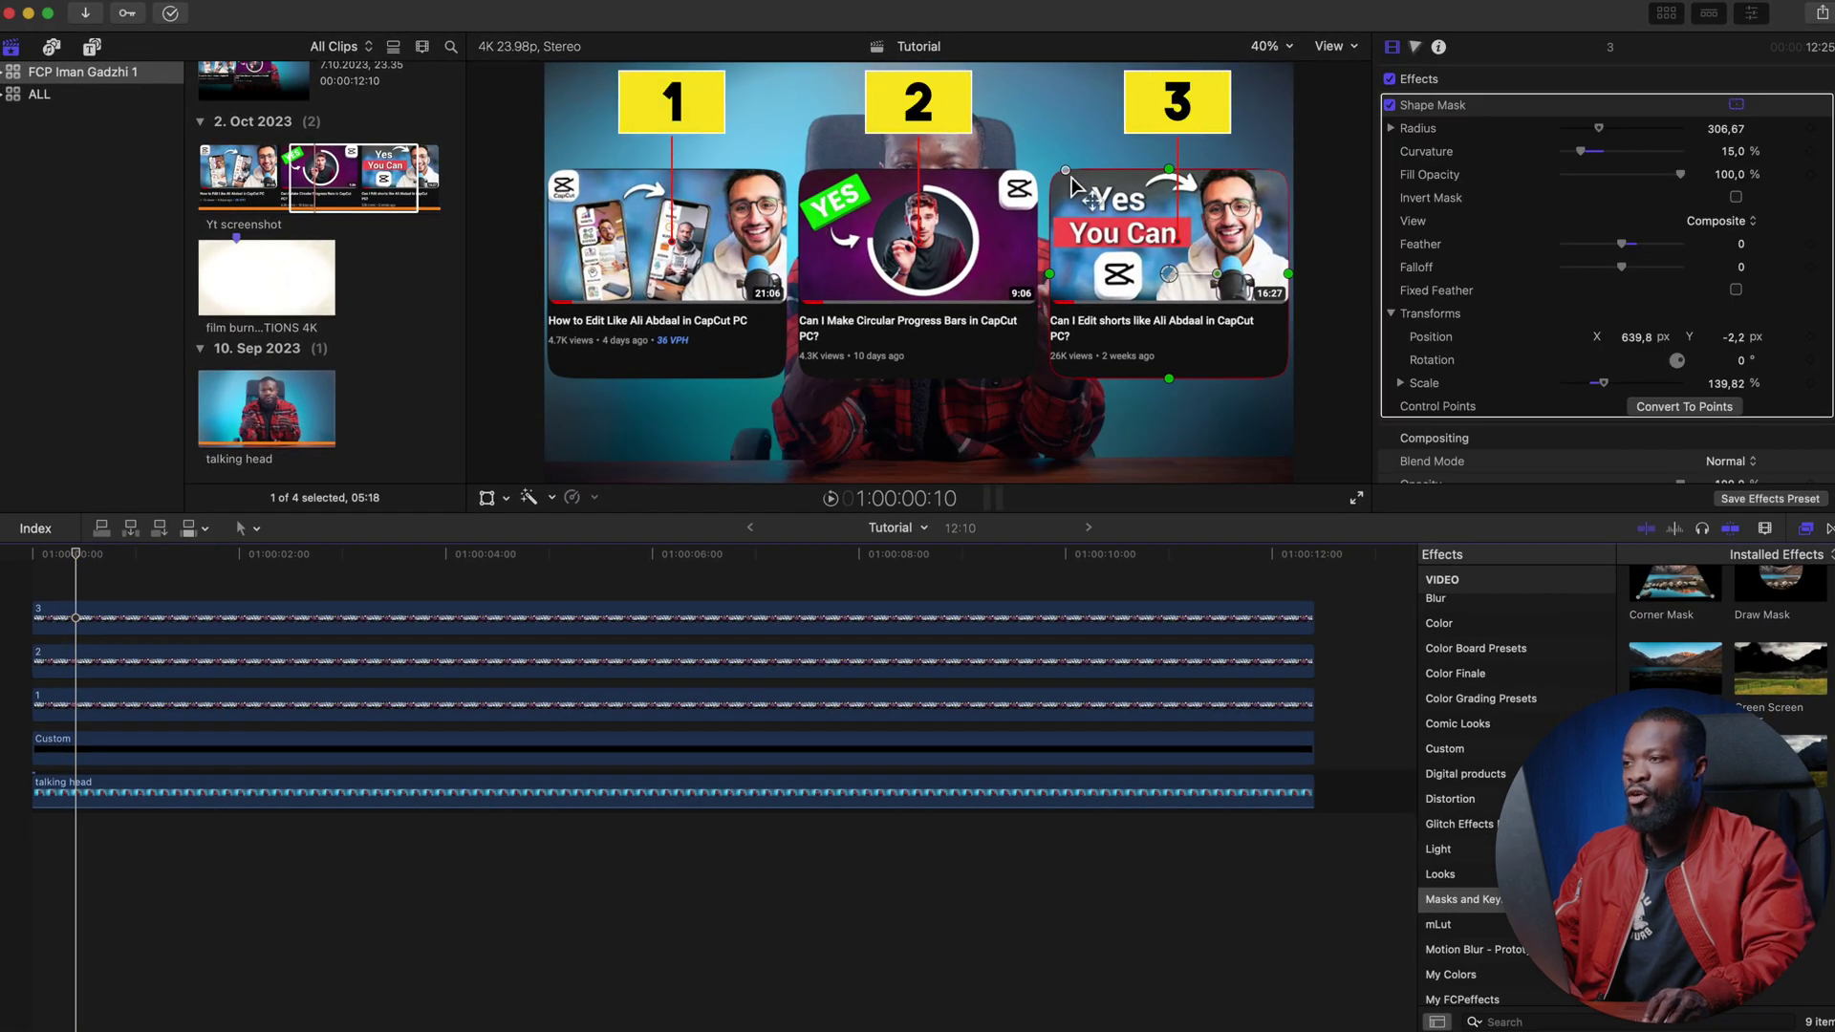
- Scale clips 1, 2 and 3 together to 85% and lower them to a Y position of -631.1 px
drag(143, 588, 211, 730)
scroll(1491, 363, down, 5)
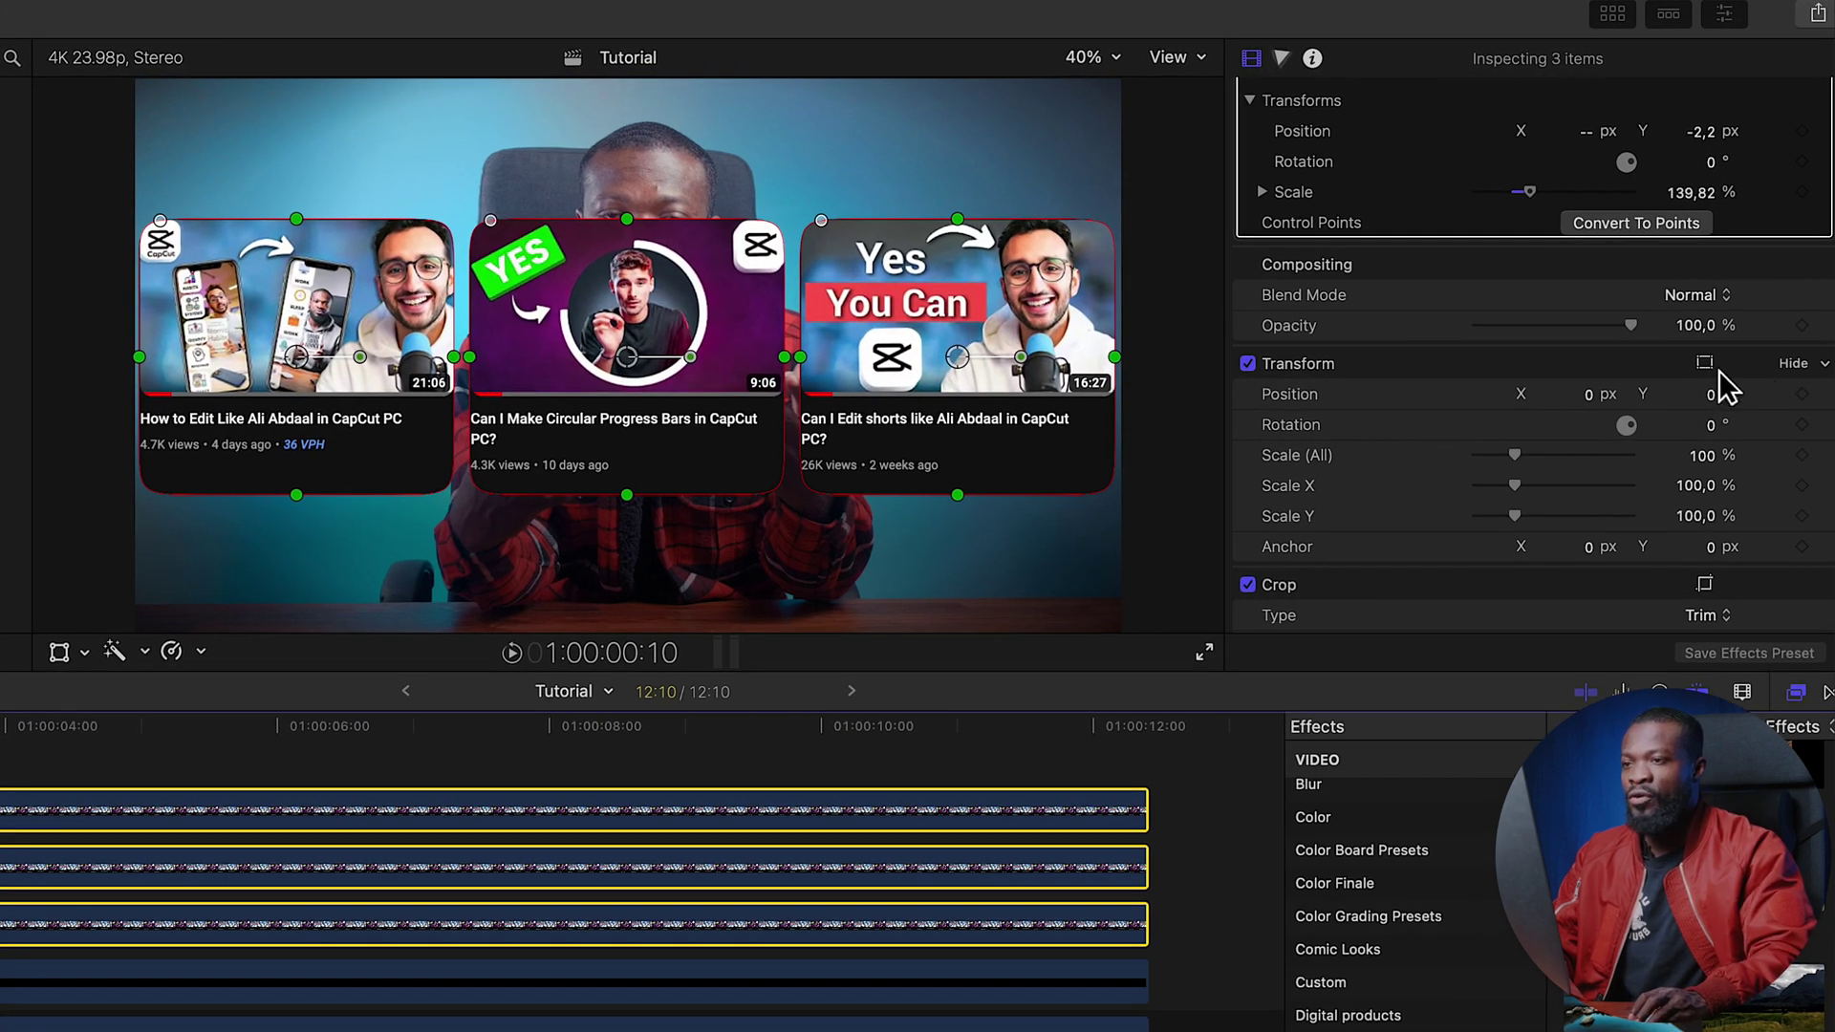
click(1708, 457)
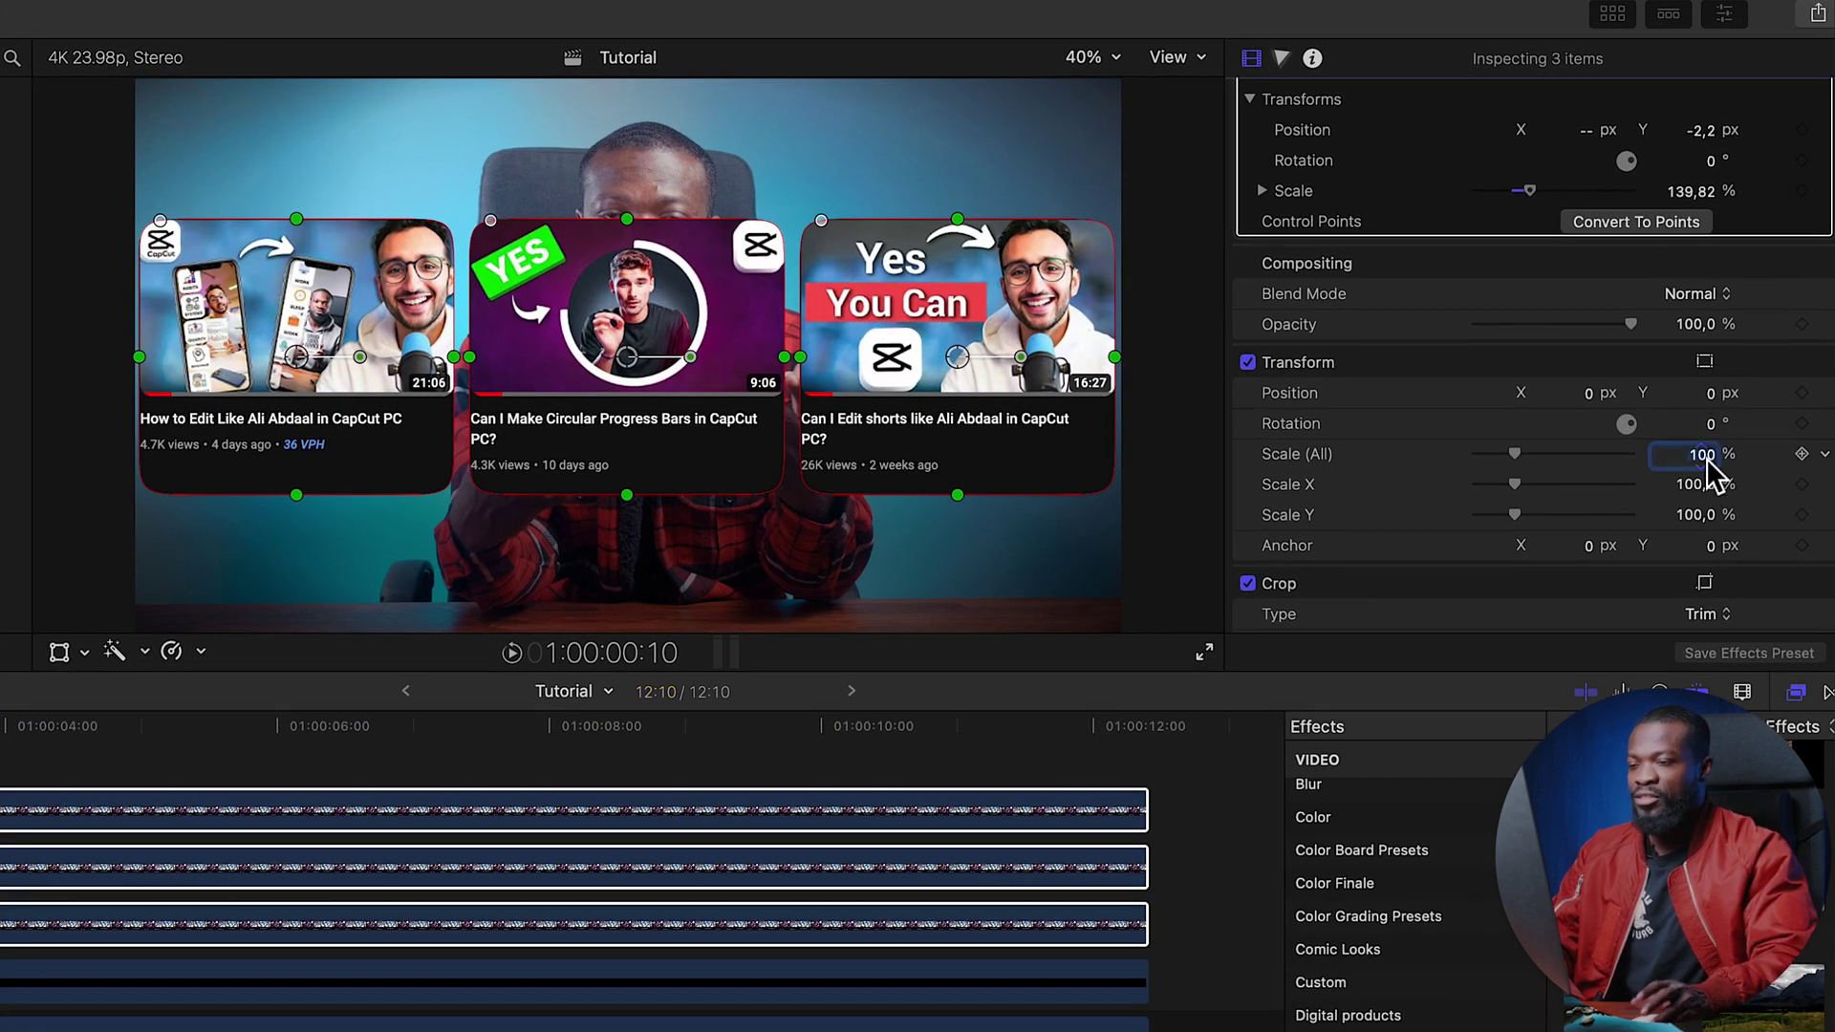
key(Return)
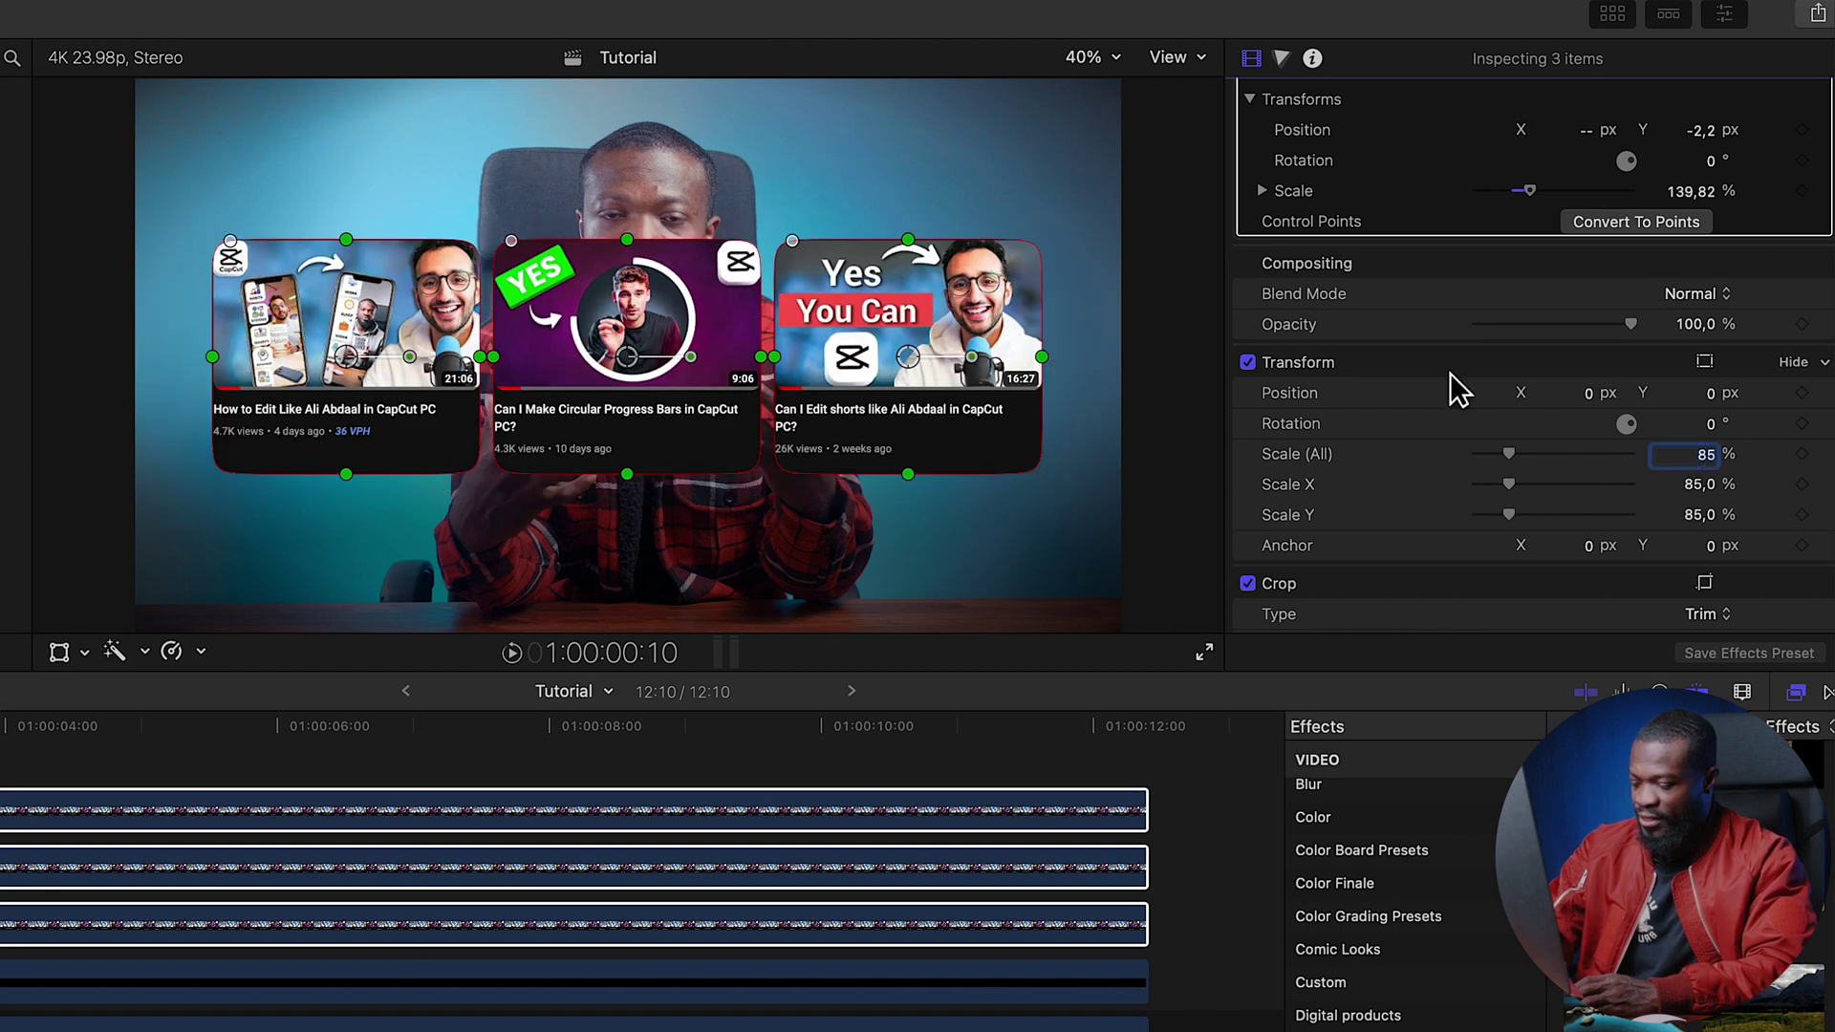
drag(1711, 396, 1711, 559)
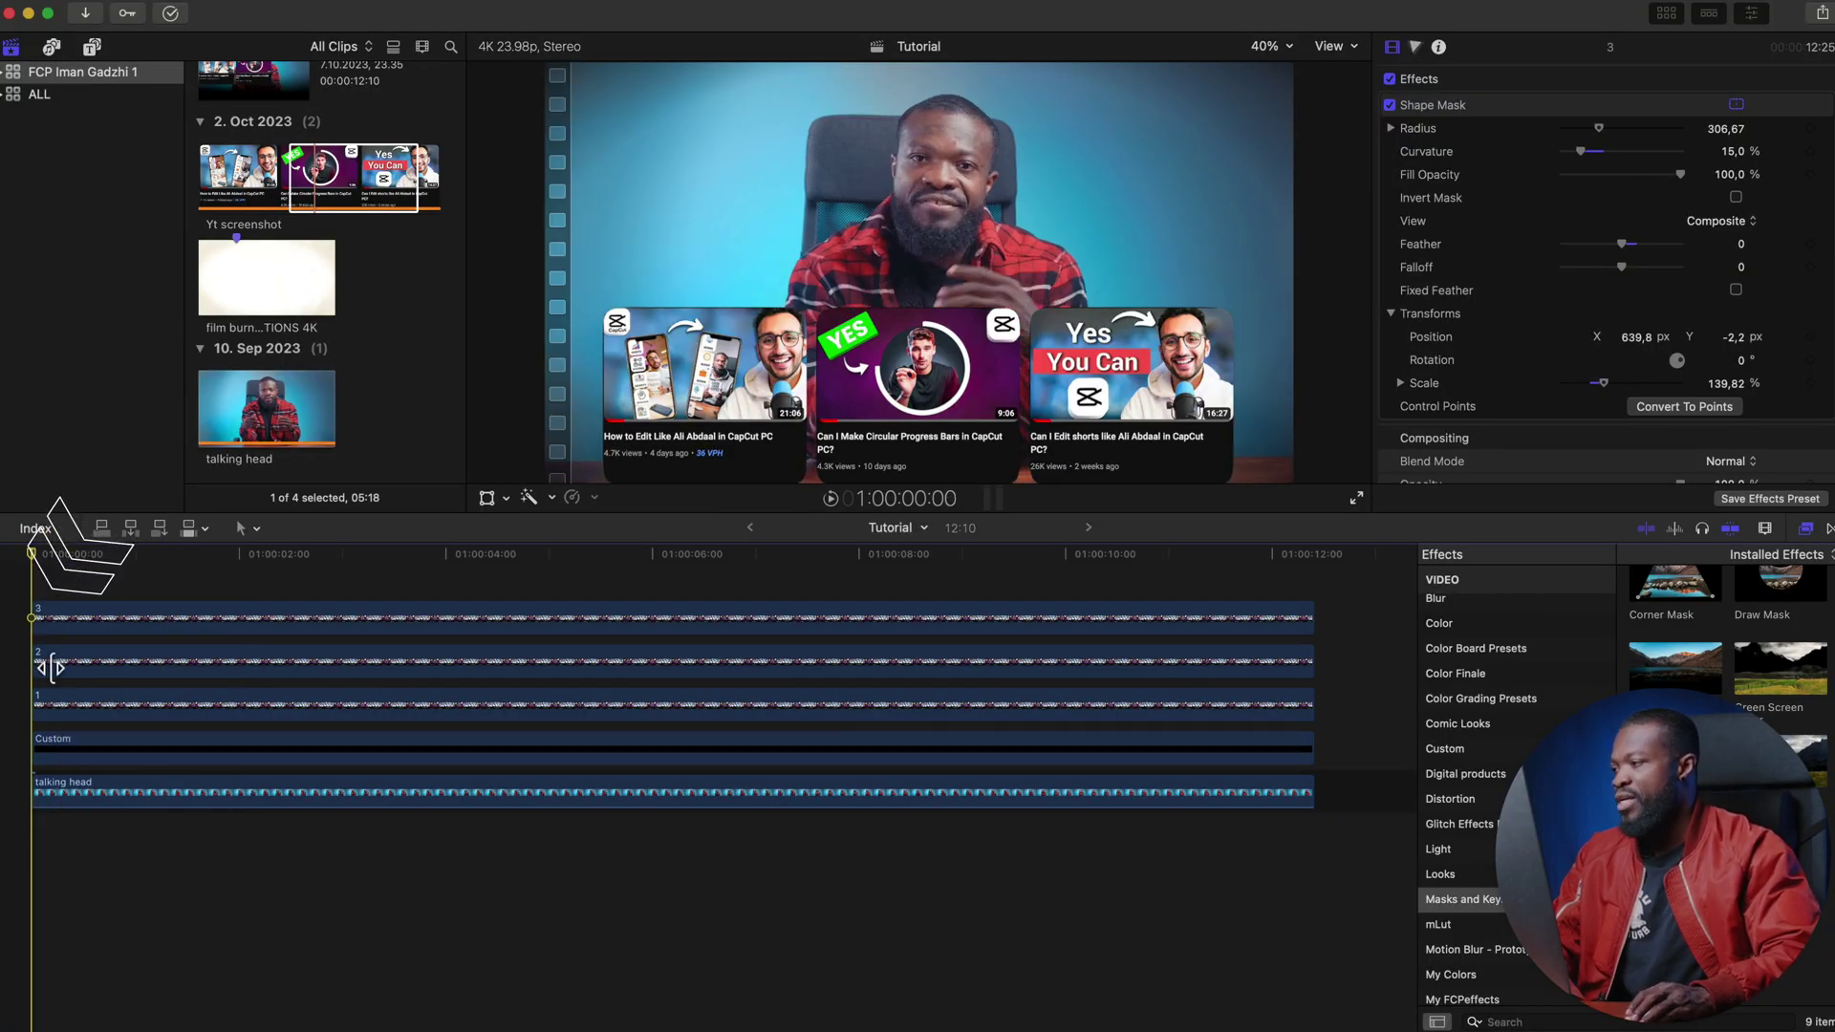
- Add position keyframes to clip 1 at the first frame and at 01:00:01:01, and return to the first keyframe
click(61, 709)
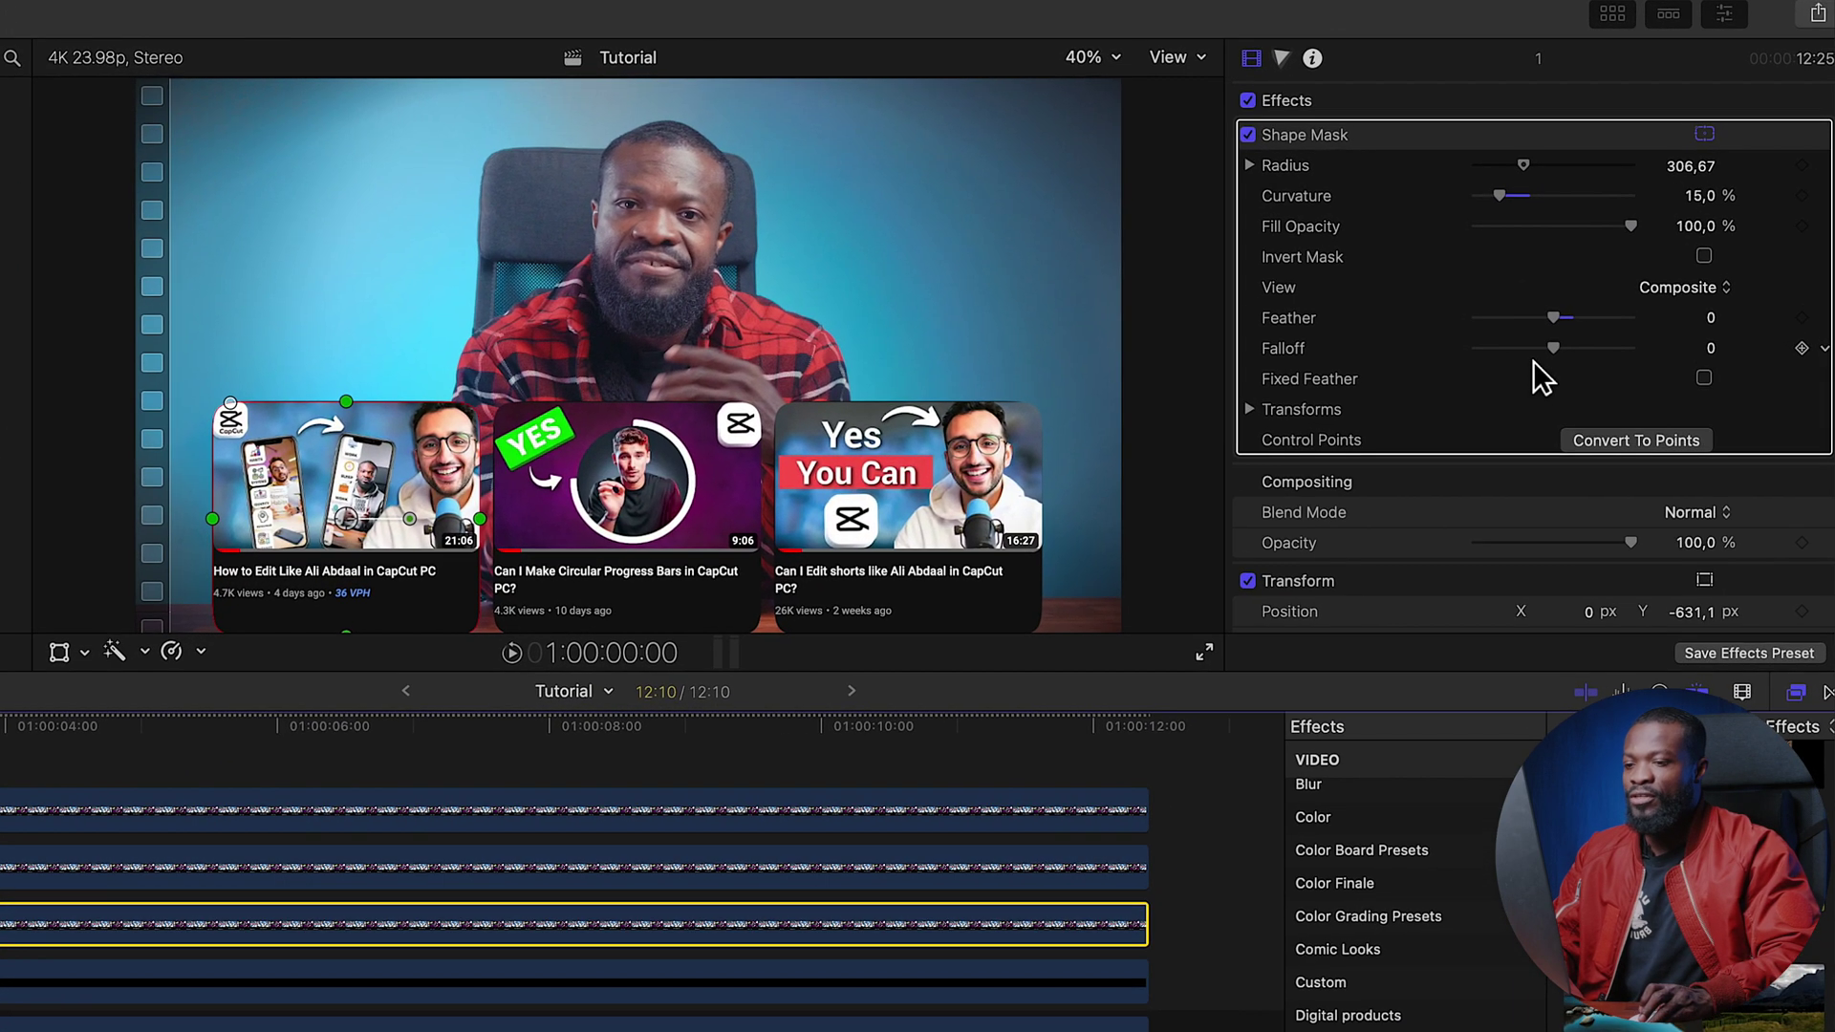
scroll(1533, 368, down, 6)
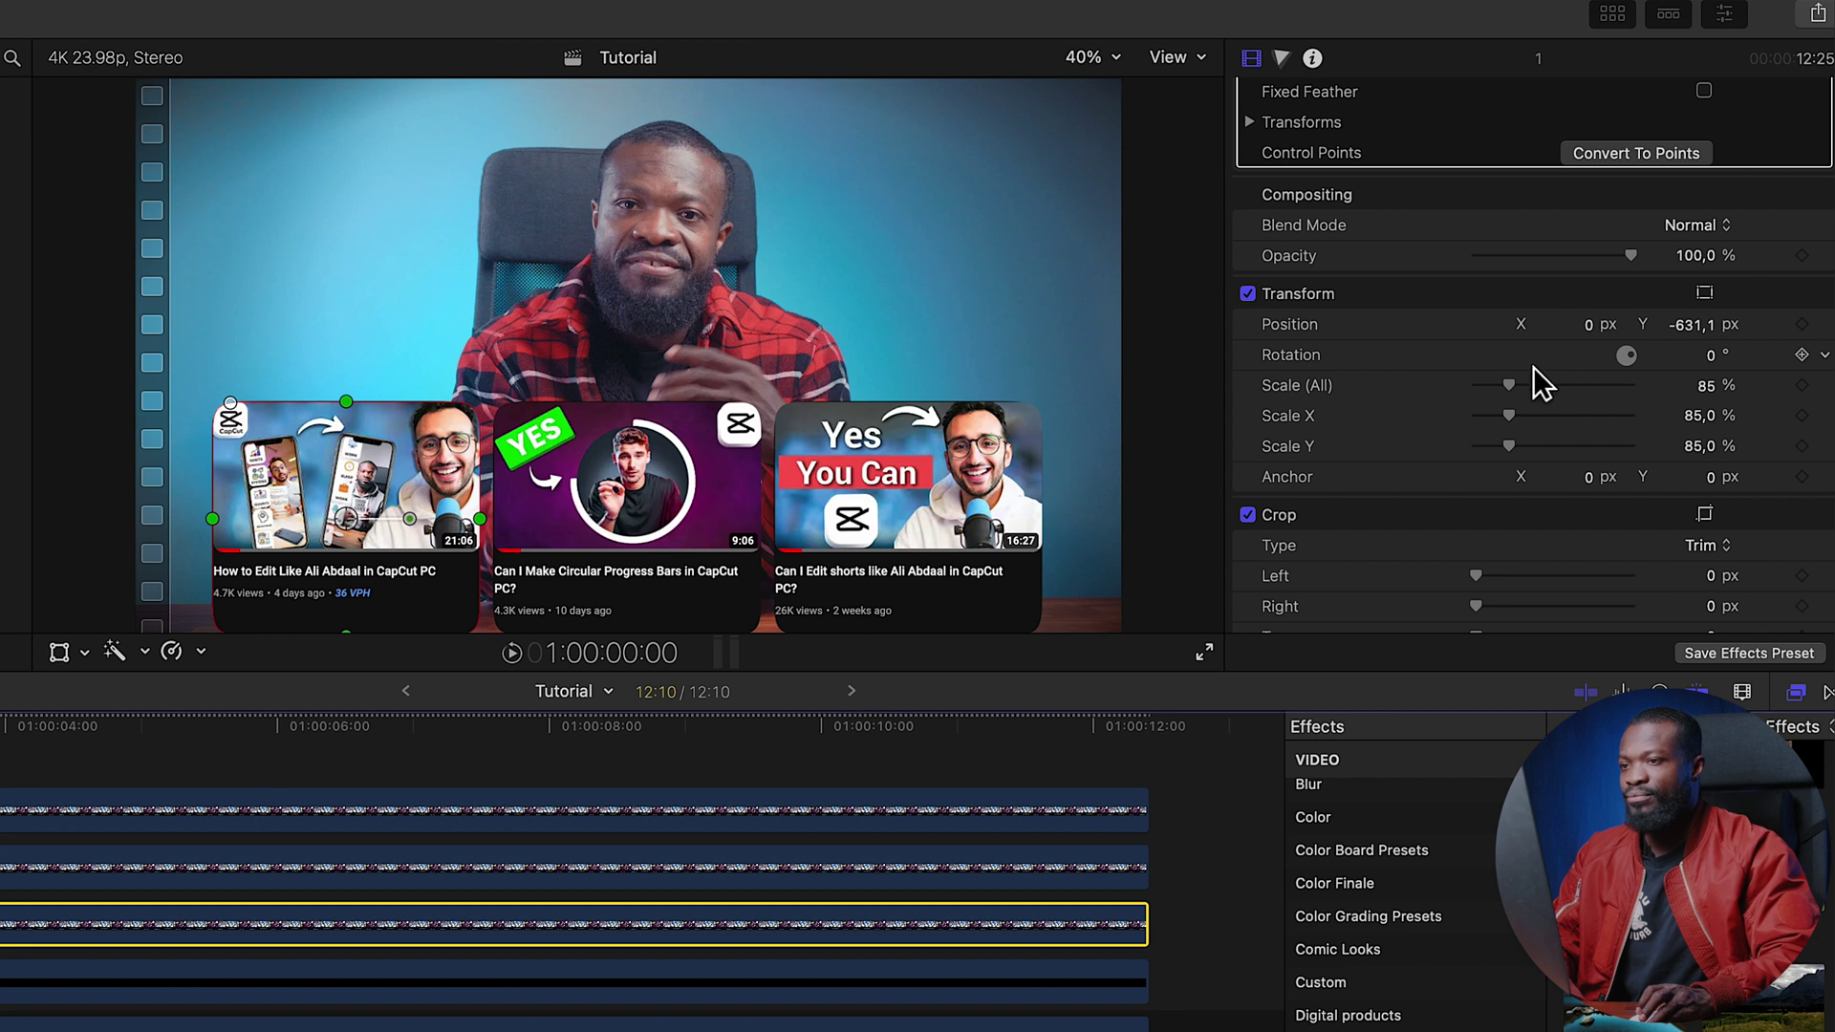
click(1803, 325)
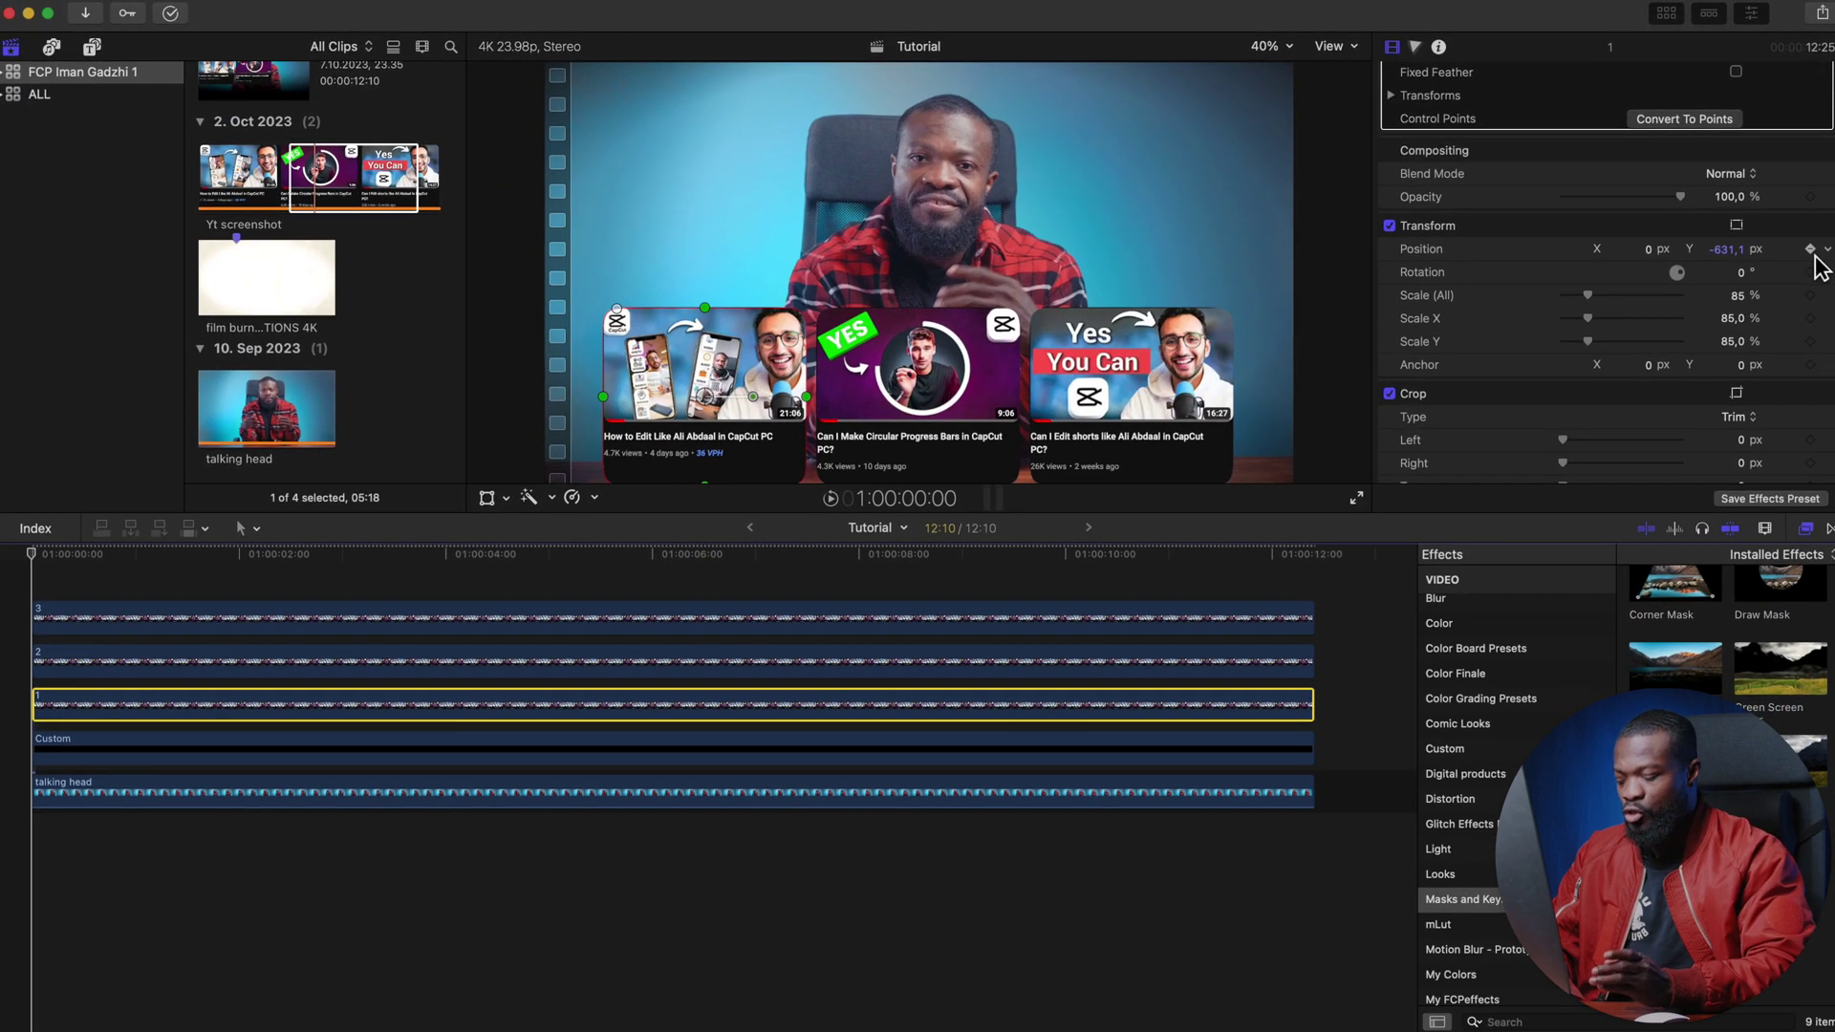
key(space)
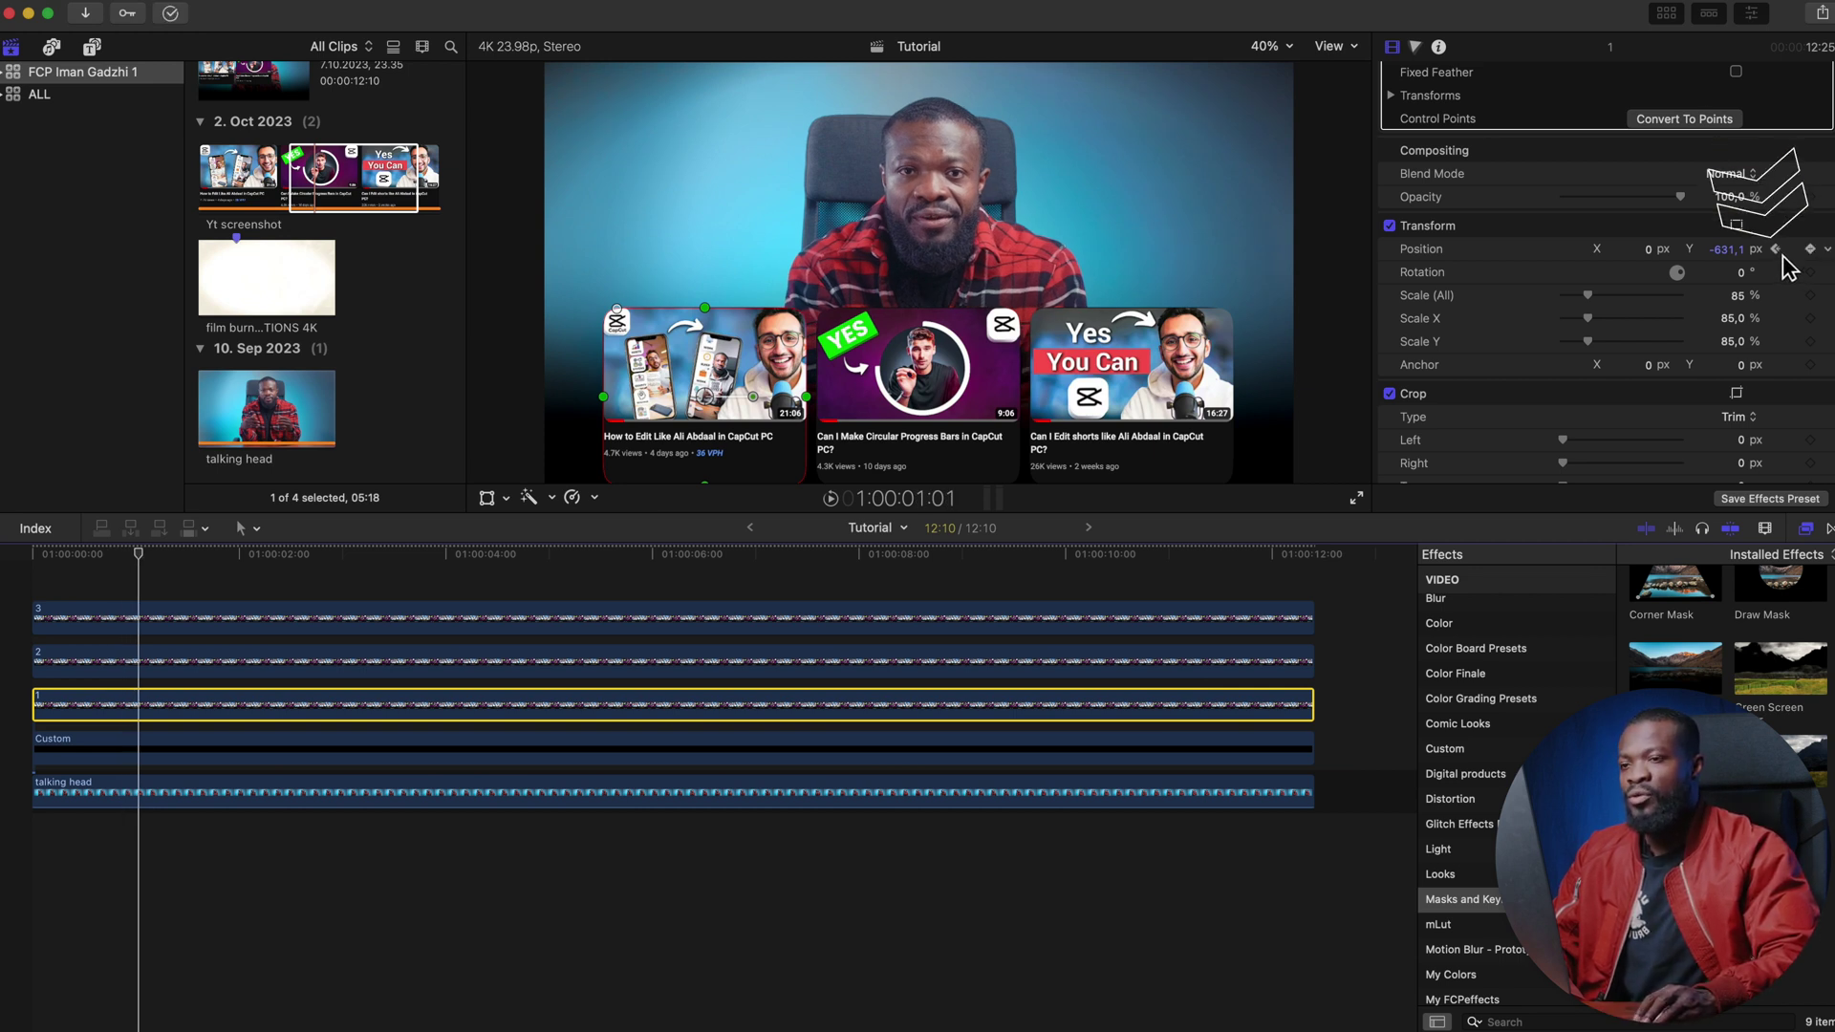
click(1777, 253)
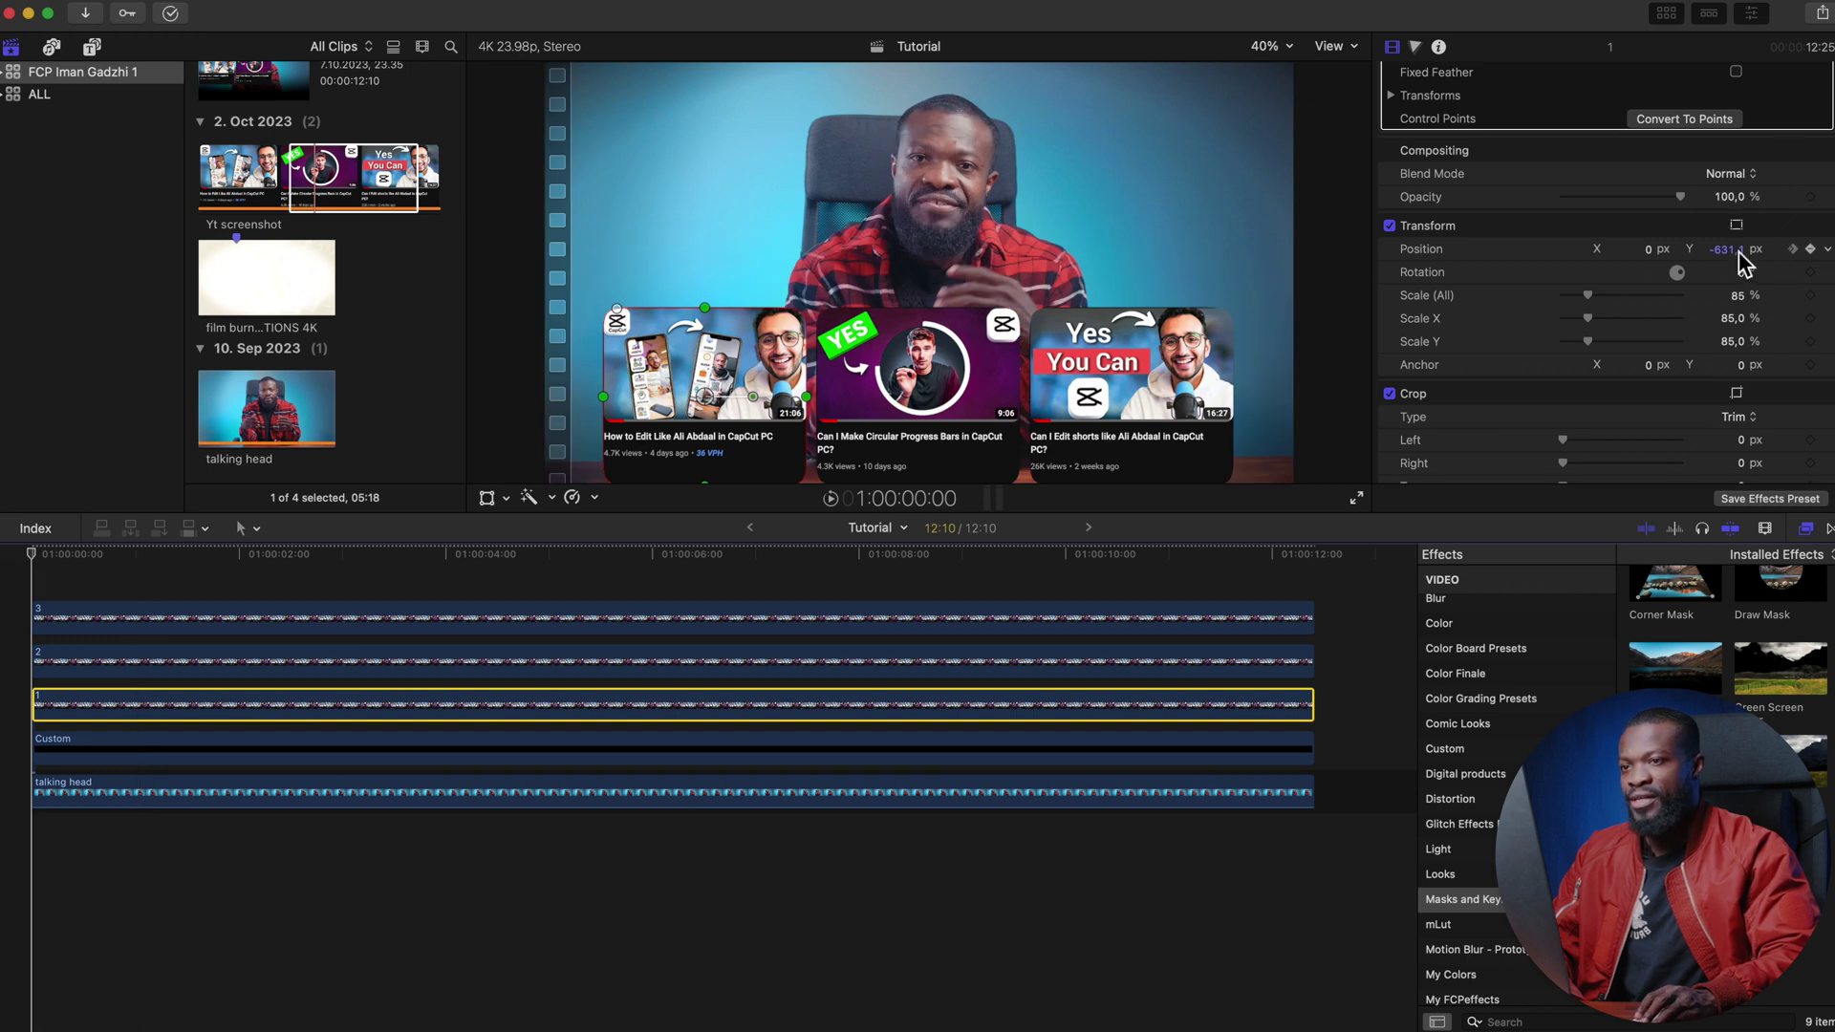
- Lower clip 1 below the frame at its first Position keyframe and play back the slide-up animation
drag(1732, 253, 1690, 368)
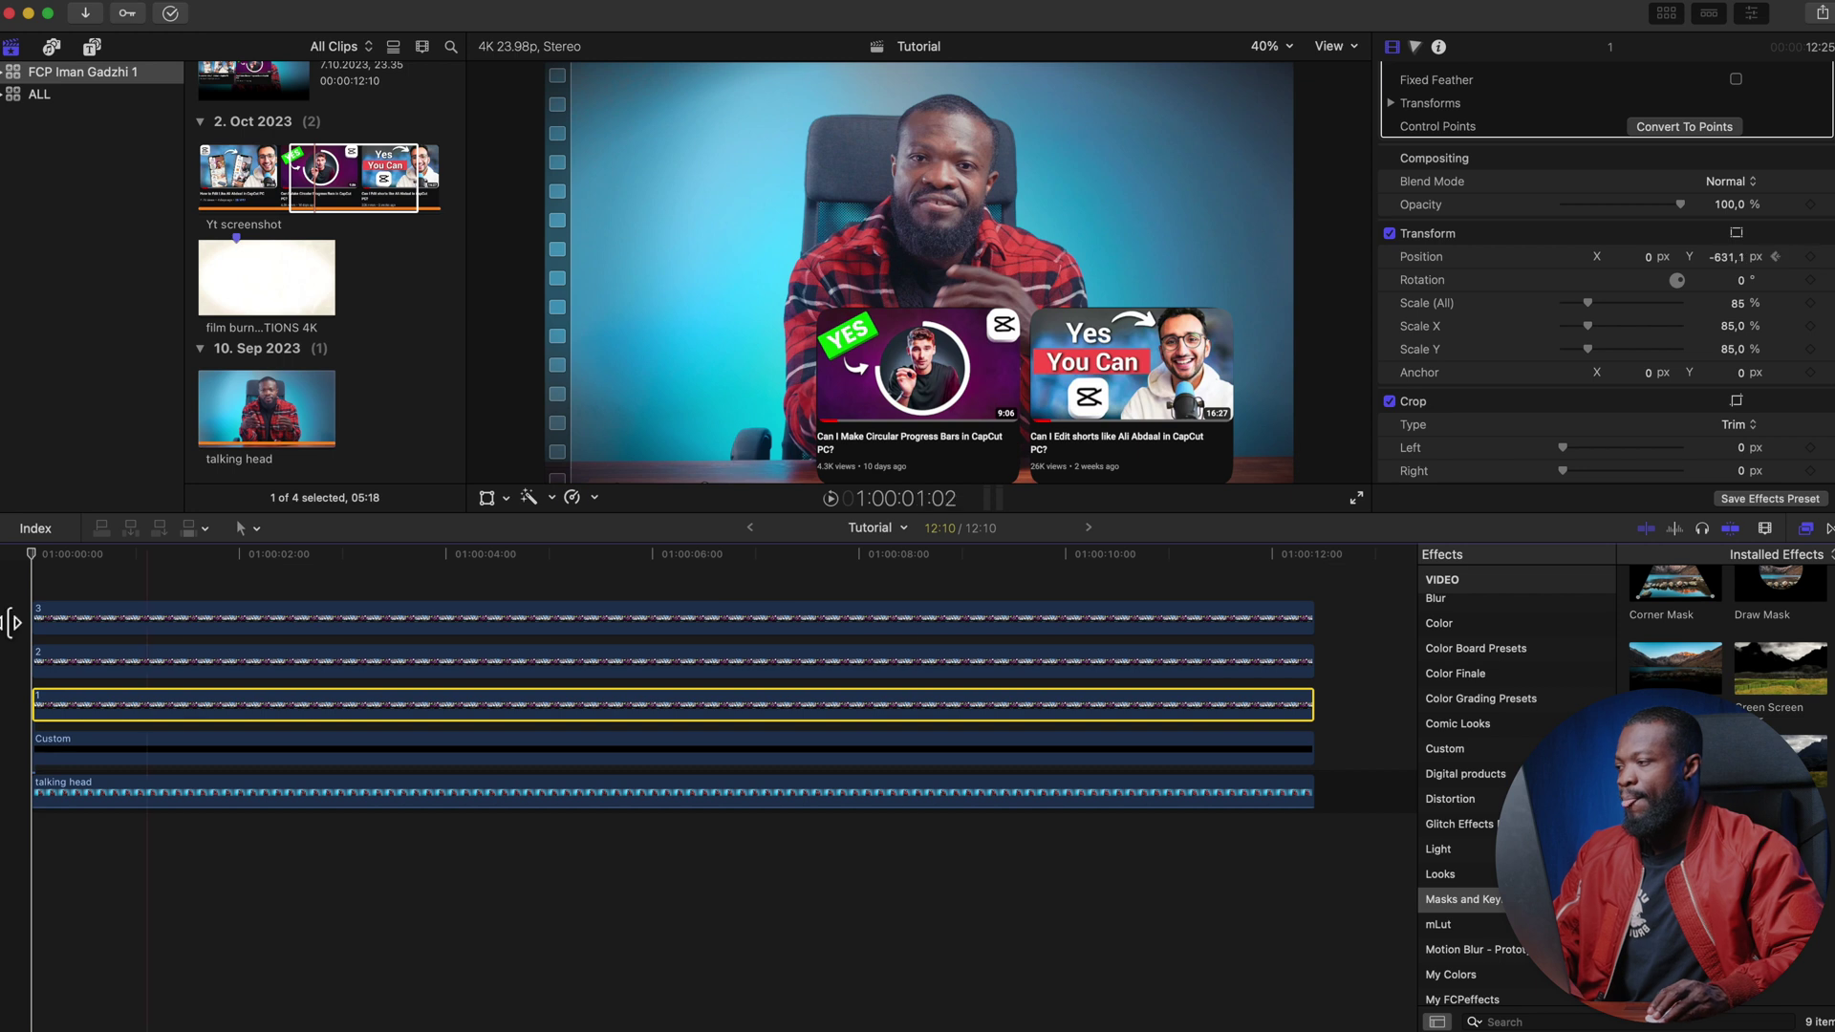
click(14, 590)
key(space)
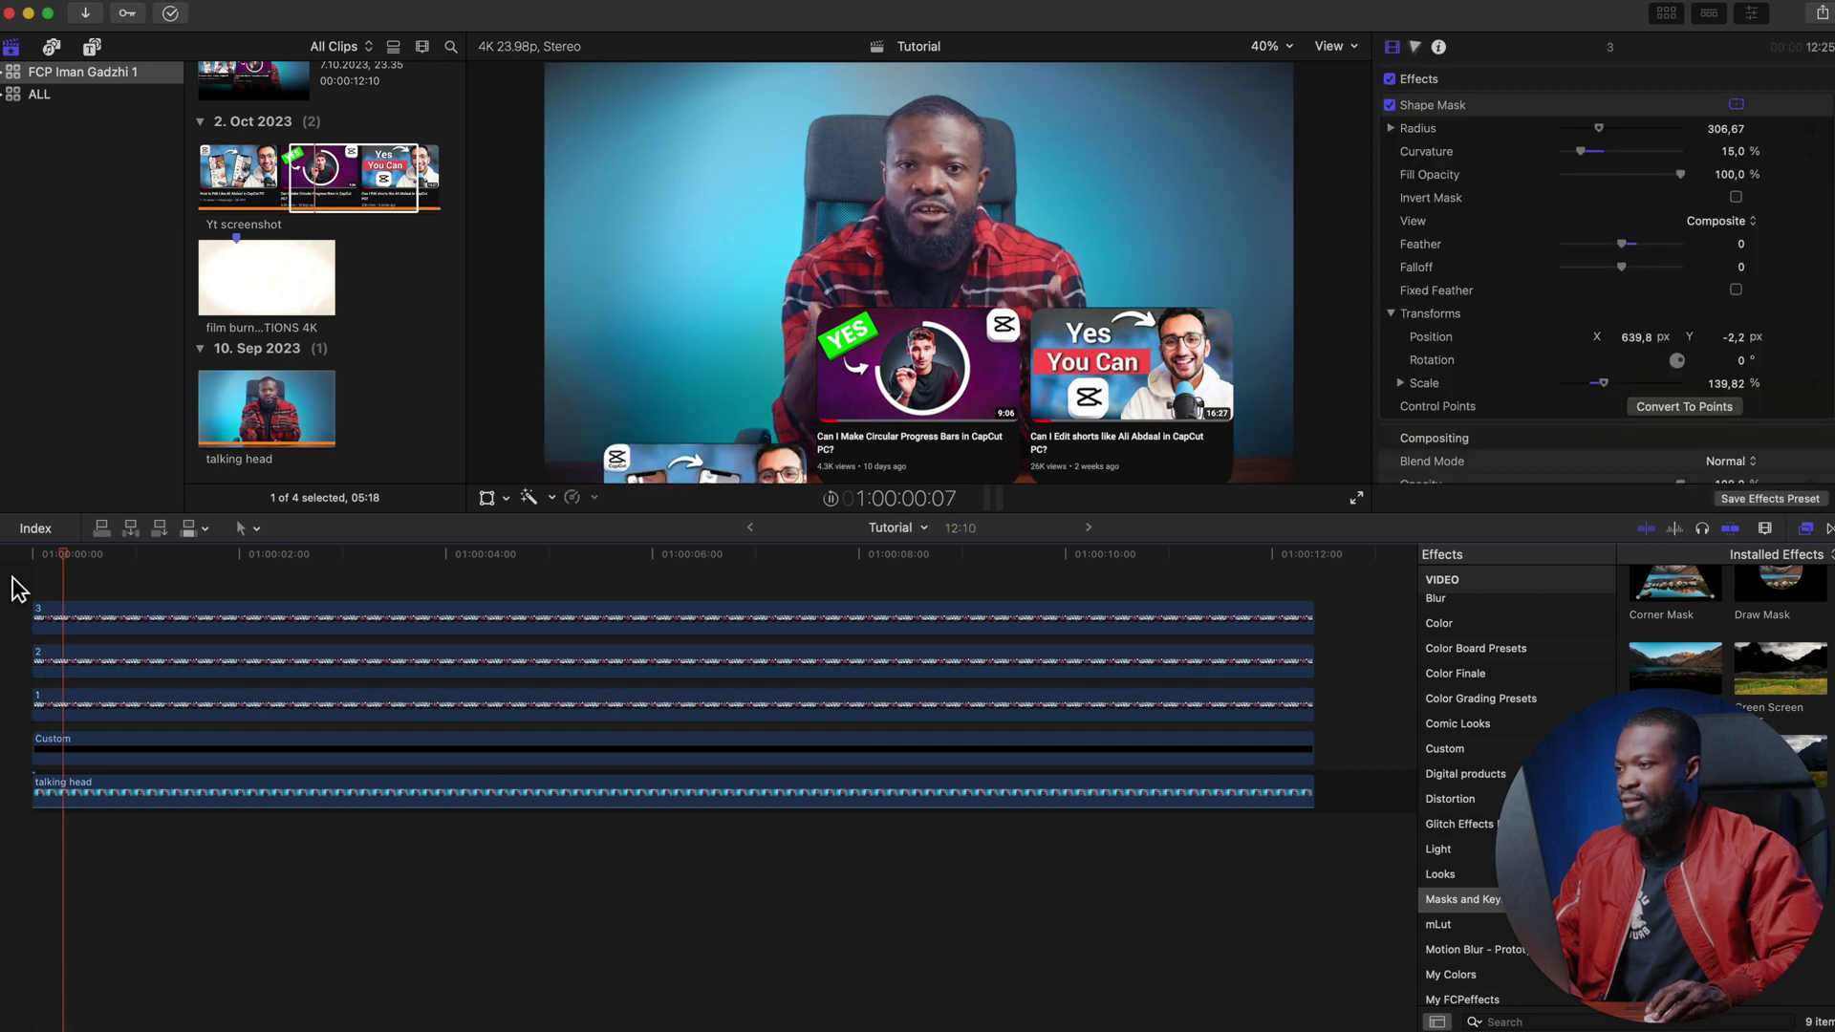
key(space)
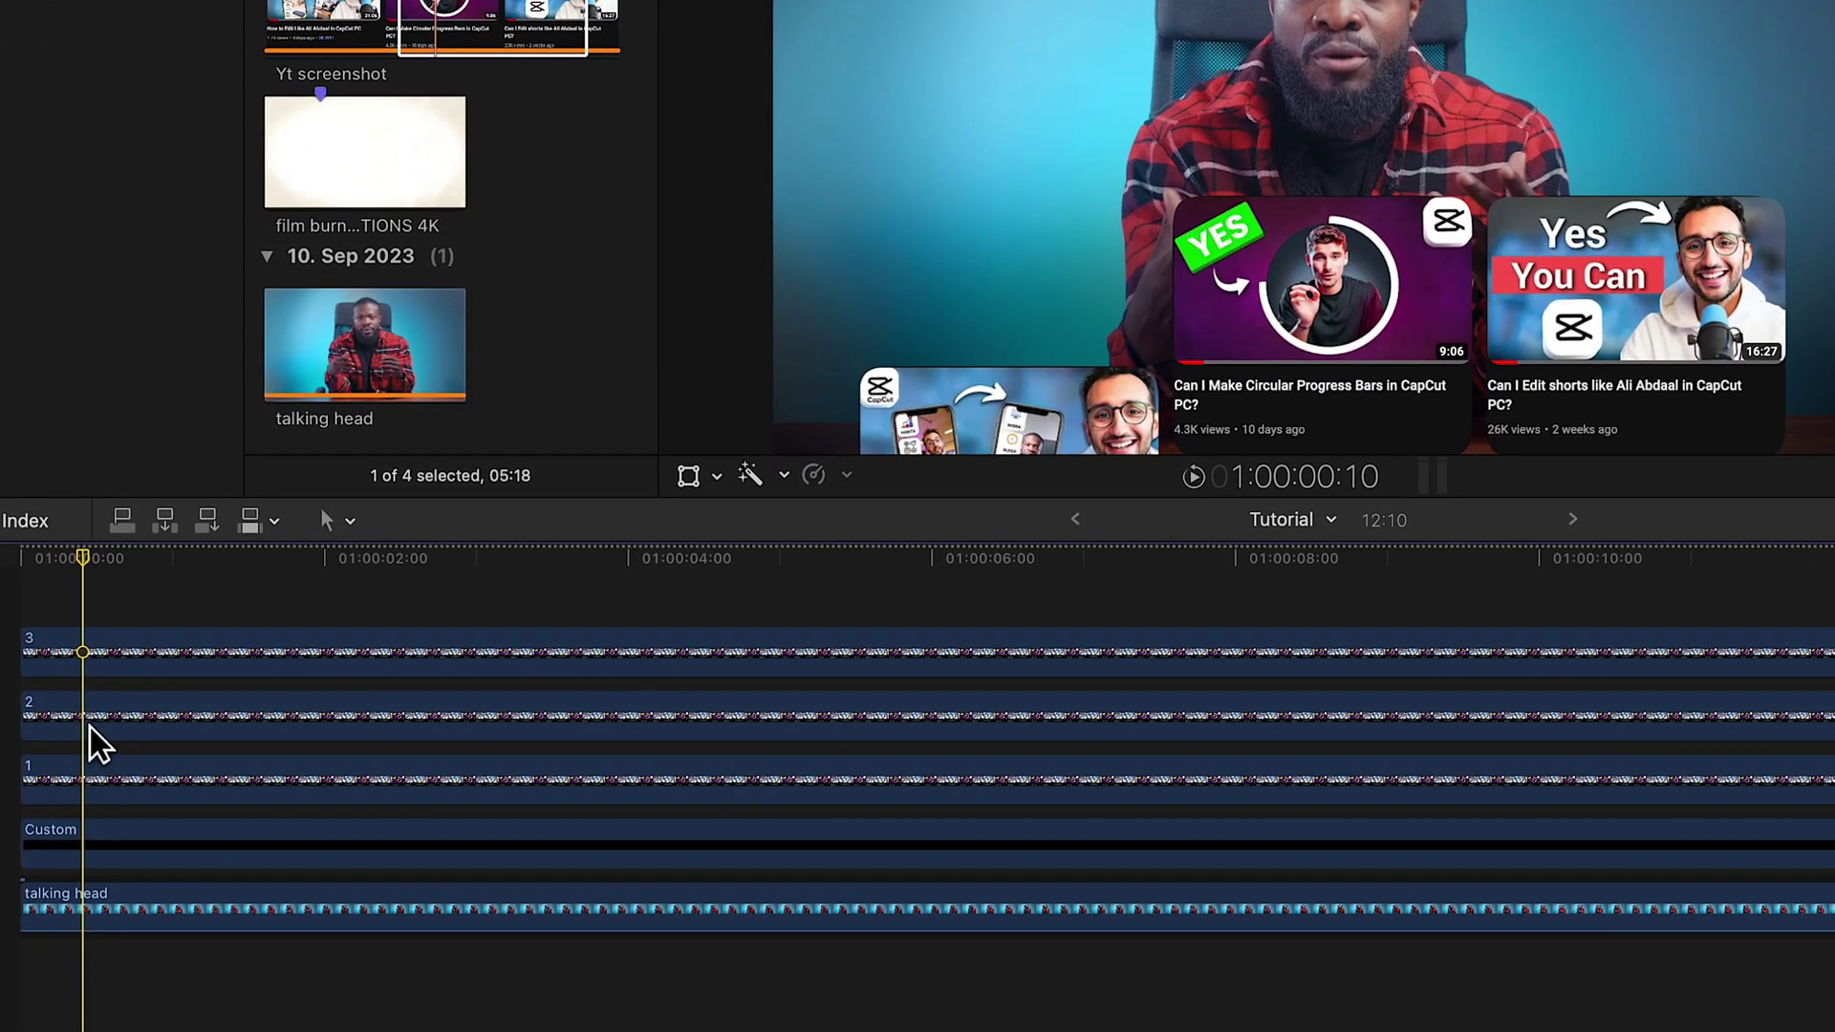
- Move clip 2's start to 01:00:00:10 and paste clip 1's Position and Scale attributes onto it, without the Shape Mask, using Maintain keyframe timing
drag(90, 727, 143, 727)
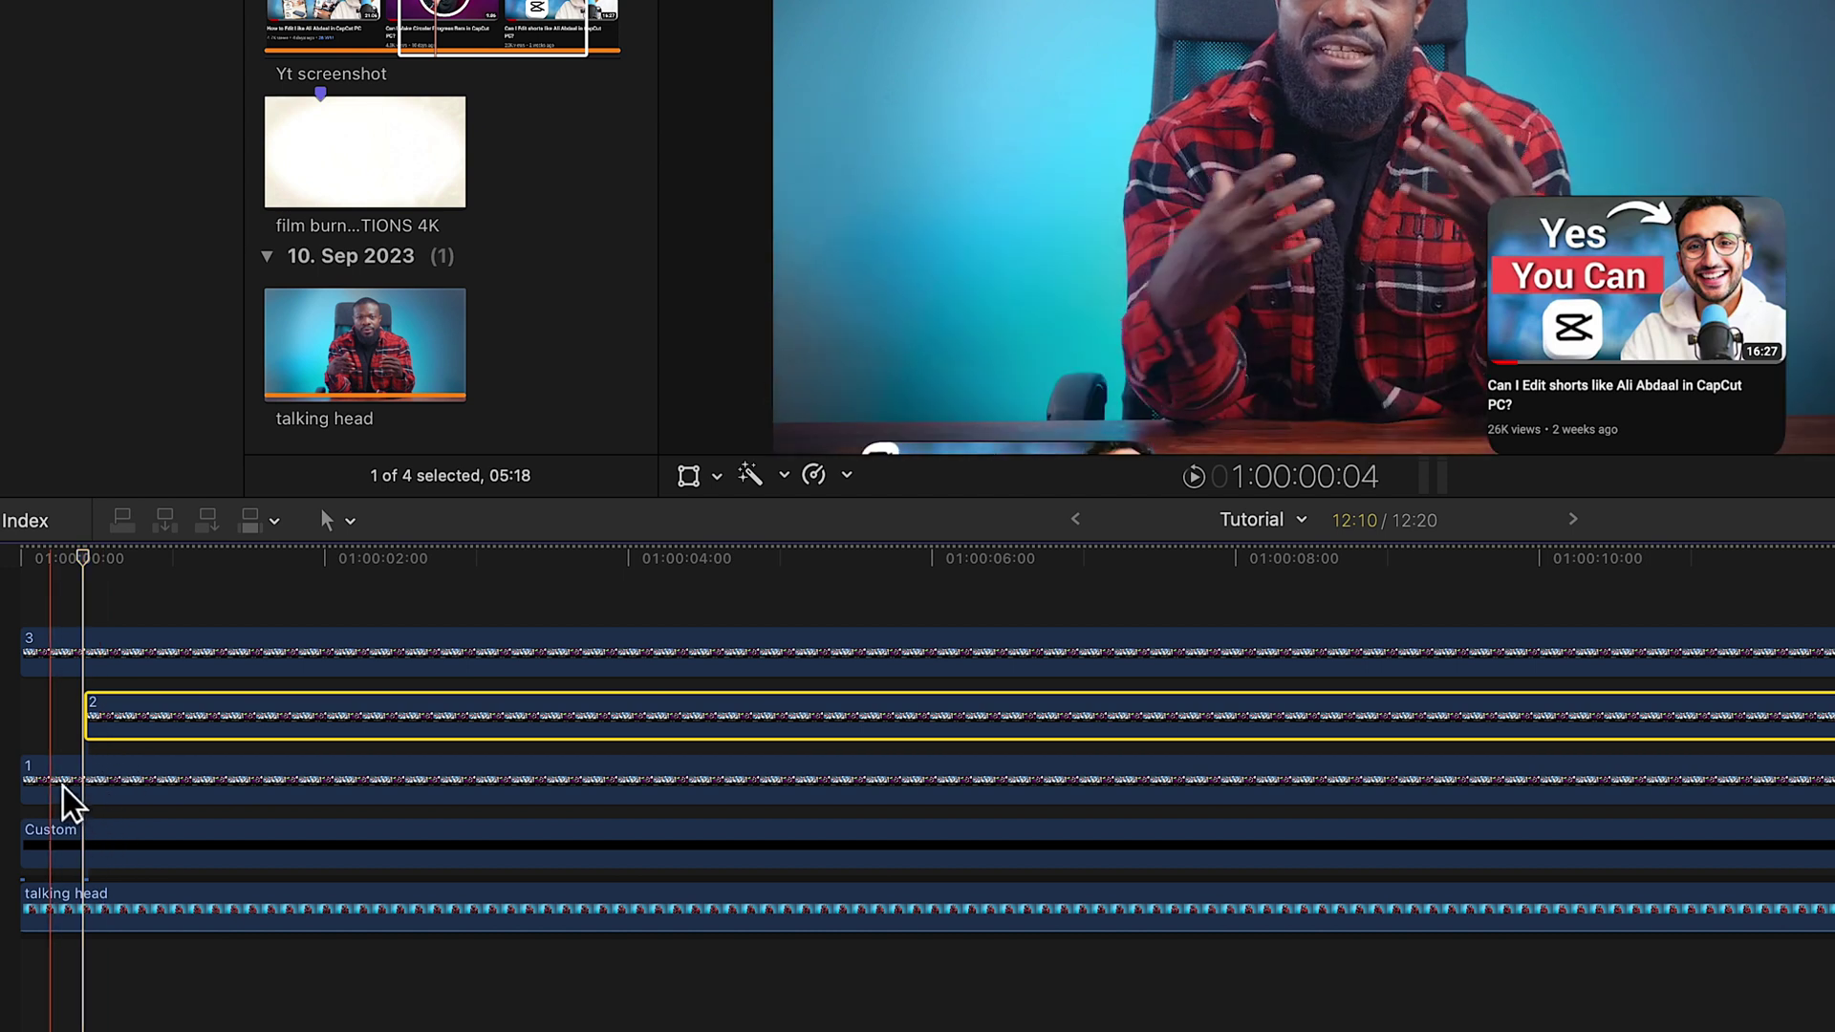
click(65, 786)
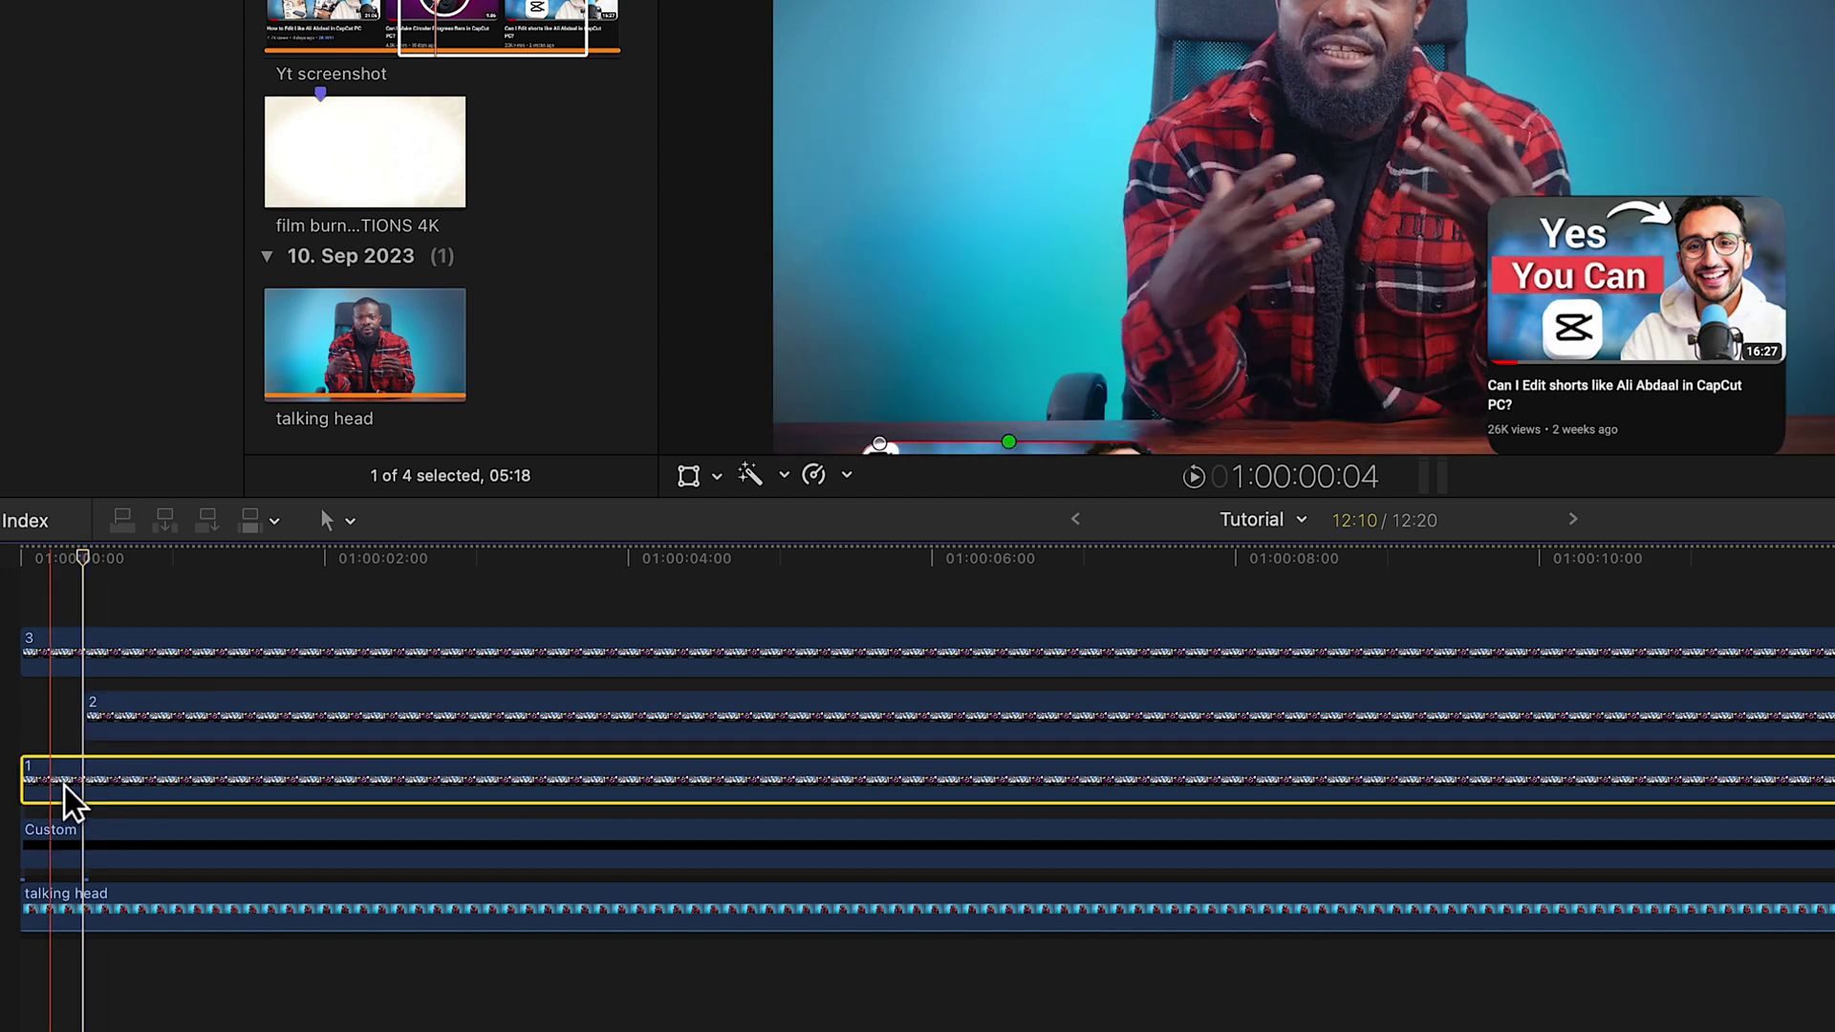
key(super+c)
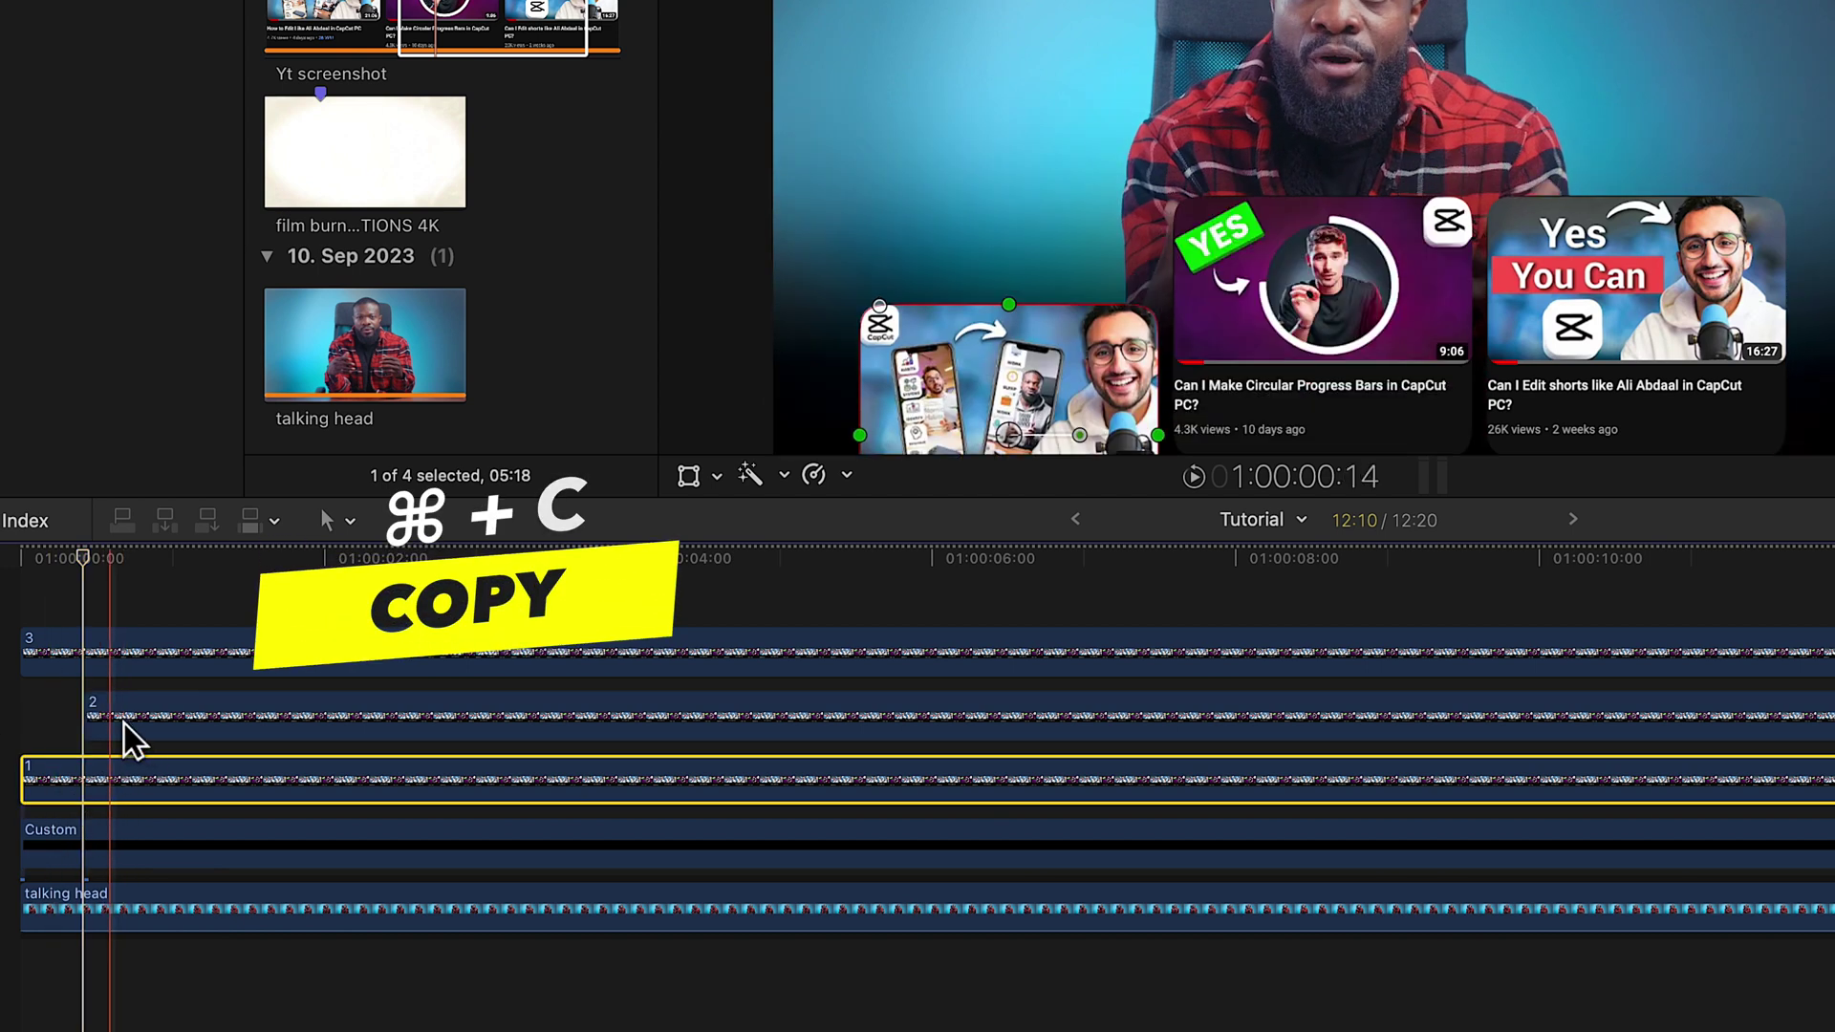
click(124, 723)
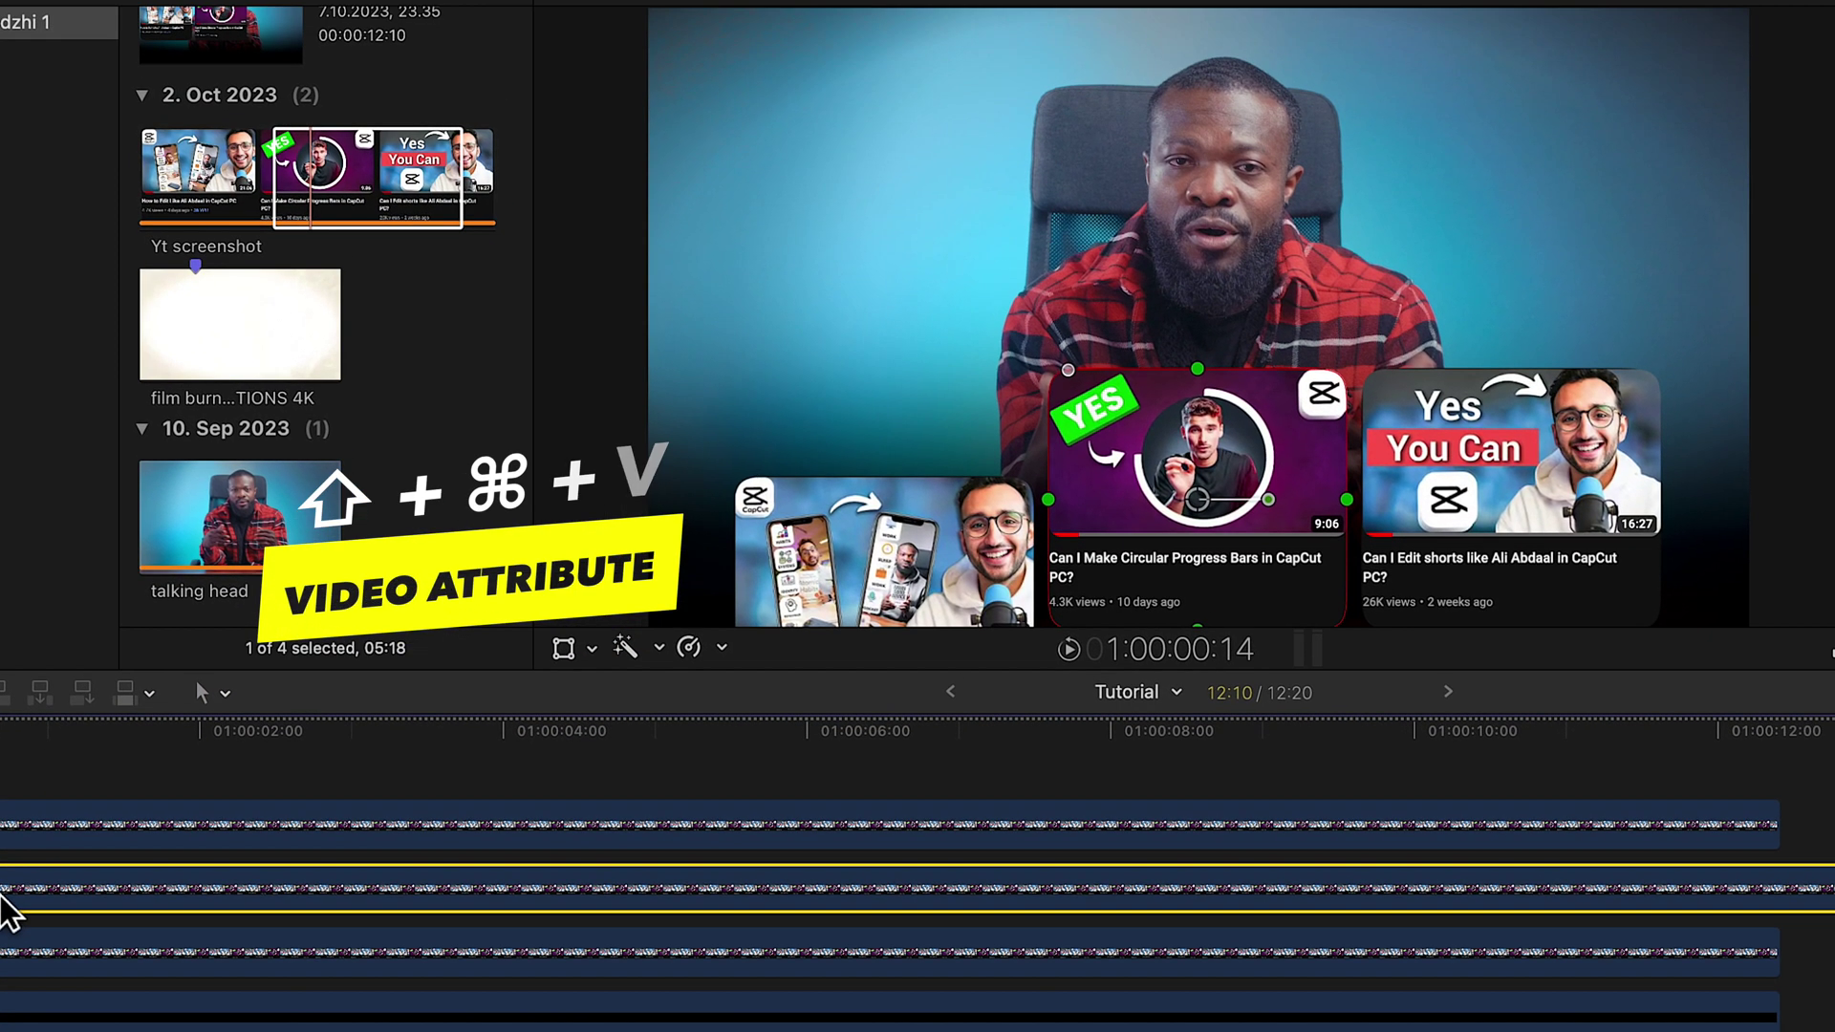
key(shift+super+v)
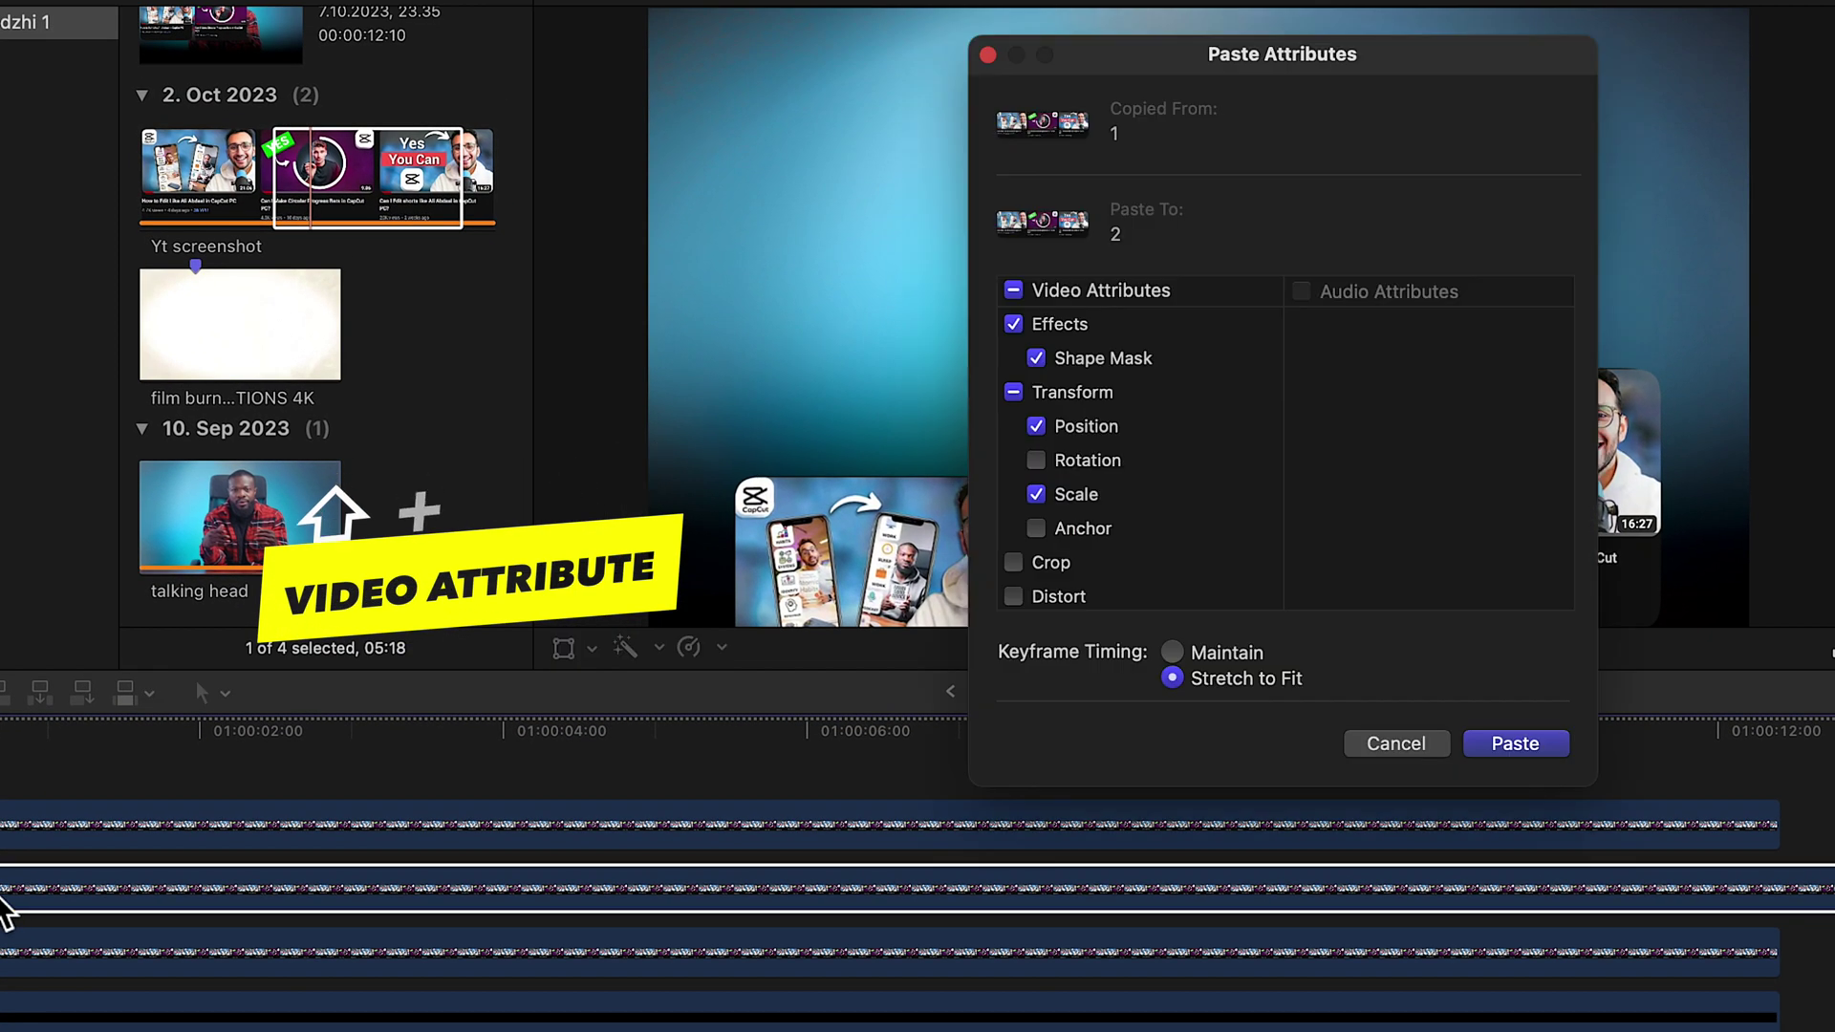
click(1036, 426)
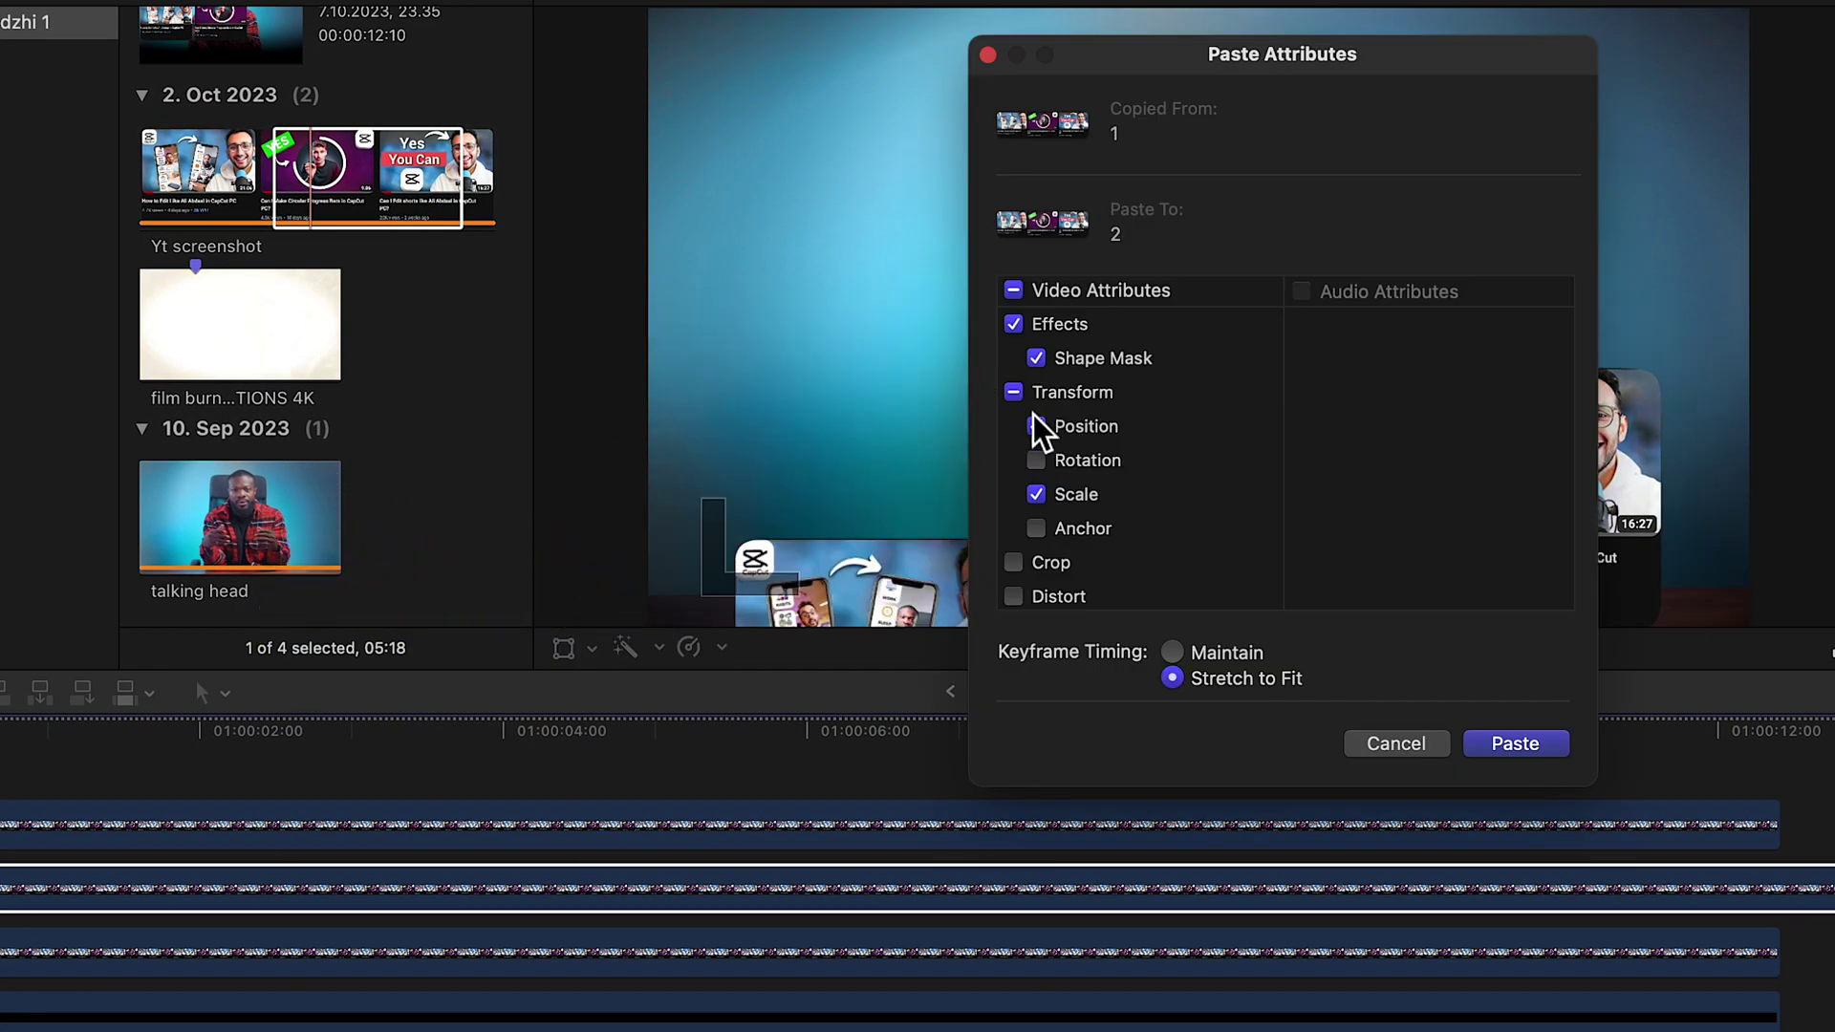
click(1036, 362)
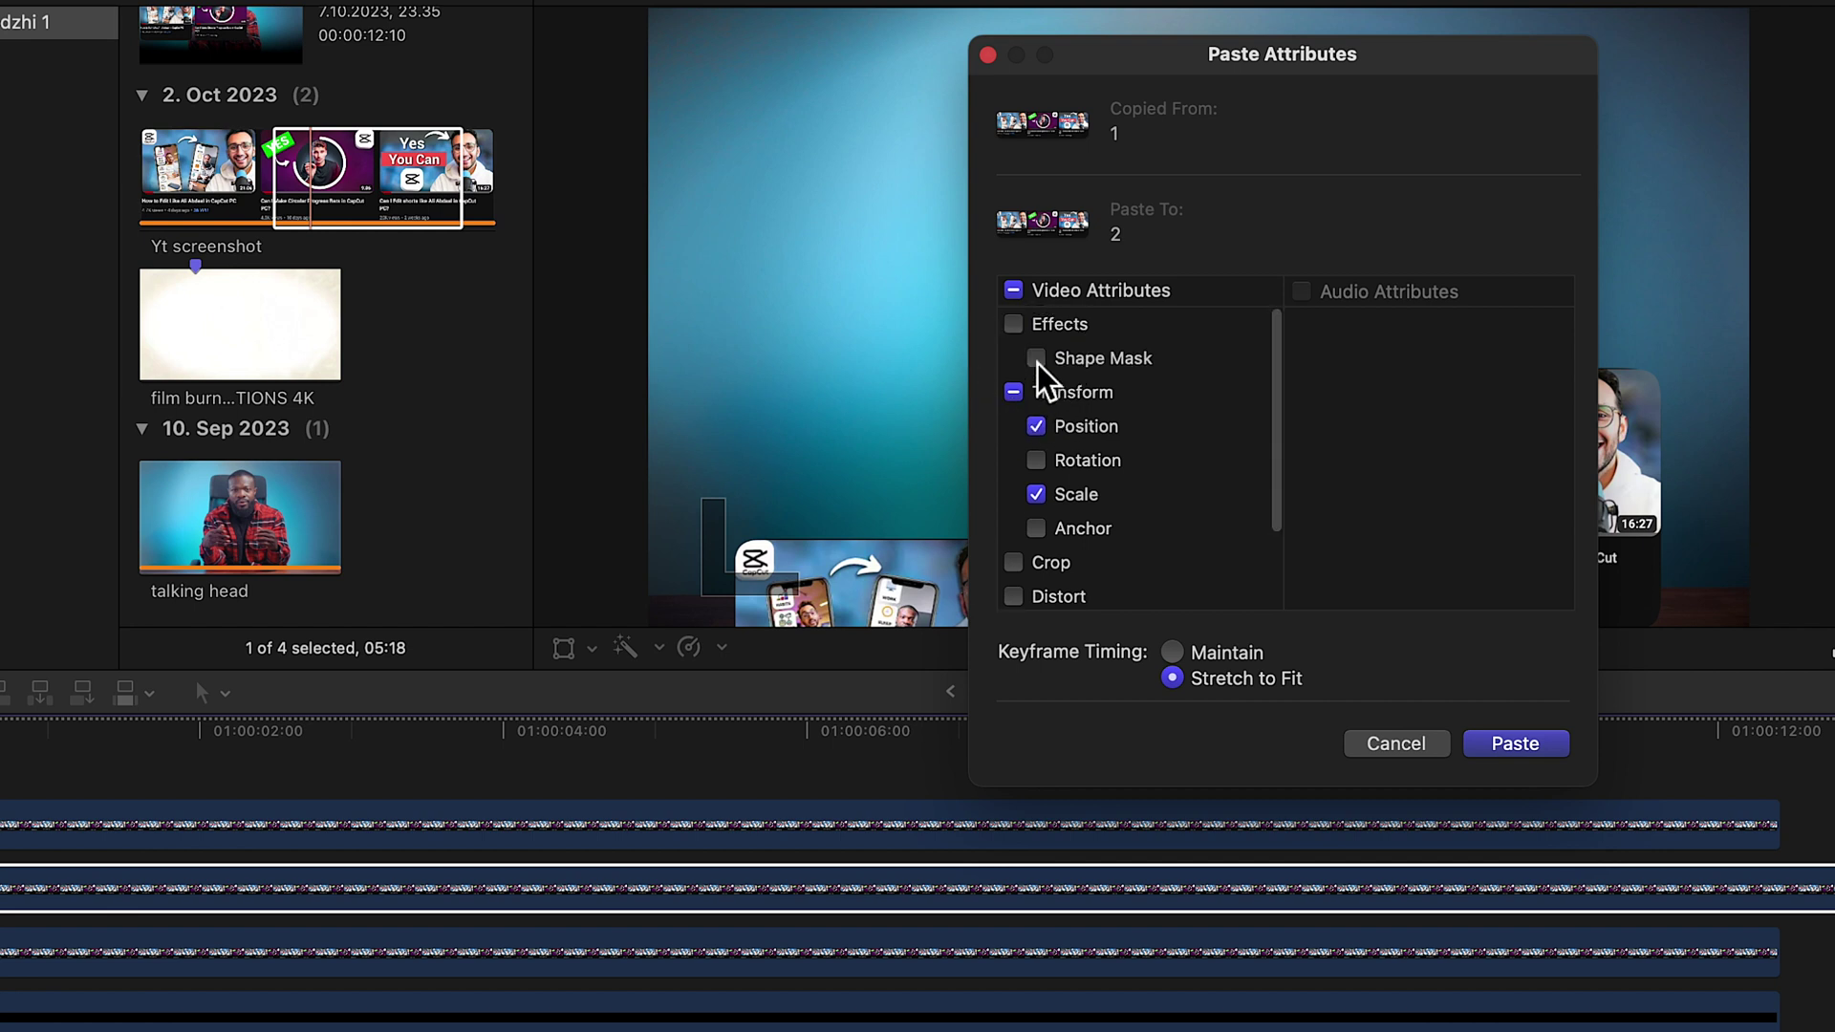
click(1173, 653)
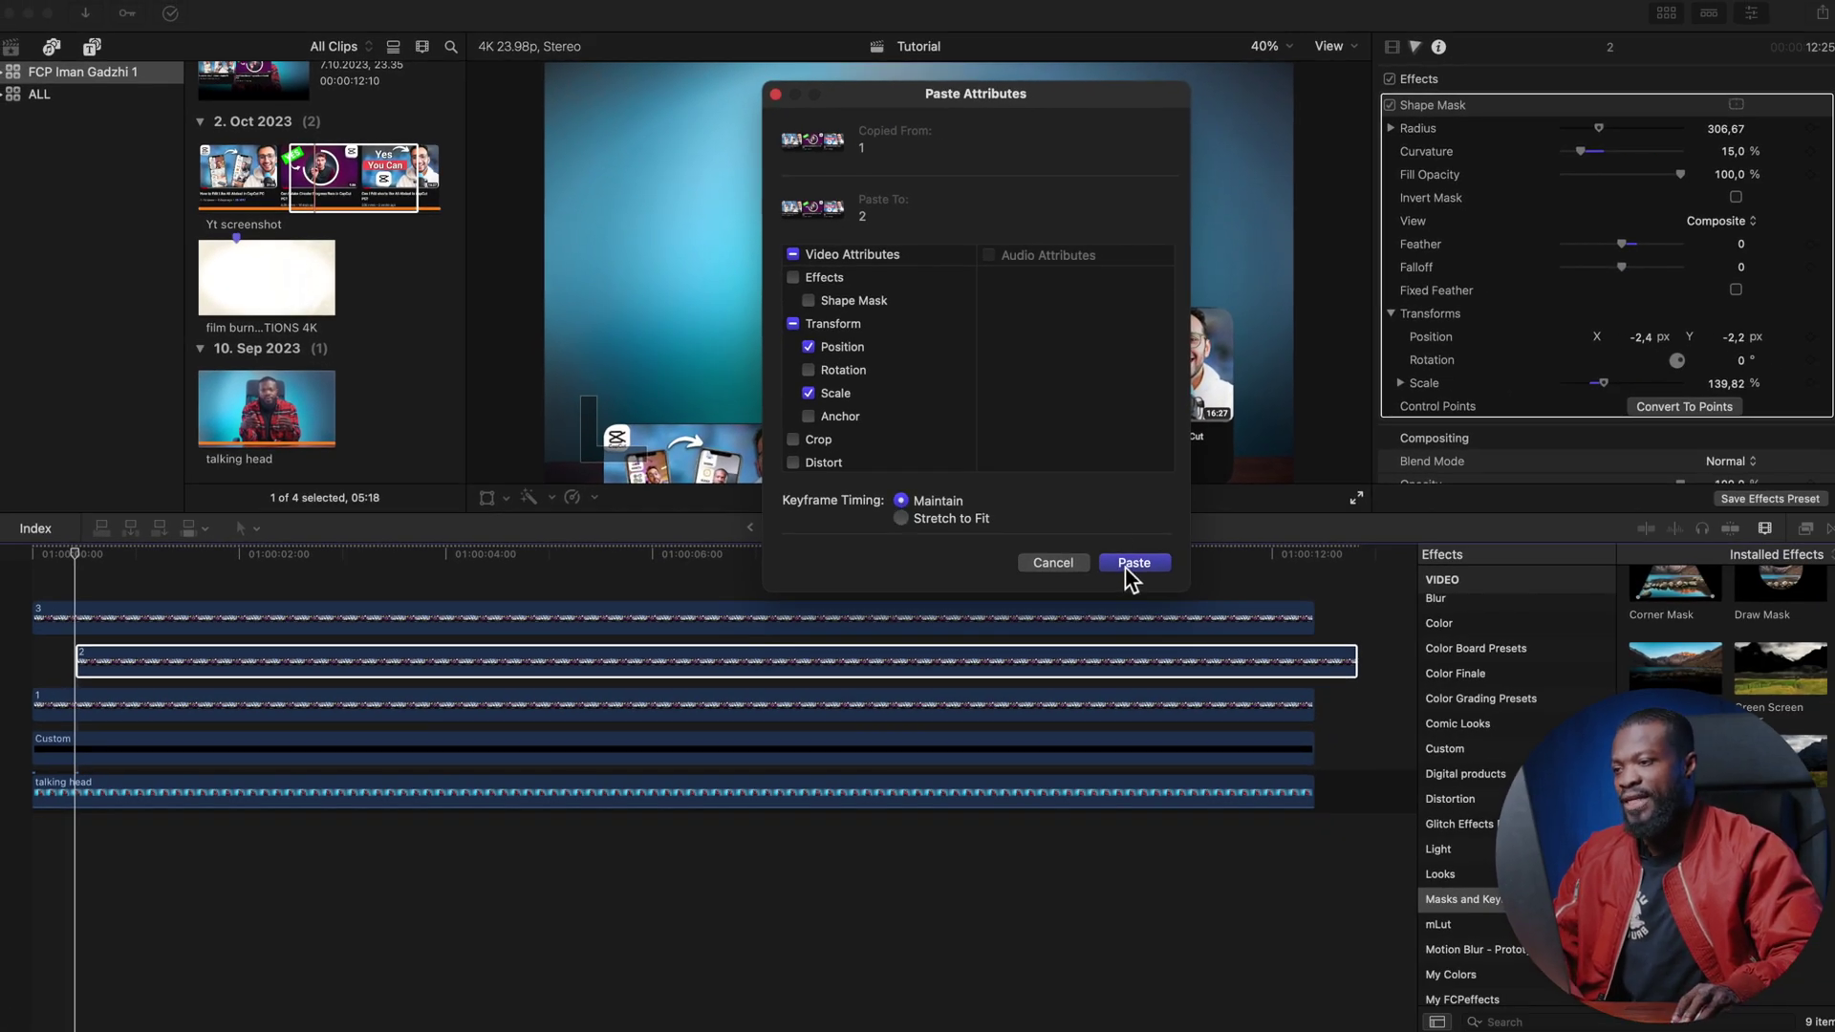
click(1128, 569)
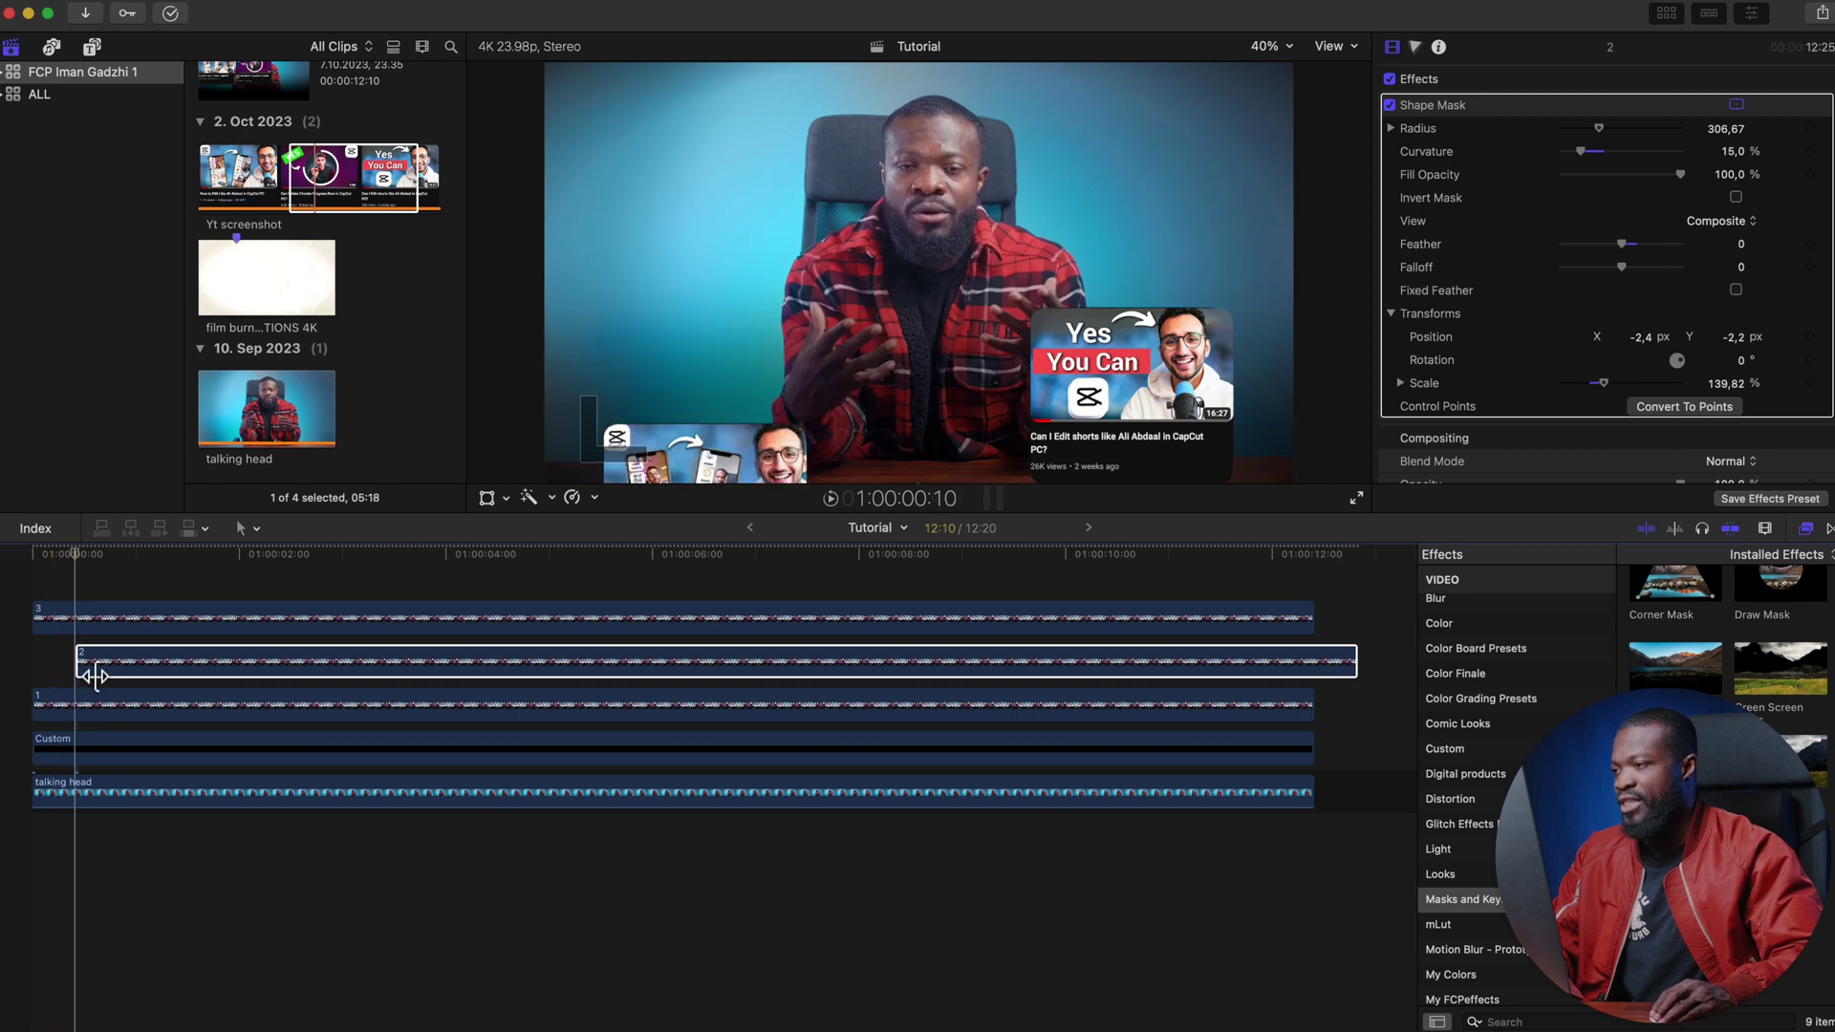
- Play the timeline from the beginning to check the staggered rise of clips 1 and 2
click(38, 581)
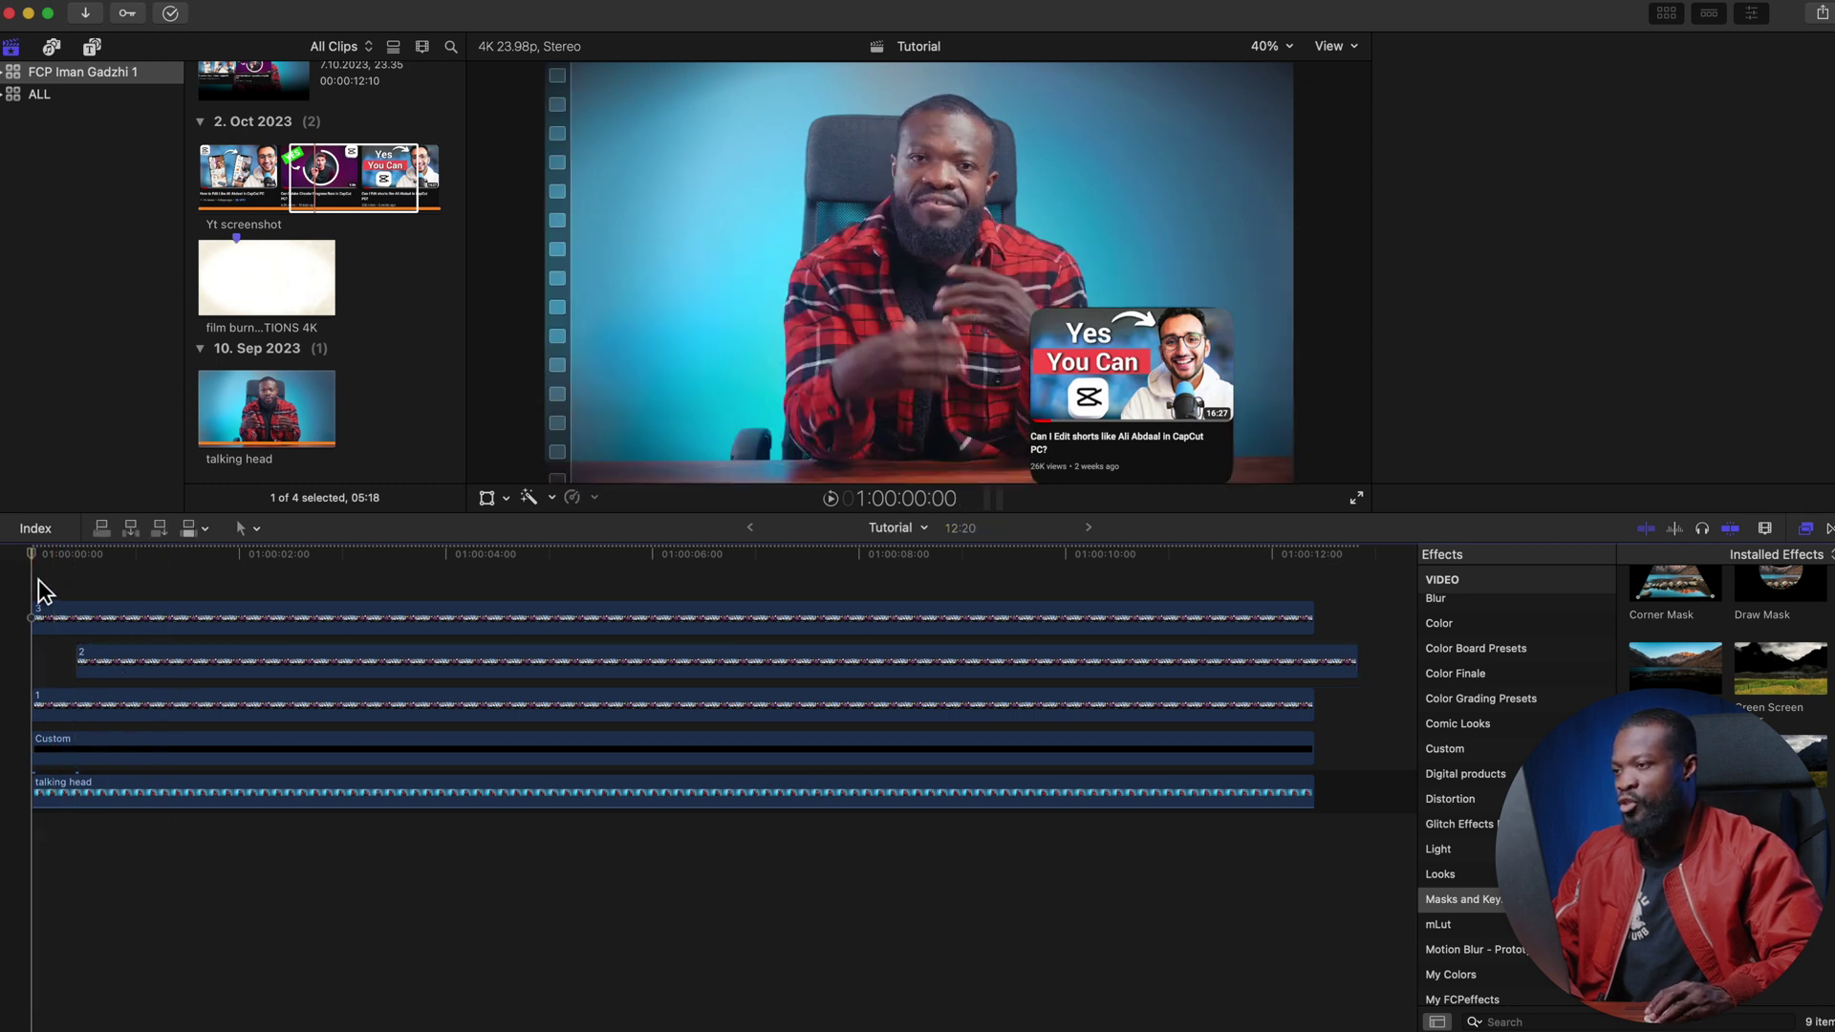
key(space)
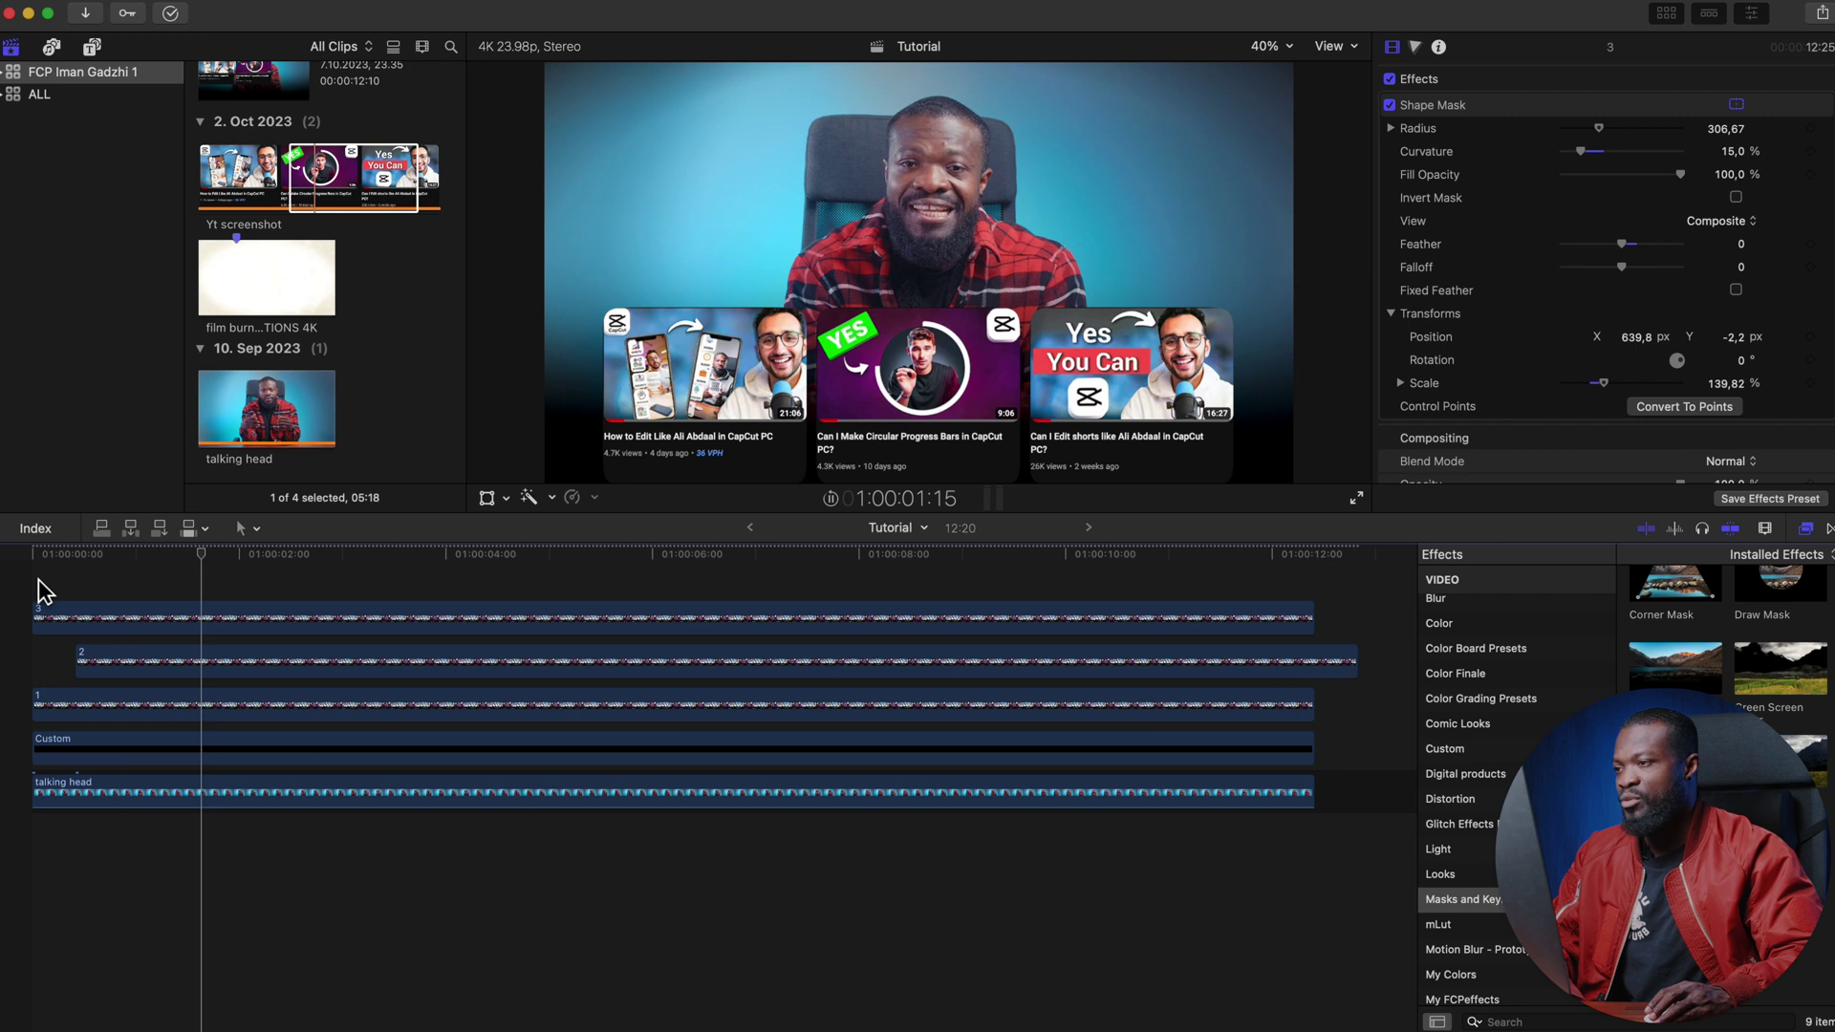
key(space)
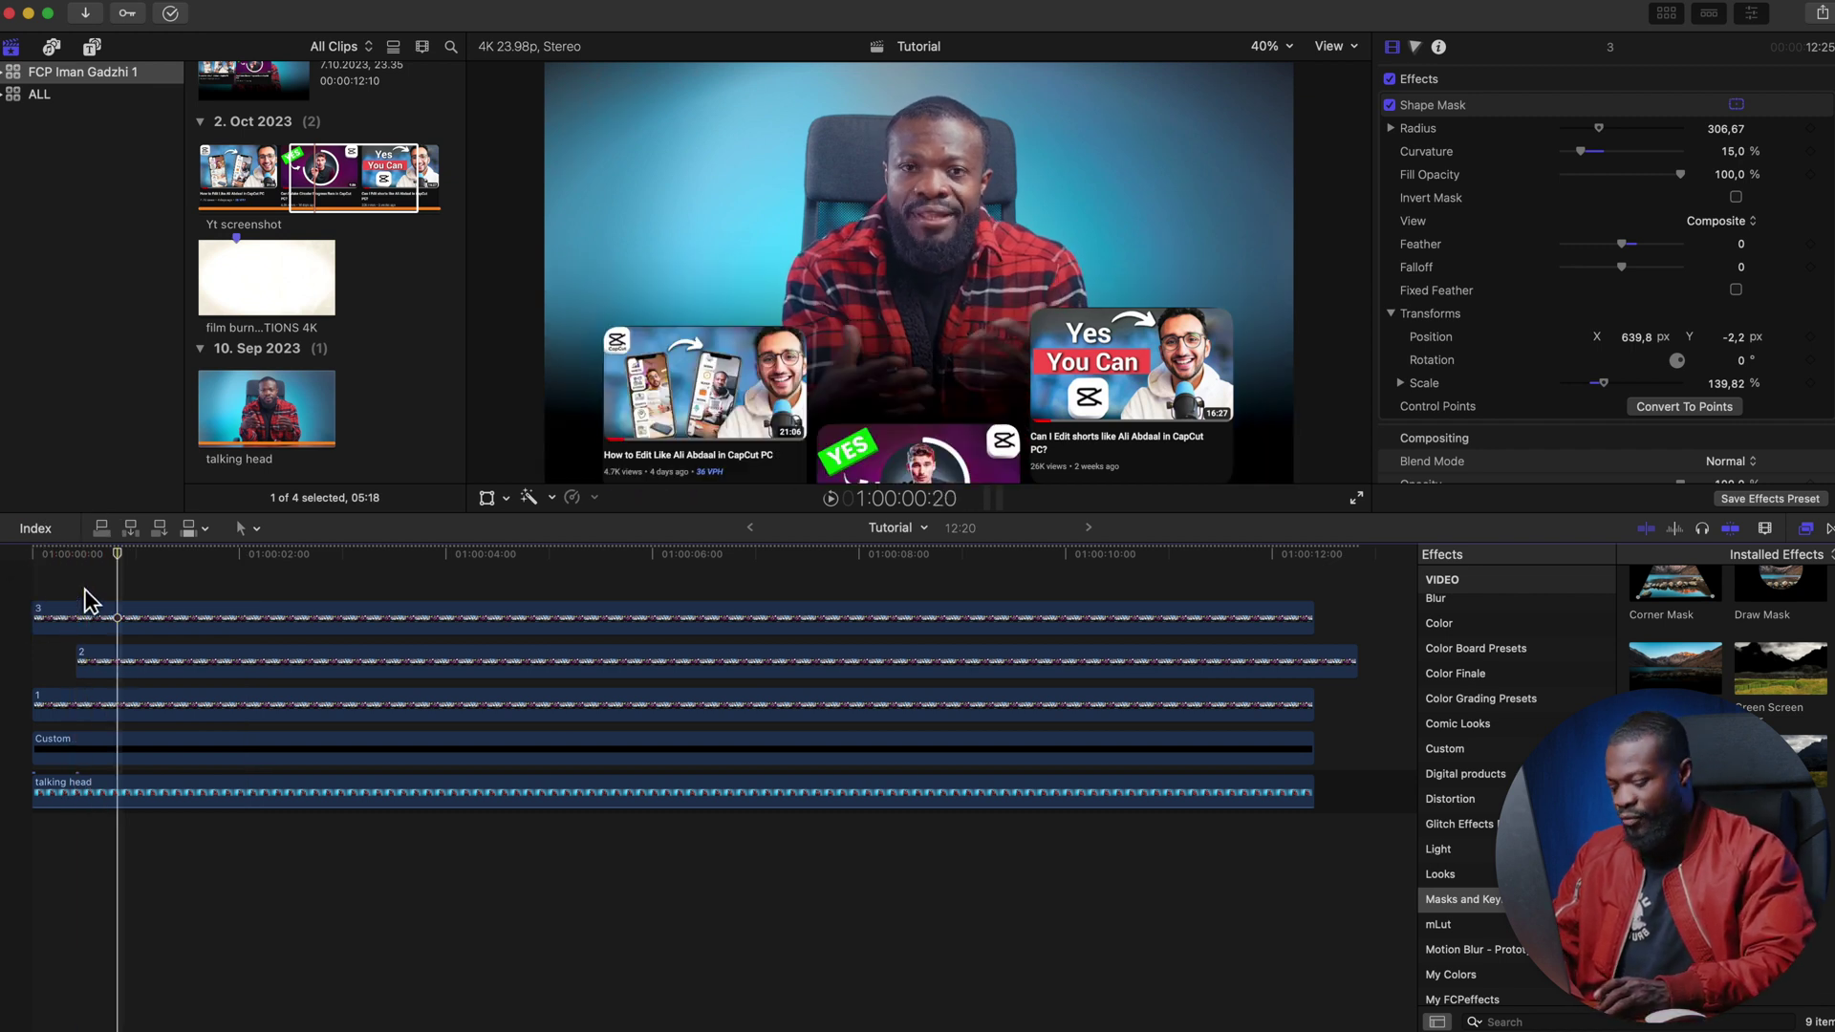
- Move clip 3's start to about one second in and paste the Position and Scale attributes onto it with Maintain keyframe timing
drag(101, 617, 203, 631)
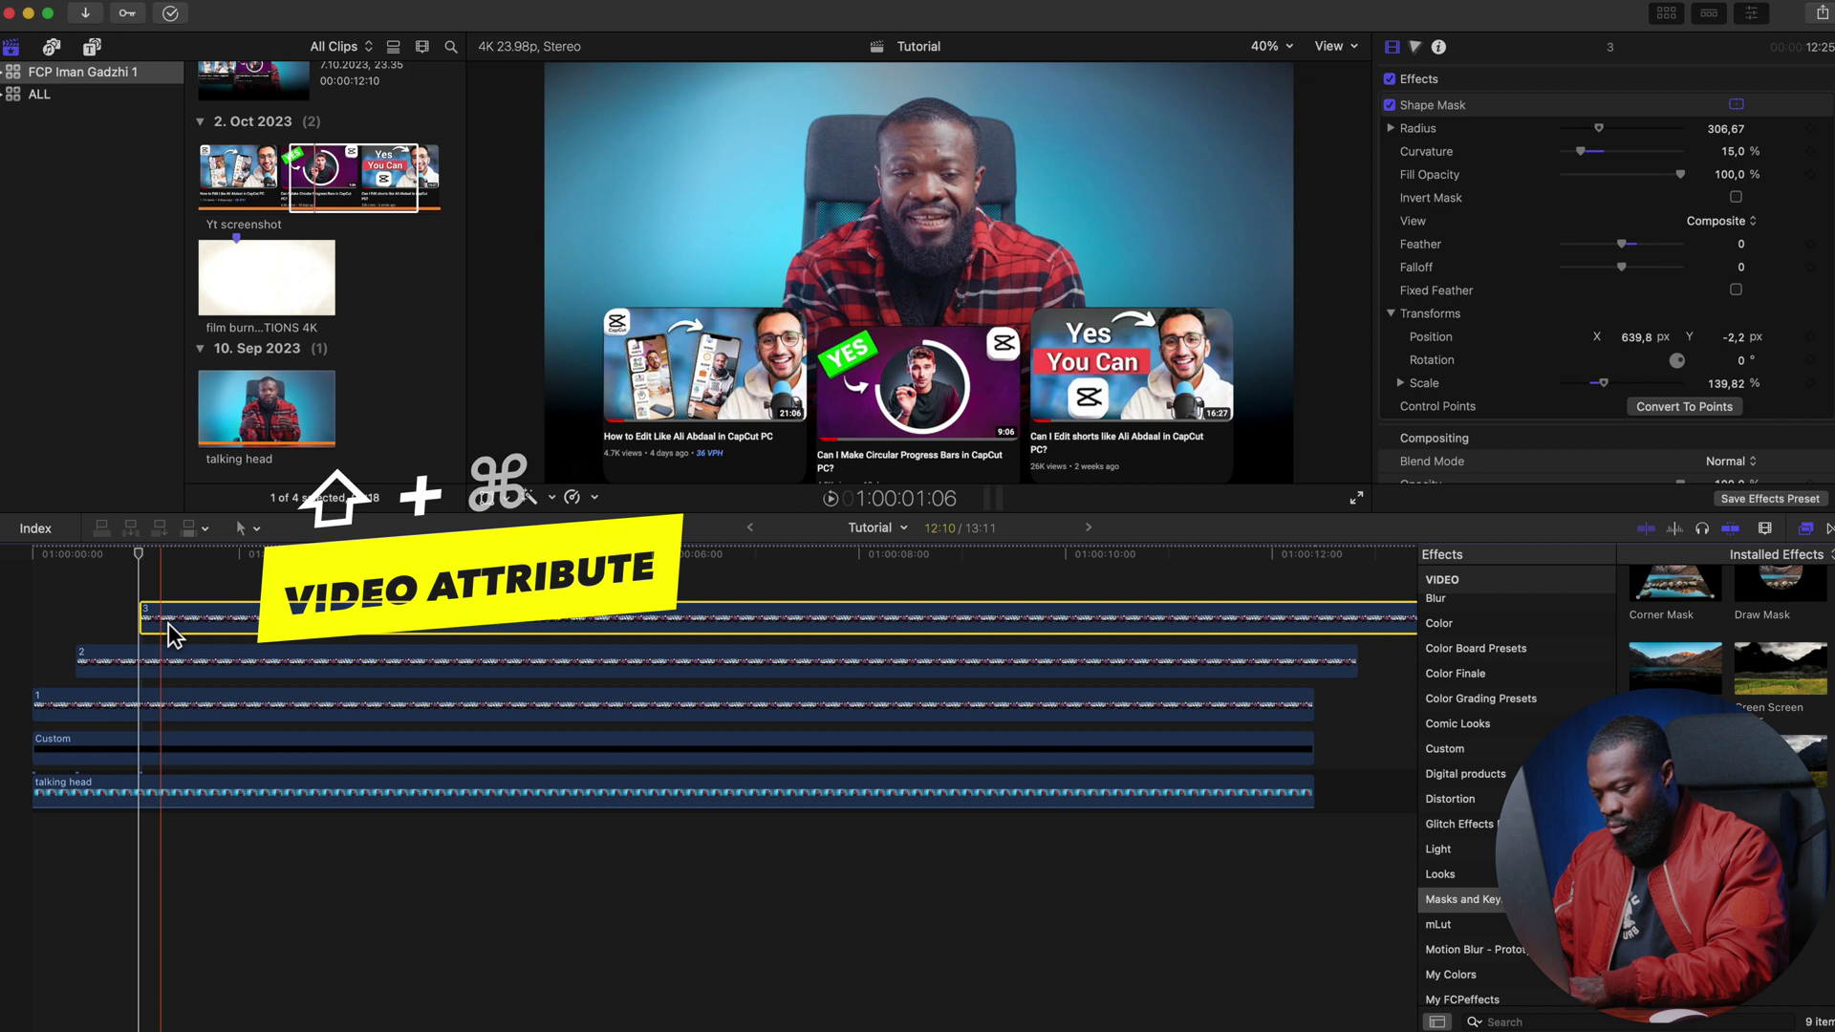
key(shift+super+v)
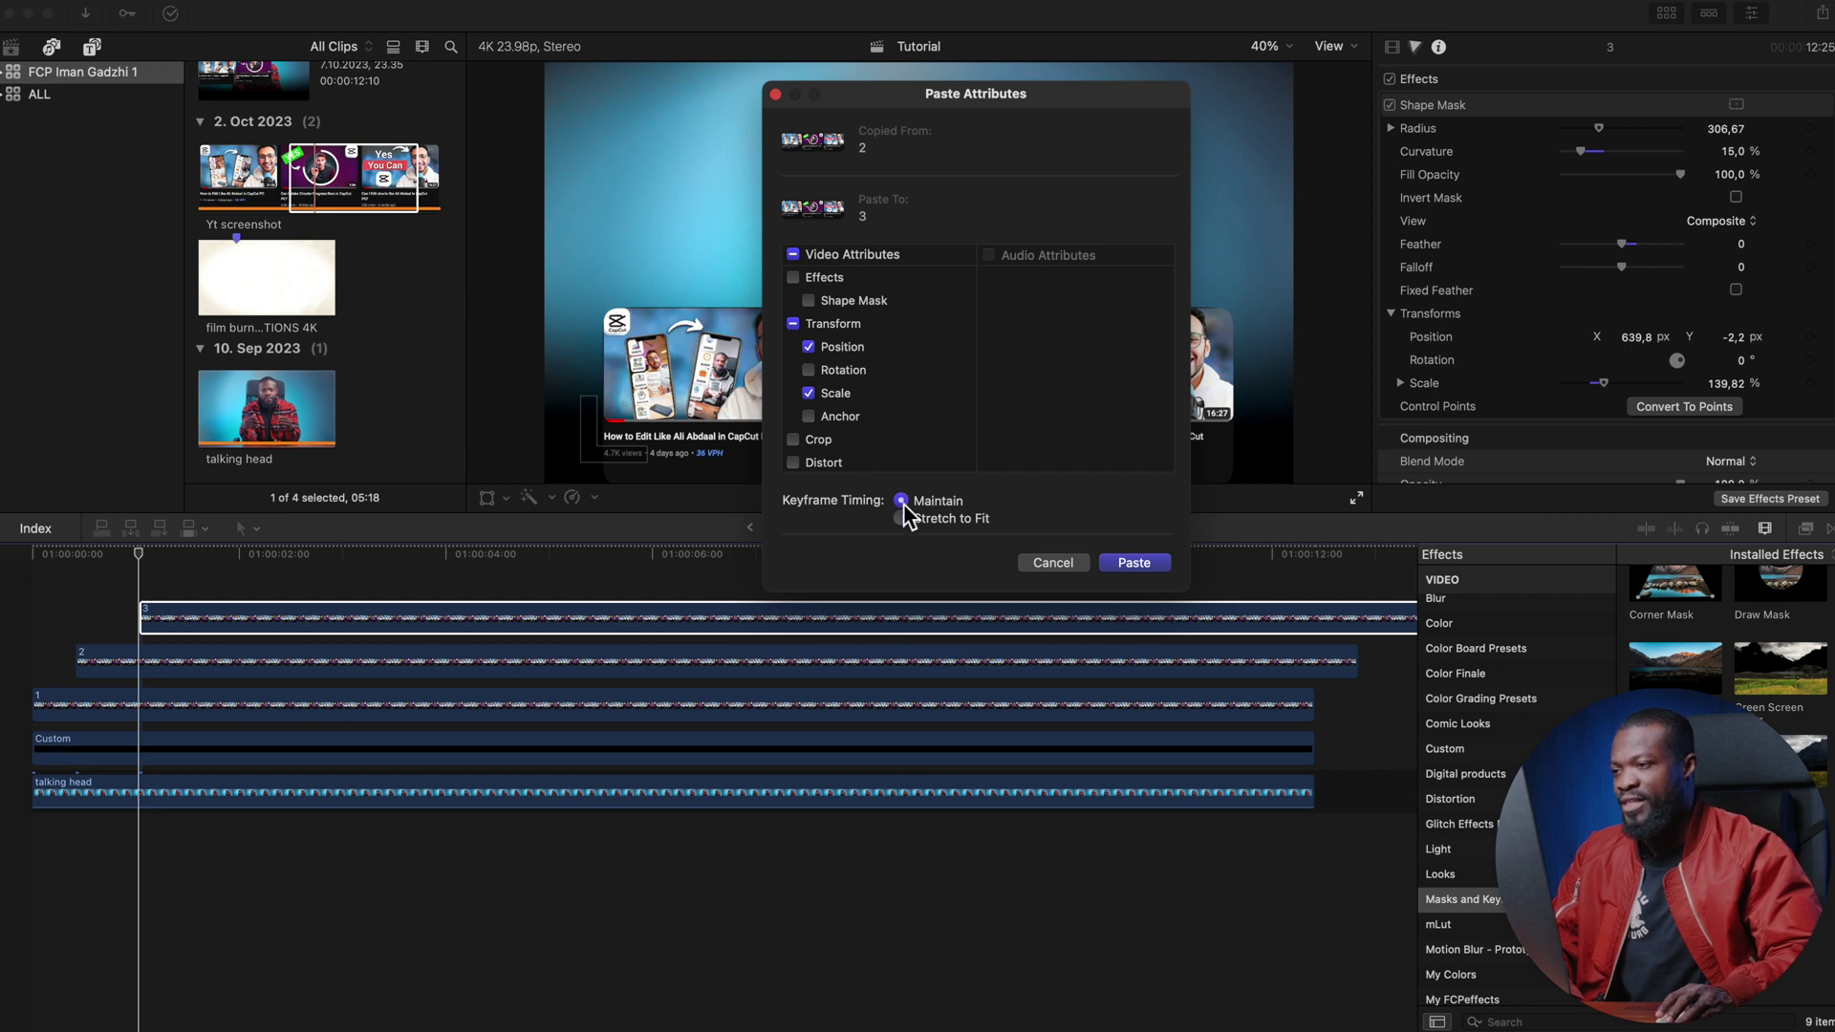
click(1131, 563)
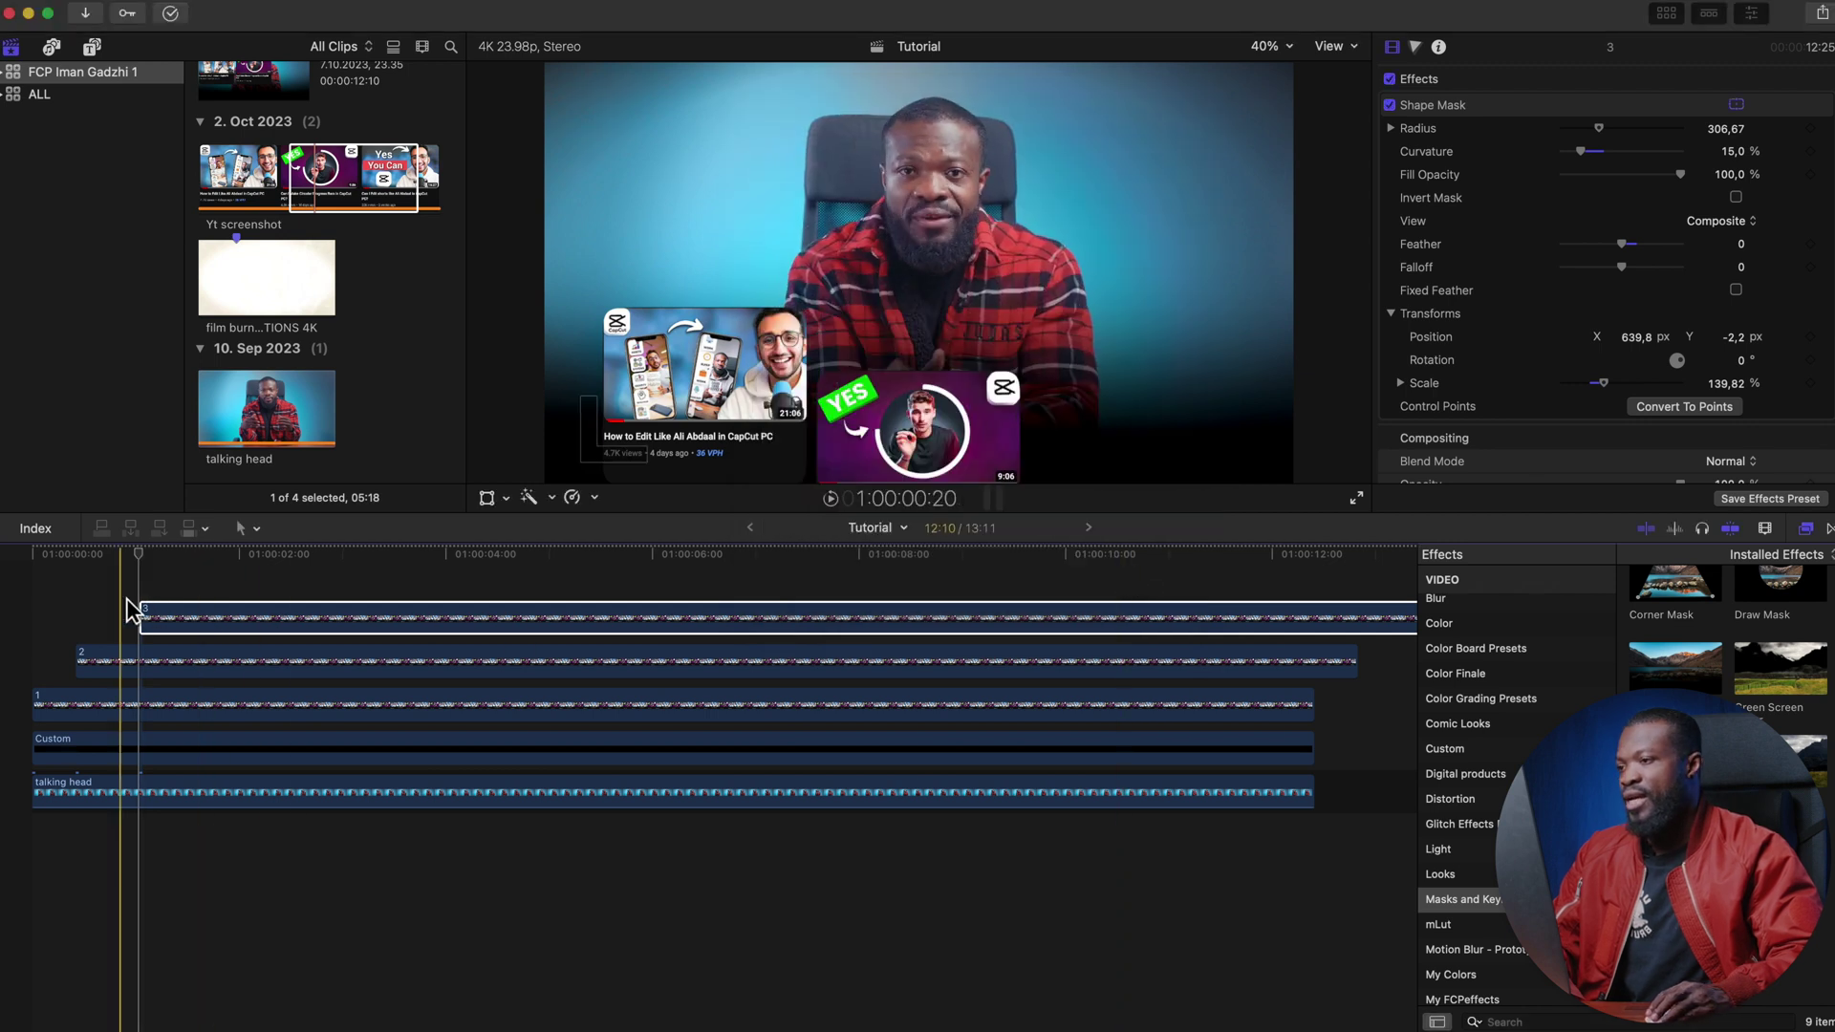
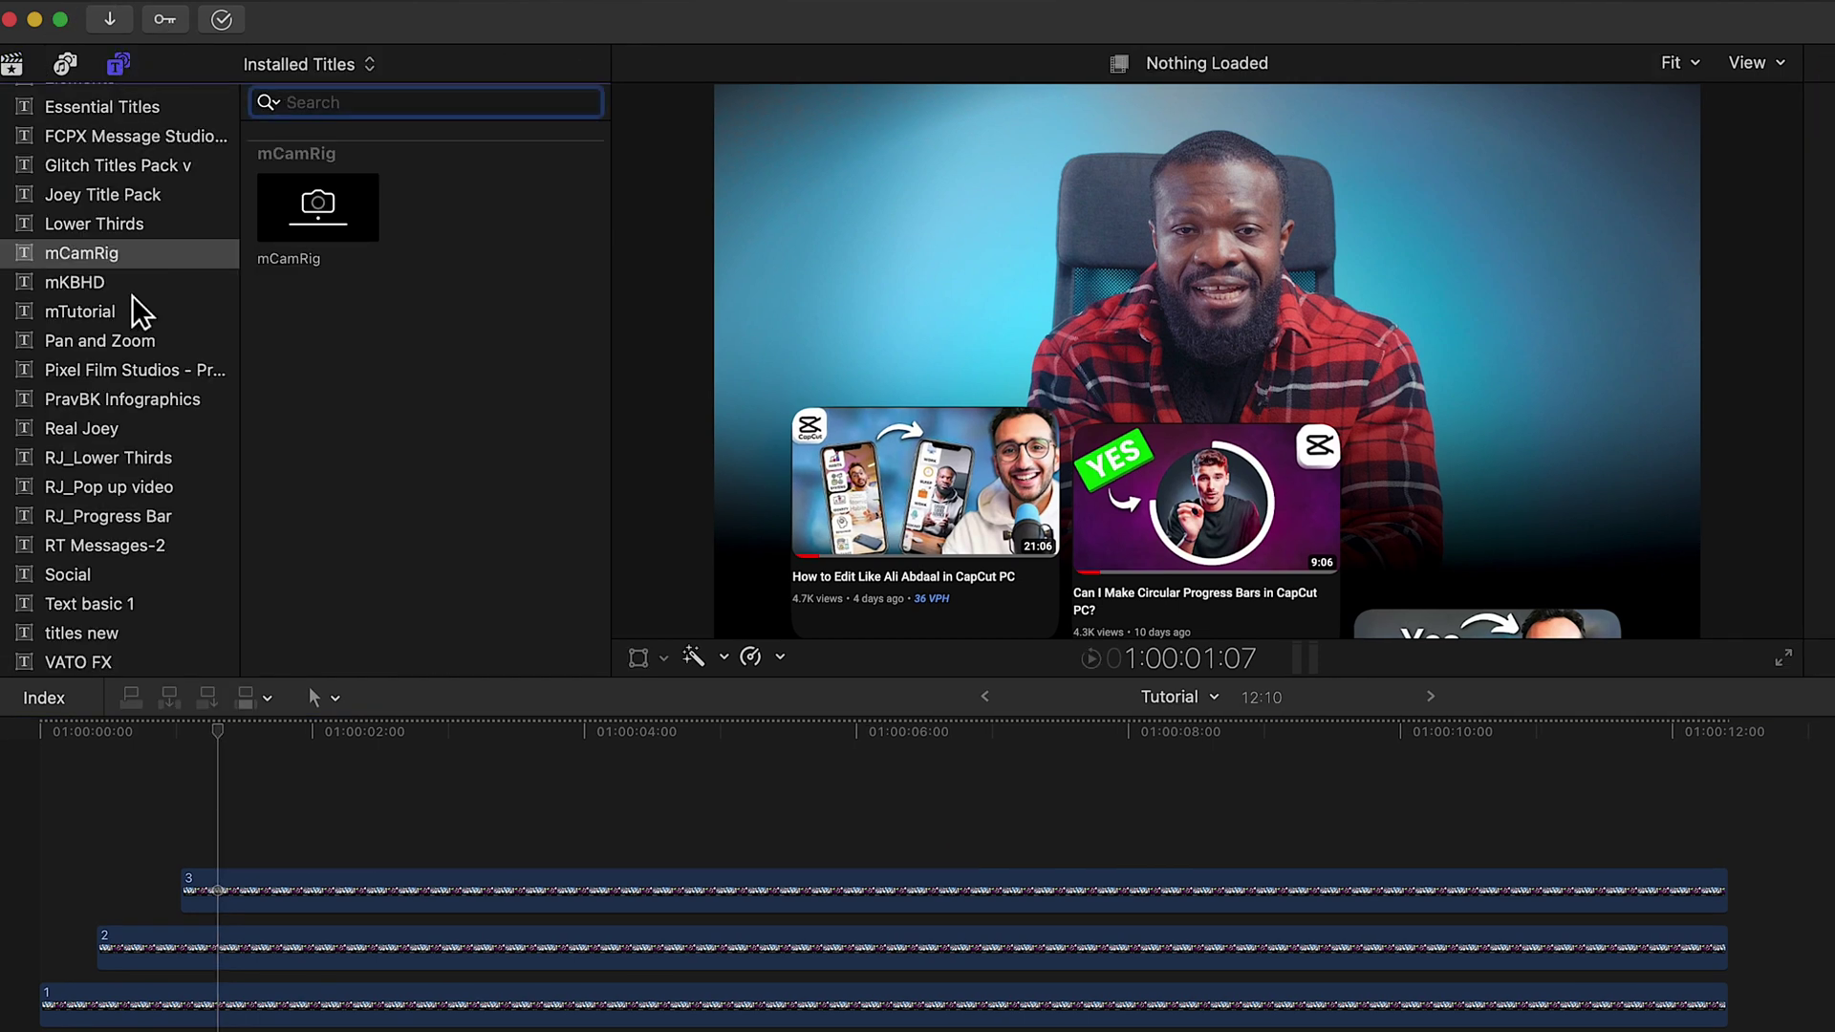
- Add the mCamRig title above clip 3 from the first frame and extend it to the end of the clips
scroll(132, 291, up, 3)
click(157, 361)
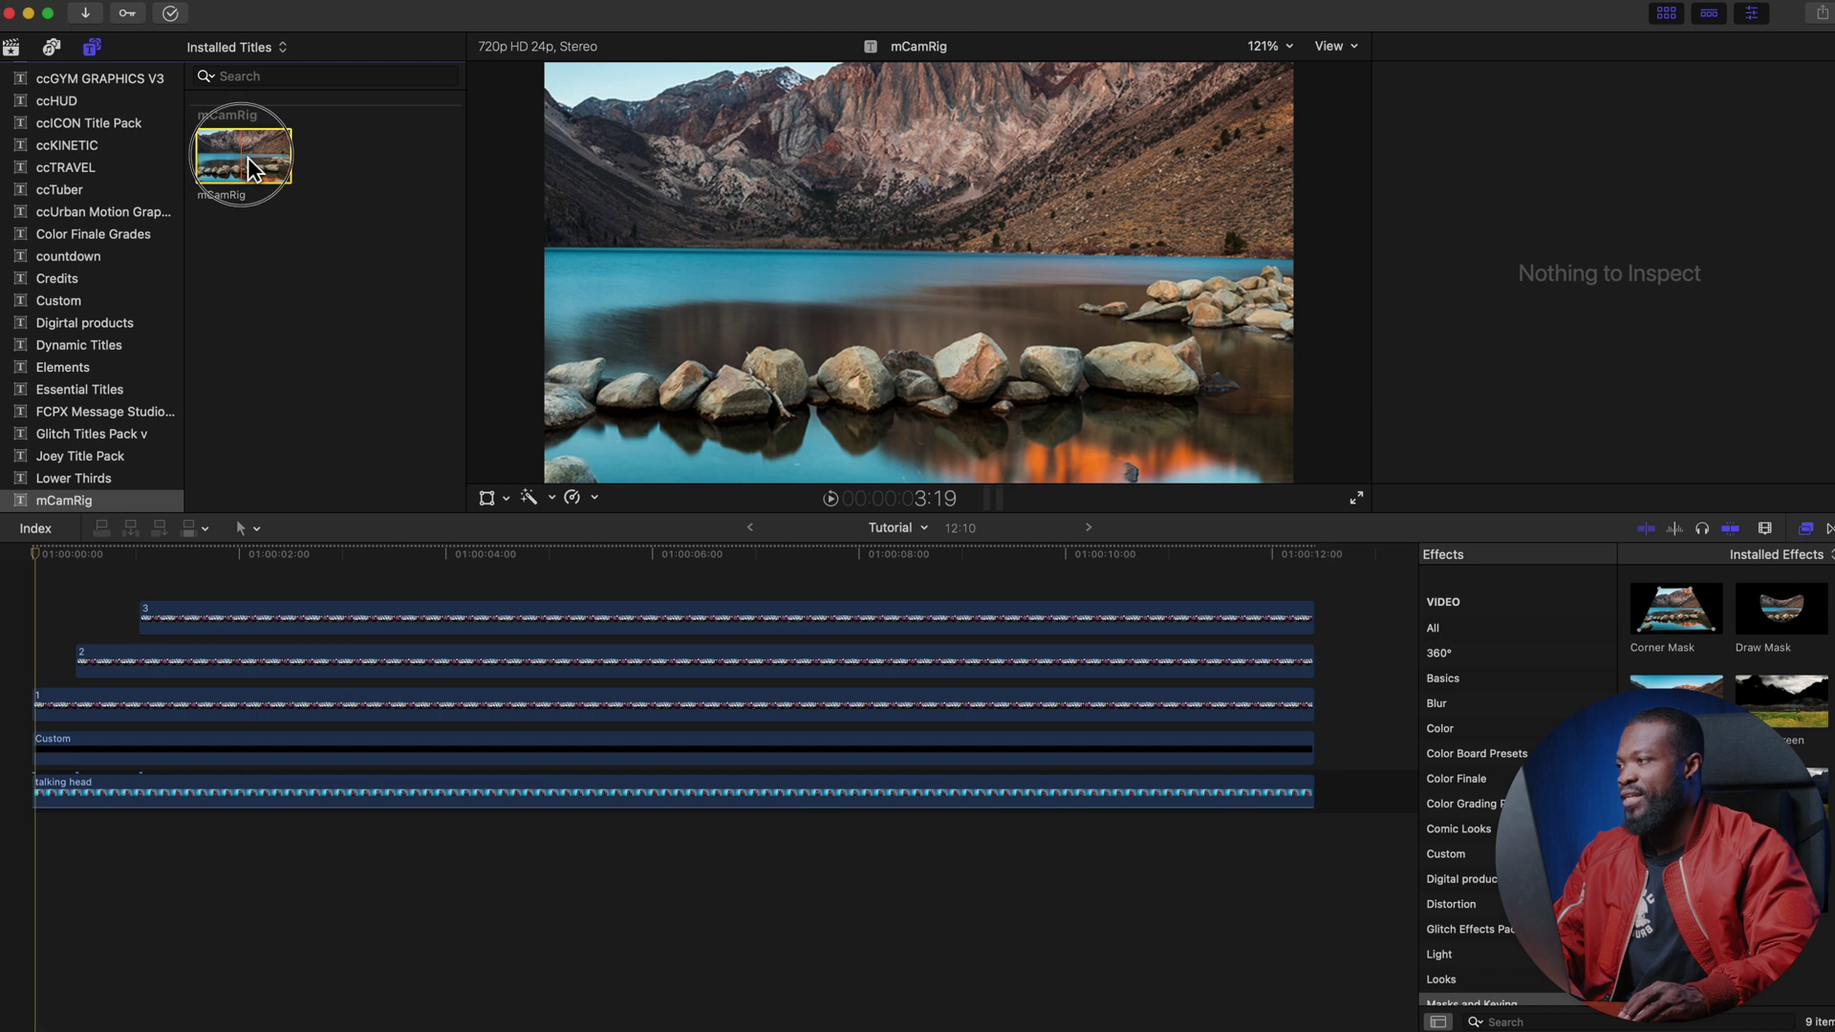
drag(252, 169, 43, 577)
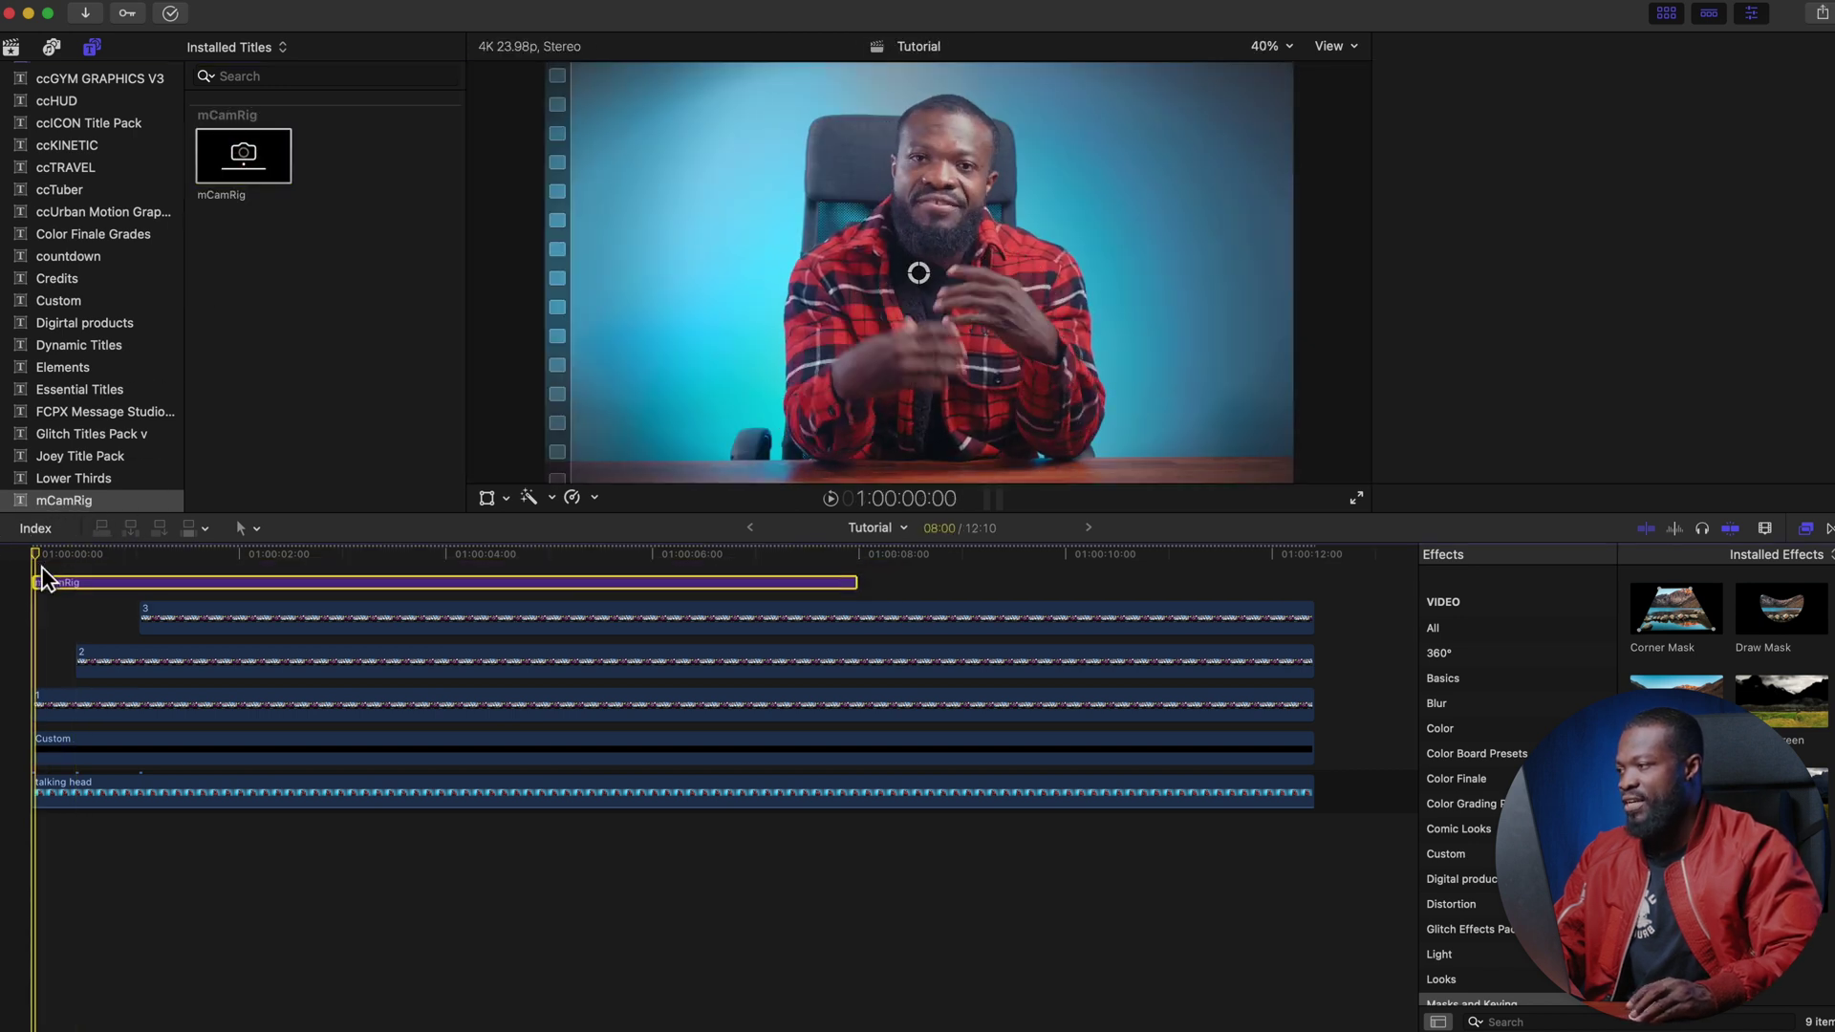
drag(856, 584, 1312, 587)
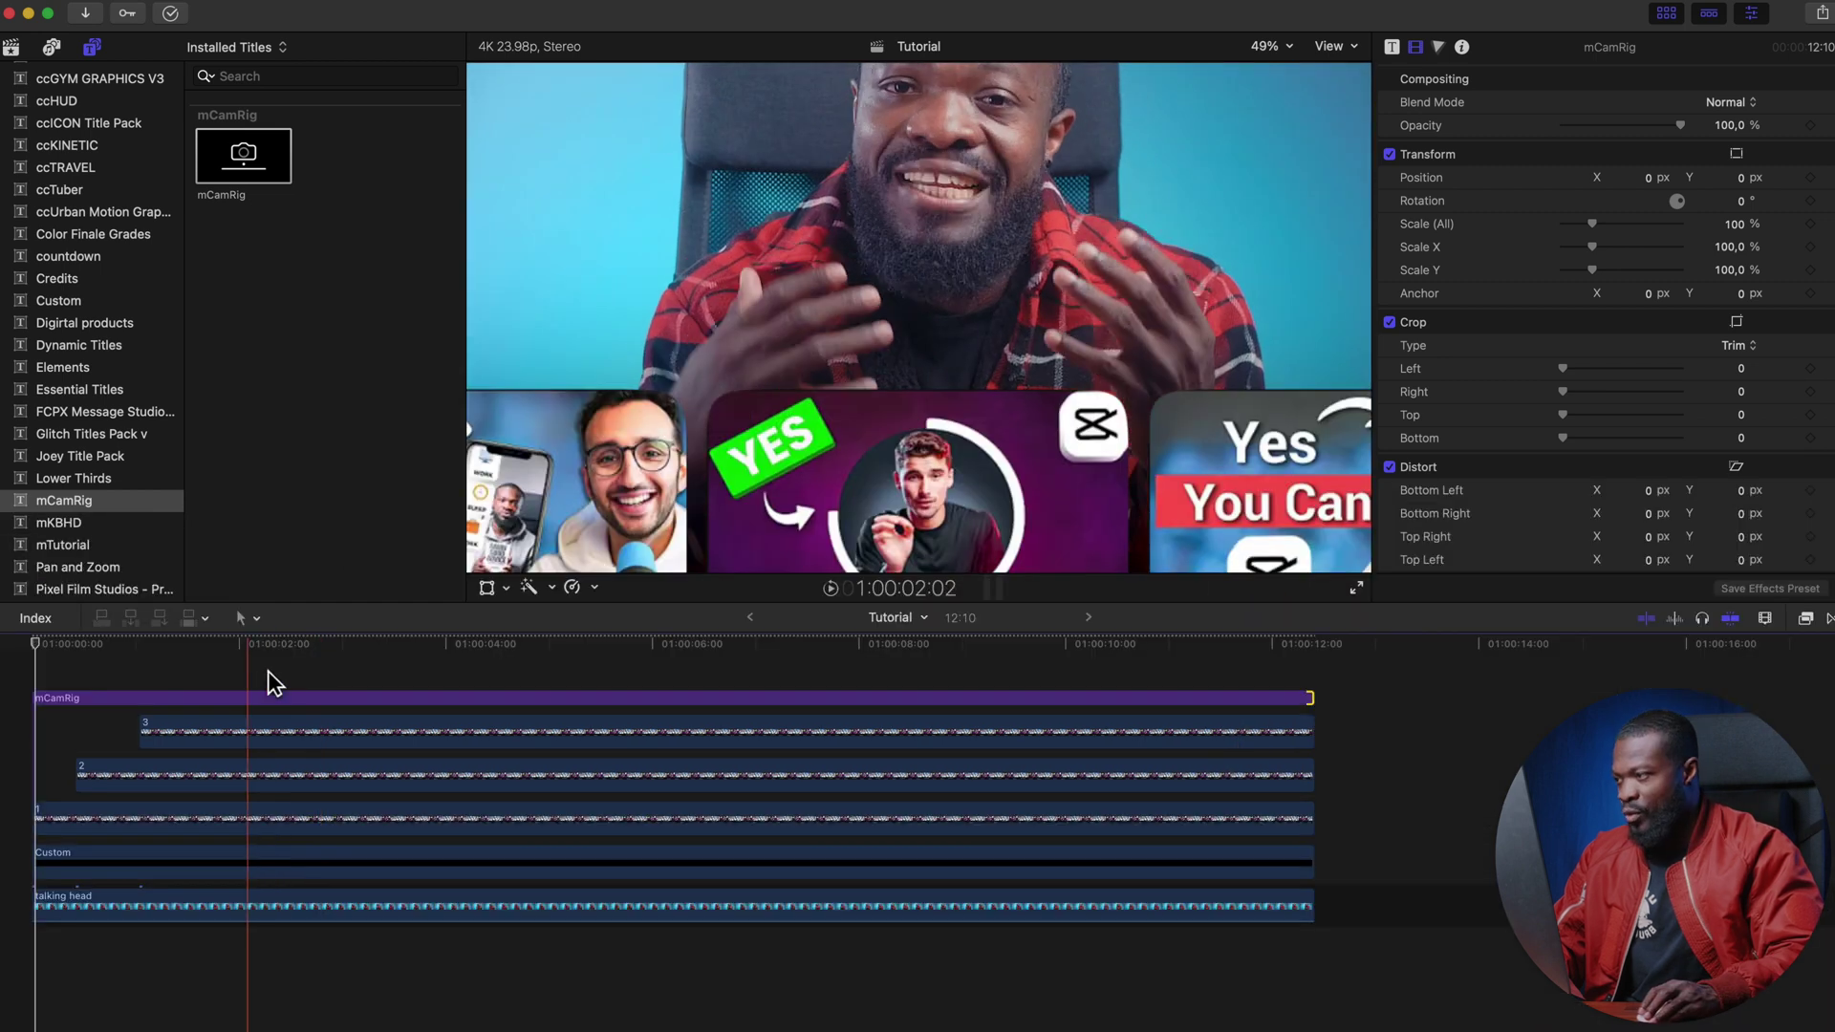
- Turn off In Animation and Out Animation in the mCamRig title's published parameters
click(402, 697)
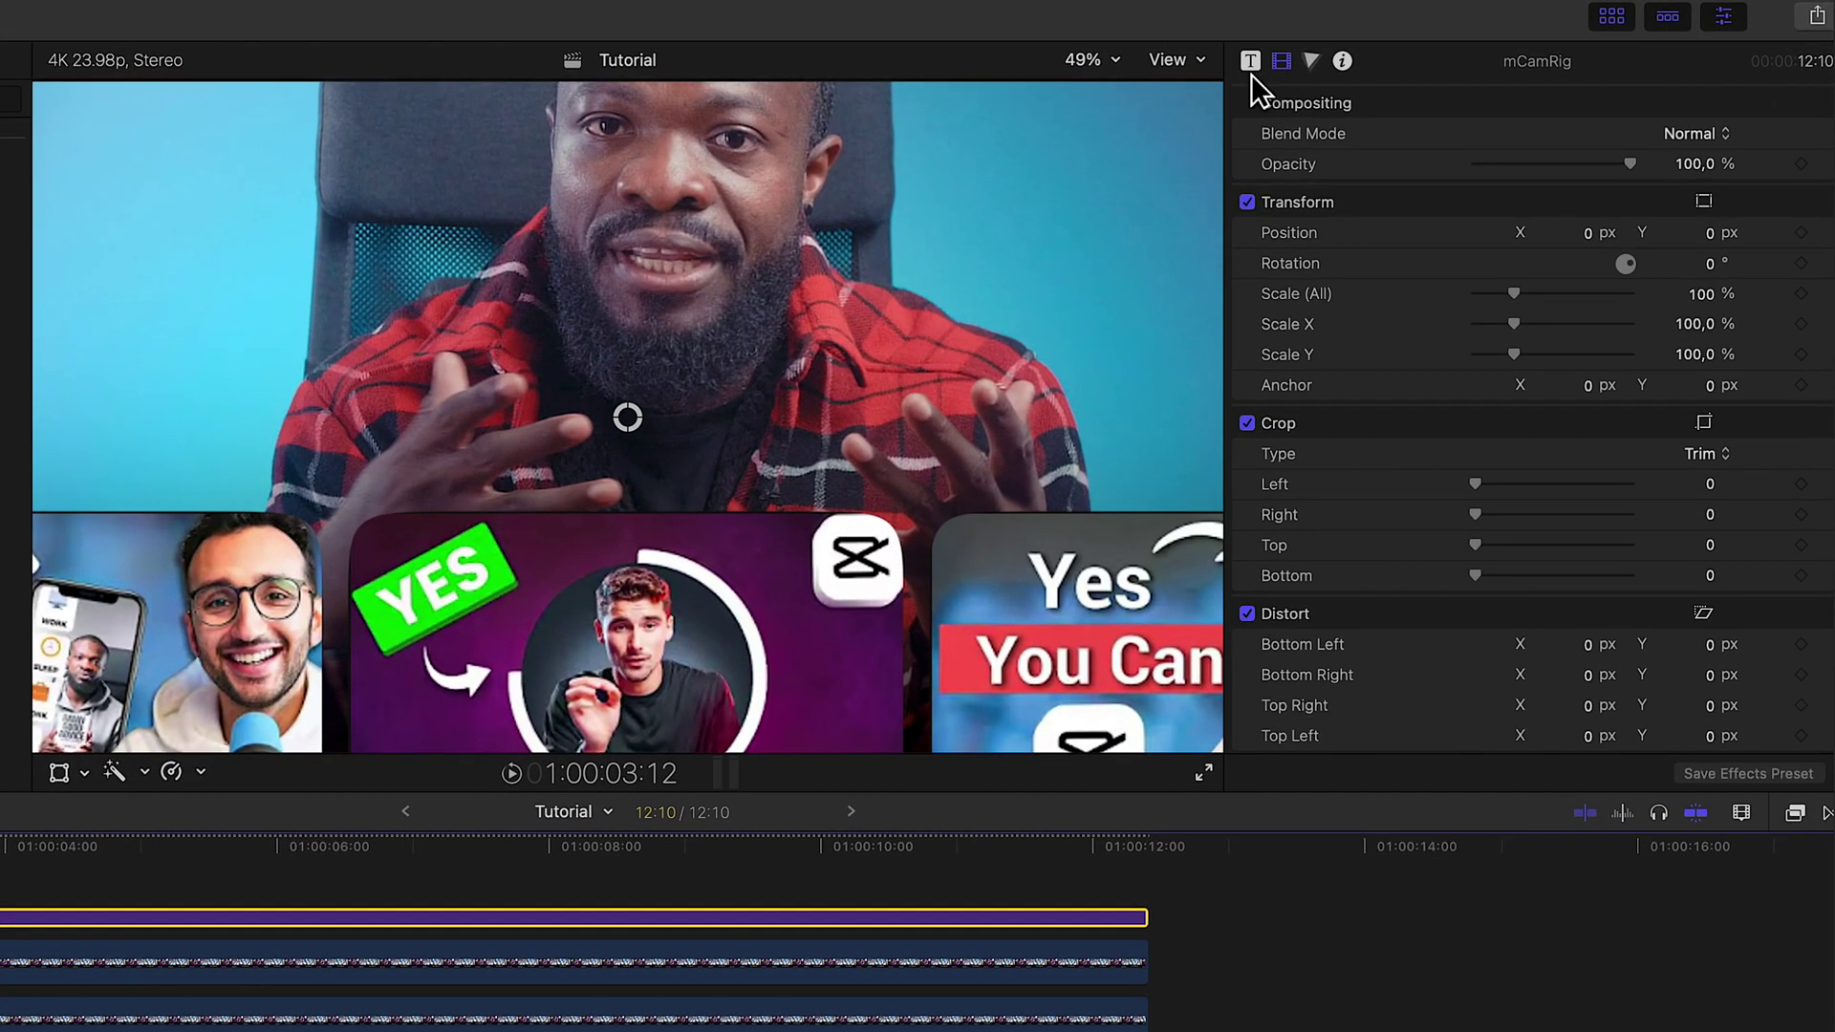
click(1252, 67)
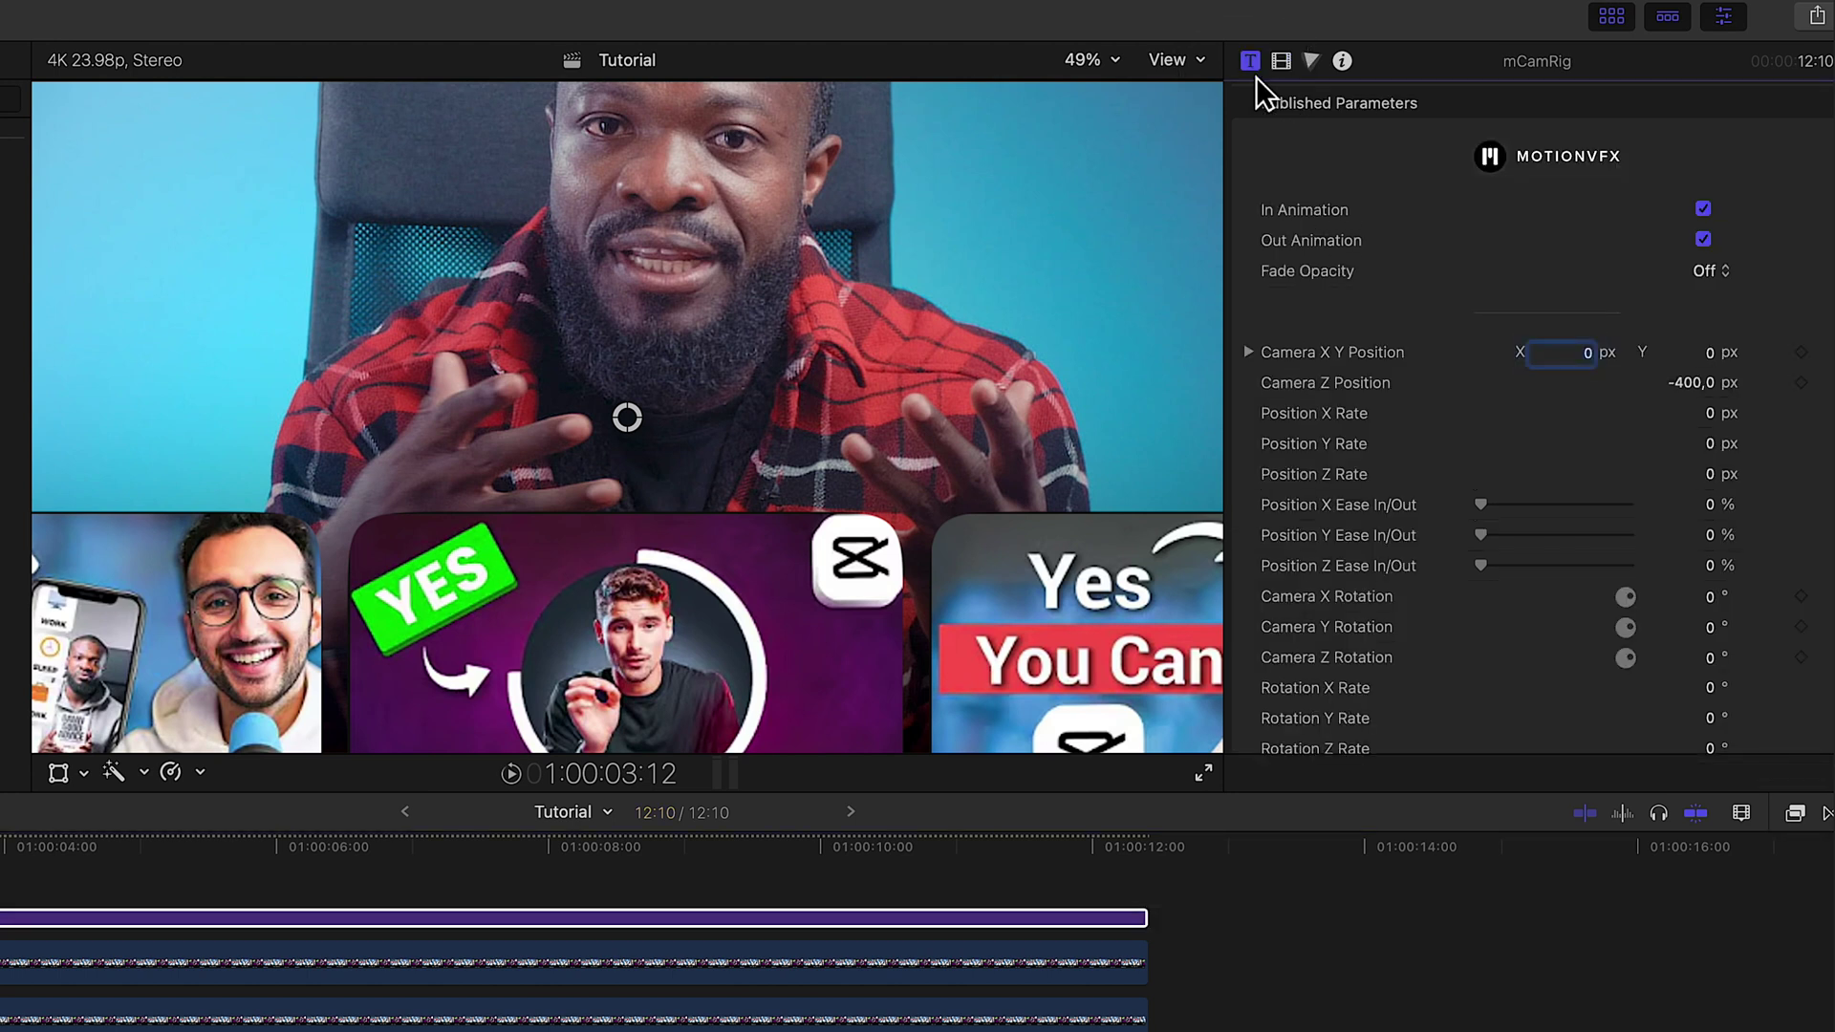
click(1705, 209)
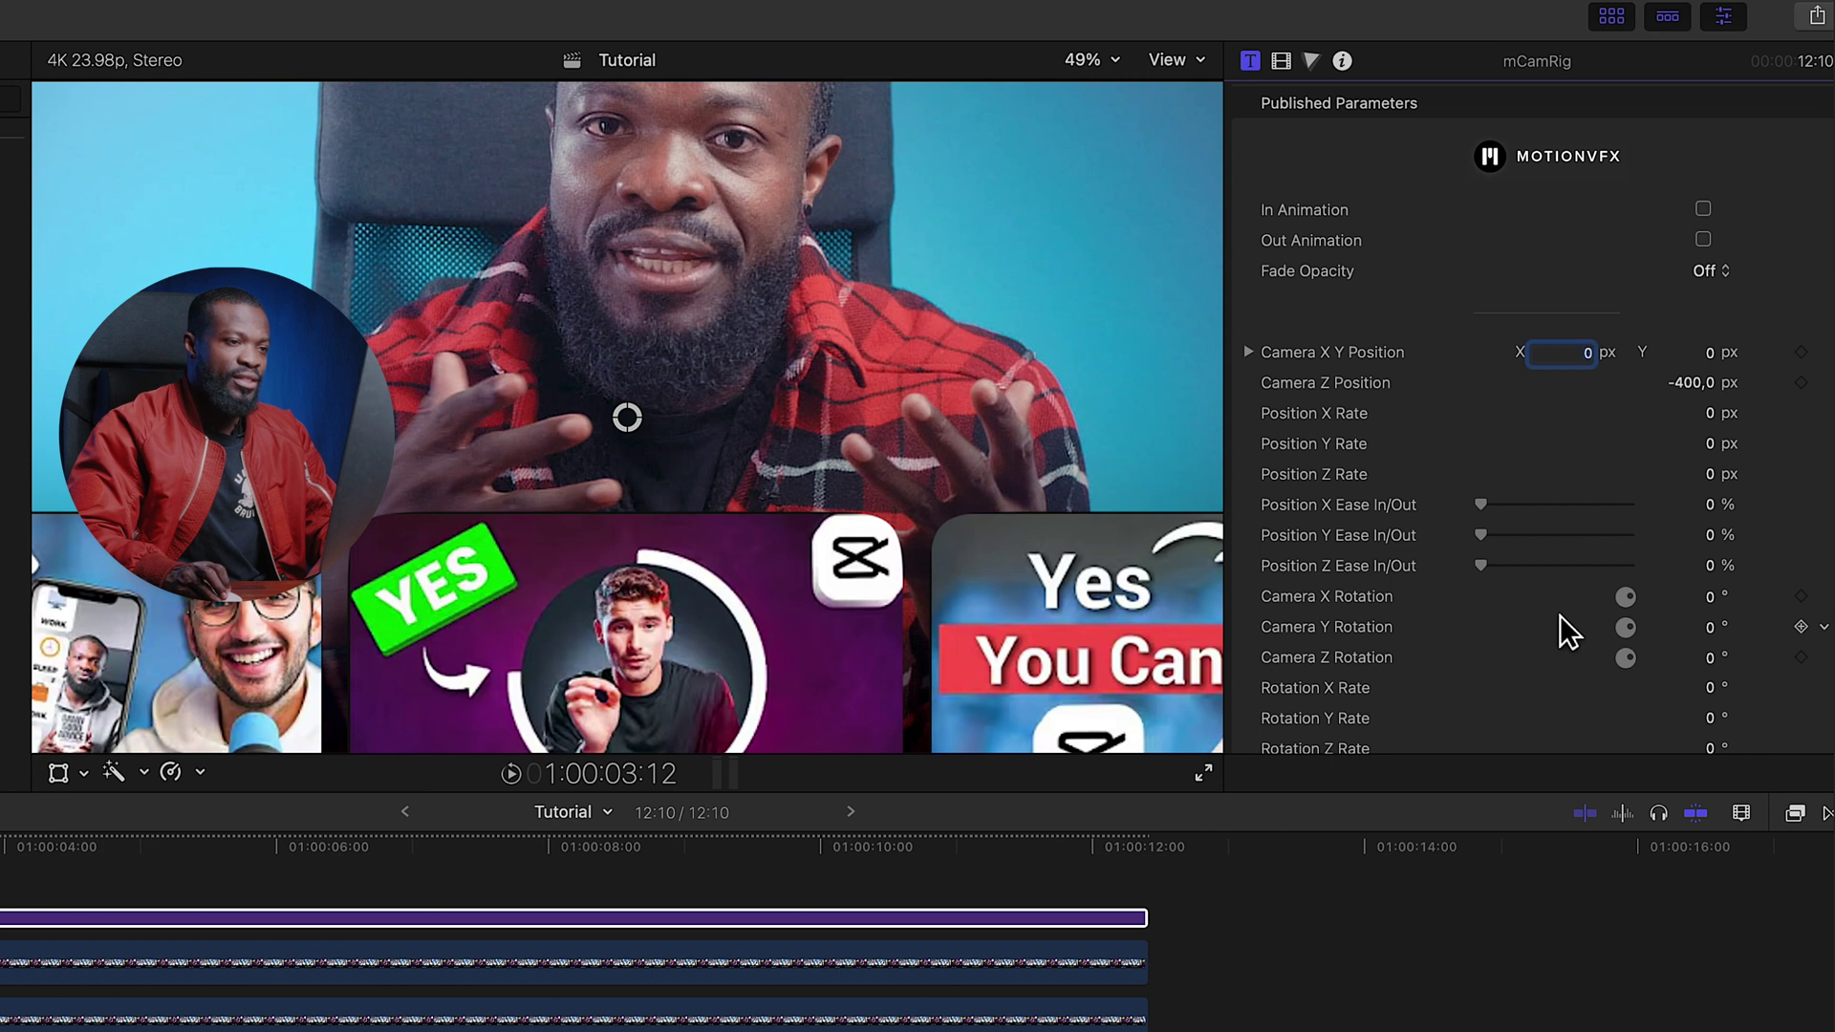
- Set the mCamRig title's Camera Angle Of View to 0°
scroll(1561, 617, down, 5)
scroll(1560, 615, down, 1)
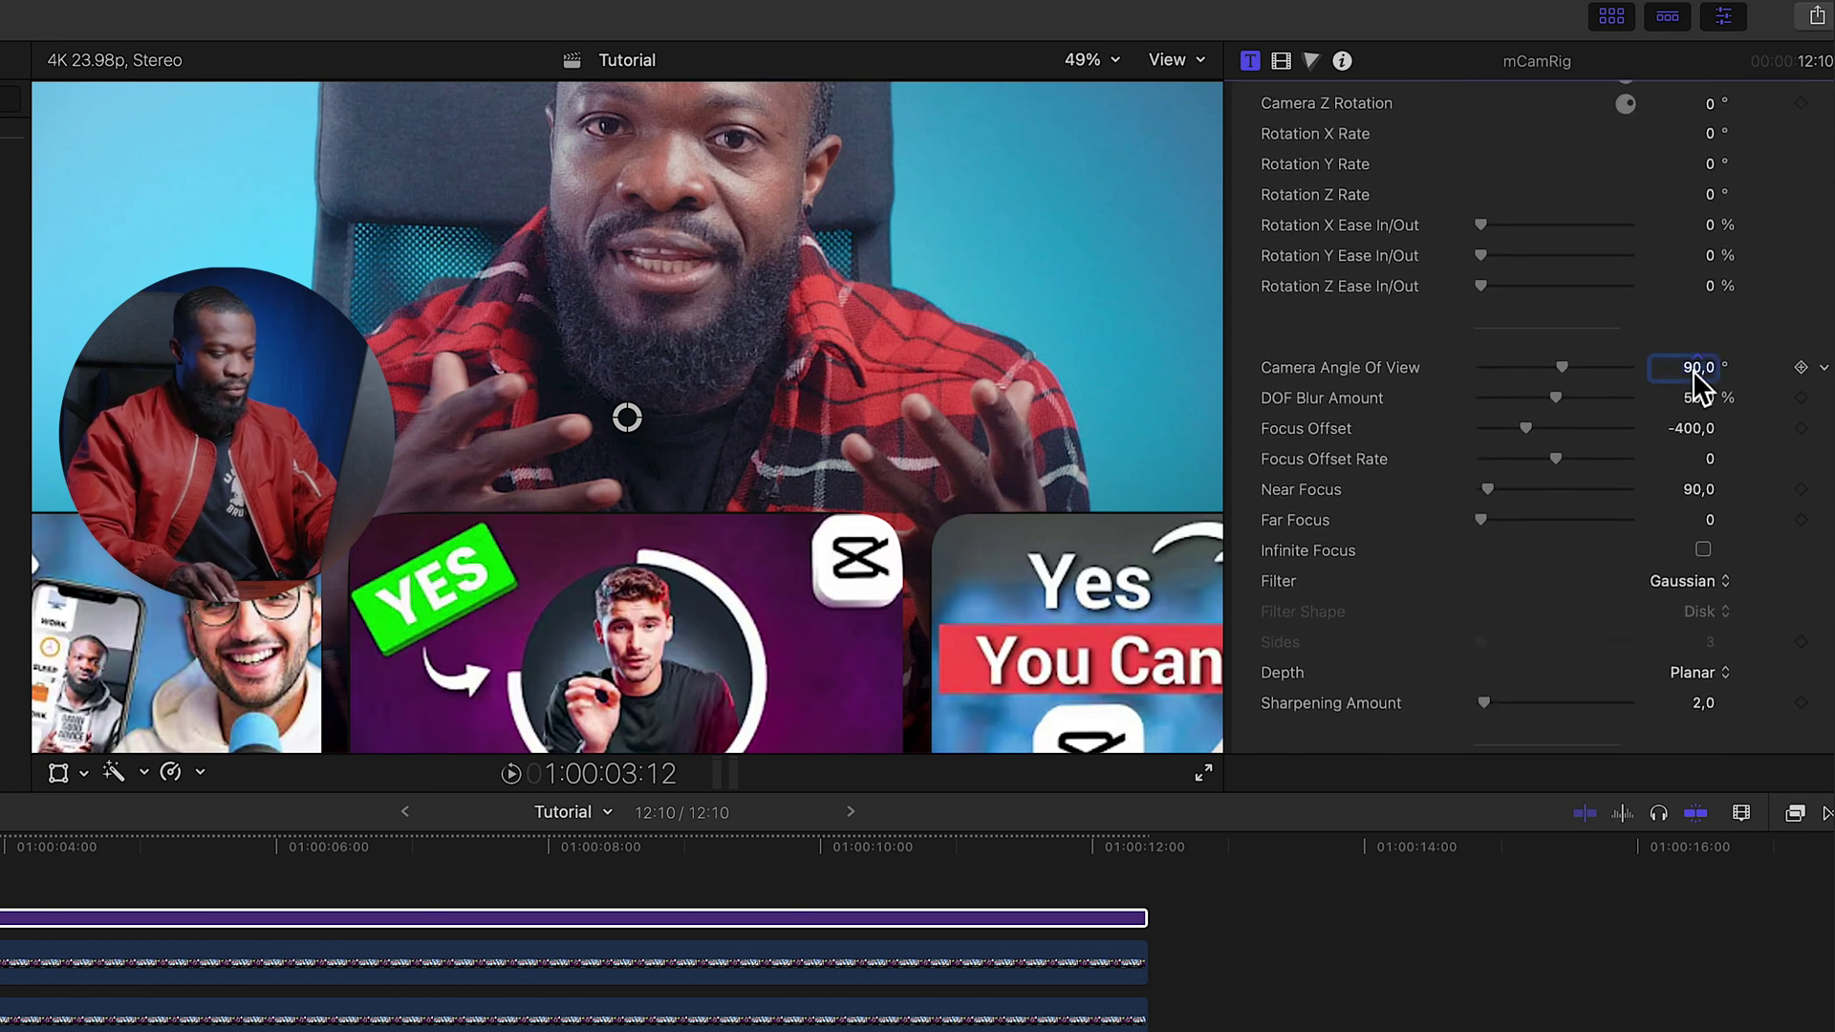
text(0)
key(Return)
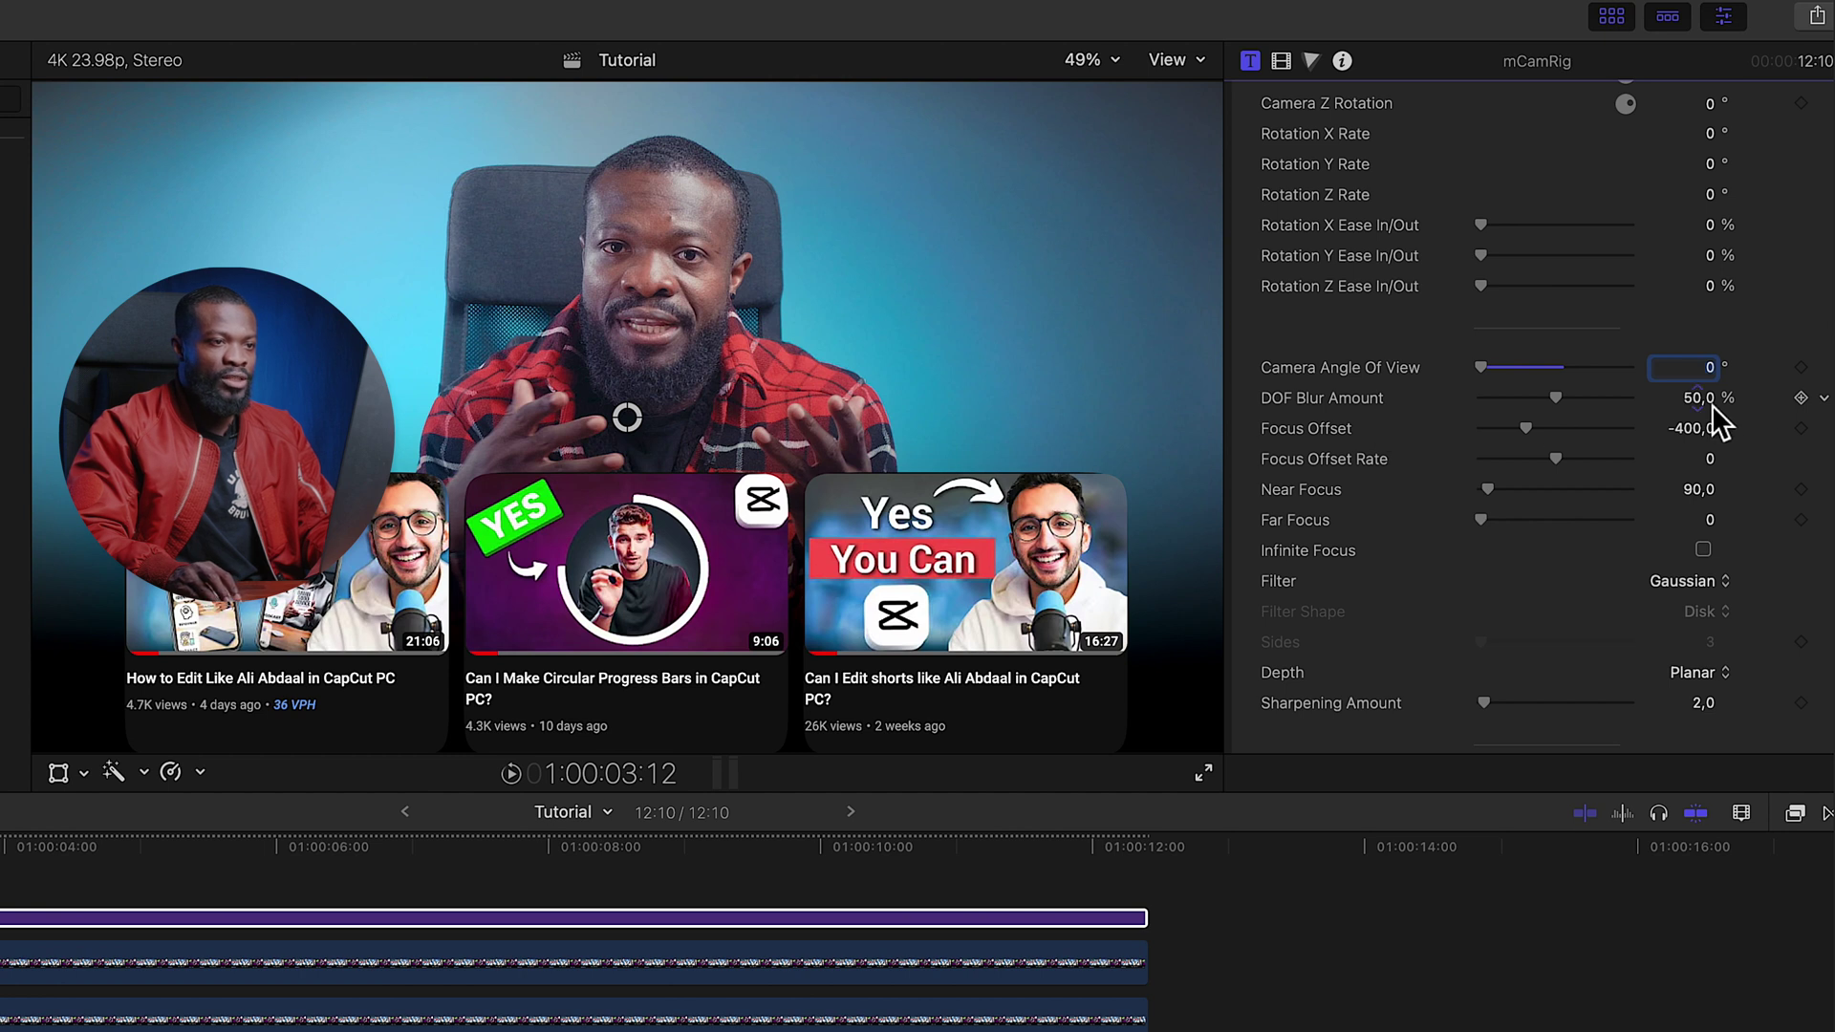
- Enable Wriggle on the mCamRig title and reduce the Wriggle Strength to 0.1
scroll(1540, 548, down, 11)
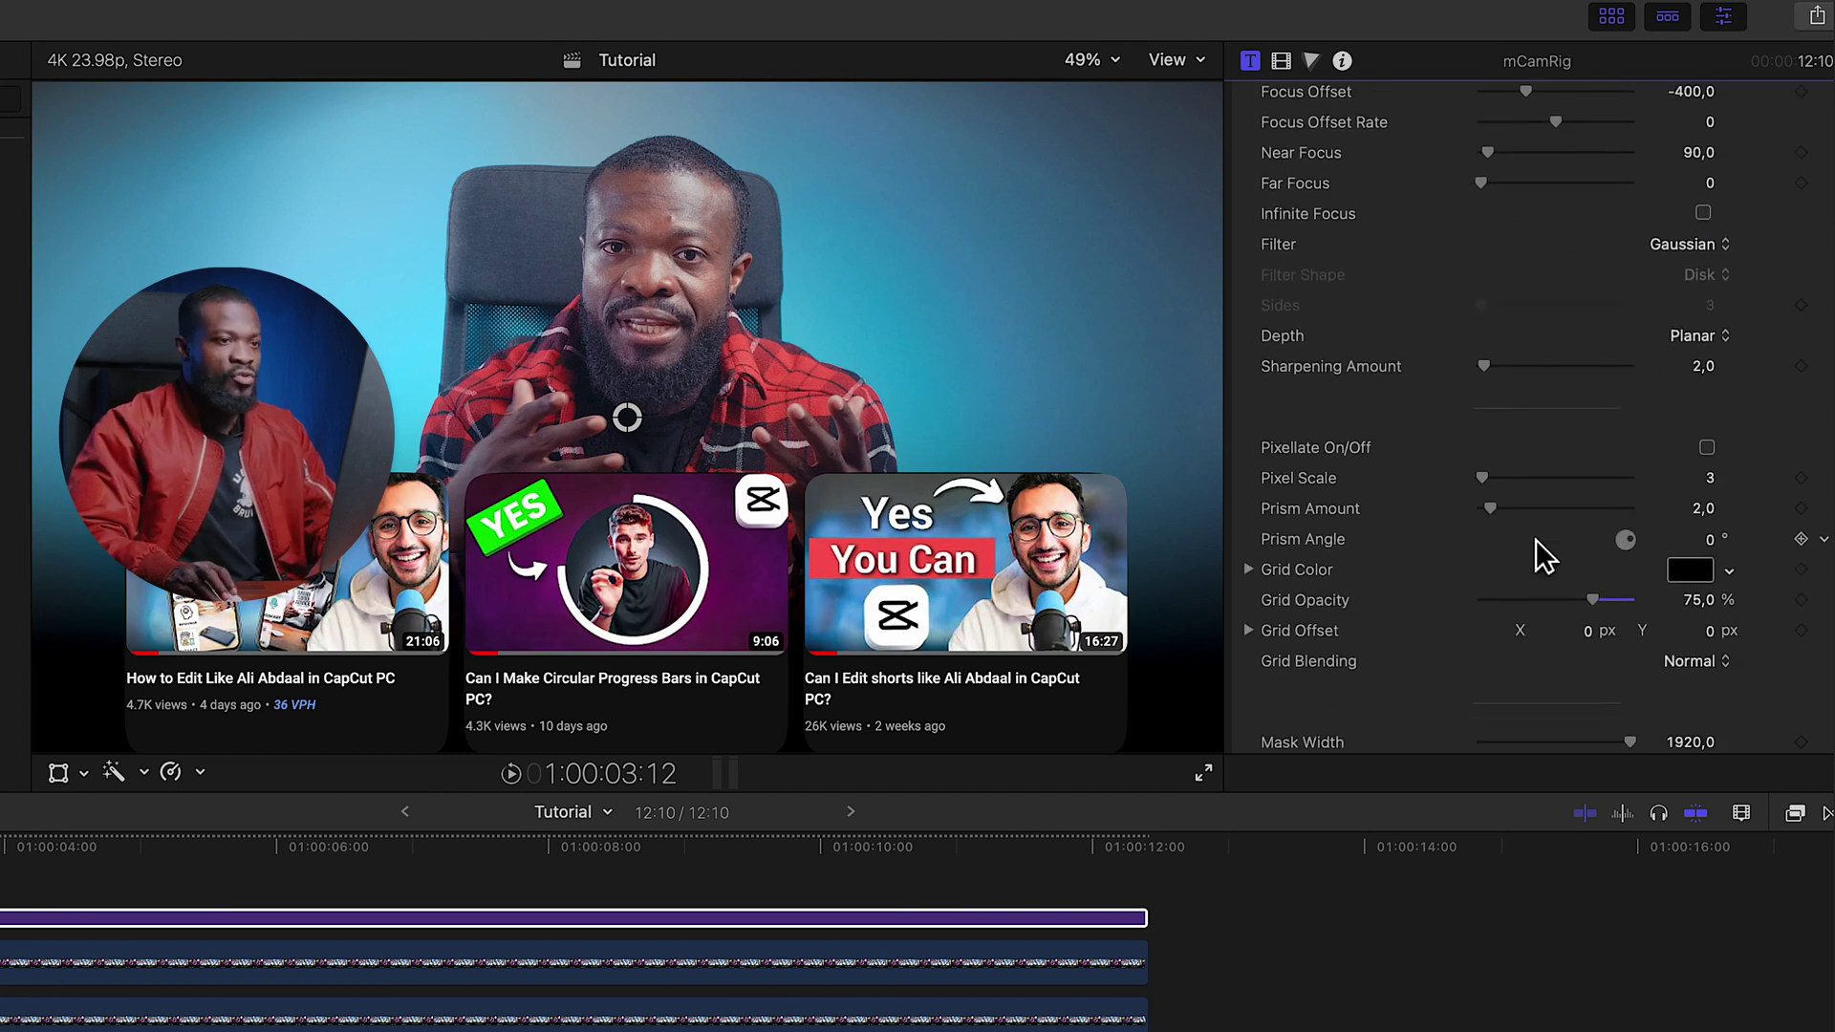
drag(1580, 702, 1422, 708)
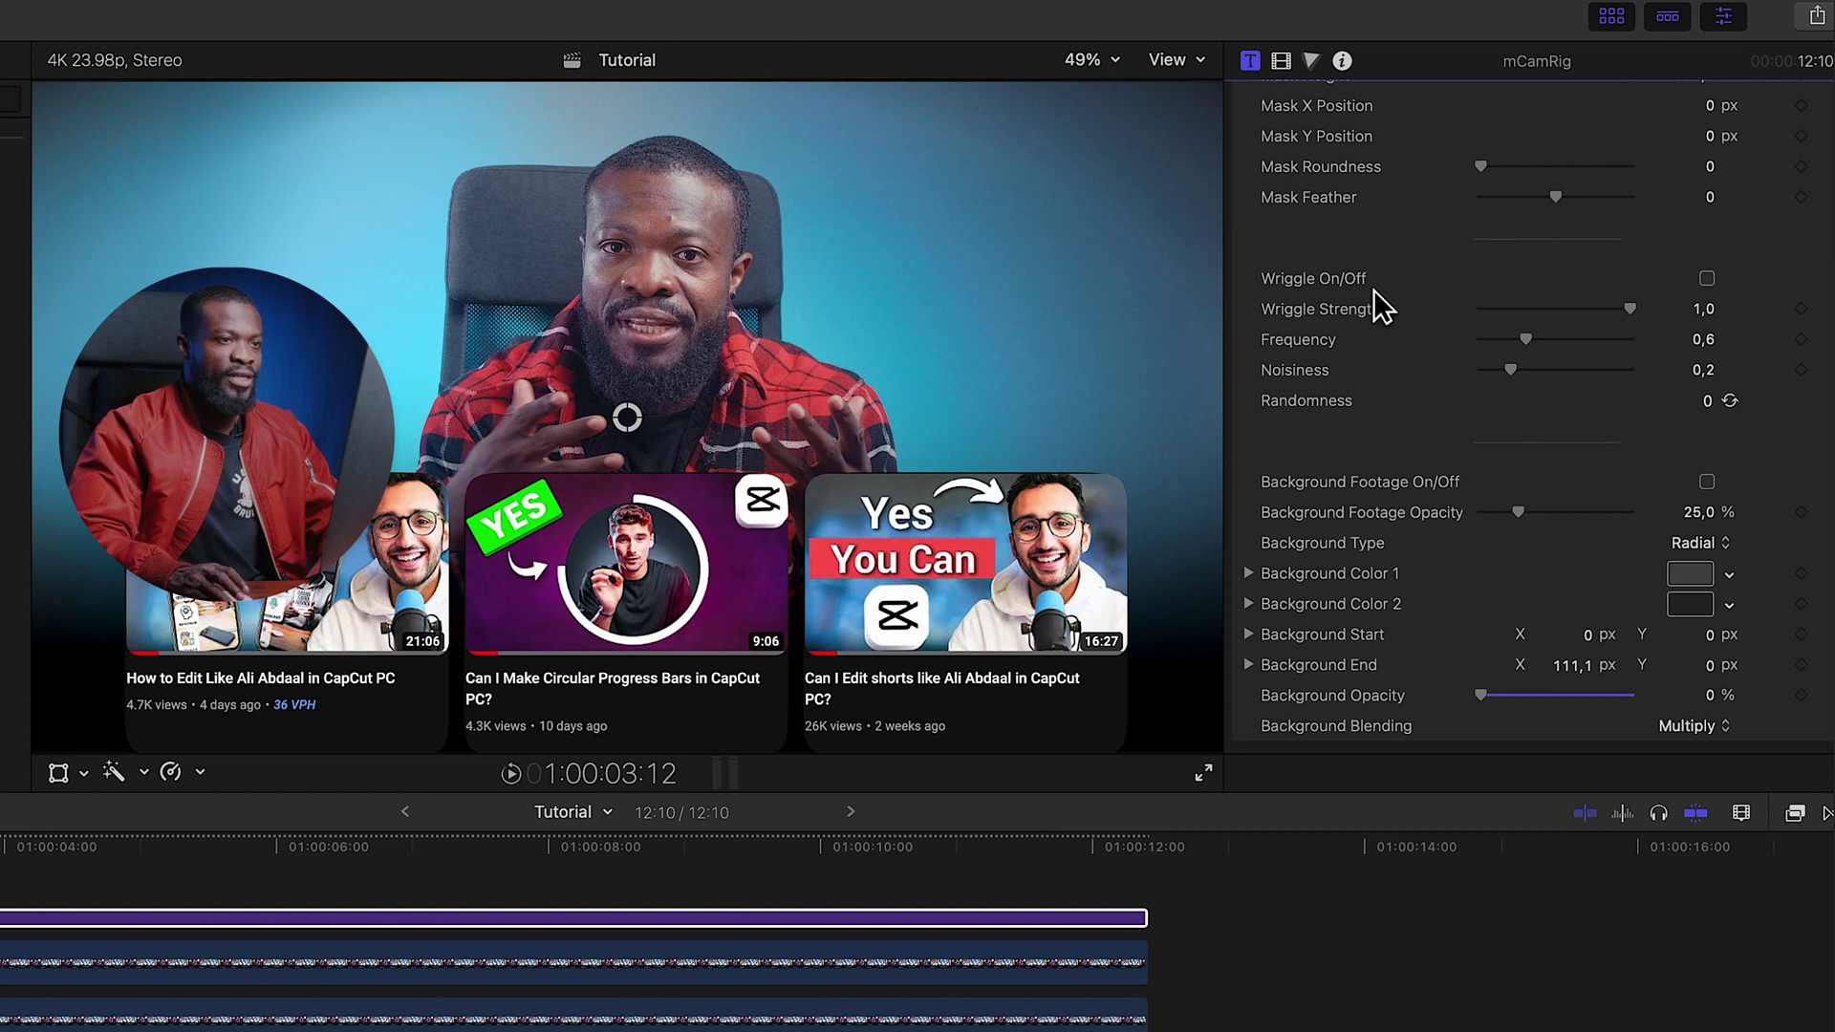
click(1711, 282)
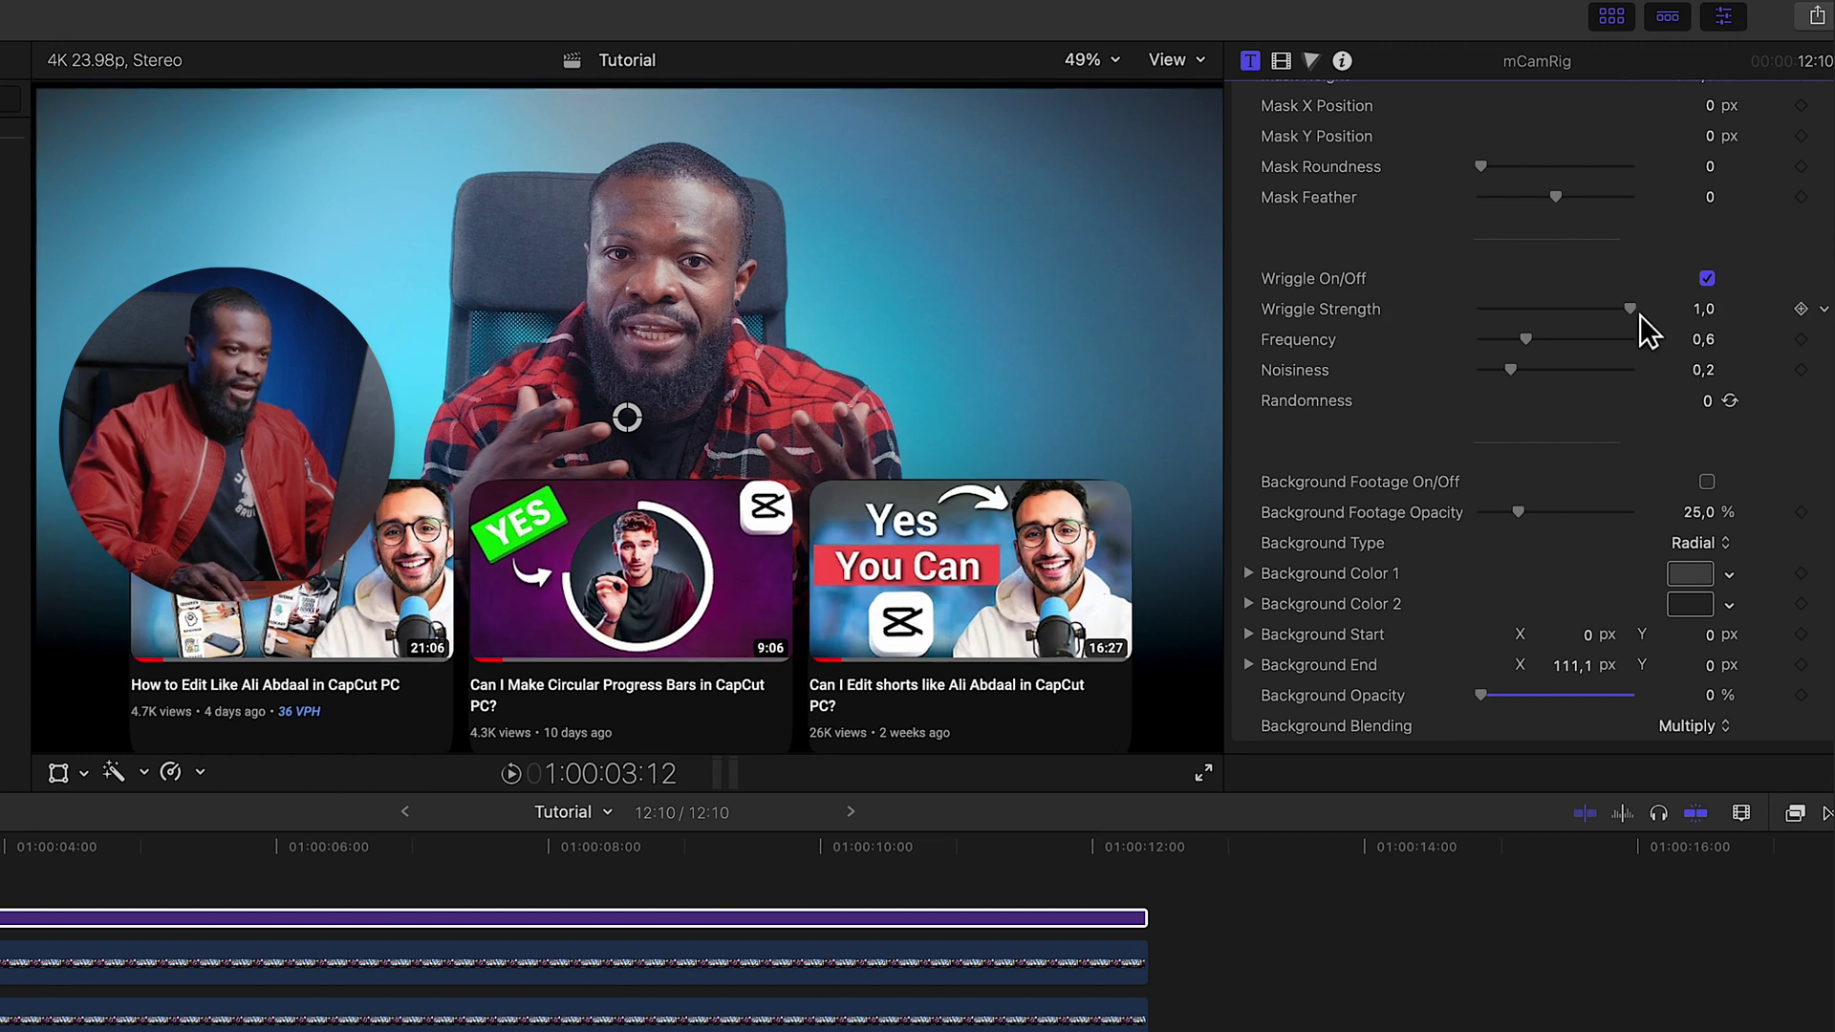
drag(1638, 318, 1527, 318)
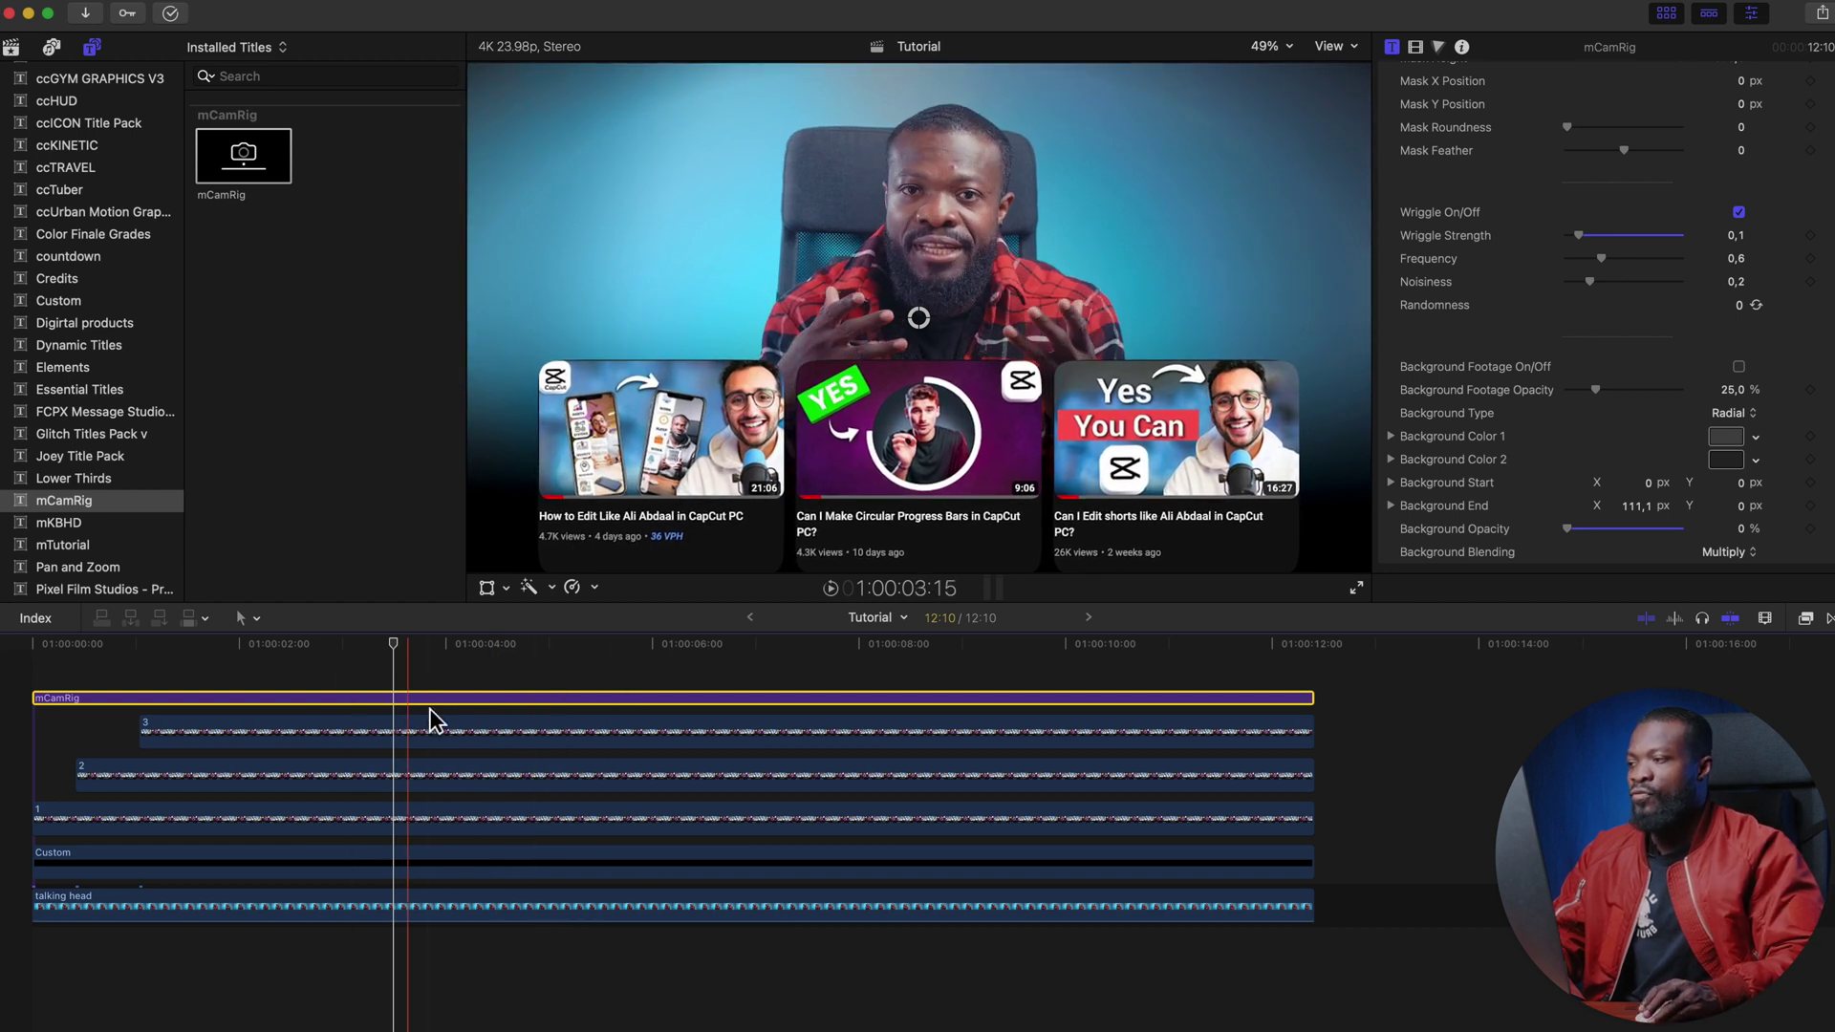
- Combine the mCamRig title and clips 1, 2 and 3 into a new compound clip named "images"
click(332, 698)
drag(332, 699, 333, 827)
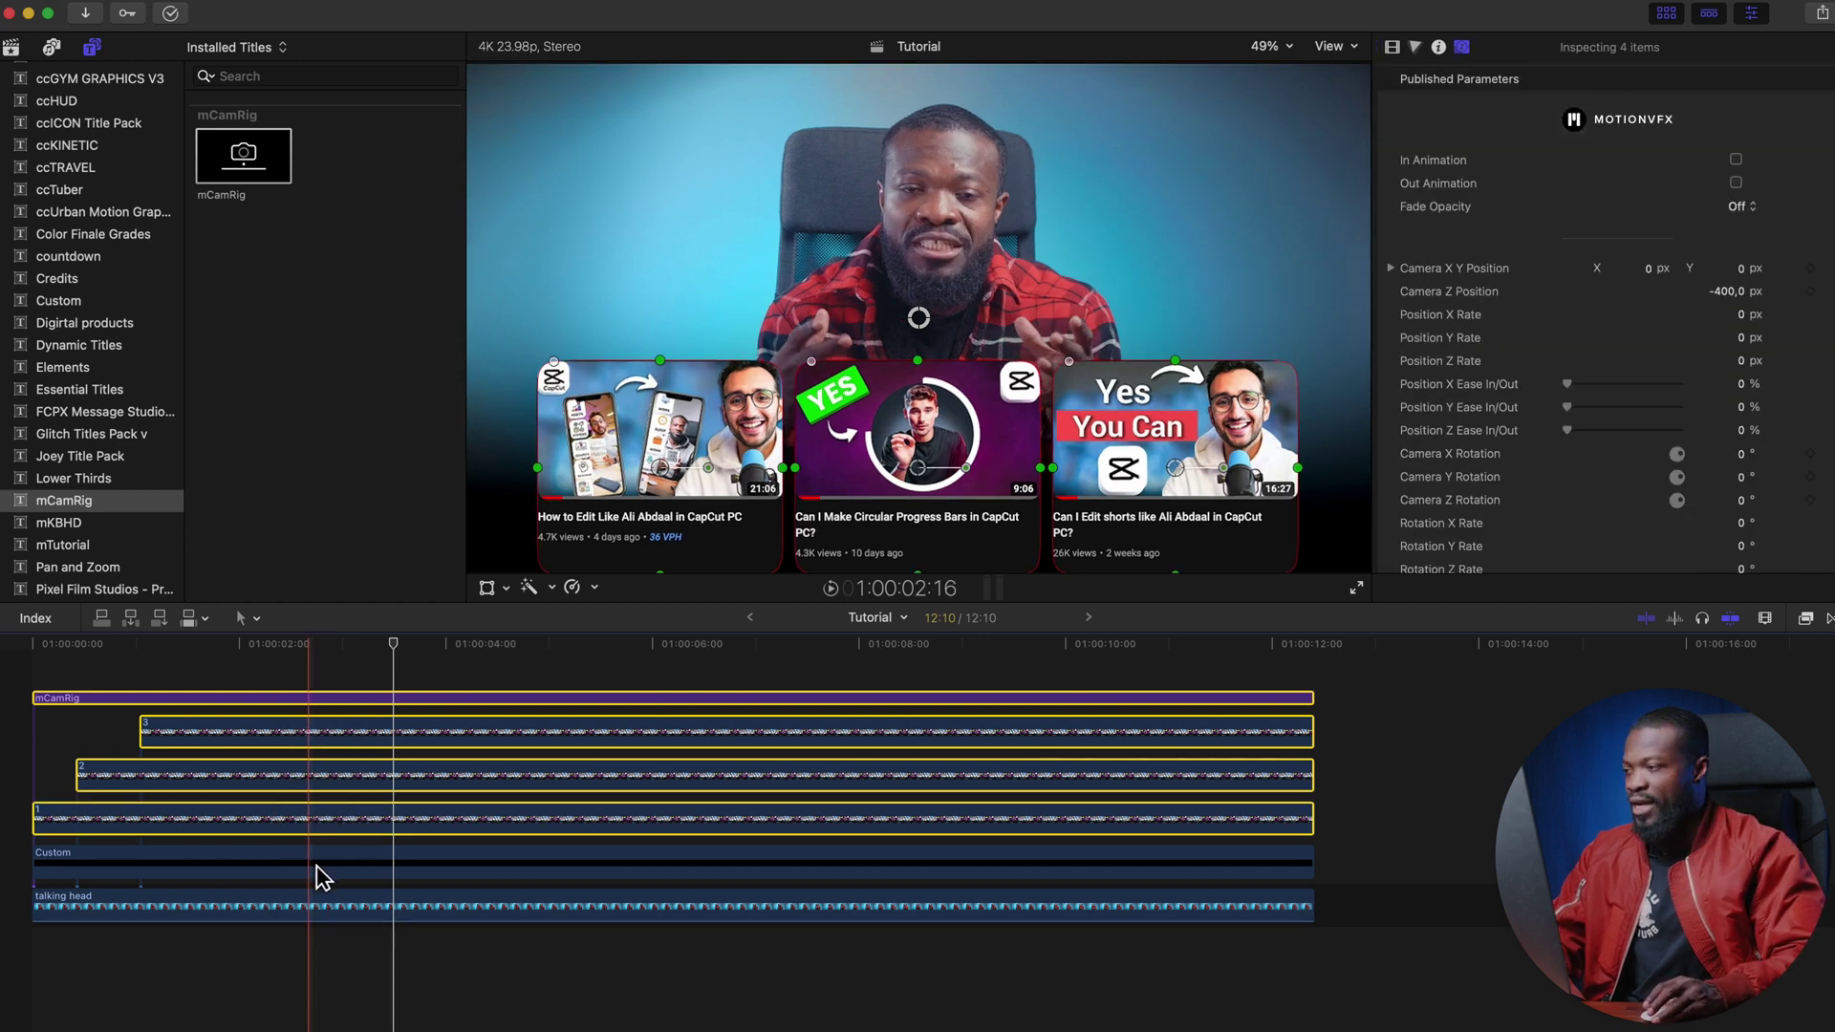
right_click(359, 814)
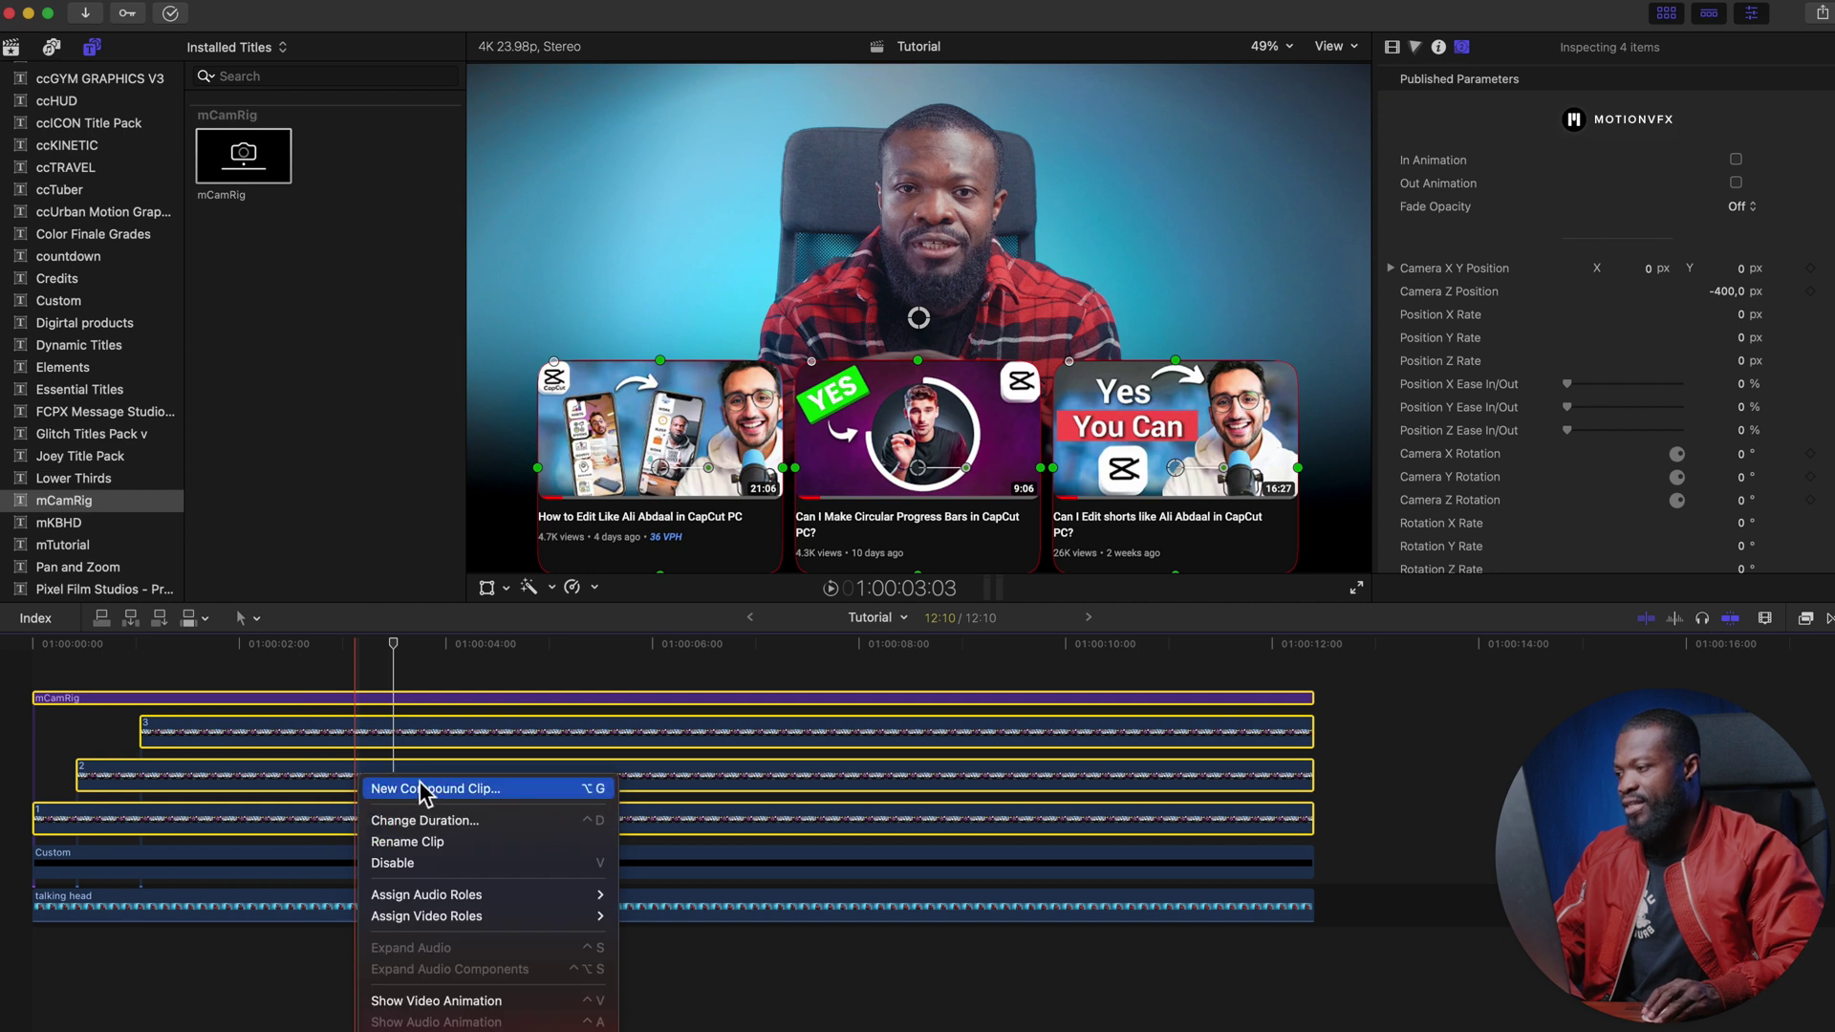
click(420, 790)
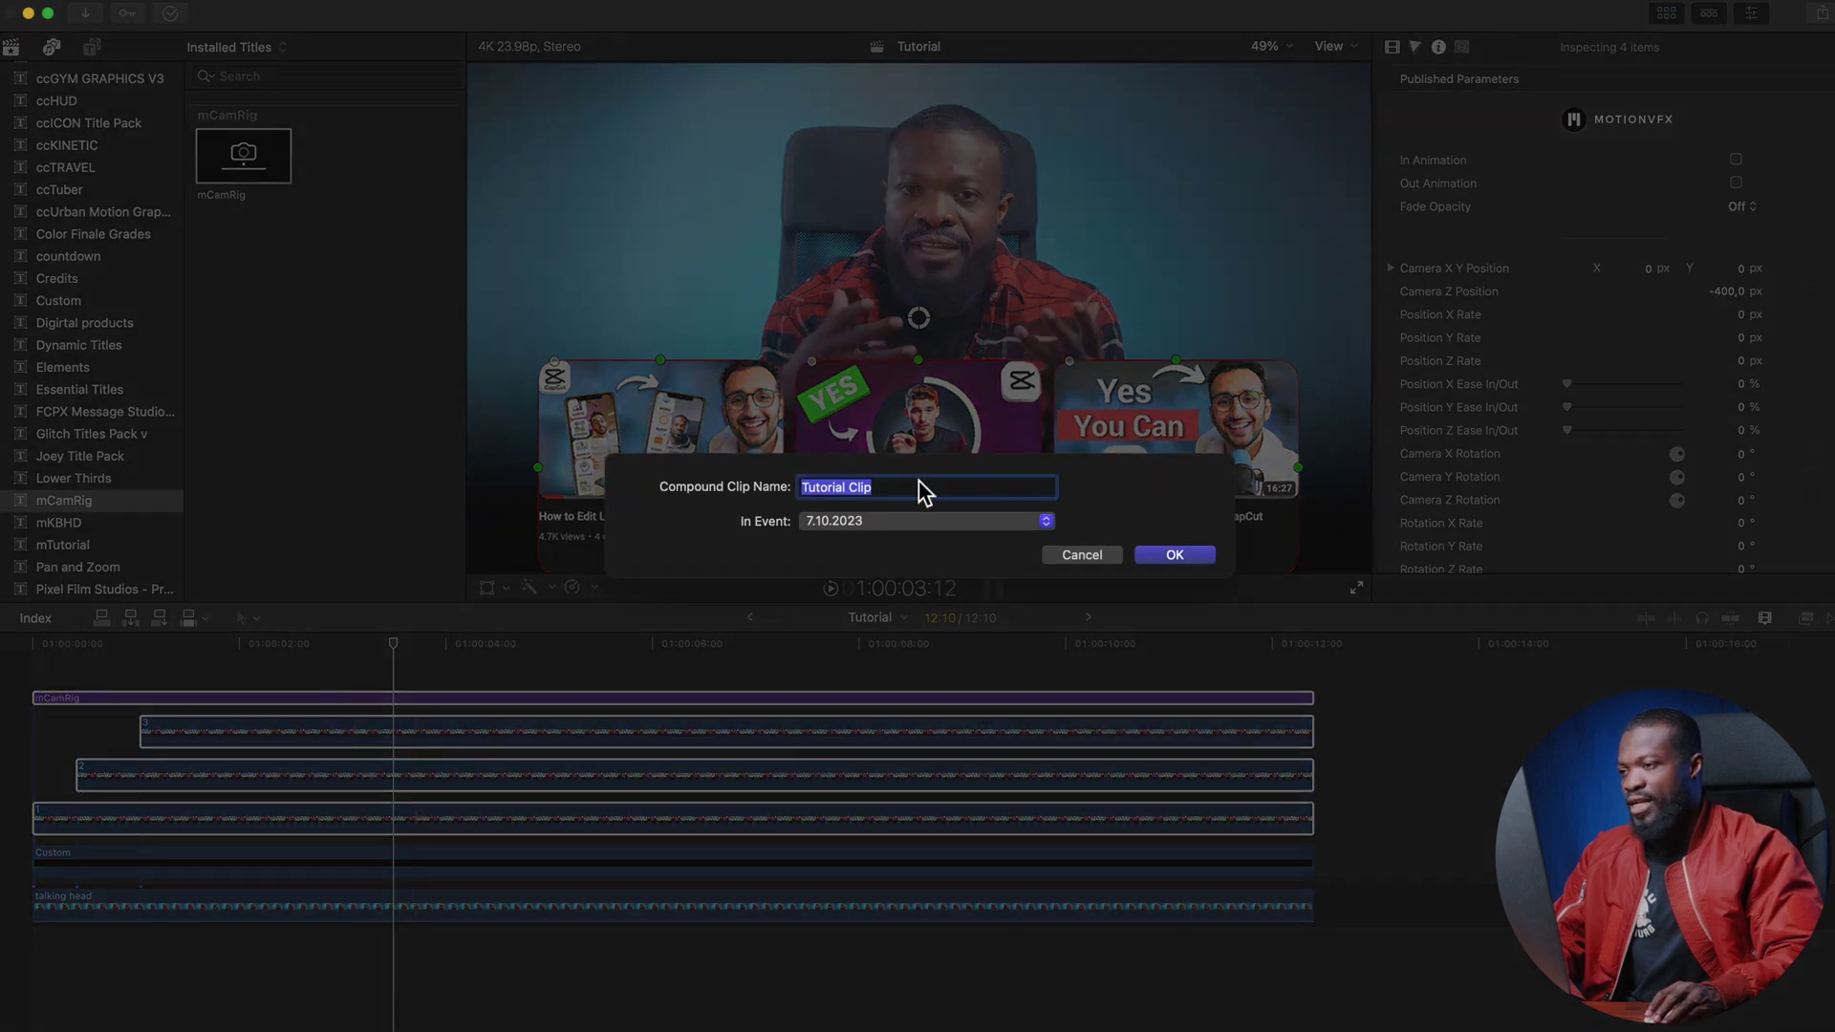
text(im)
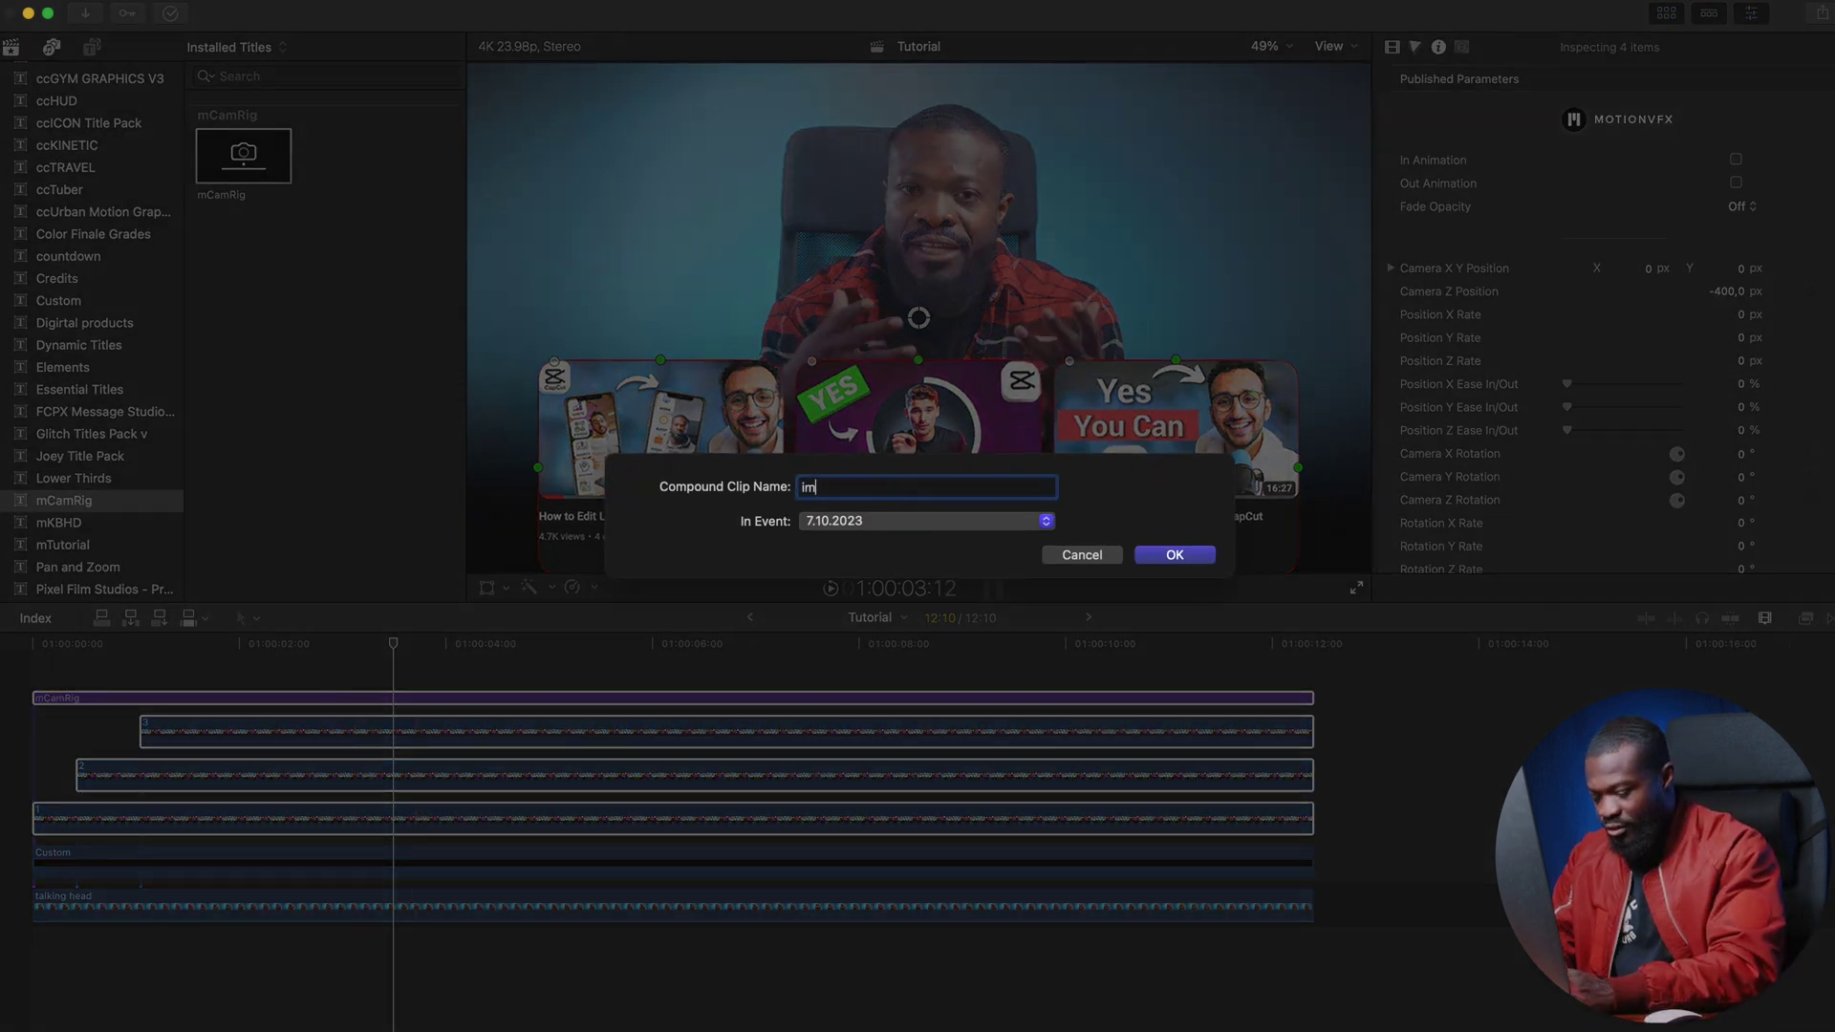
text(ages)
key(Return)
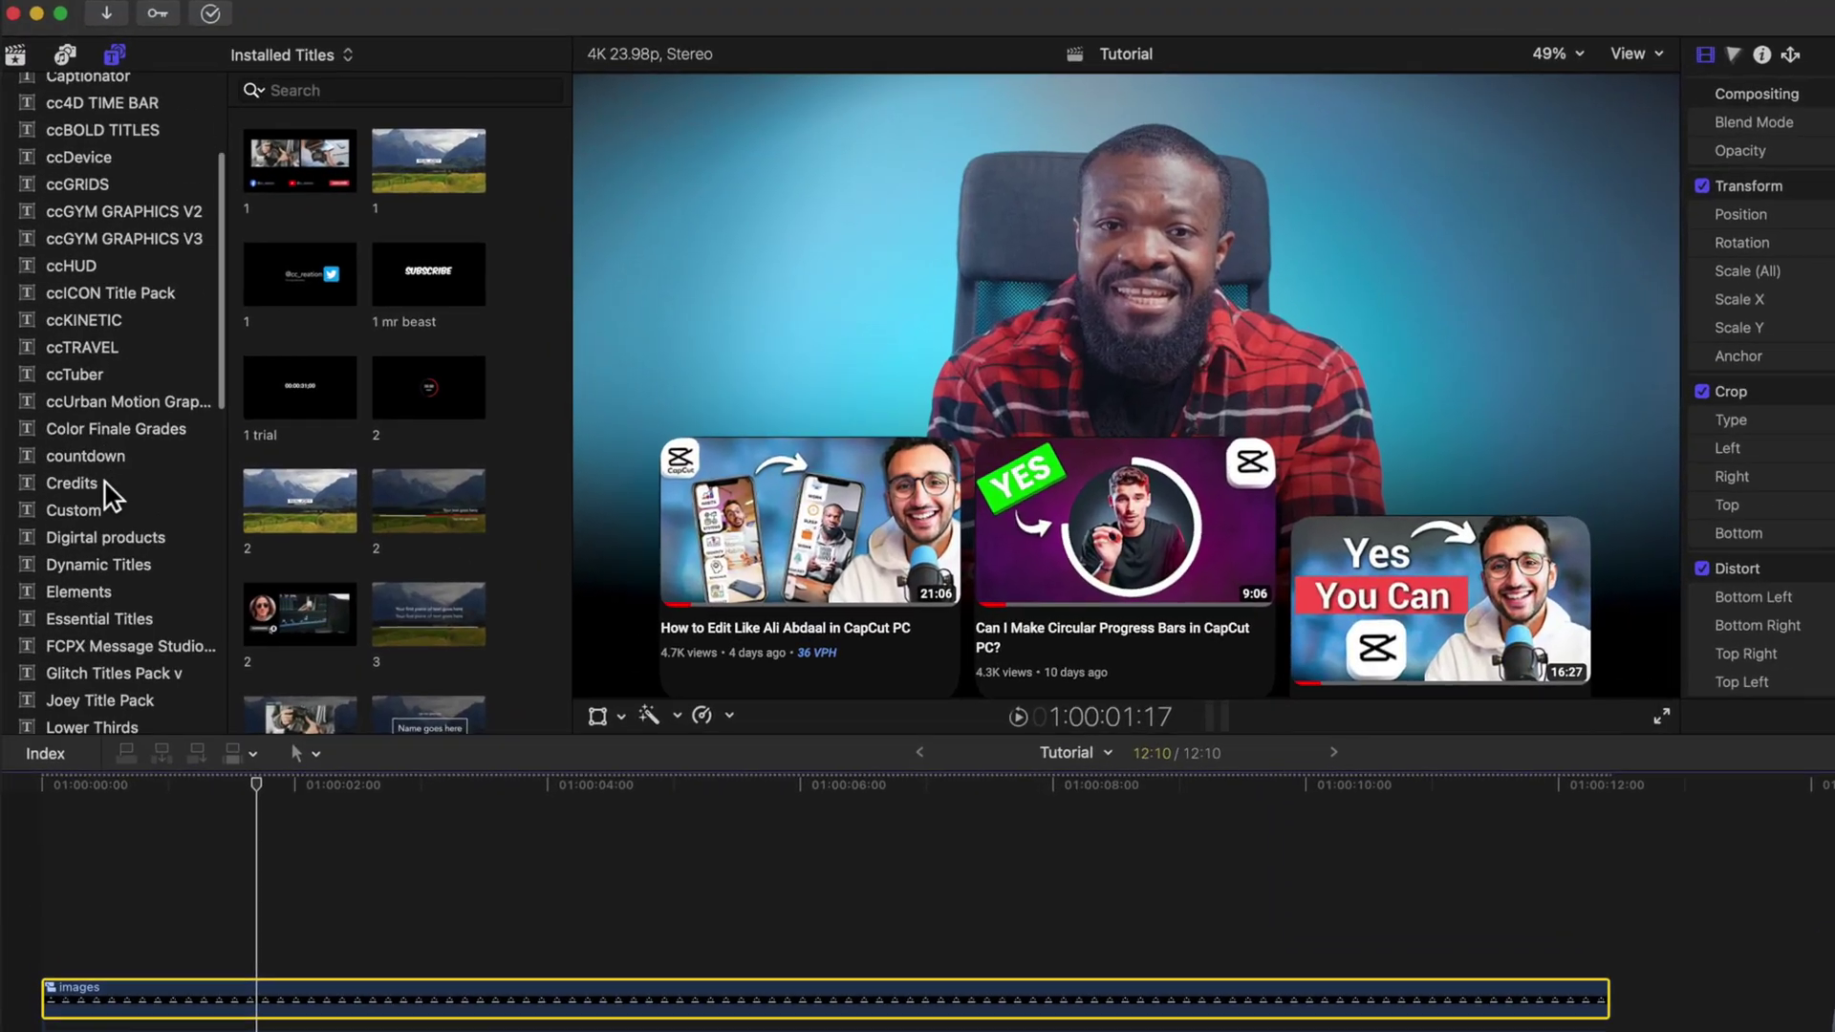
- Inside the images compound clip, add the VATO FX Motion Blur 16 360 title above mCamRig from the first frame to the clips' end
scroll(60, 526, down, 5)
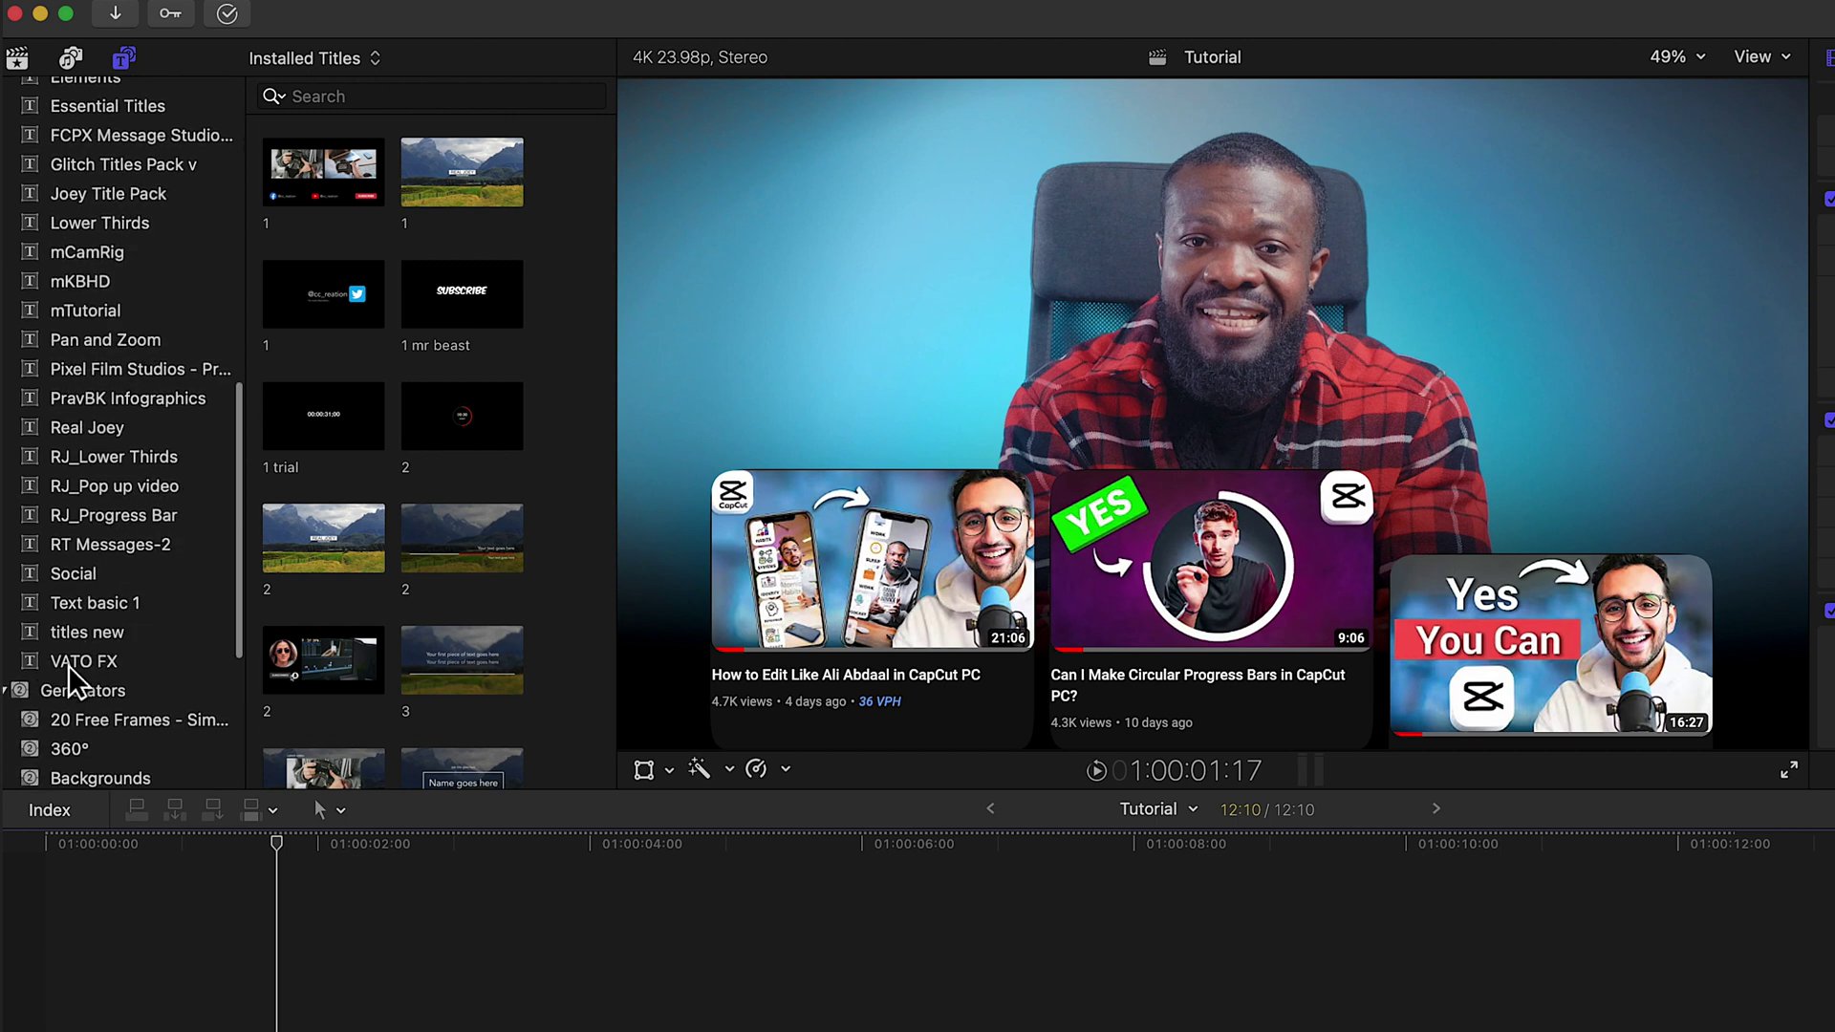
click(84, 660)
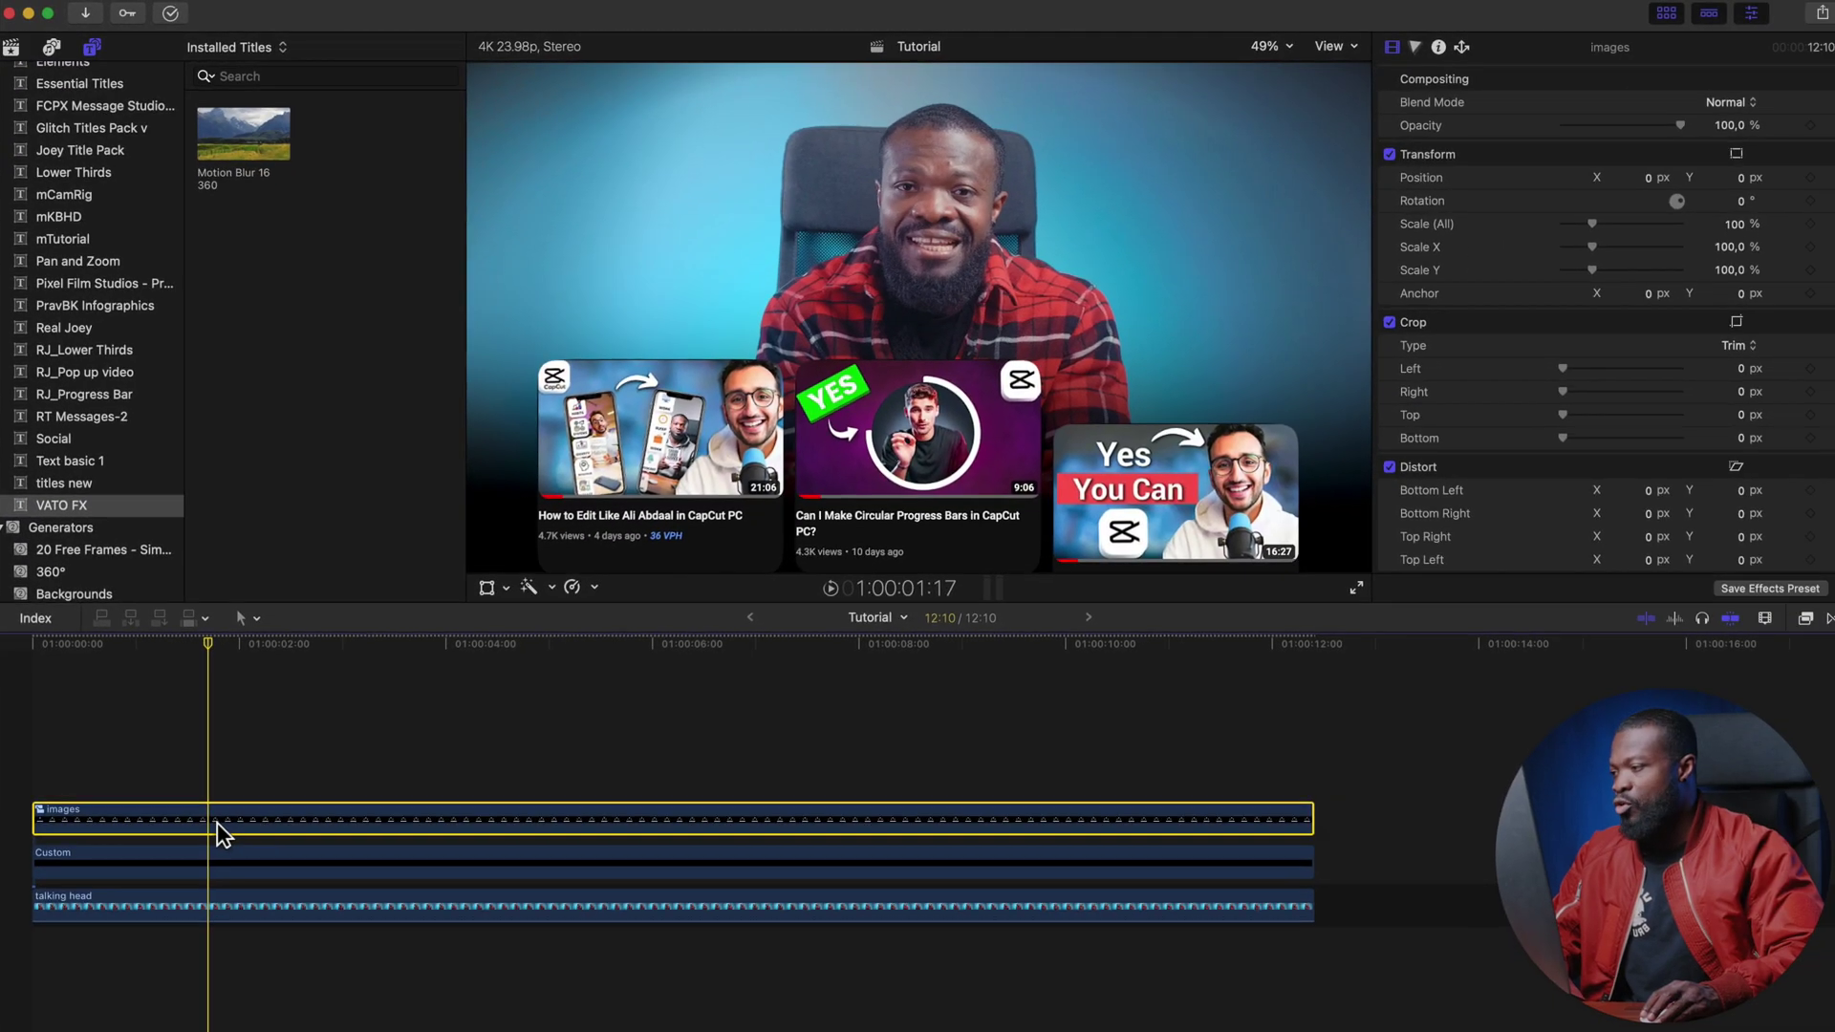
double_click(201, 826)
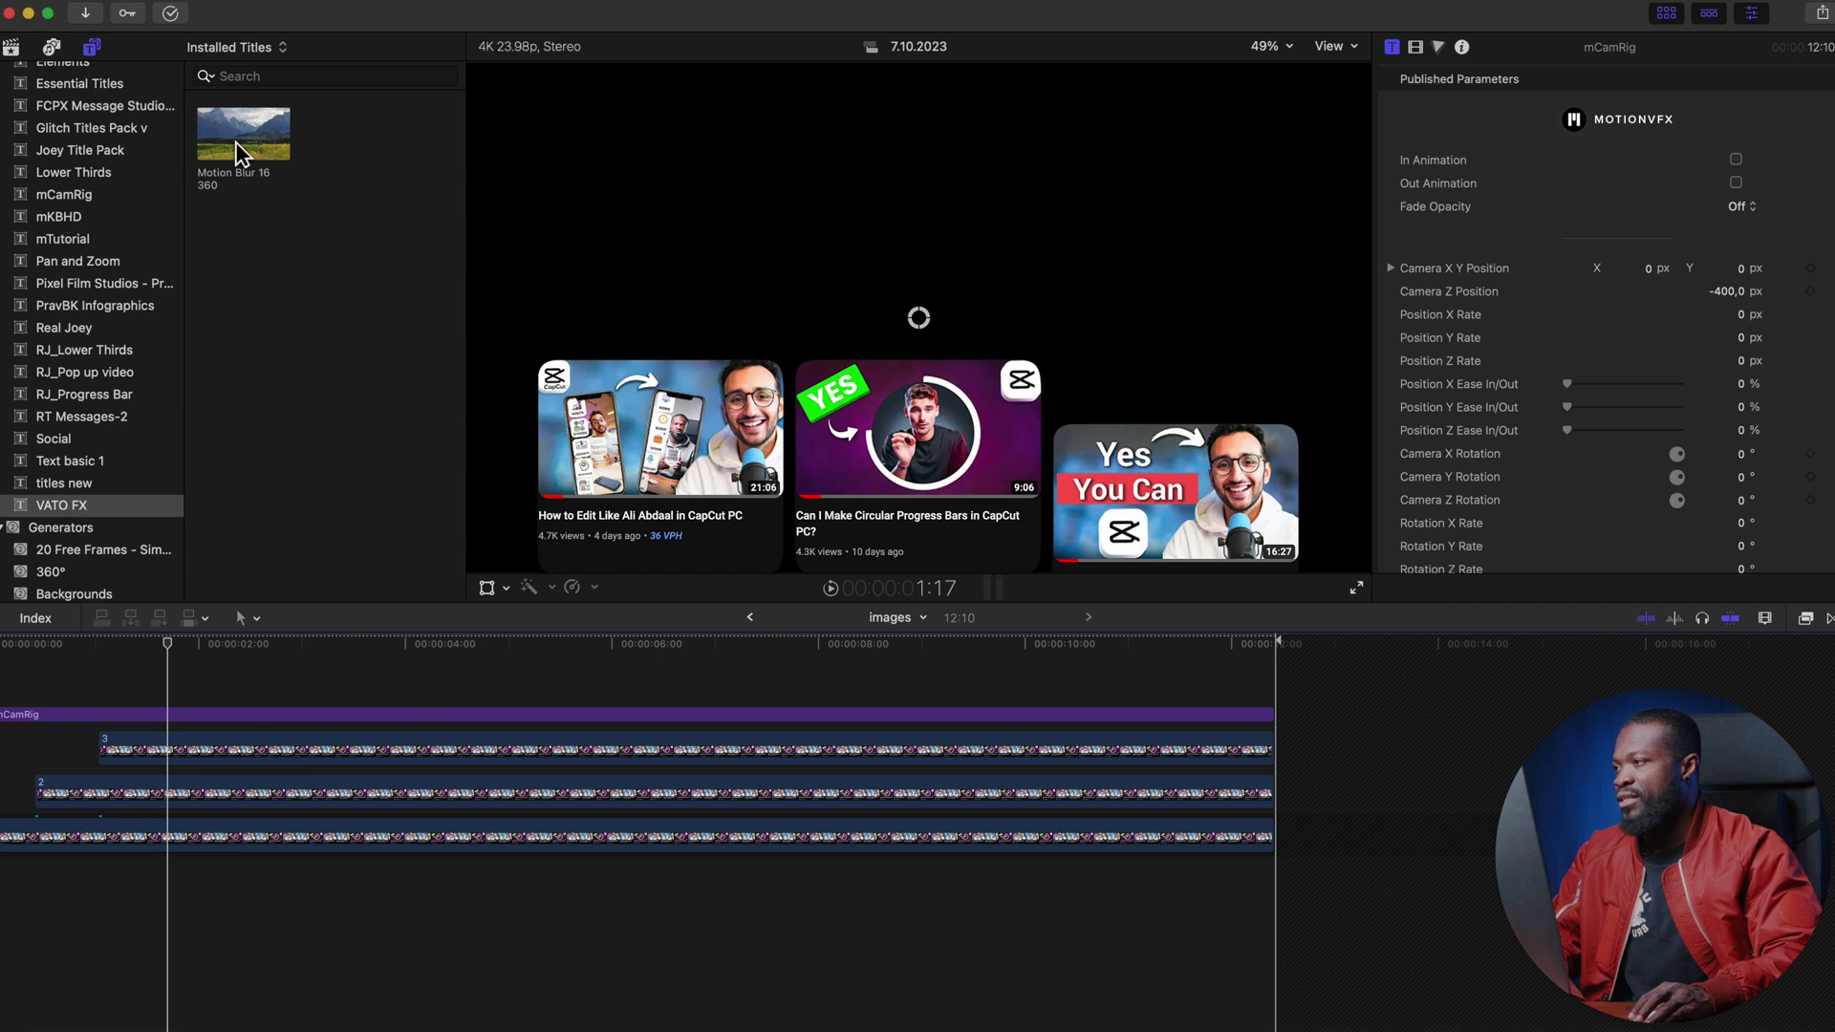
drag(237, 142, 10, 683)
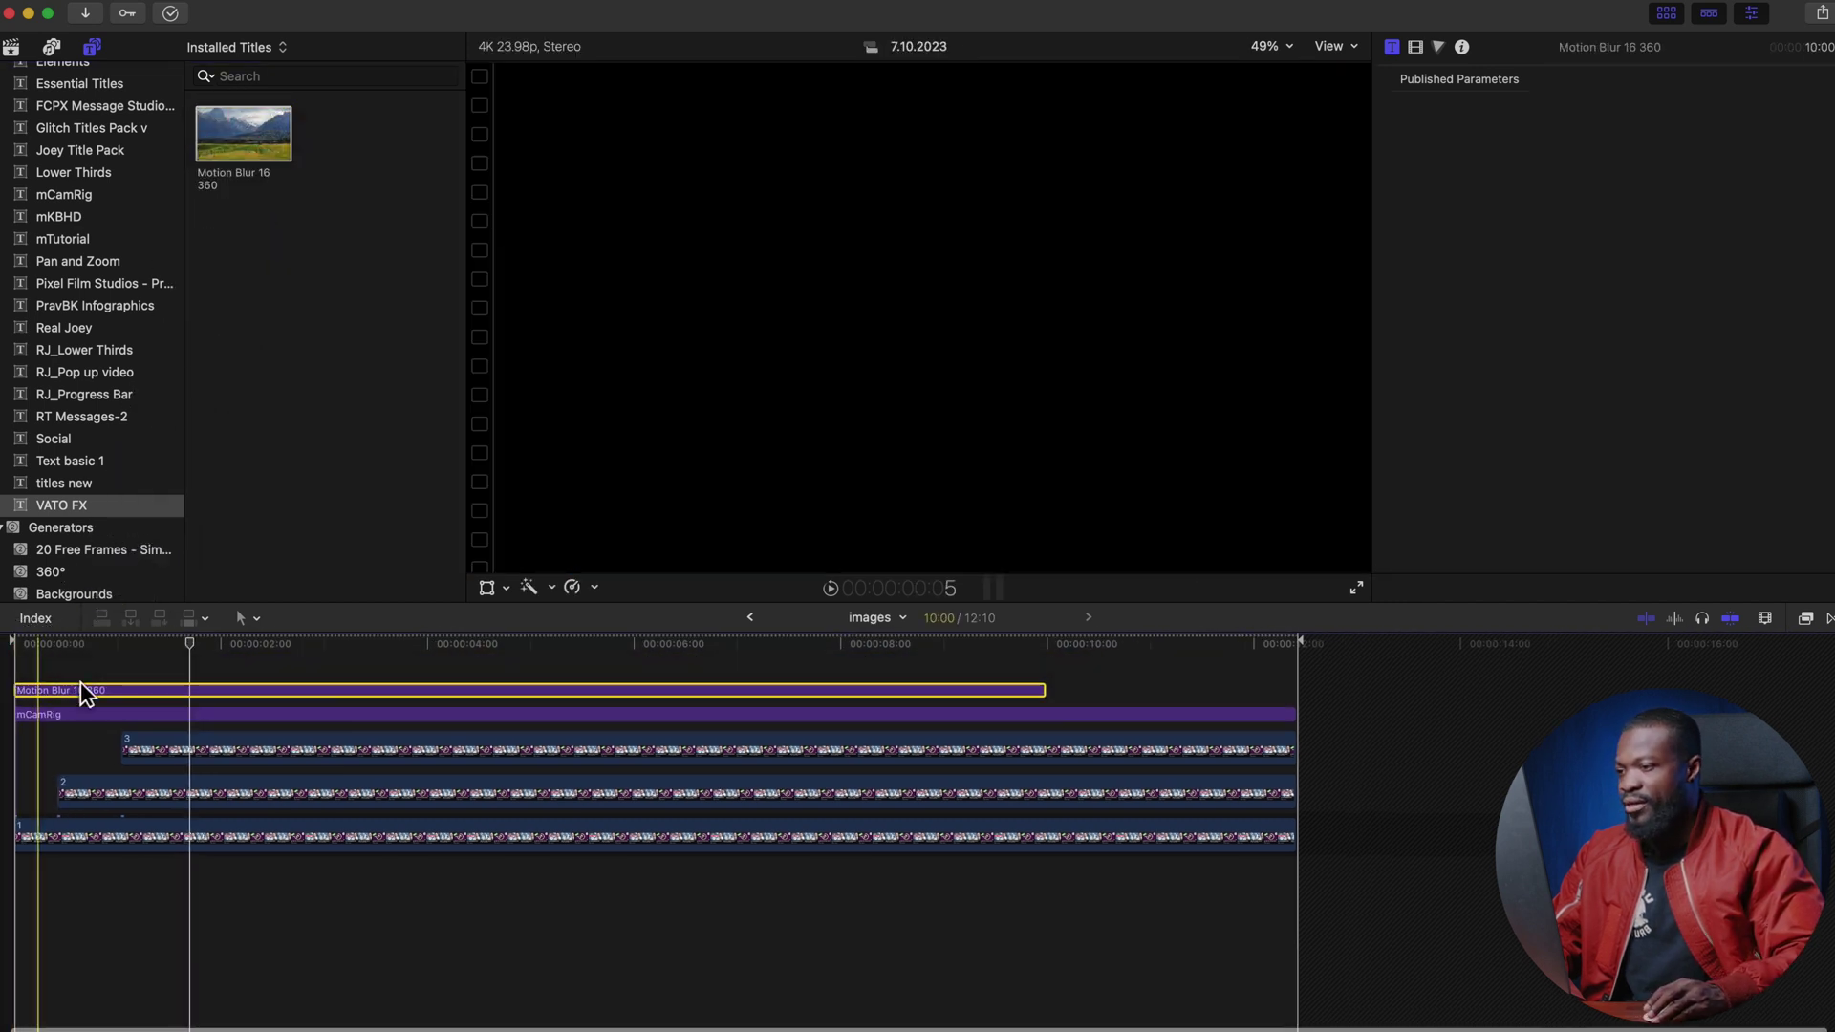
drag(1073, 694, 1297, 693)
click(680, 696)
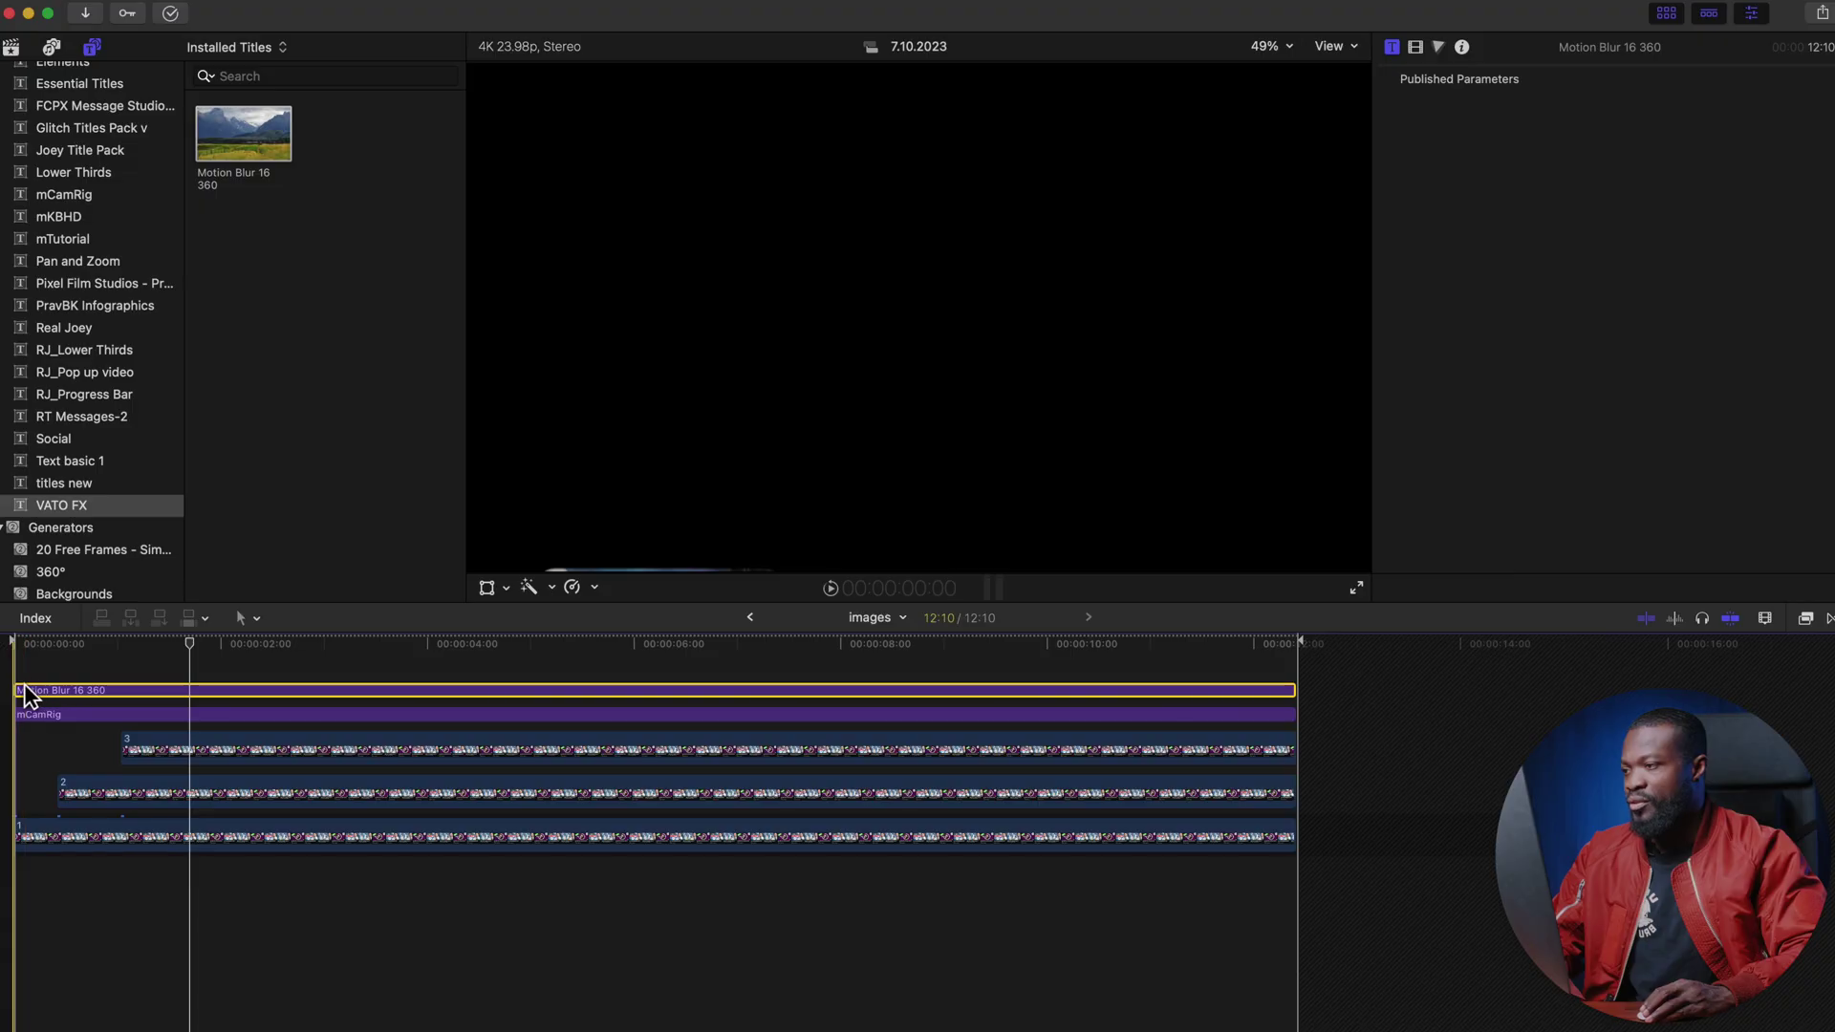
- Play back the motion-blurred cards, return to the Tutorial timeline, and review them over the talking head
key(space)
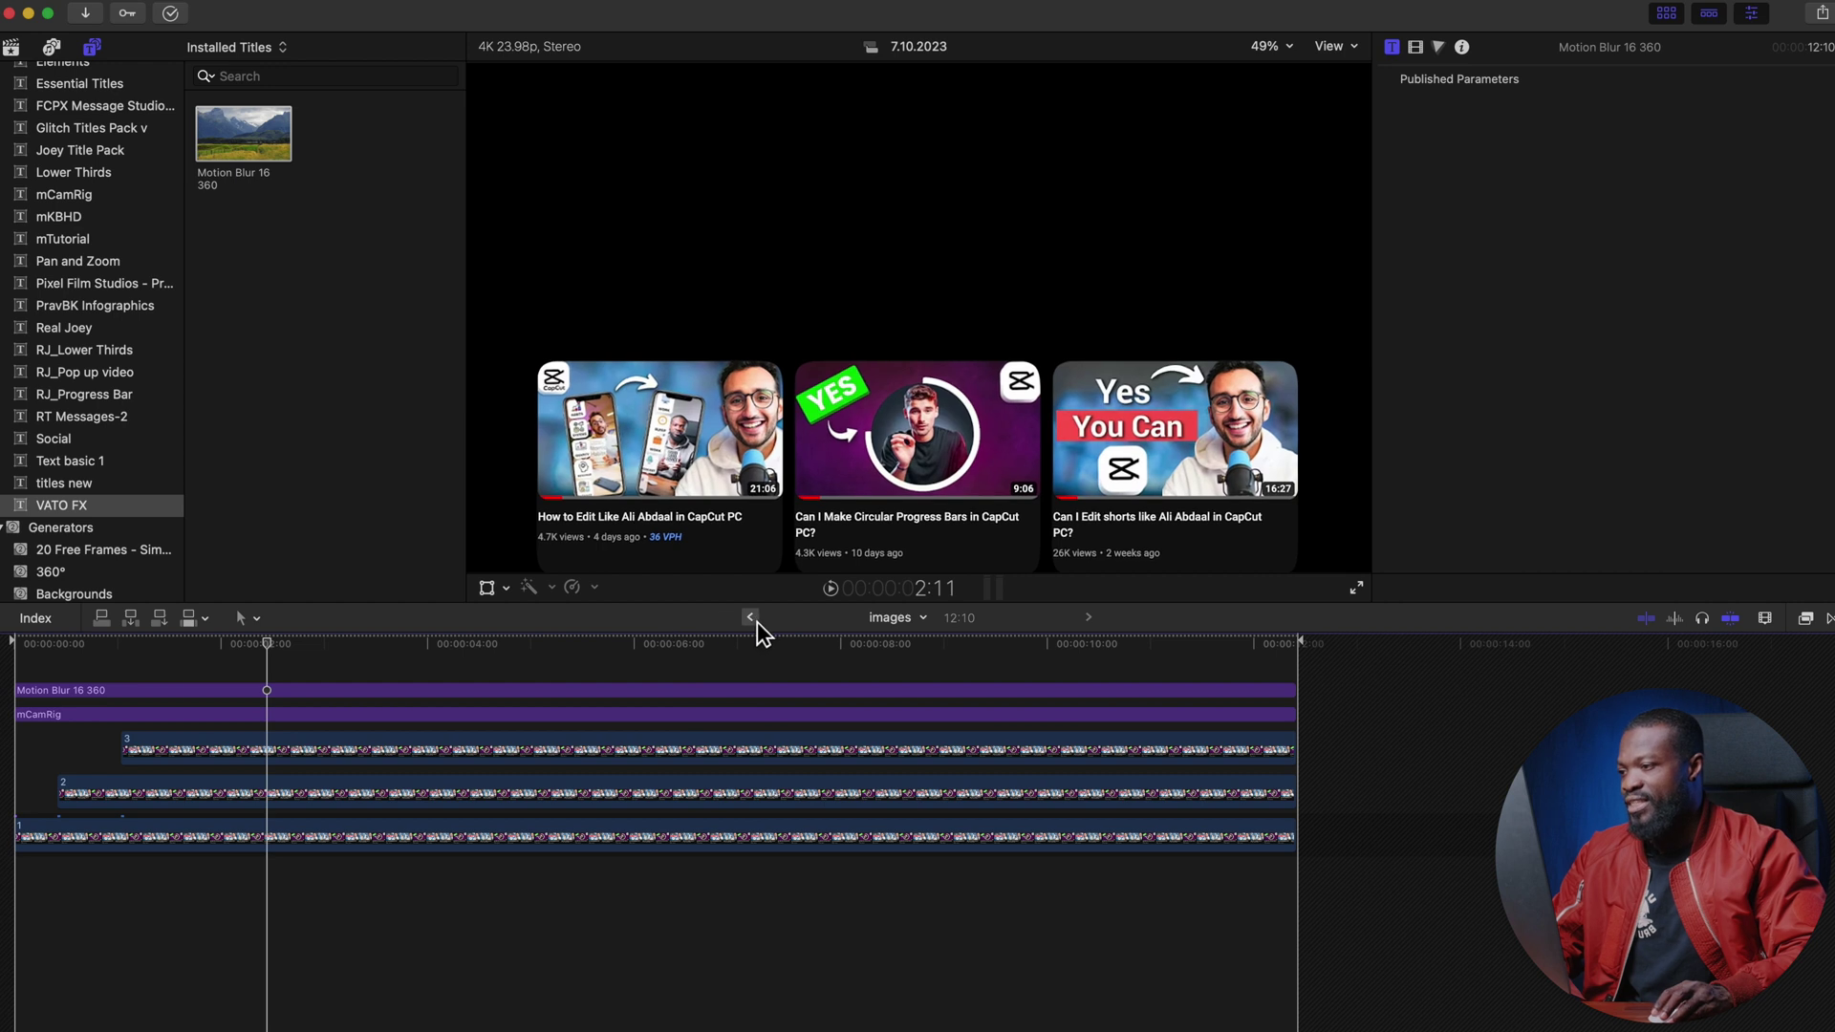
click(751, 618)
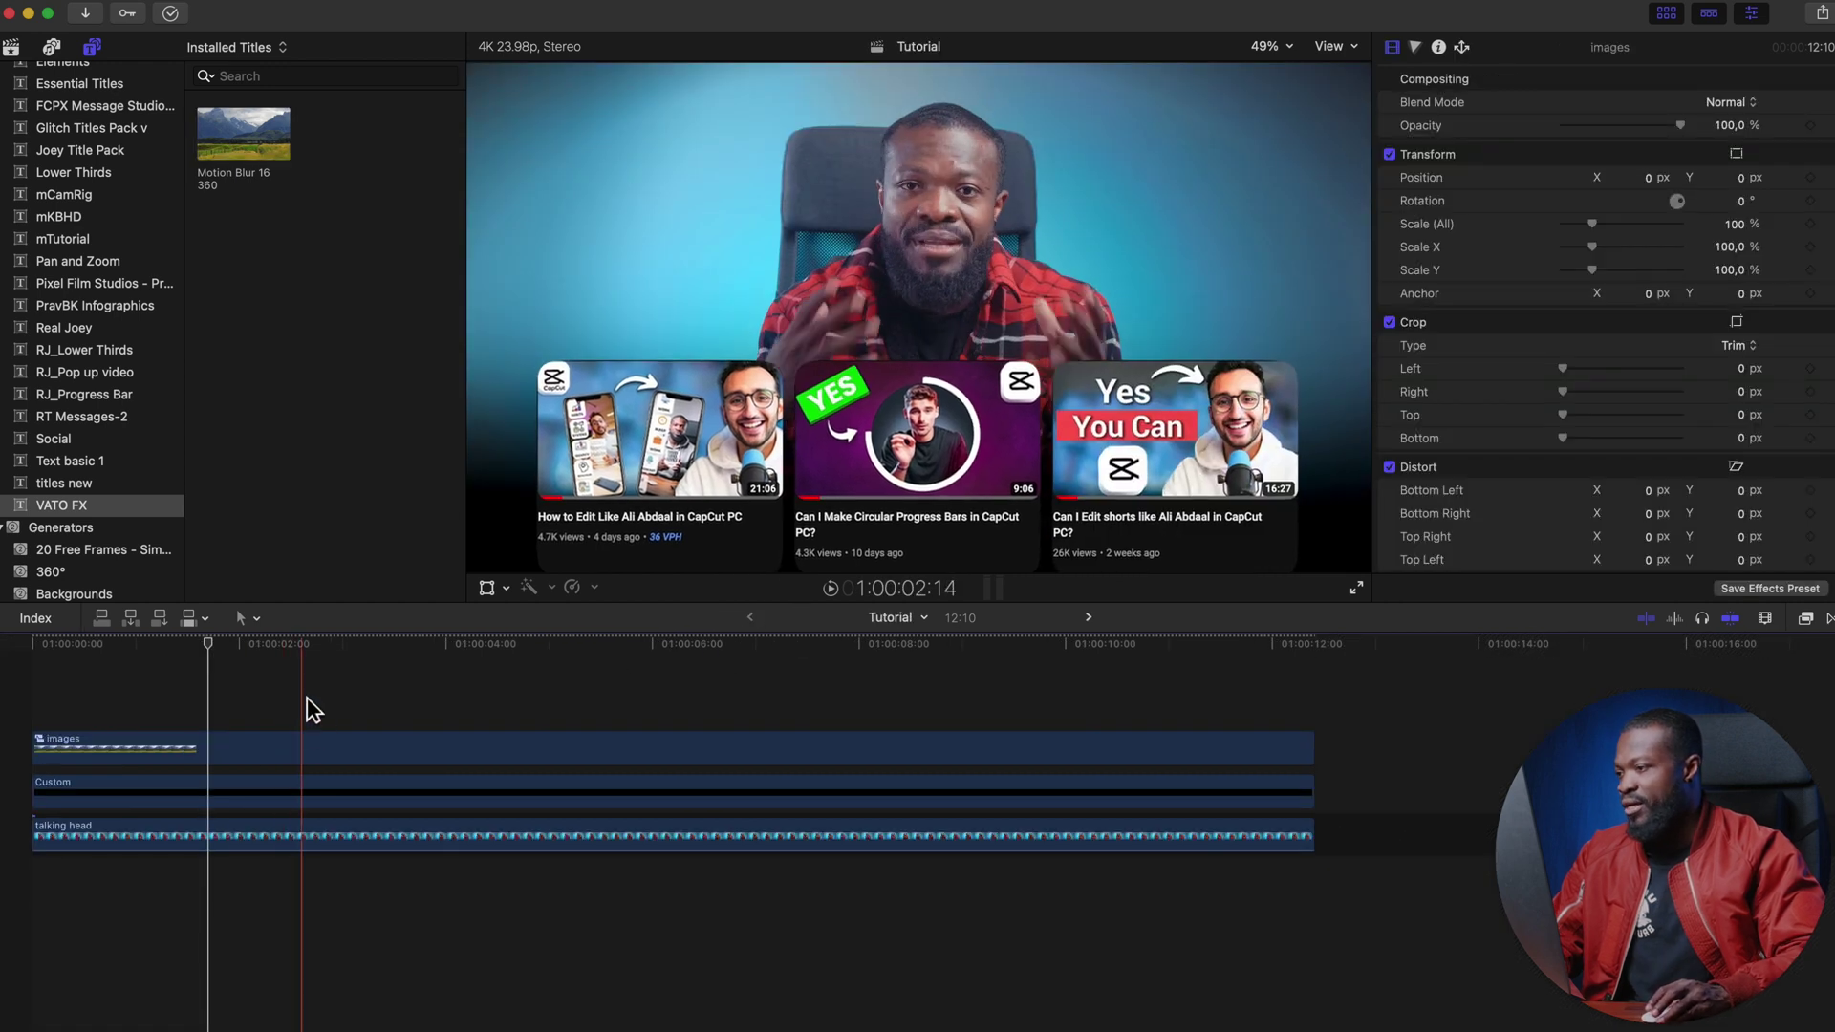
key(space)
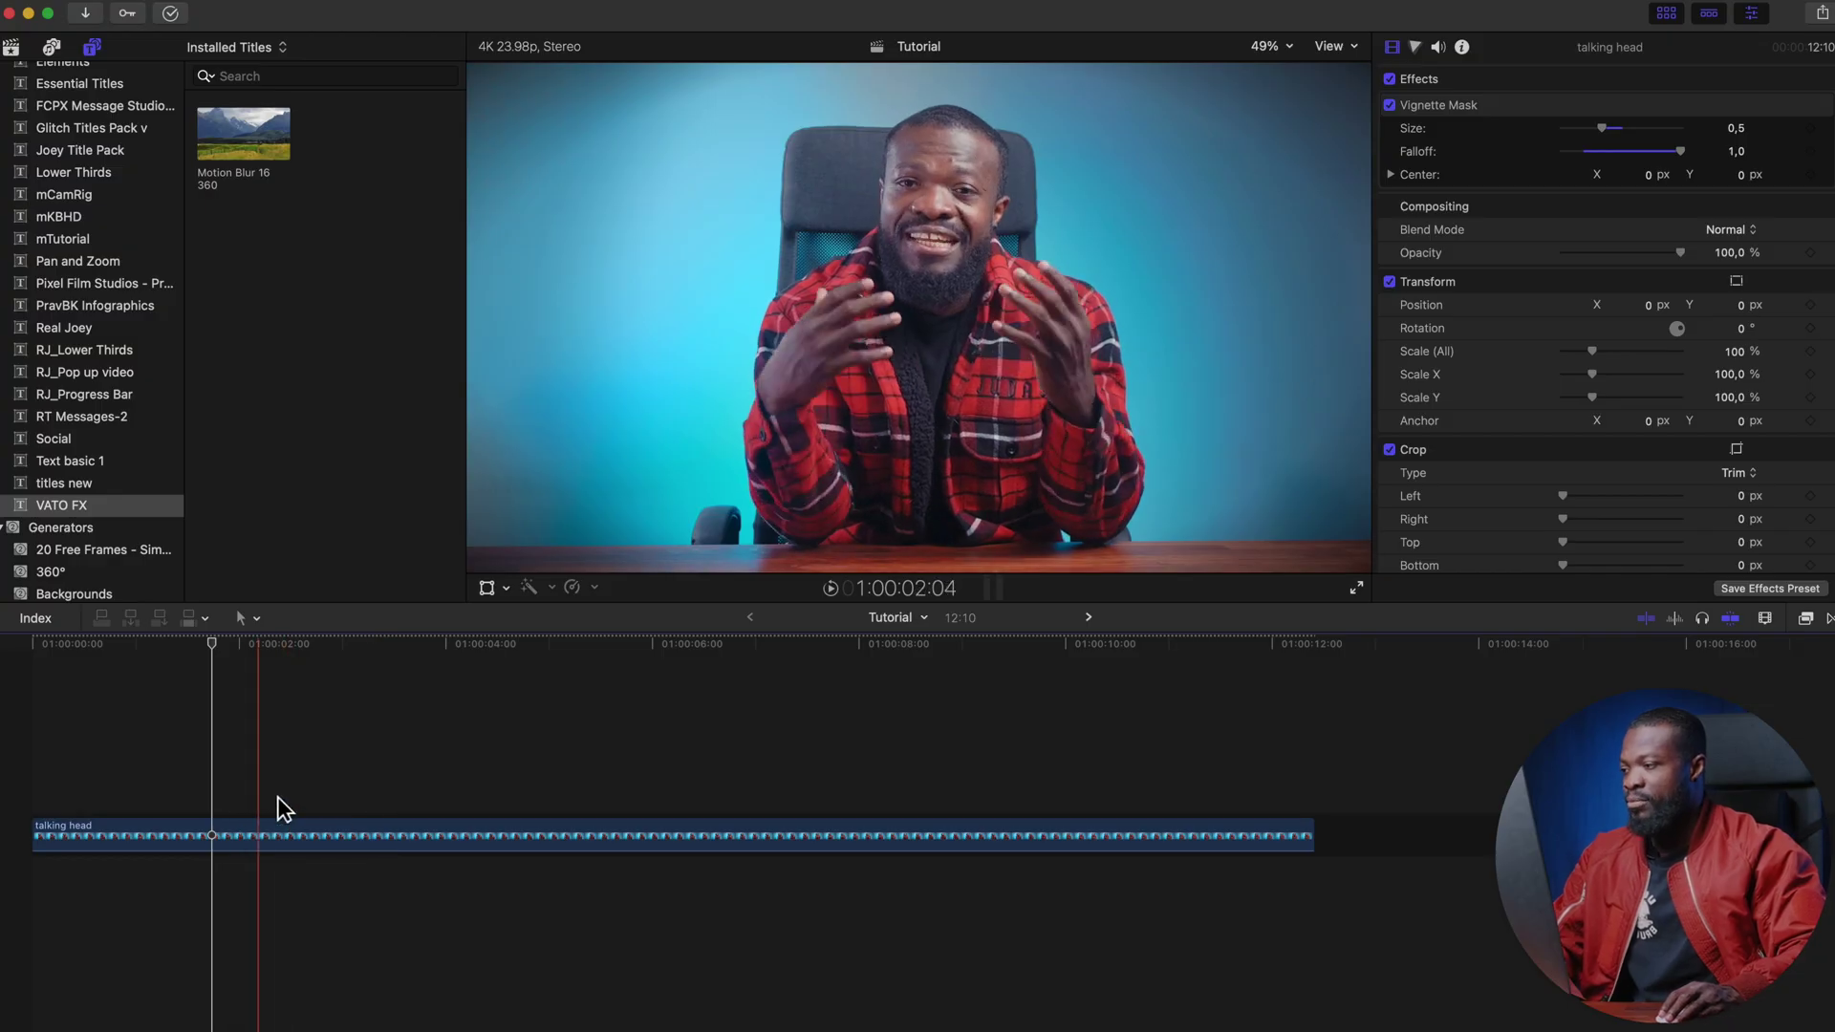
- Cut the talking head clip at 01:00:04:00 and reframe its second part with Scale 130% and Y position -166.3 px
click(455, 792)
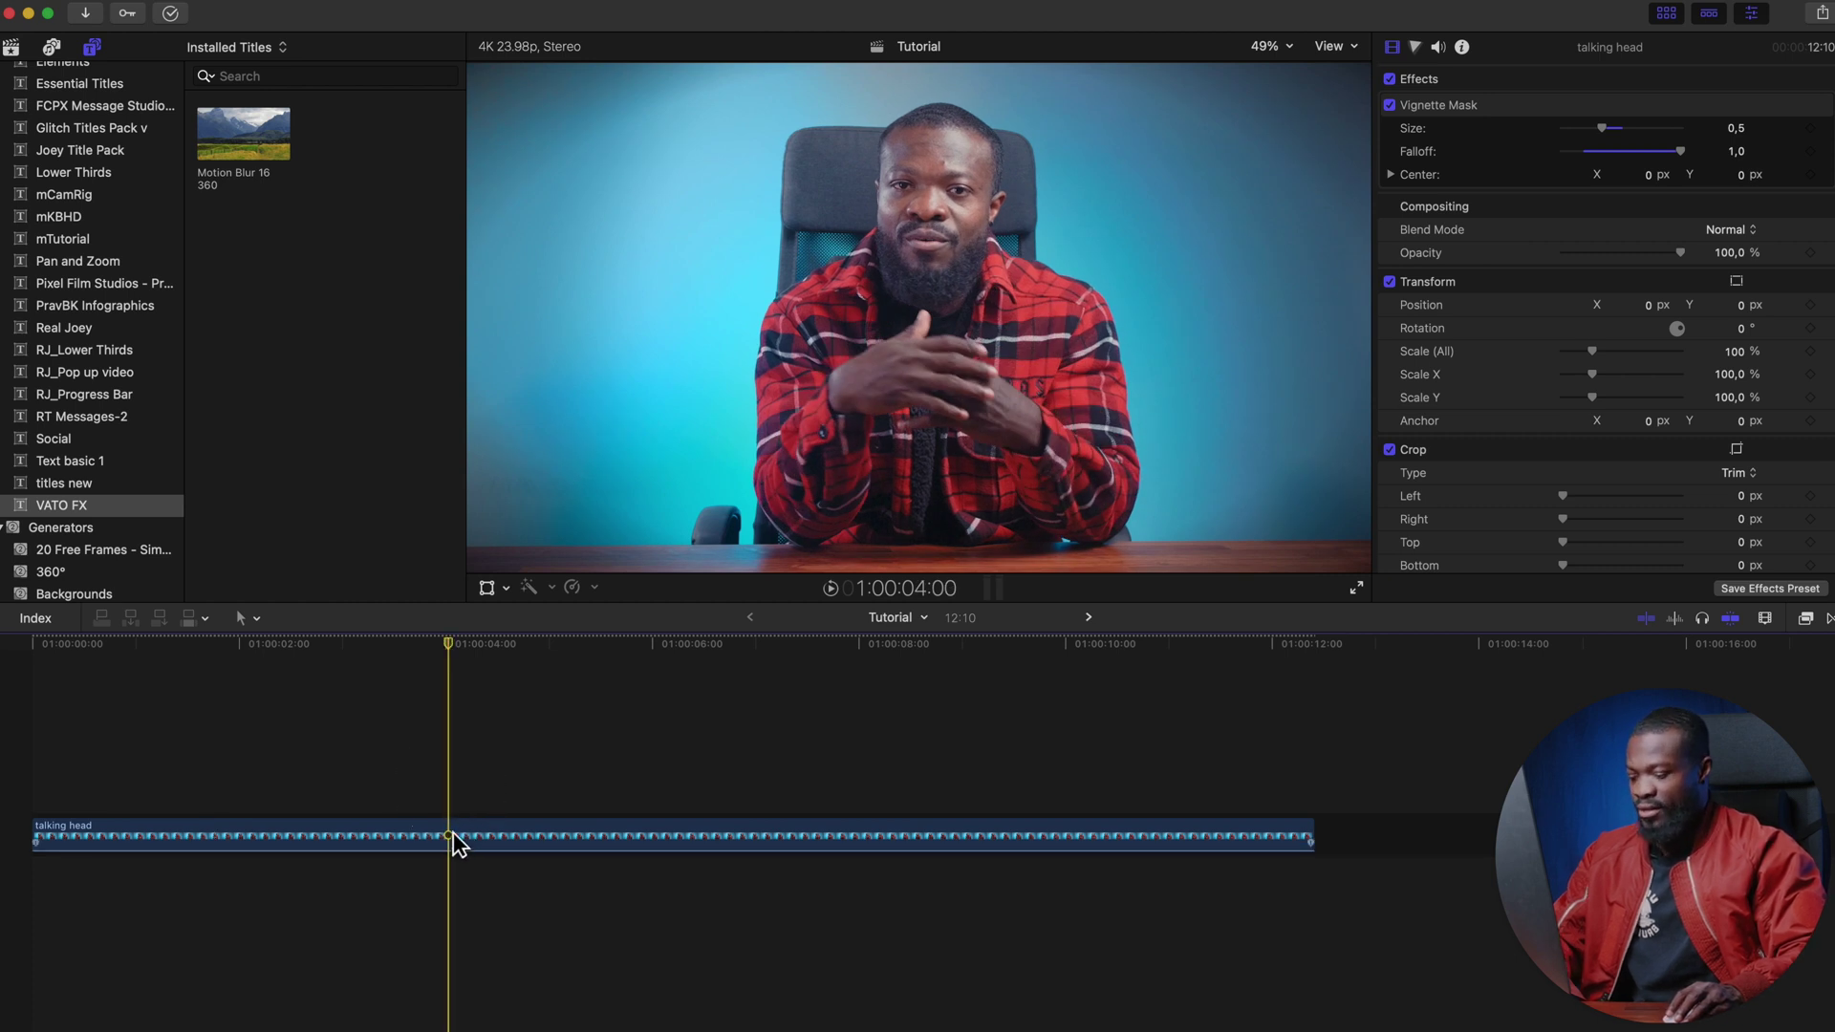
key(super+b)
click(453, 833)
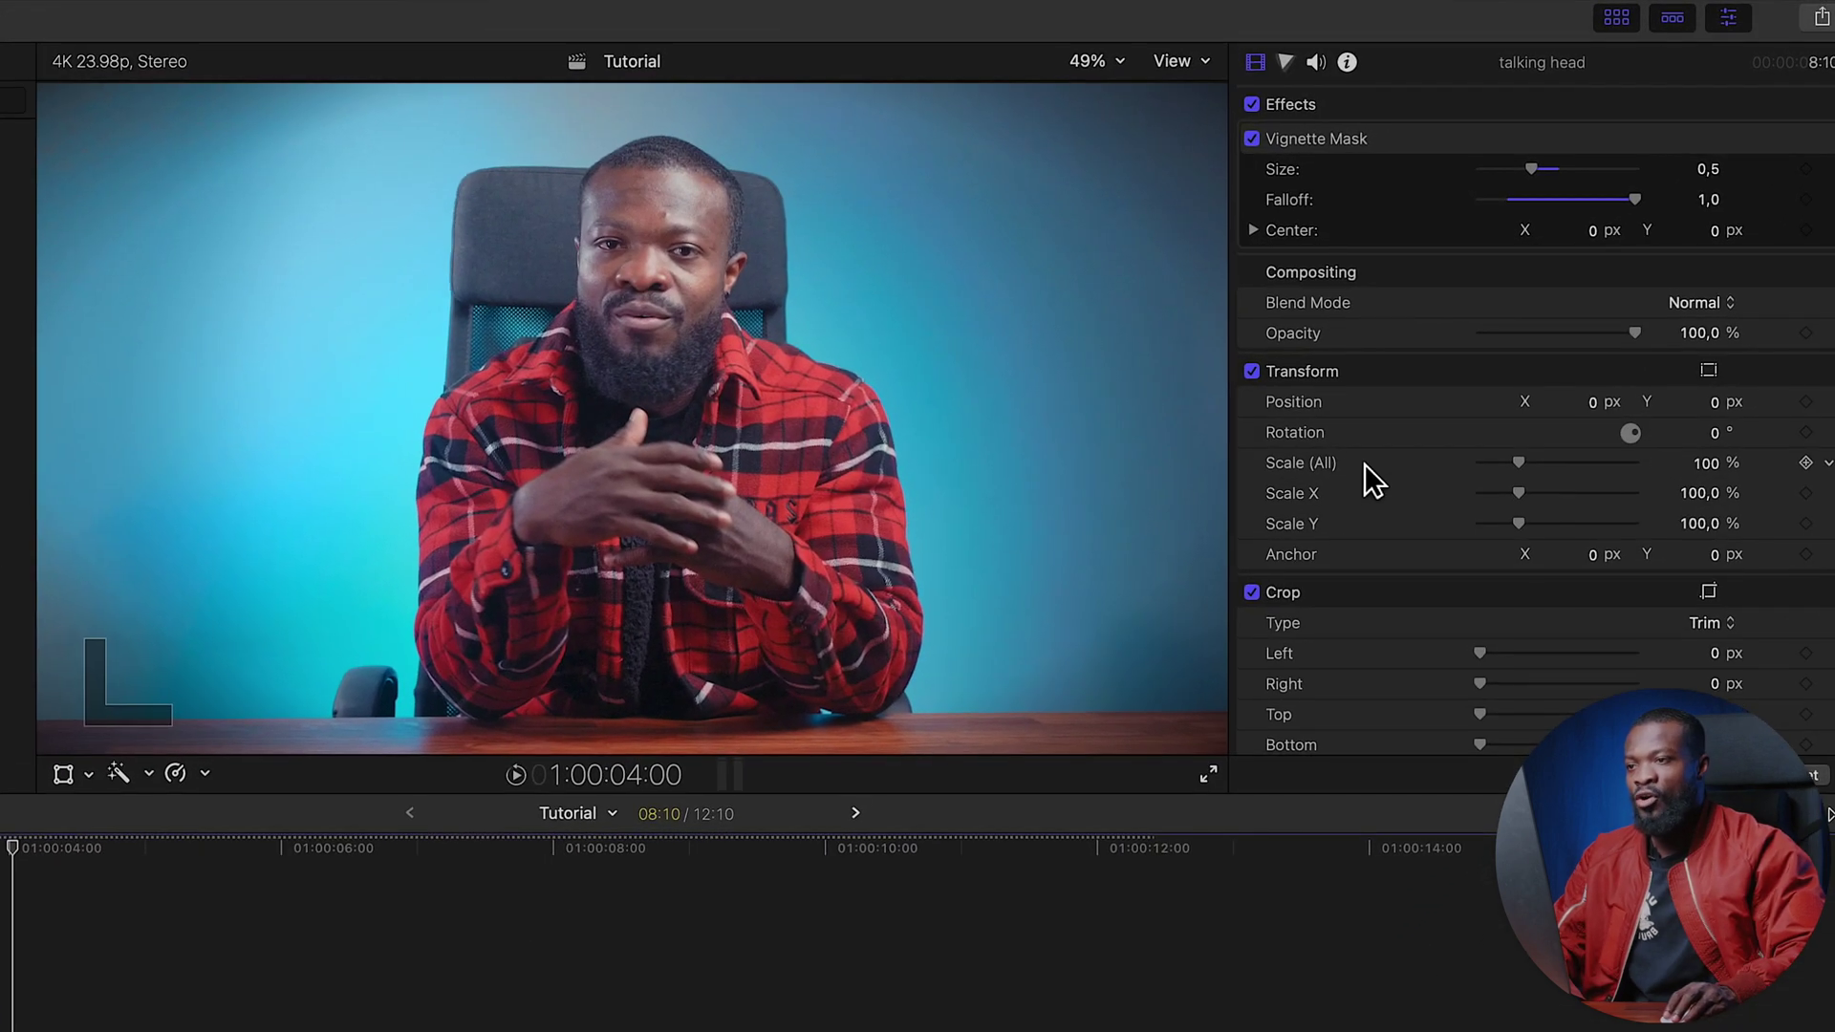
key(BackSpace)
key(Return)
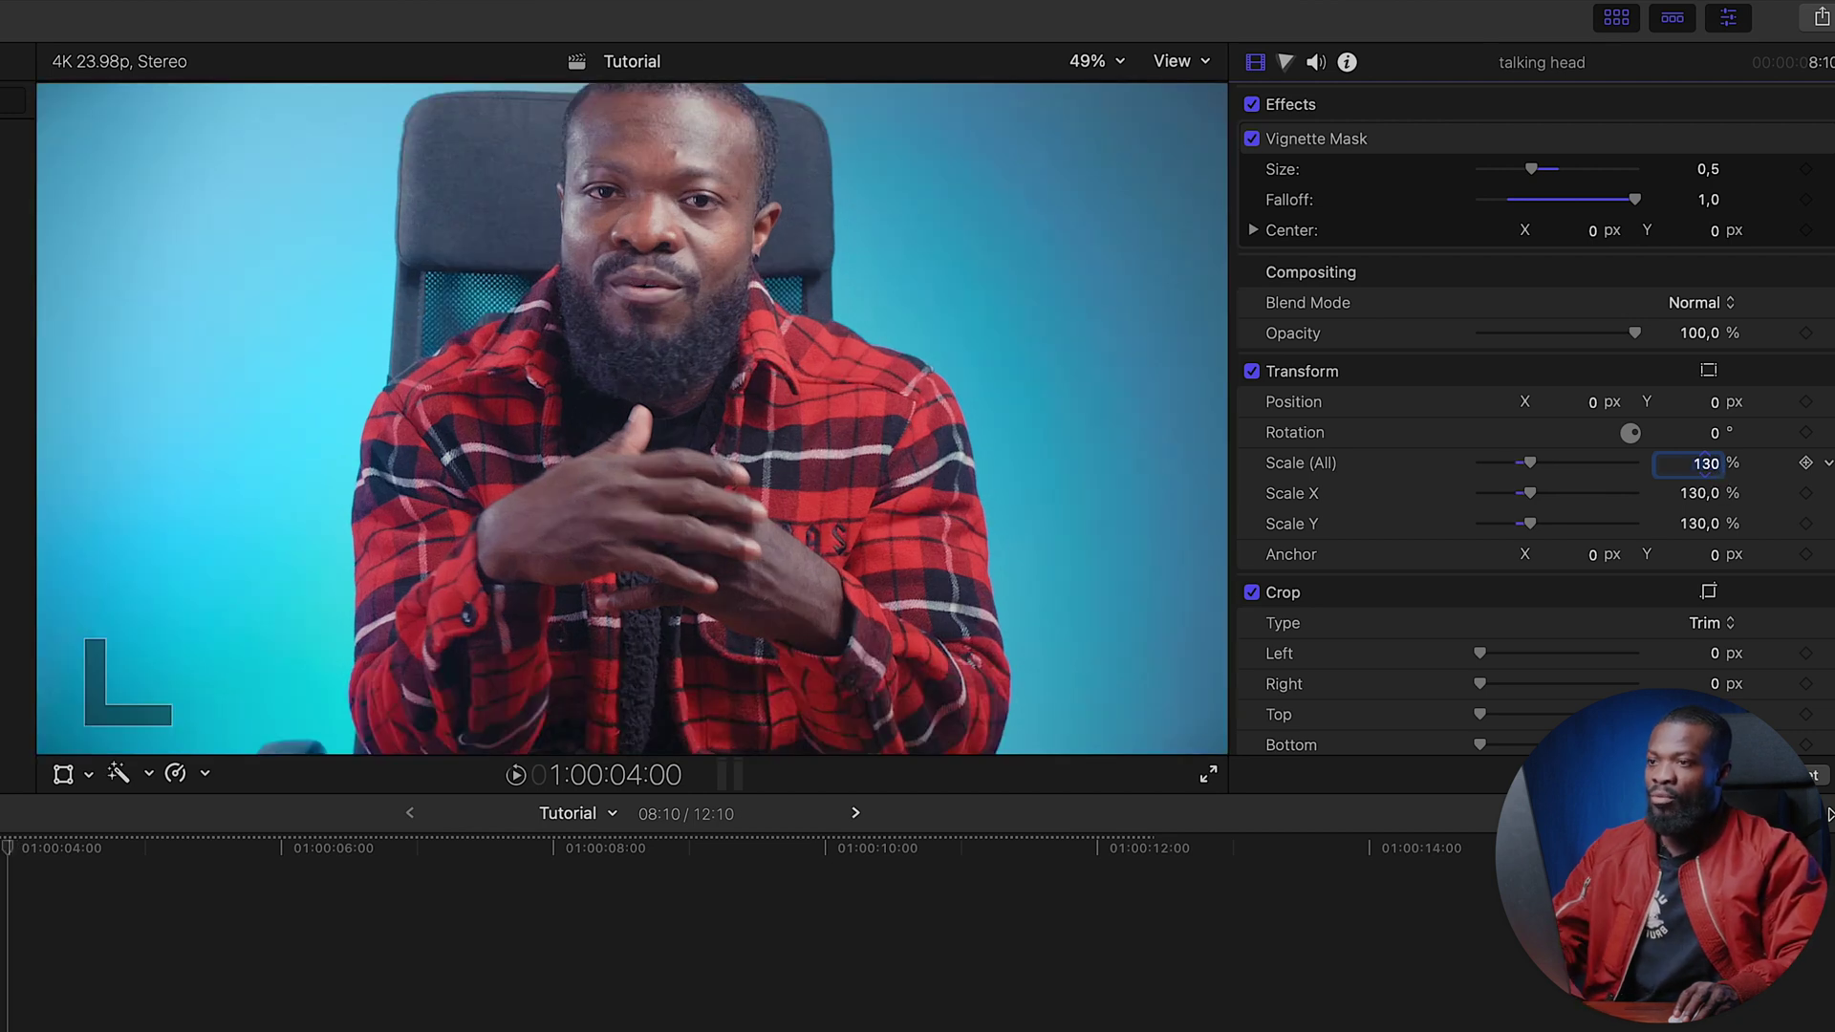
drag(1716, 405, 1717, 564)
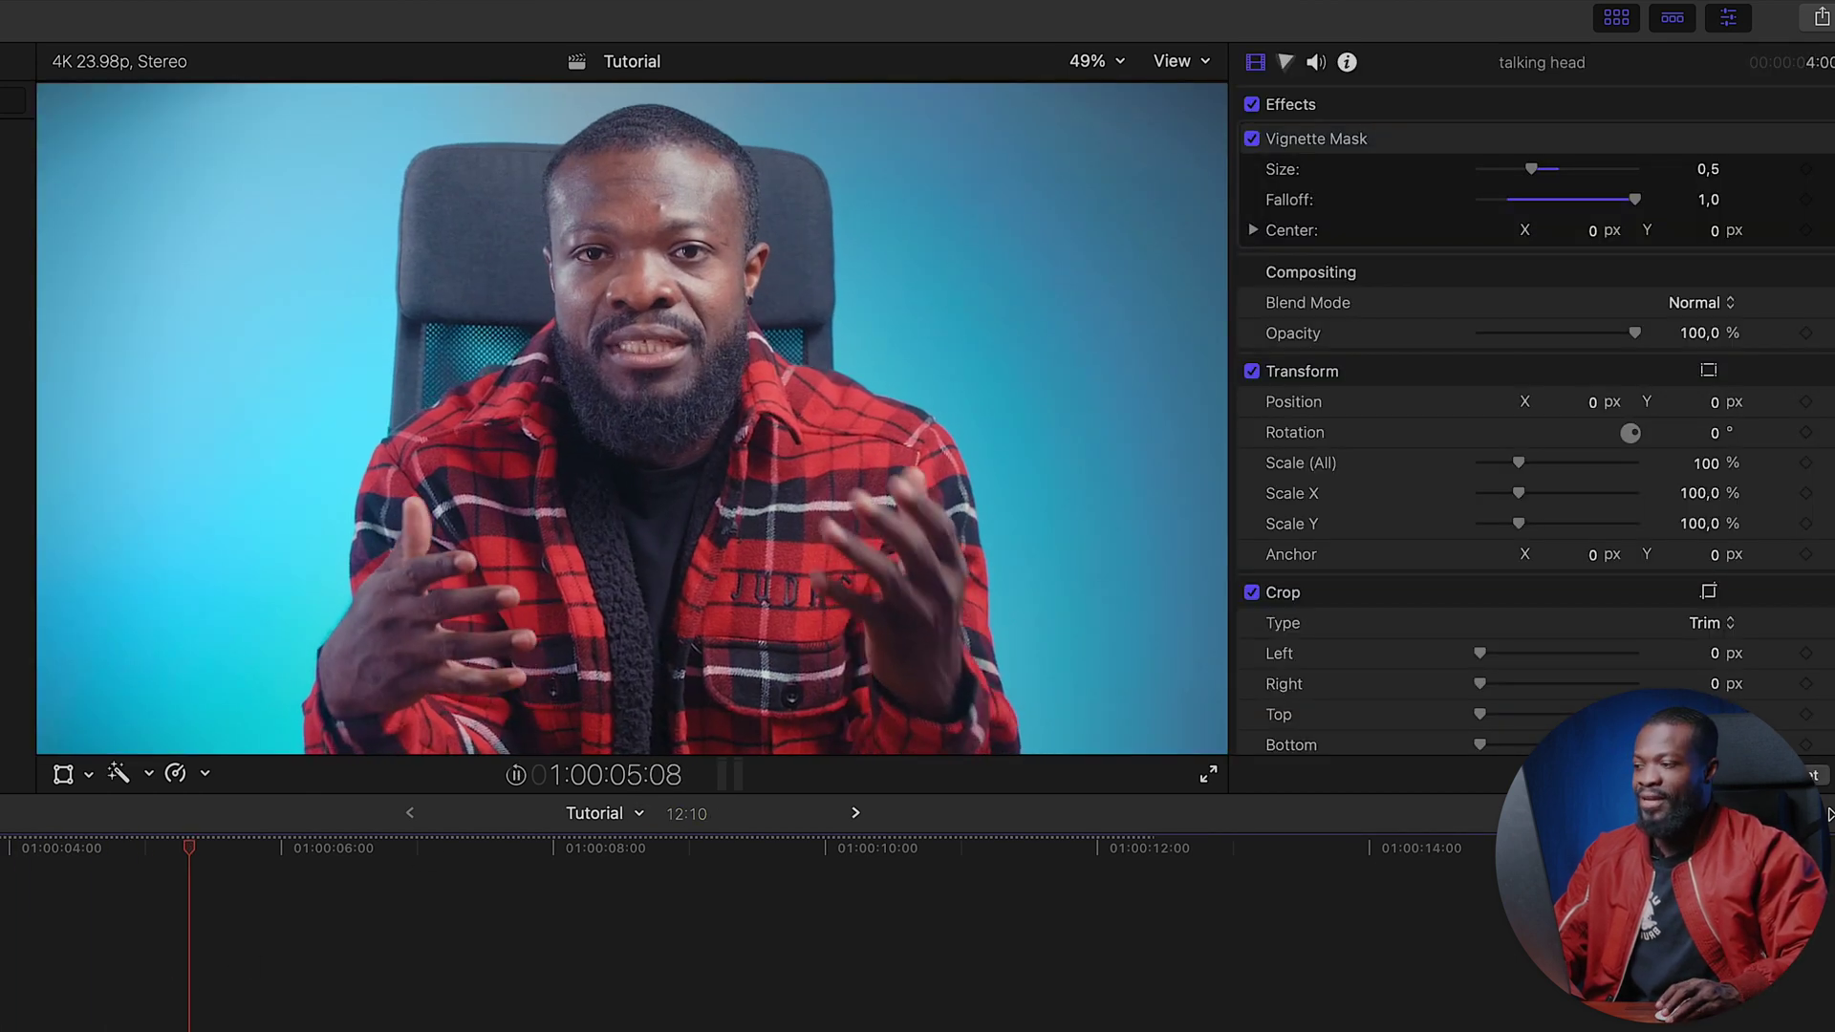
key(space)
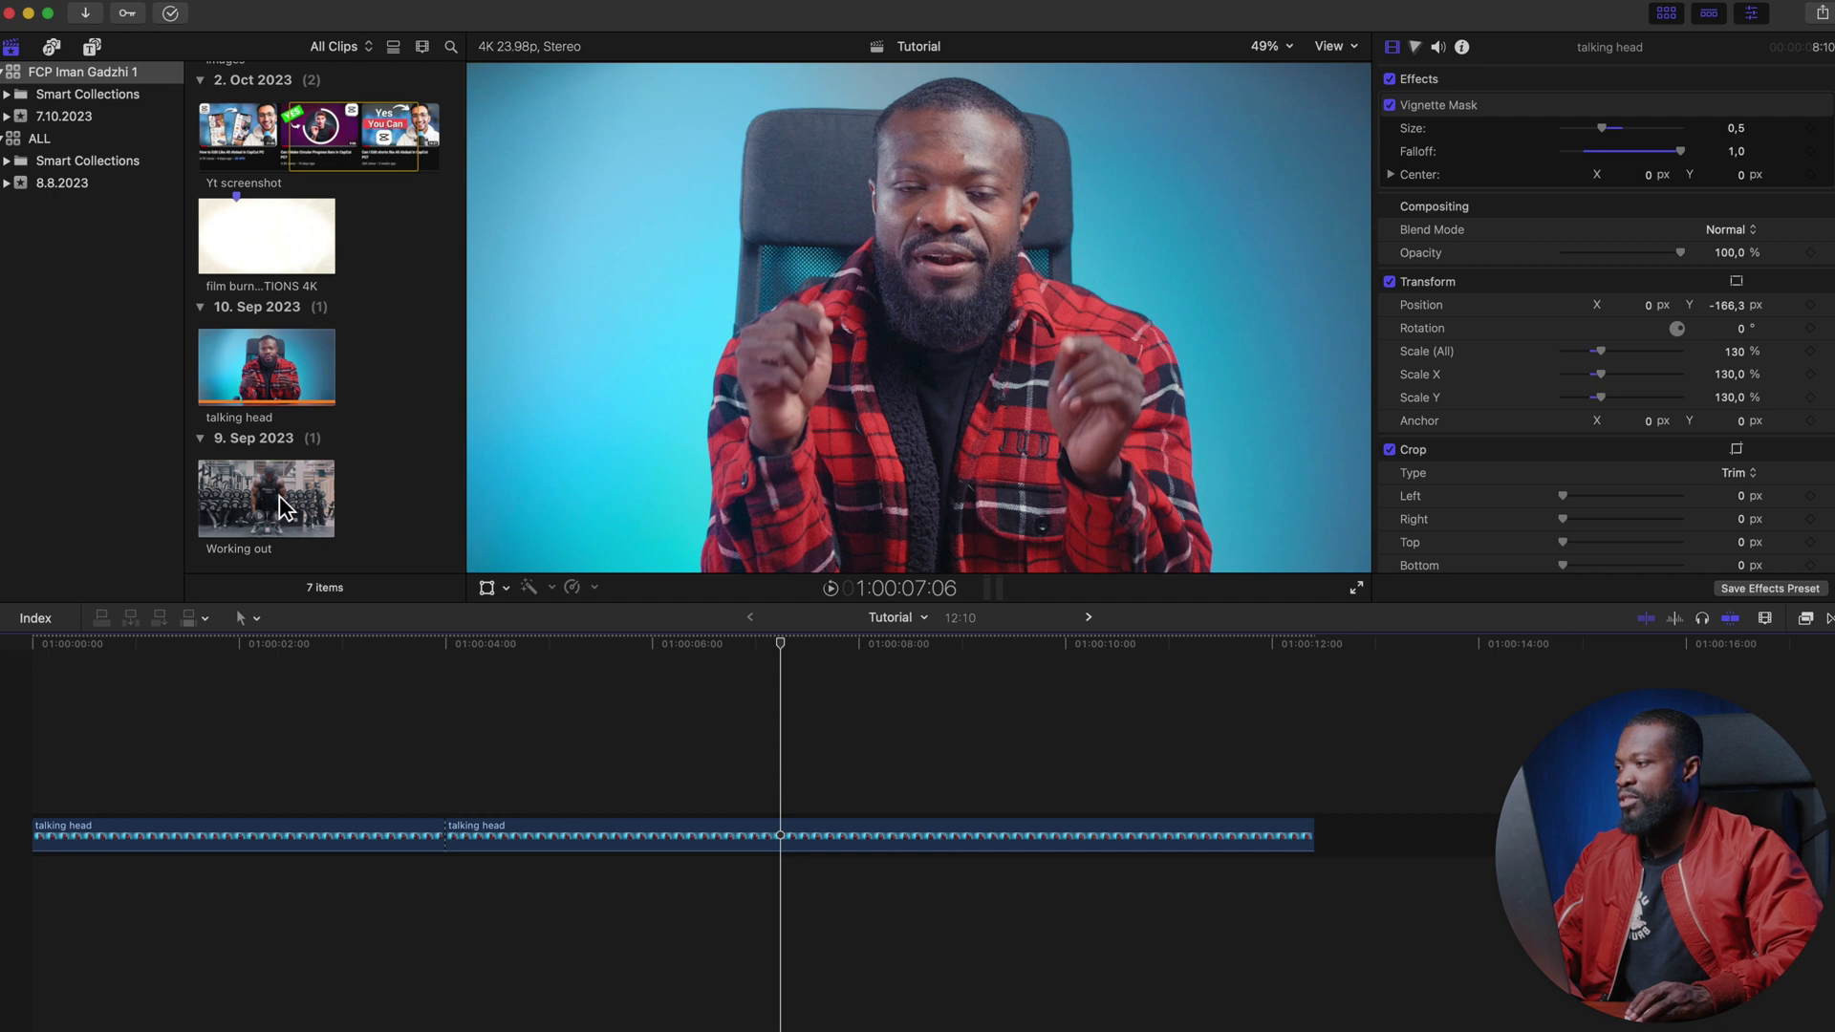
- Append the Working out clip directly after the second talking head clip in the timeline
click(280, 505)
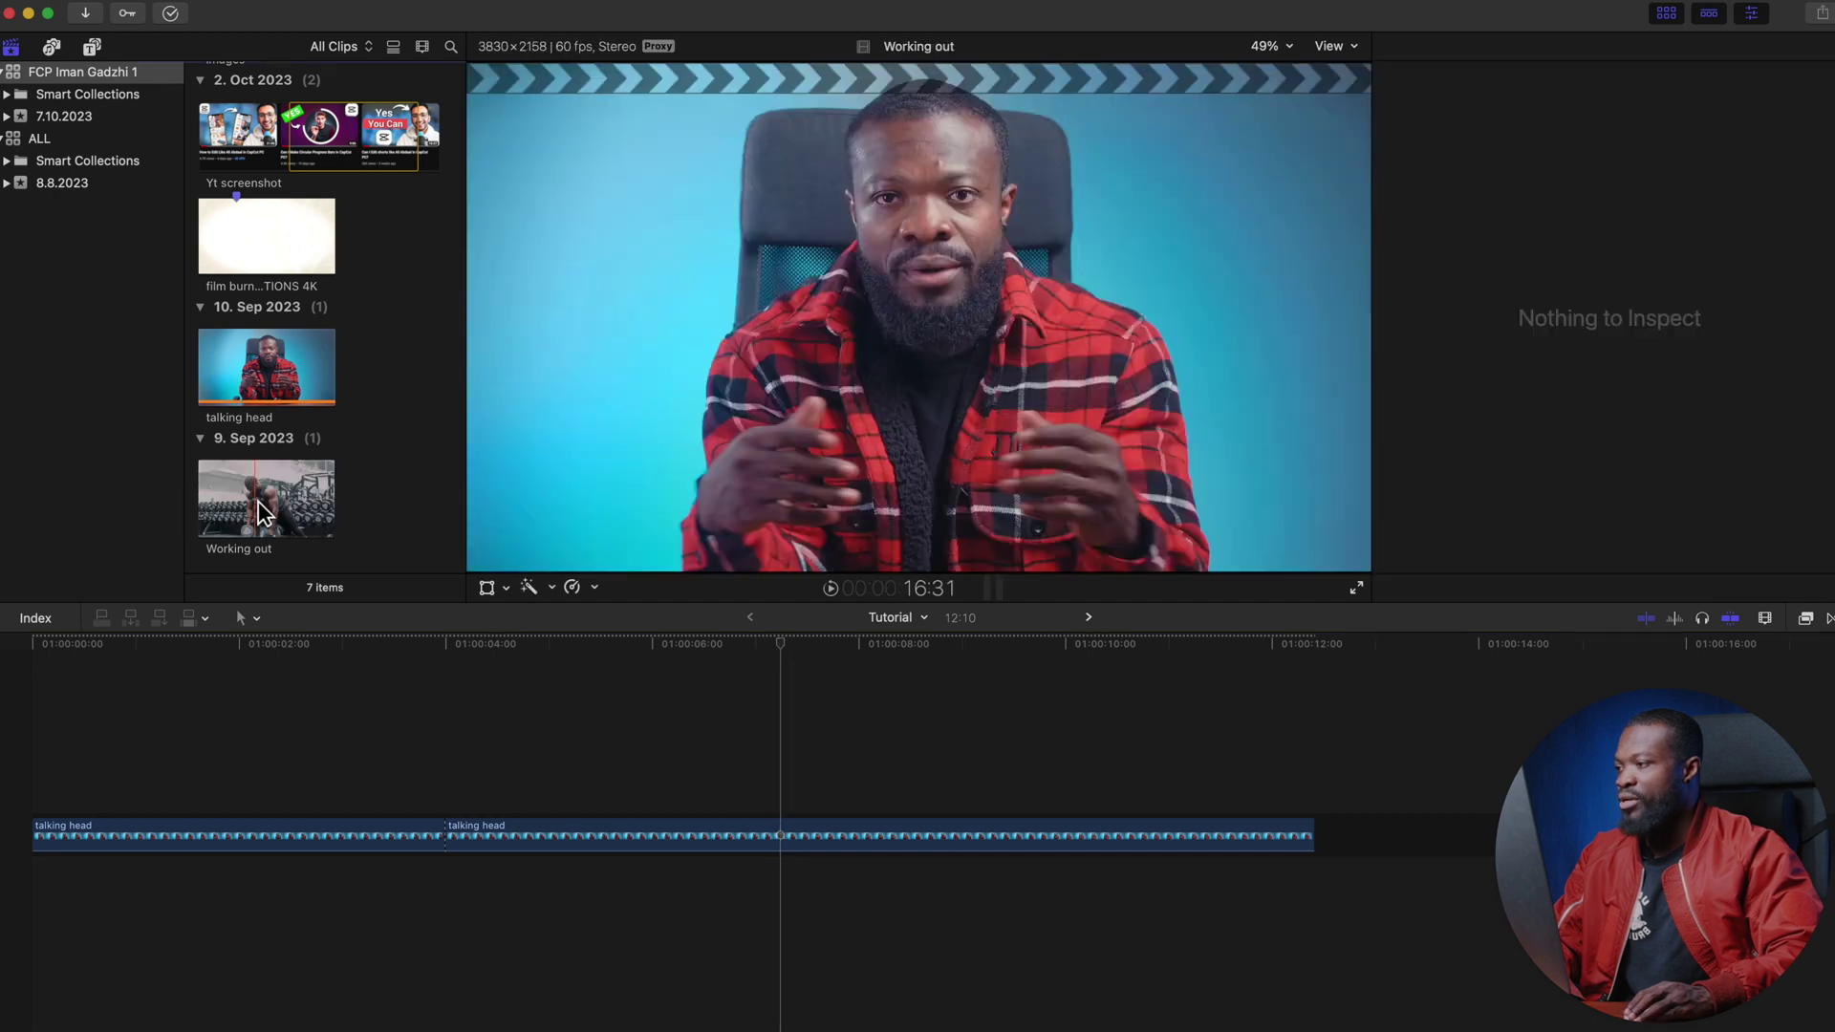
drag(256, 504, 1339, 846)
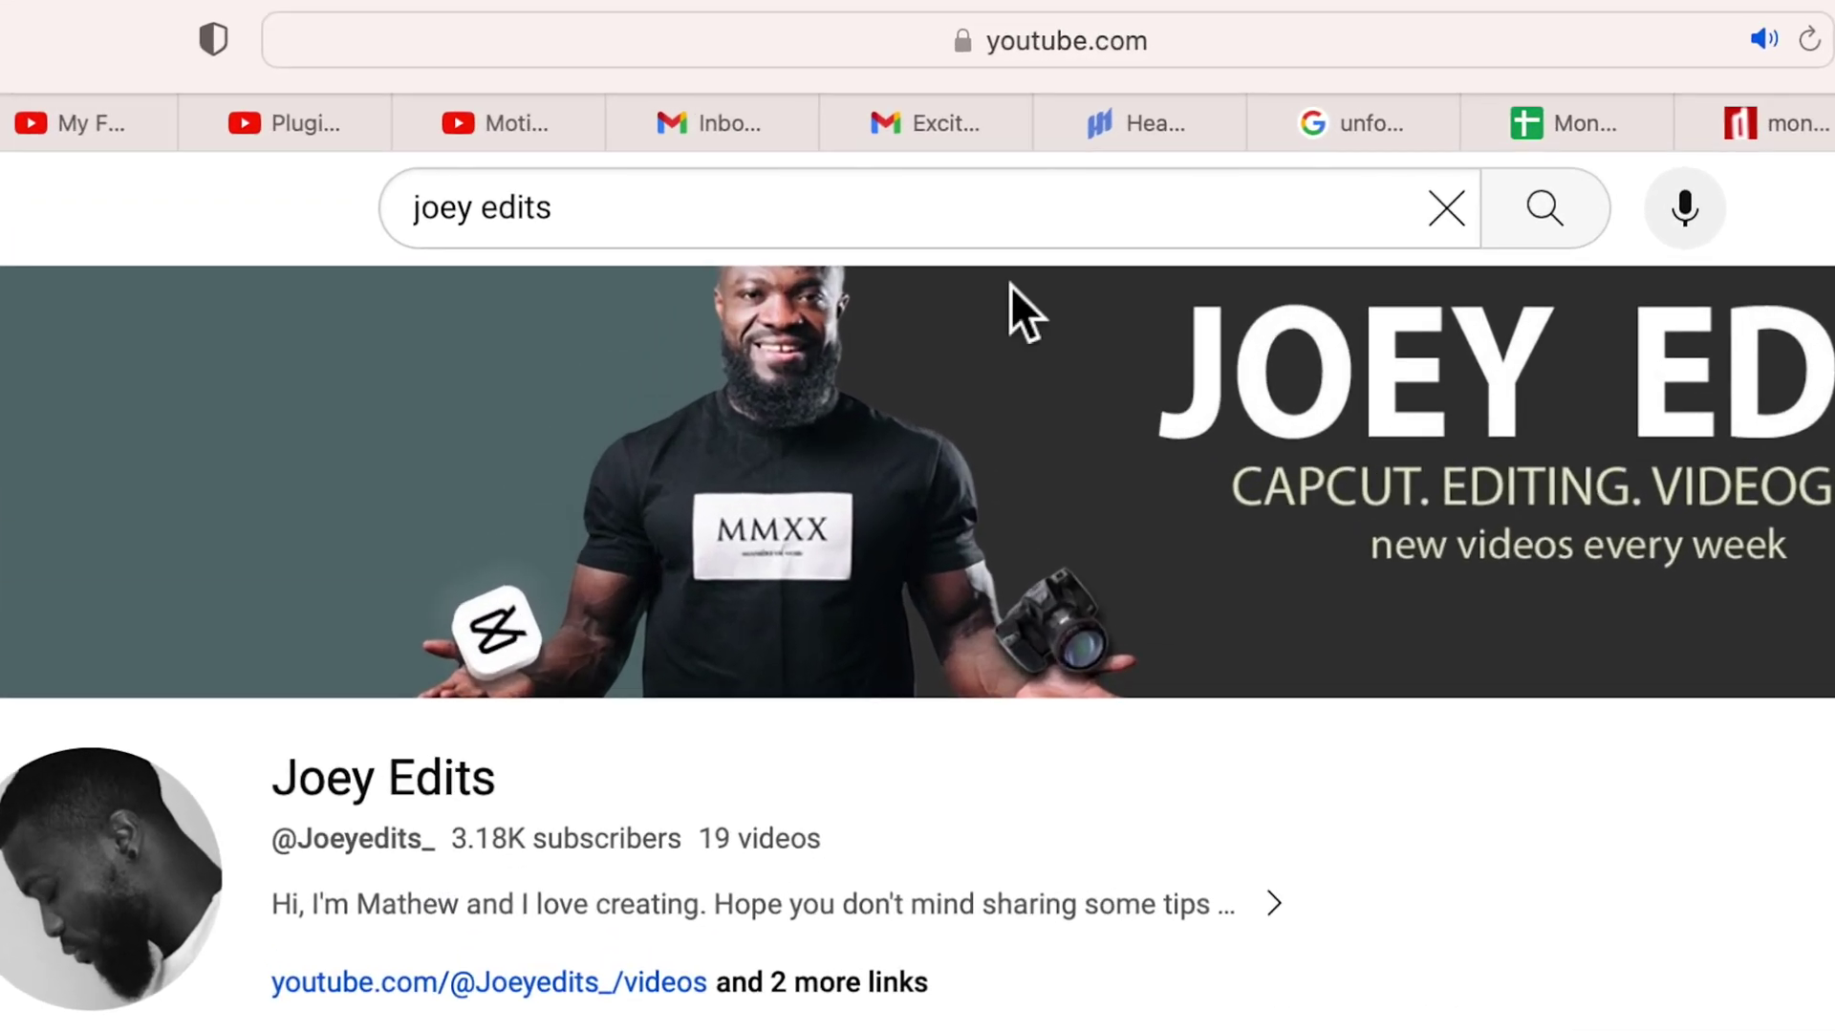
- Switch to YouTube in the browser and enter "film burn transit" as the search for the transition footage
triple_click(994, 210)
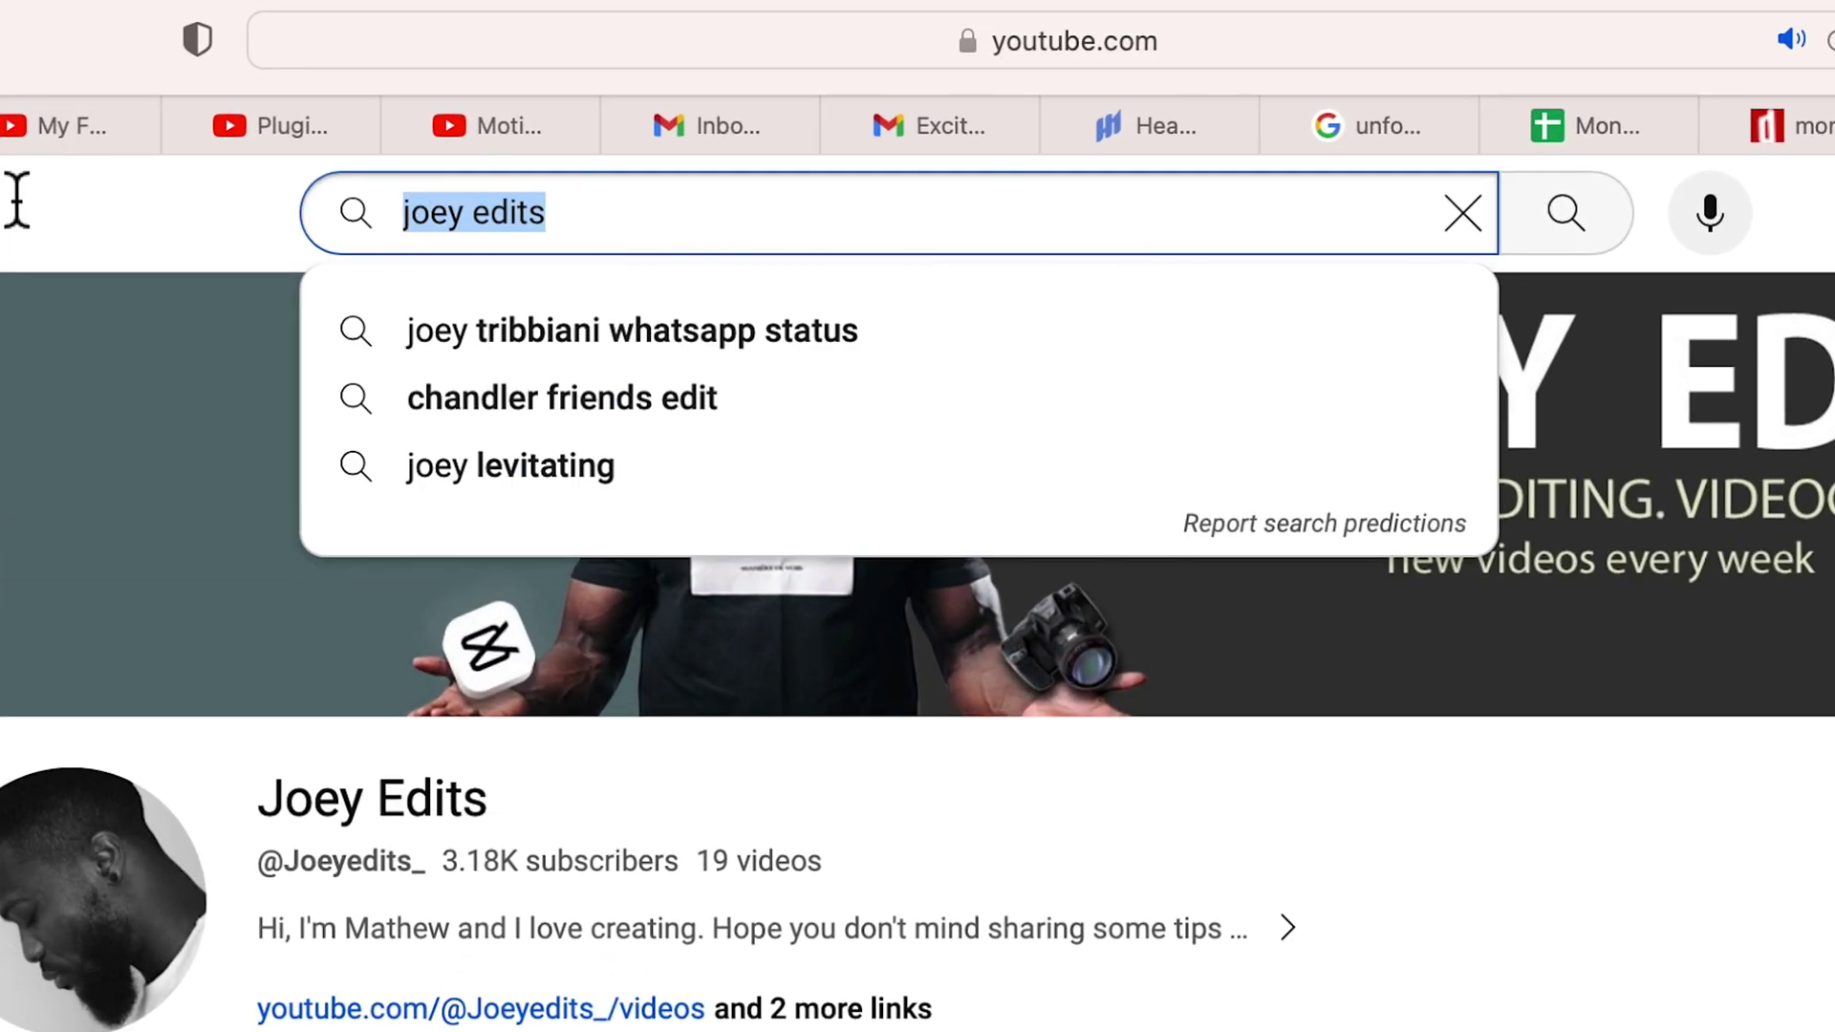
text(film burn transit)
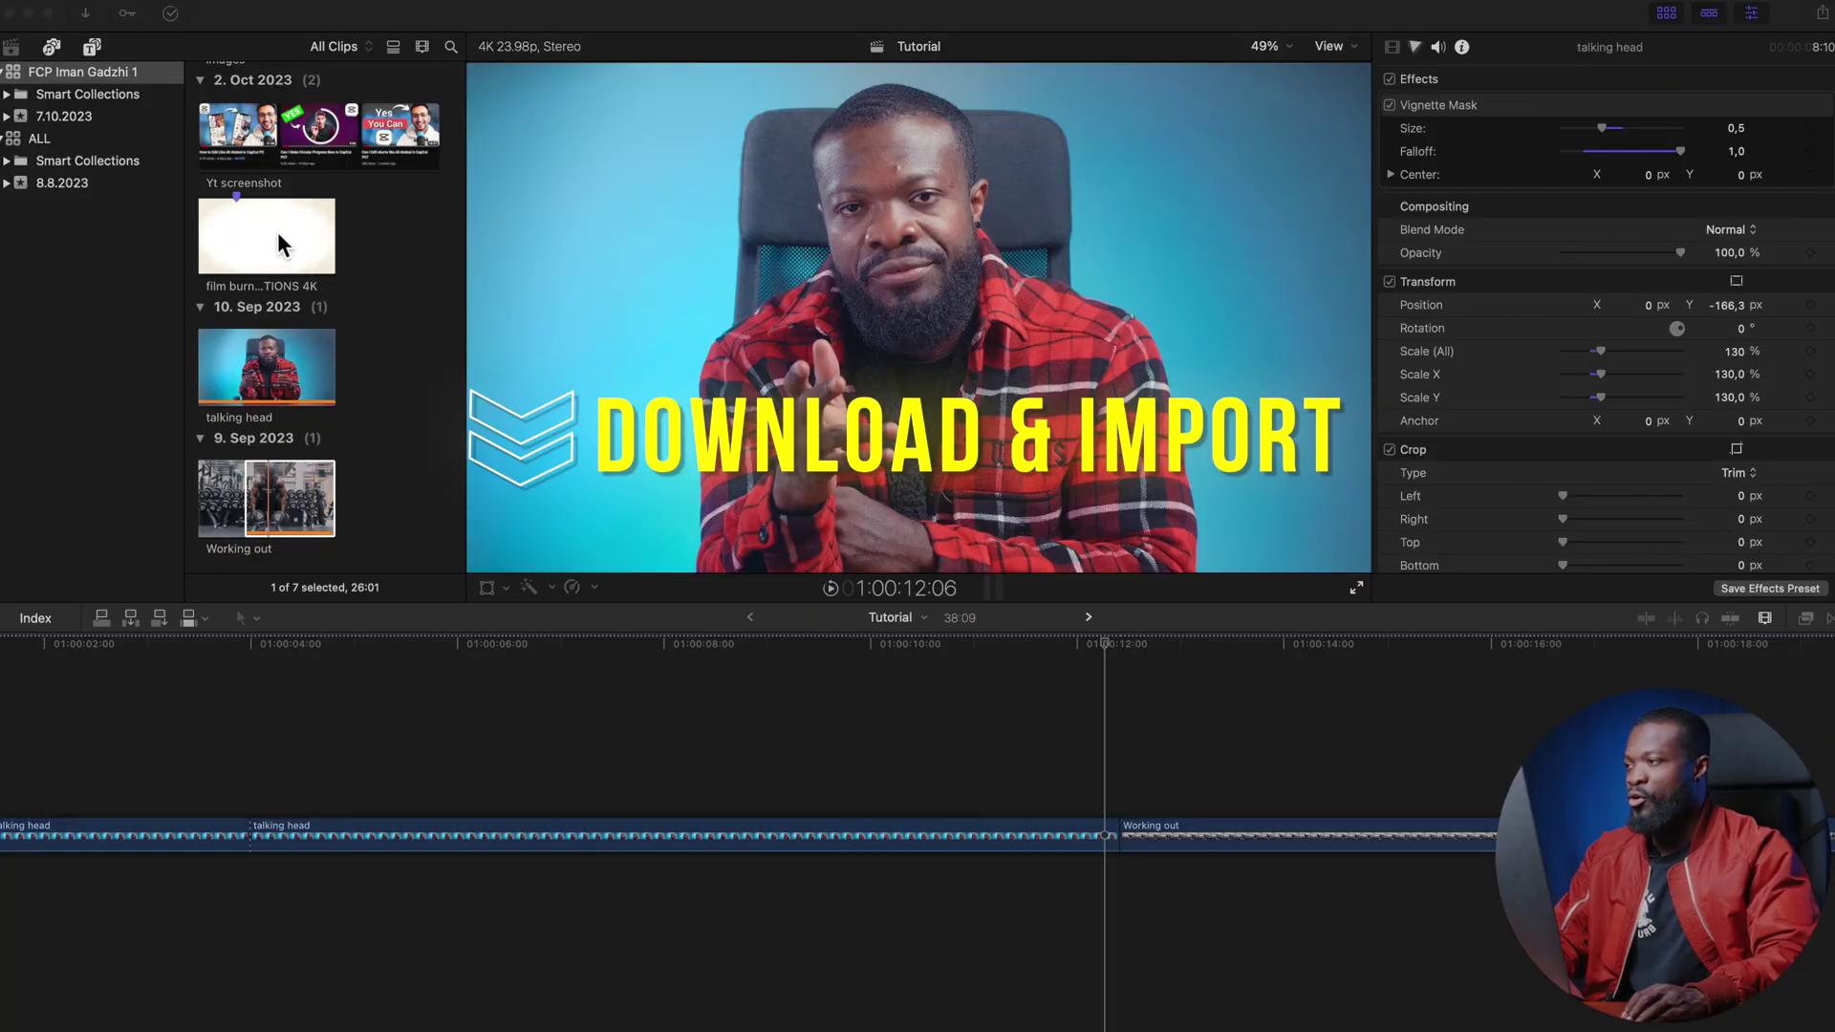
- Place the film burn TRANSITIONS 4K clip above the cut between the talking head and Working out clips
click(252, 247)
scroll(252, 247, up, 1)
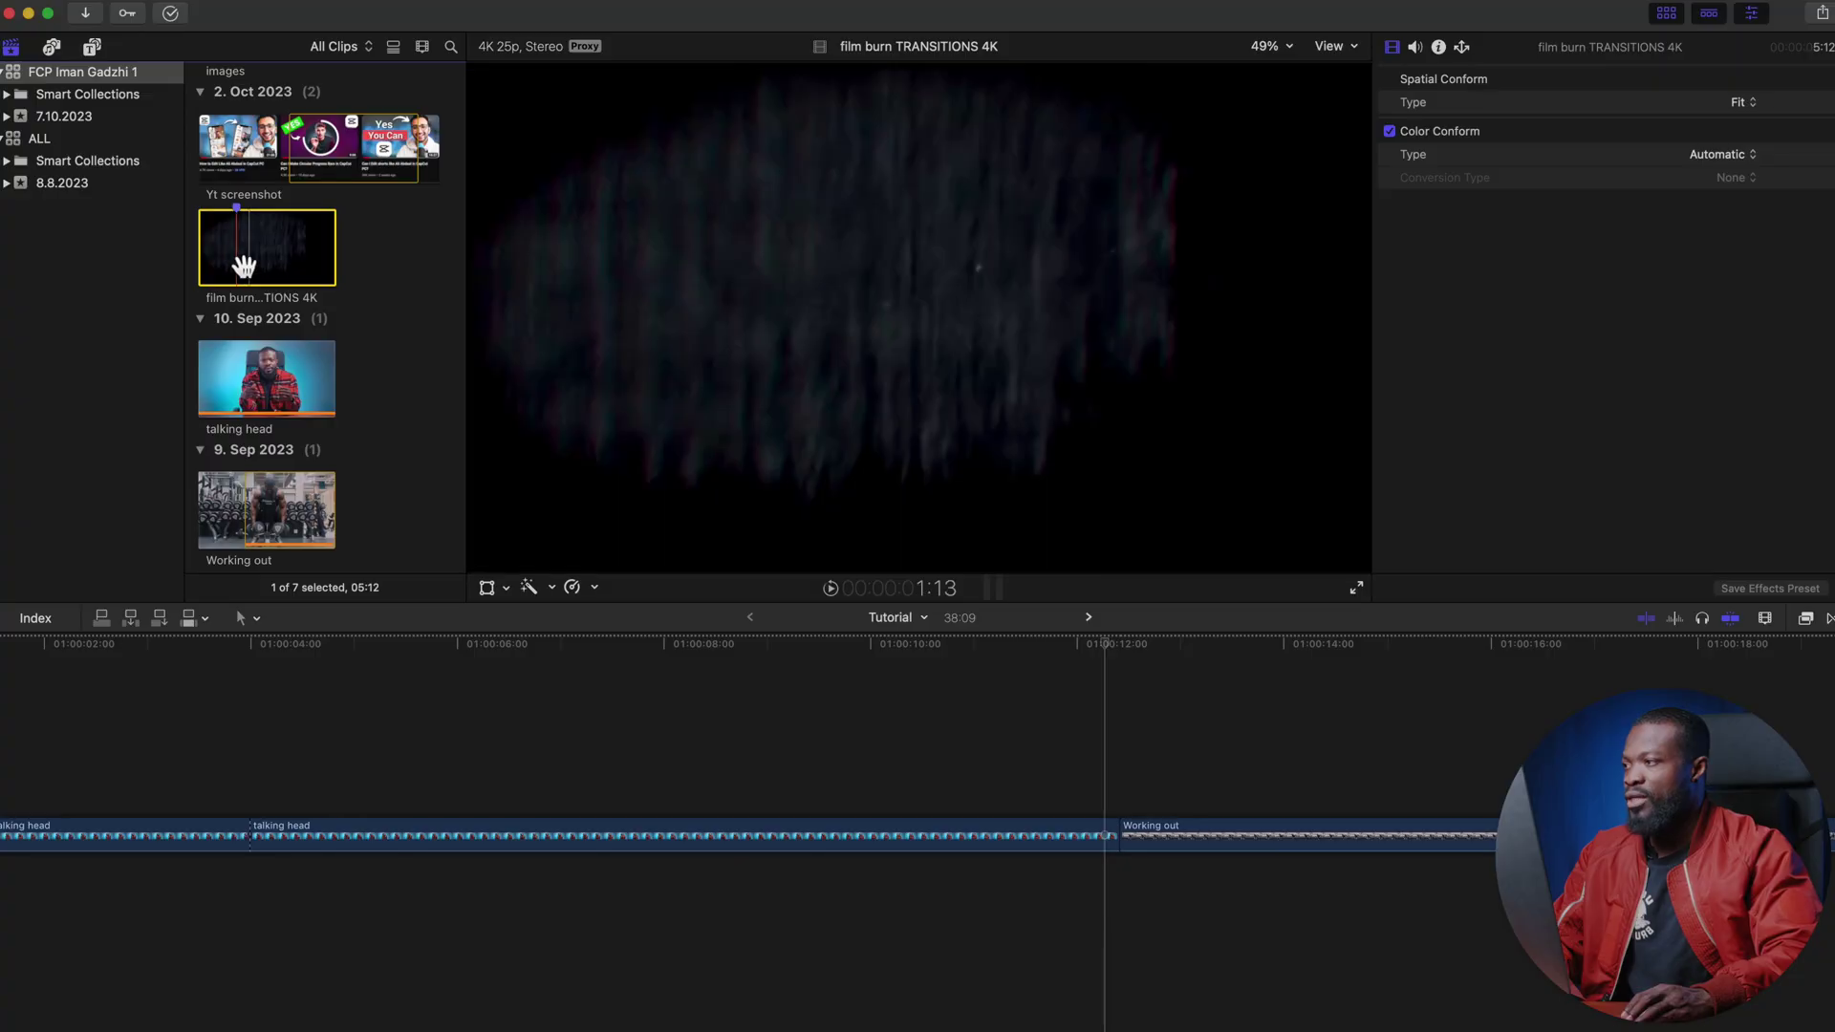
click(277, 275)
mouse_move(520, 566)
mouse_down()
mouse_move(966, 840)
mouse_move(1028, 755)
mouse_up()
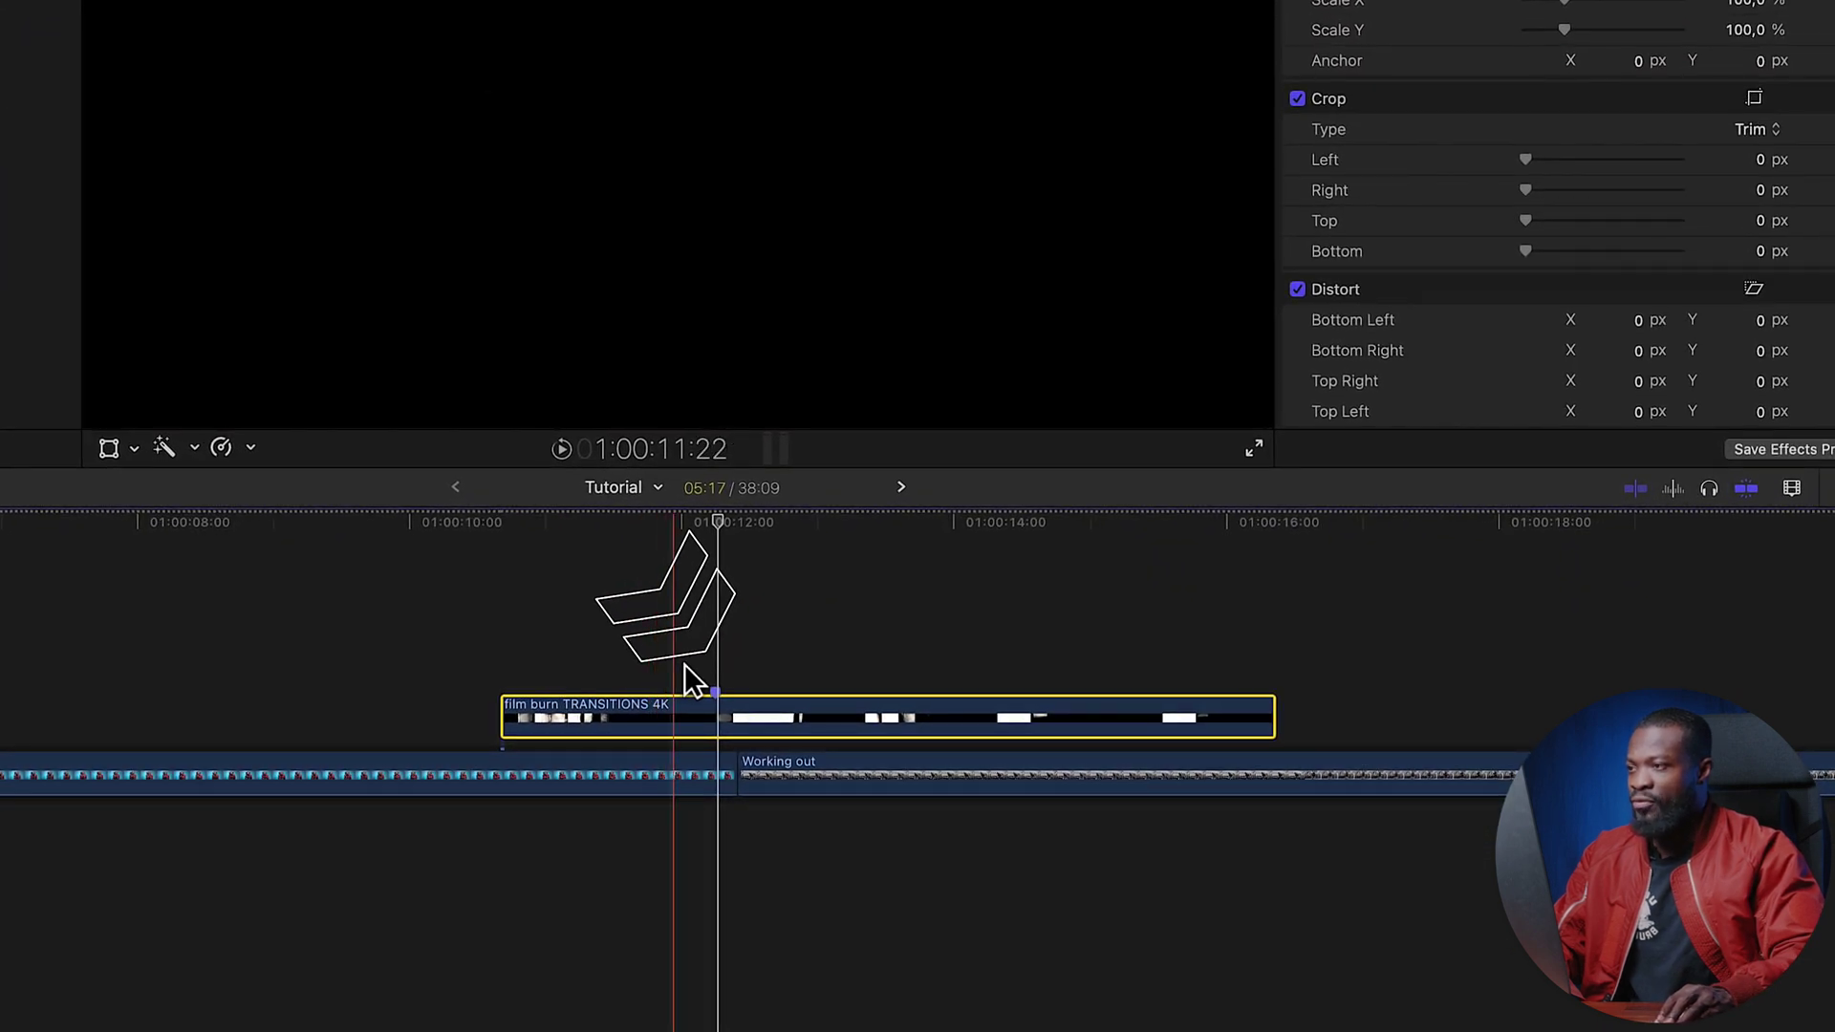
- Trim the start of the film burn clip to its marker at 01:00:12:06
click(728, 667)
click(725, 705)
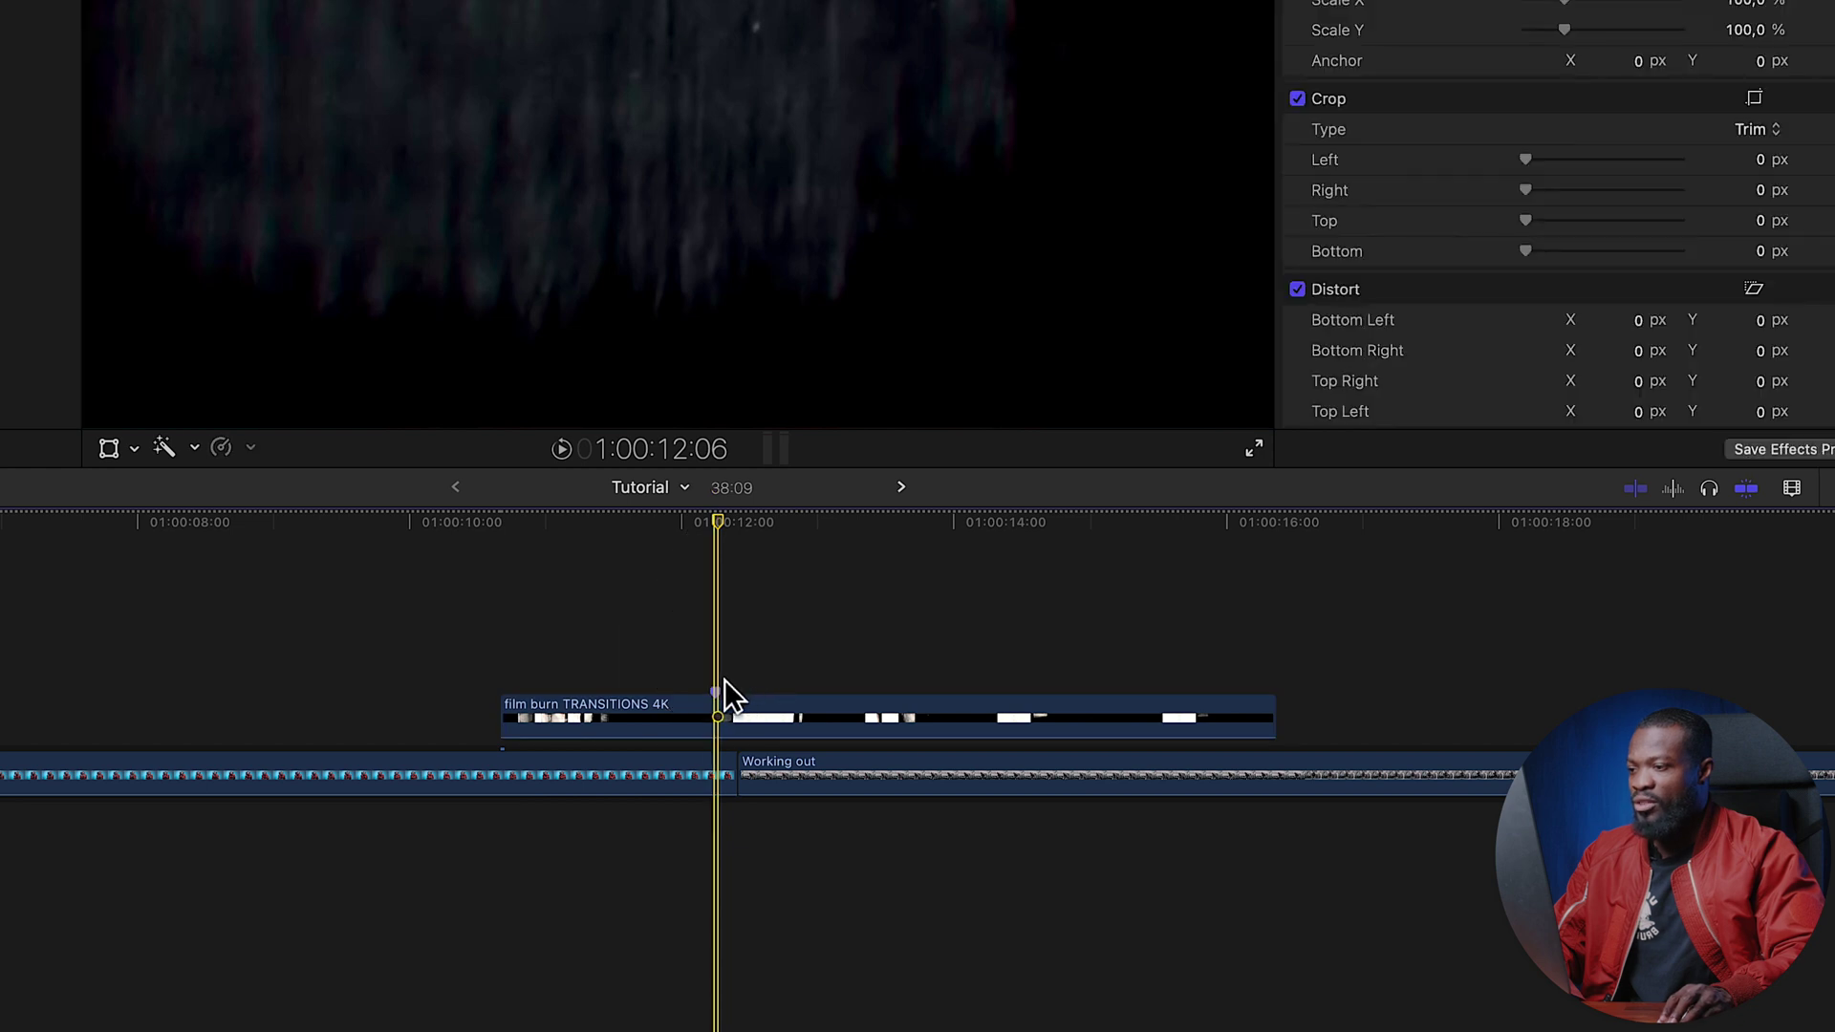
drag(516, 731, 741, 725)
click(726, 707)
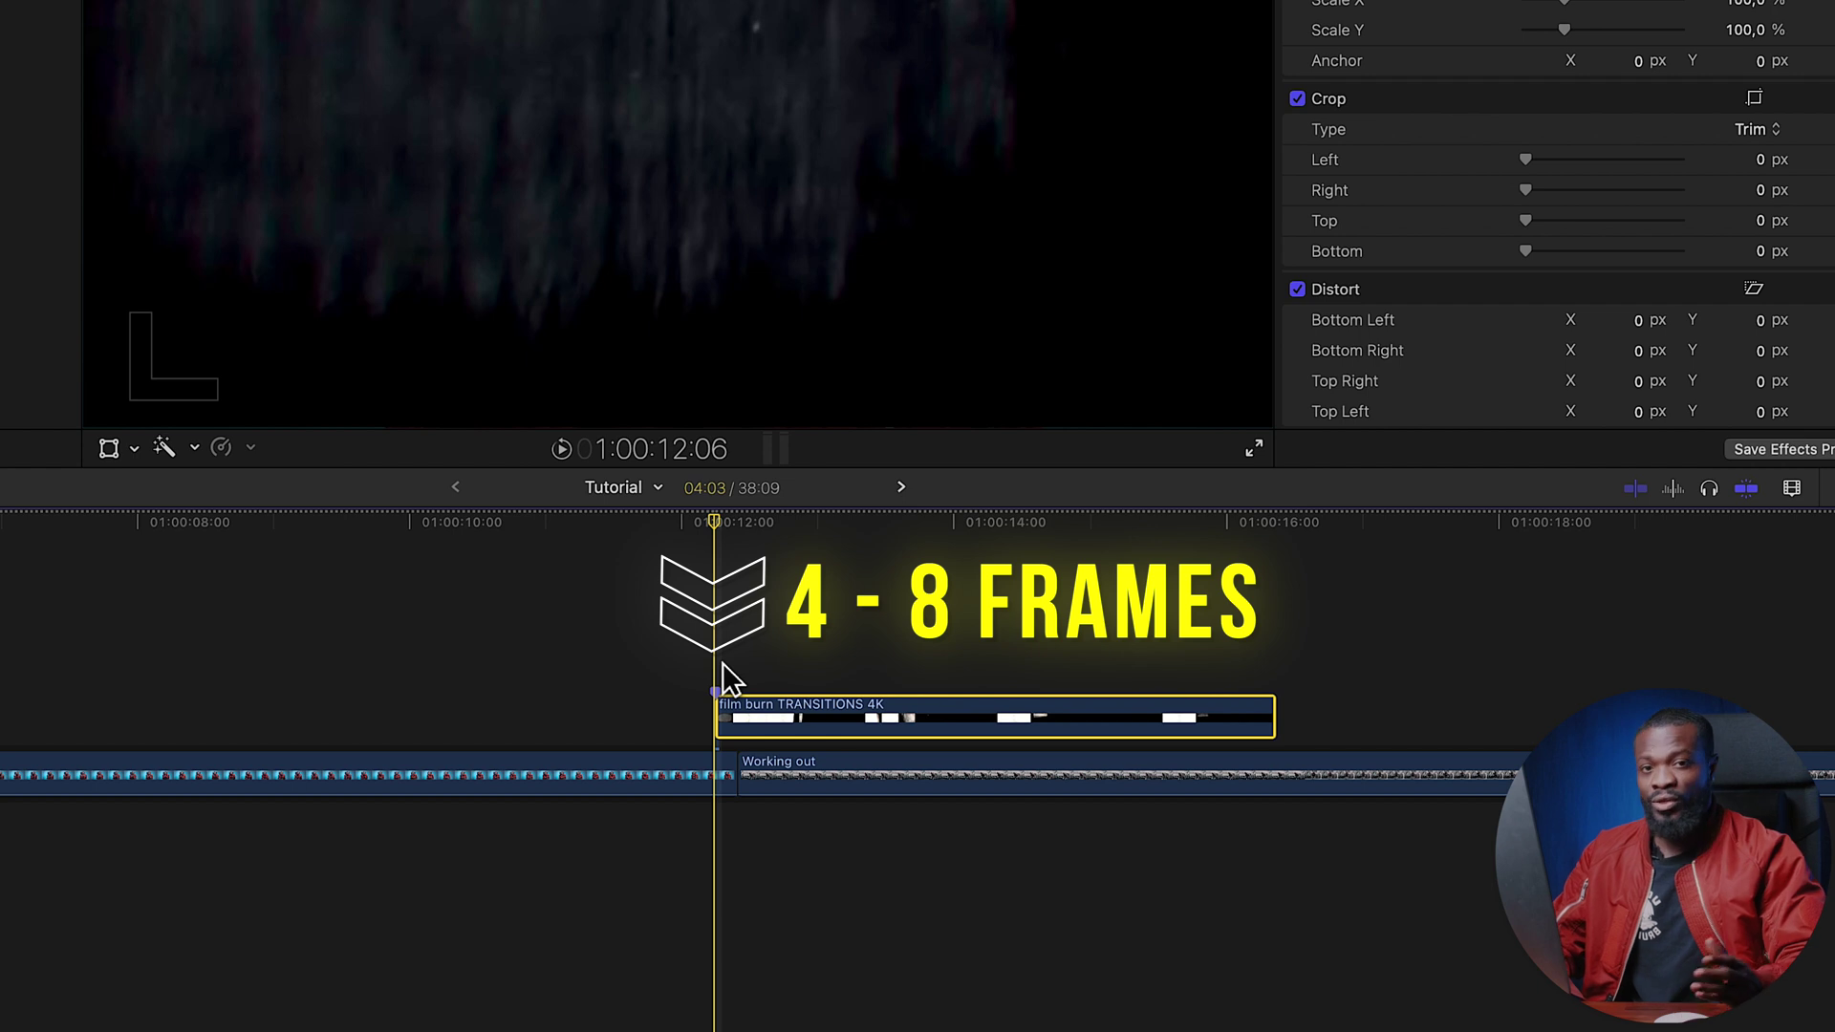
- Trim the end of the film burn clip at 01:00:12:10, leaving four frames after the marker
key(Right)
key(Right)
key(Right)
key(Right)
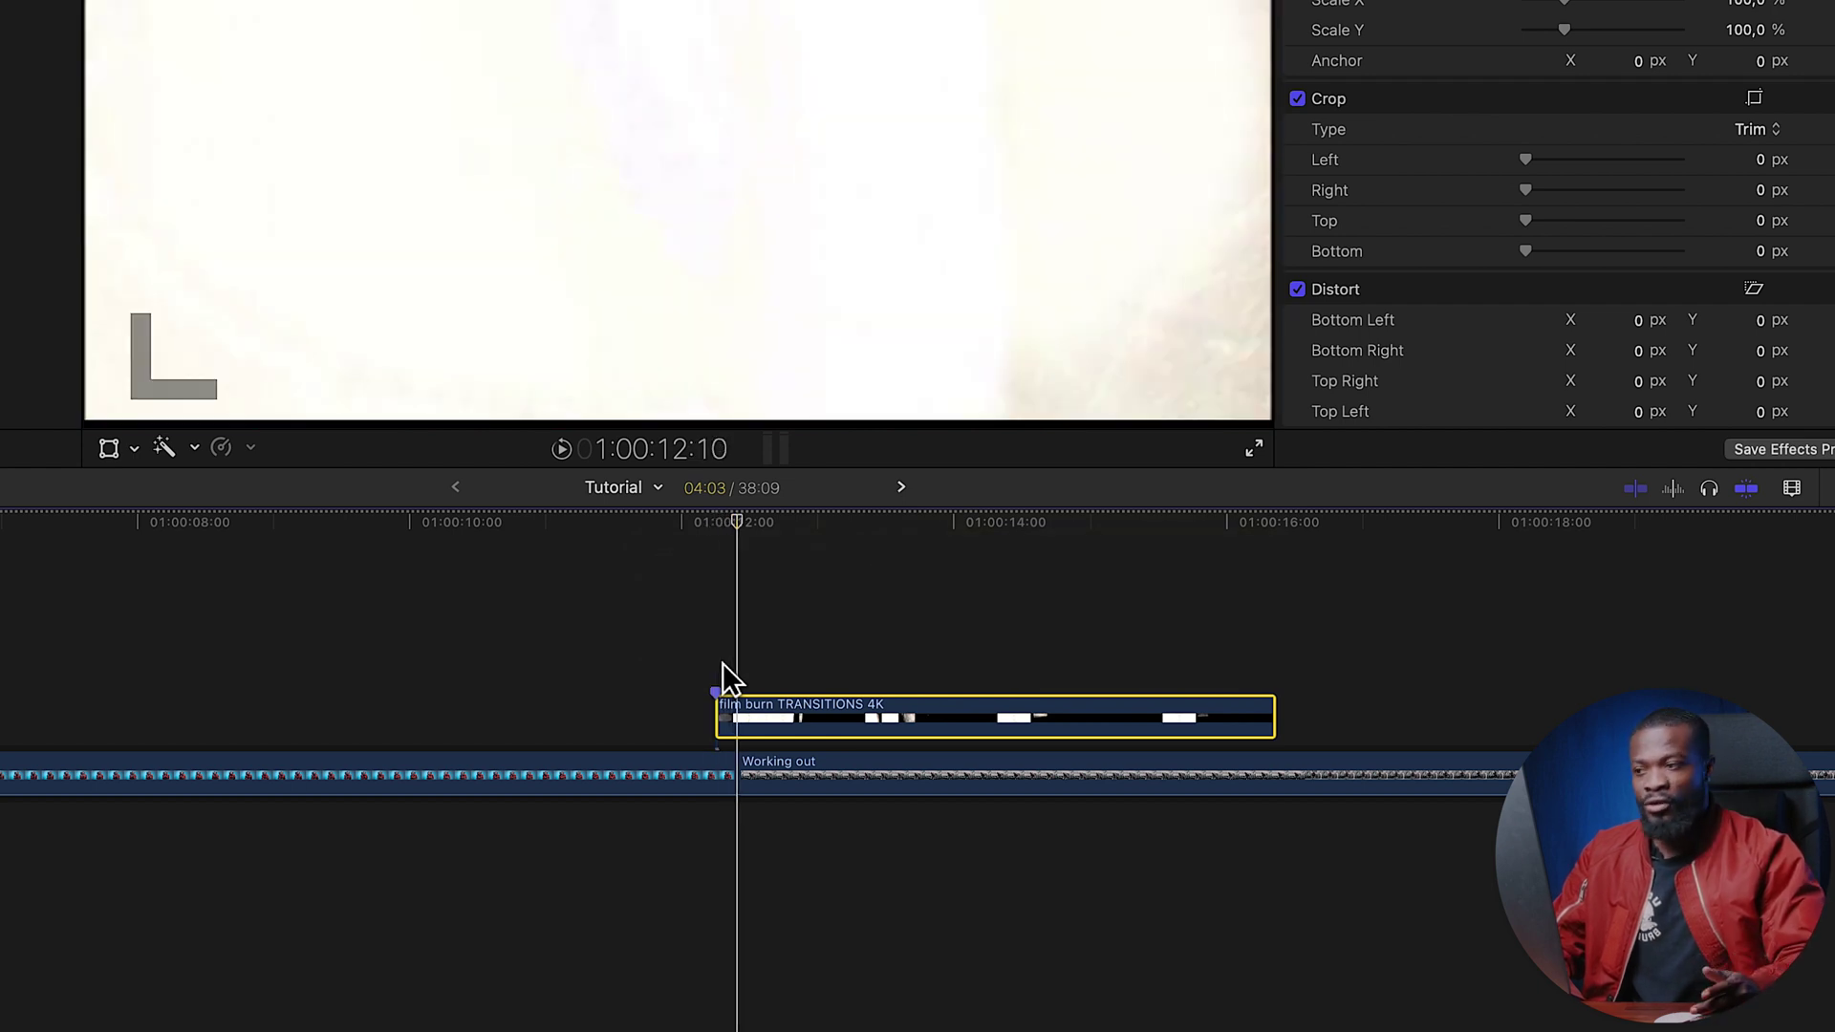
drag(1276, 729, 740, 736)
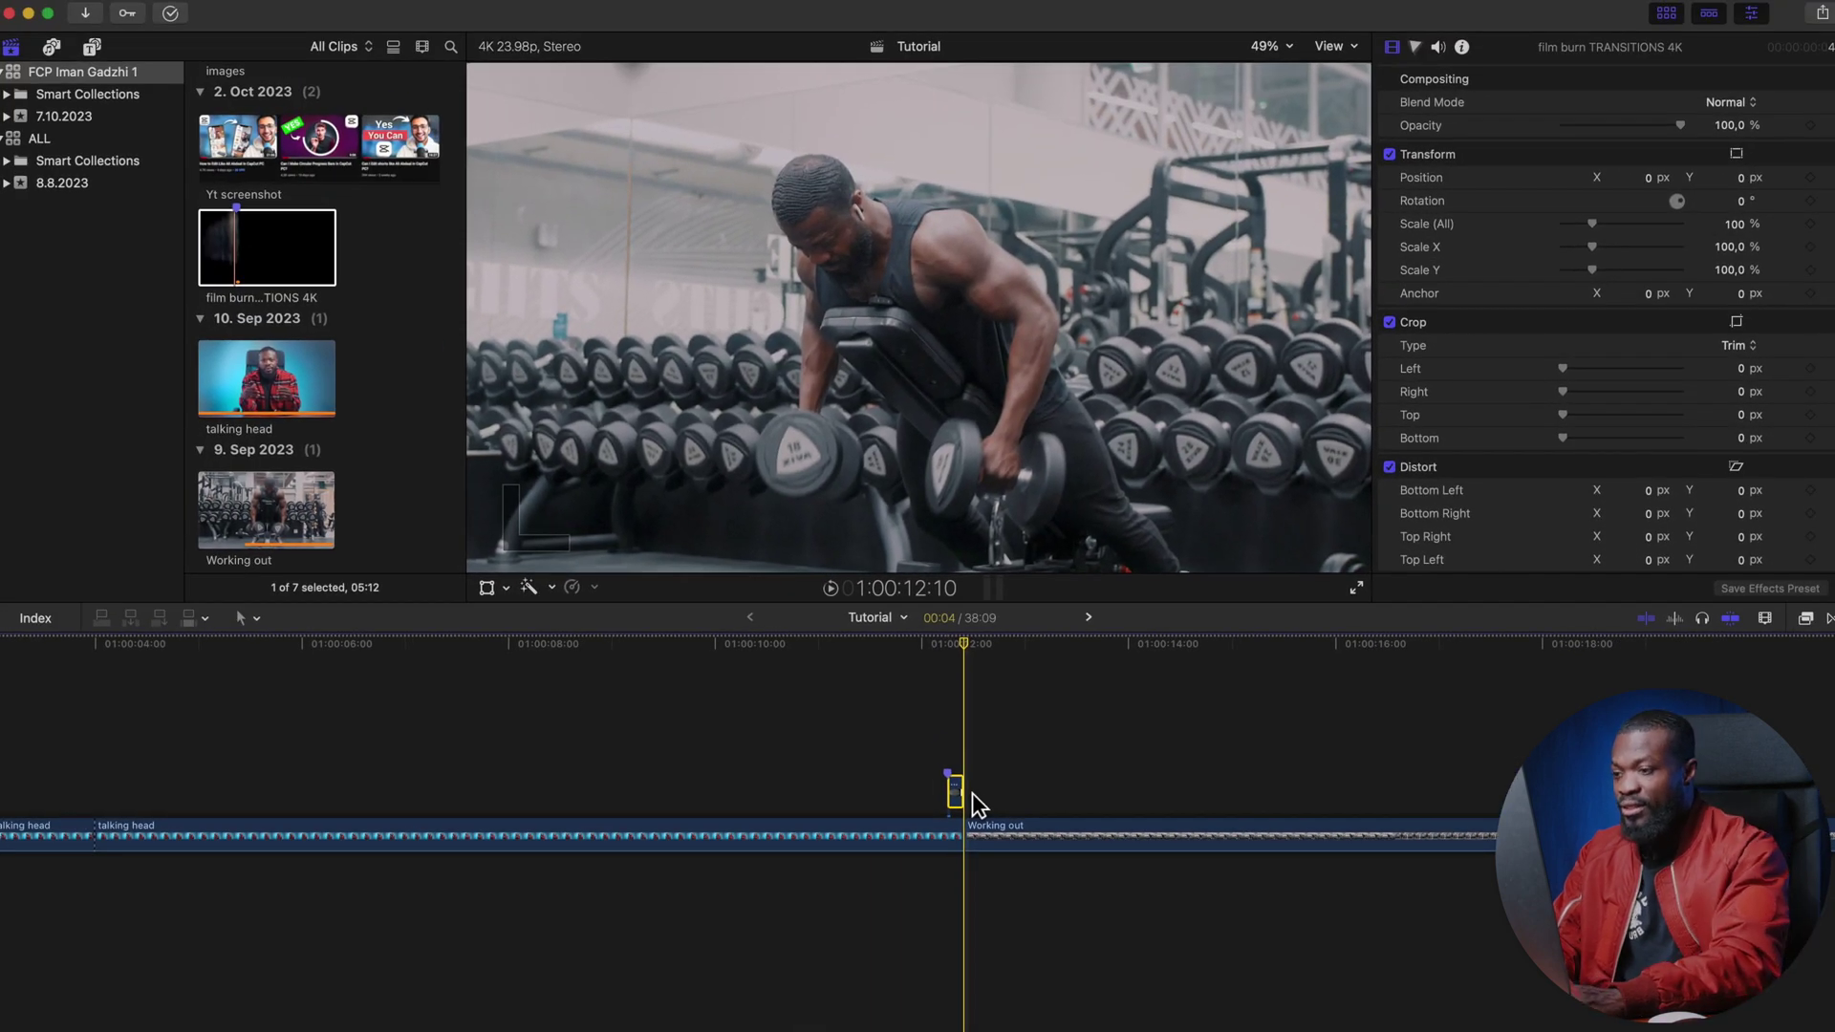
- Shift the four-frame film burn clip so it straddles the cut between the talking head and Working out clips
key(super+equal)
key(super+equal)
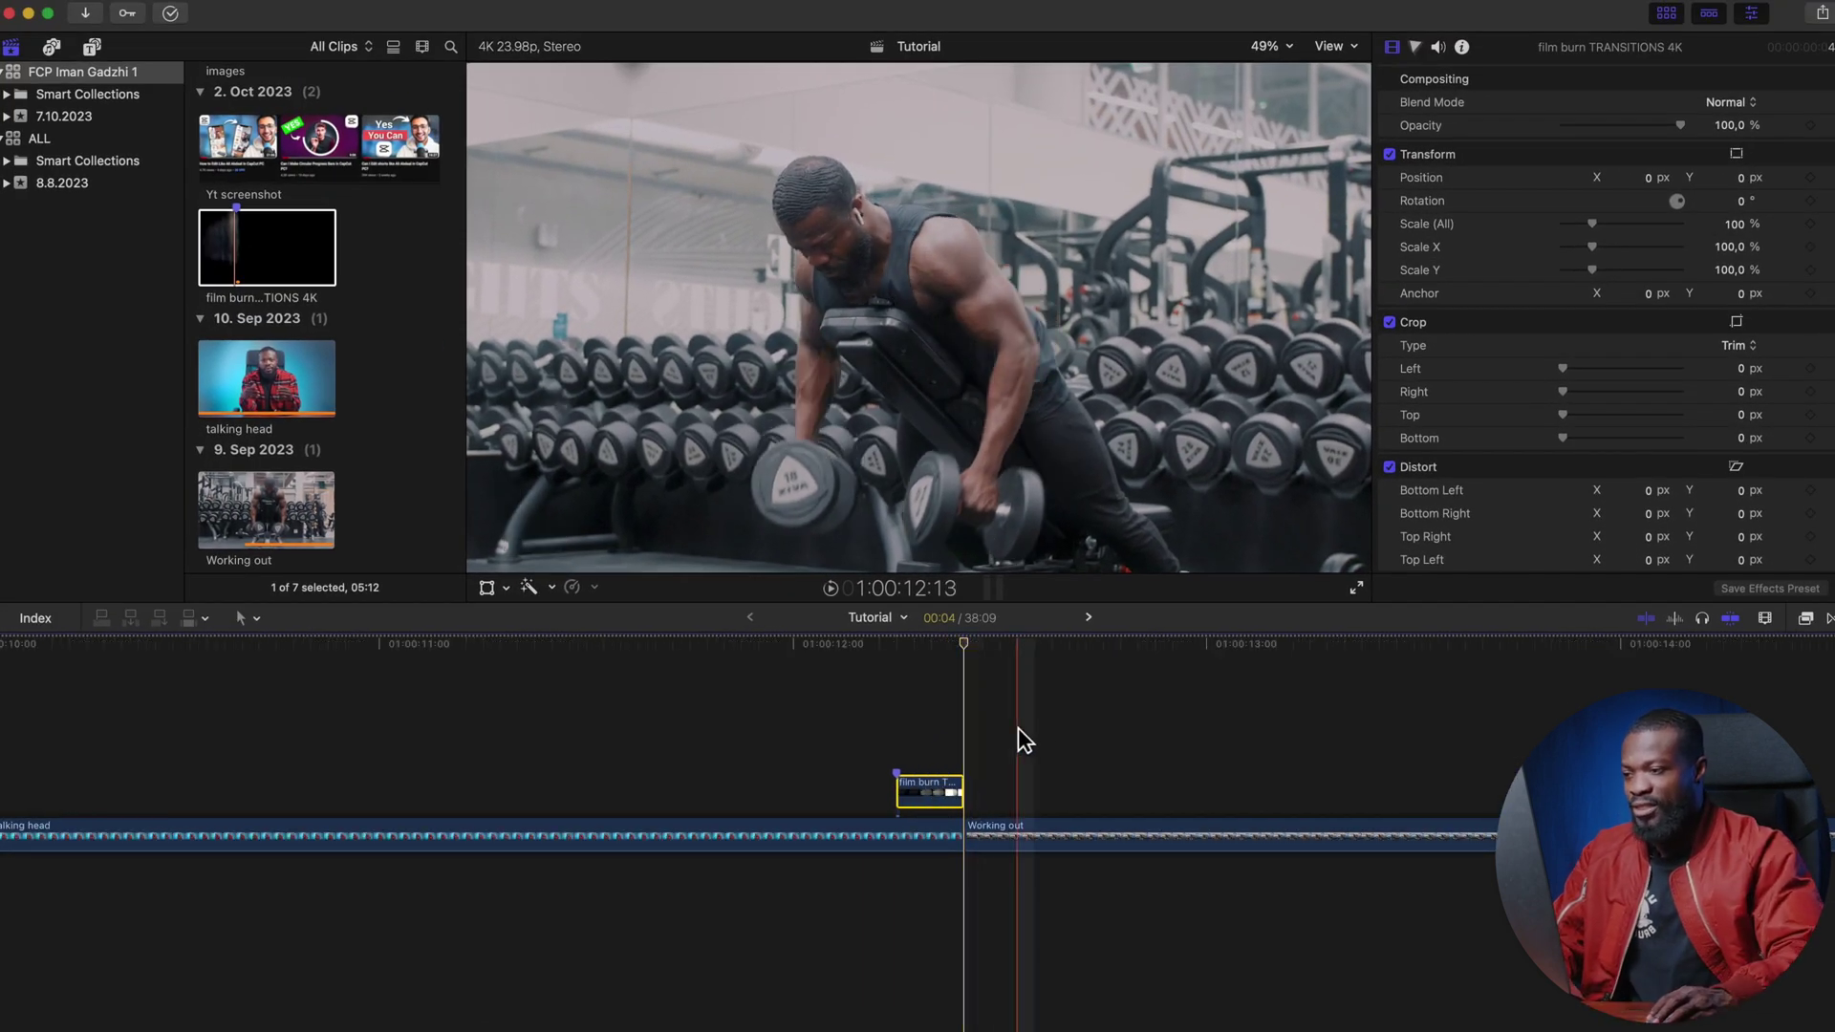
drag(945, 791, 973, 793)
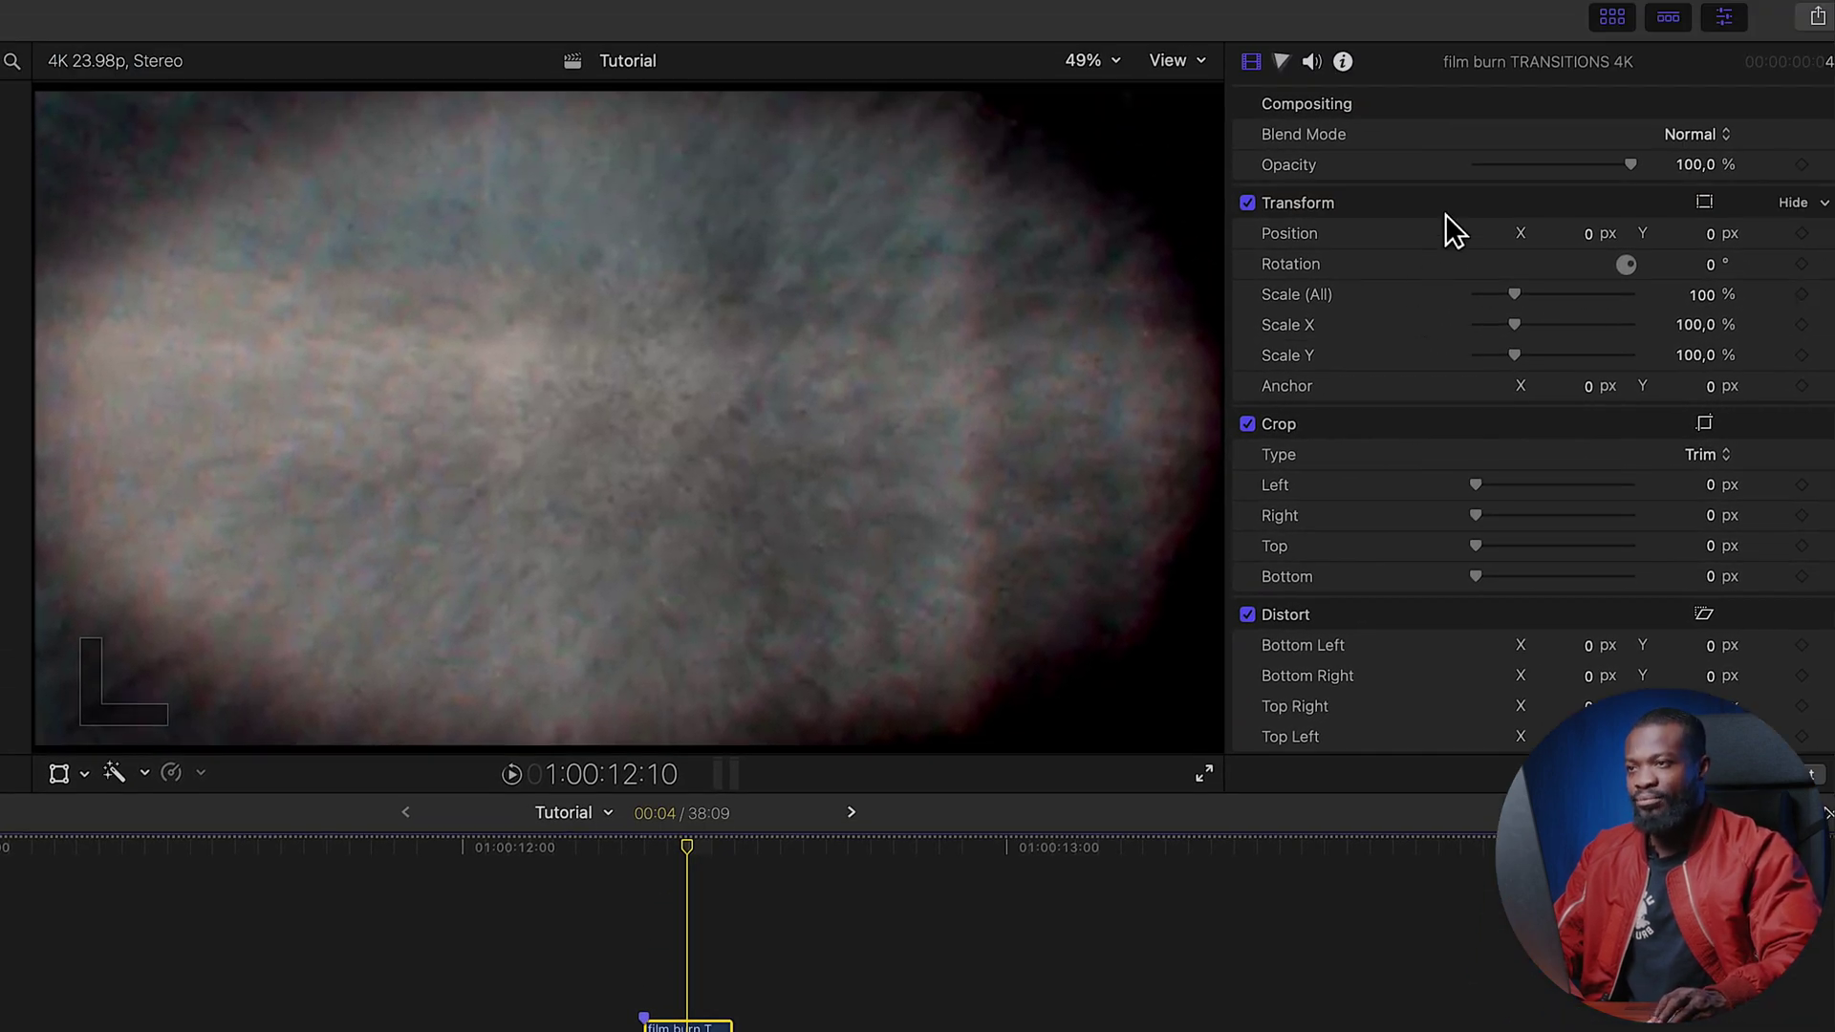
- Open the film burn clip's Blend Mode options and play back the transition into the Working out clip
click(1703, 140)
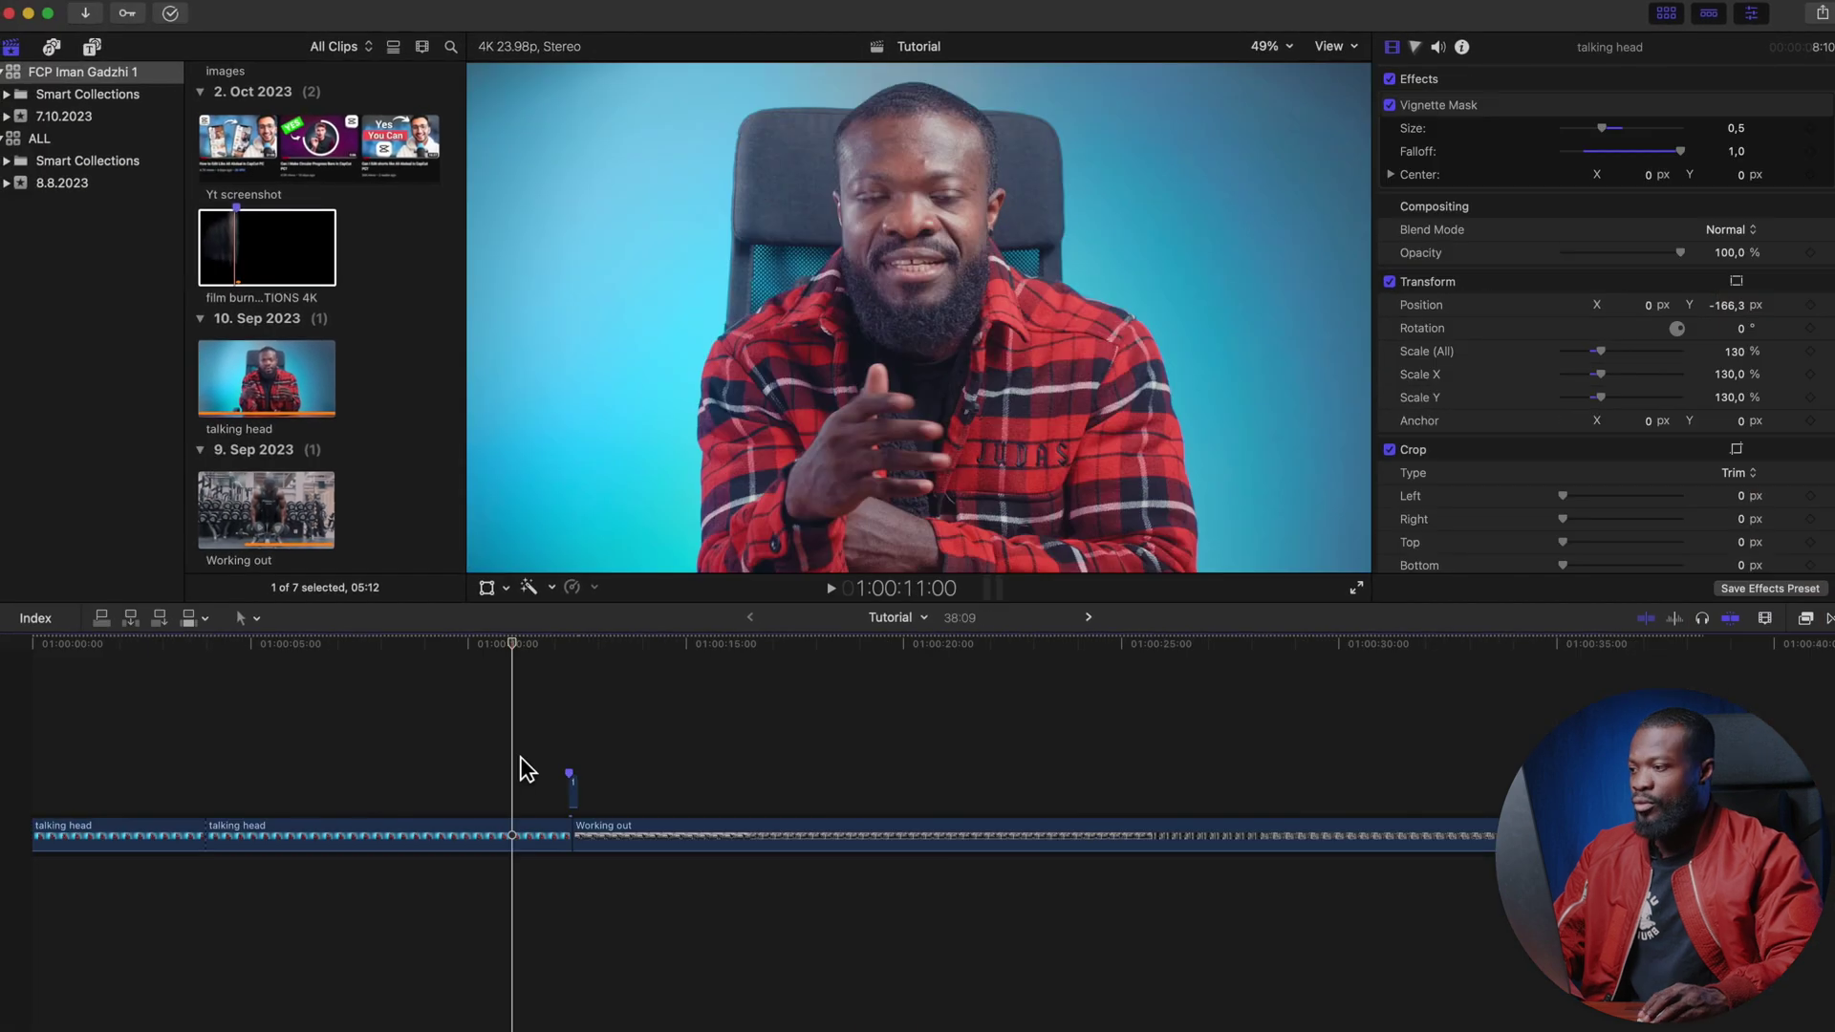
key(space)
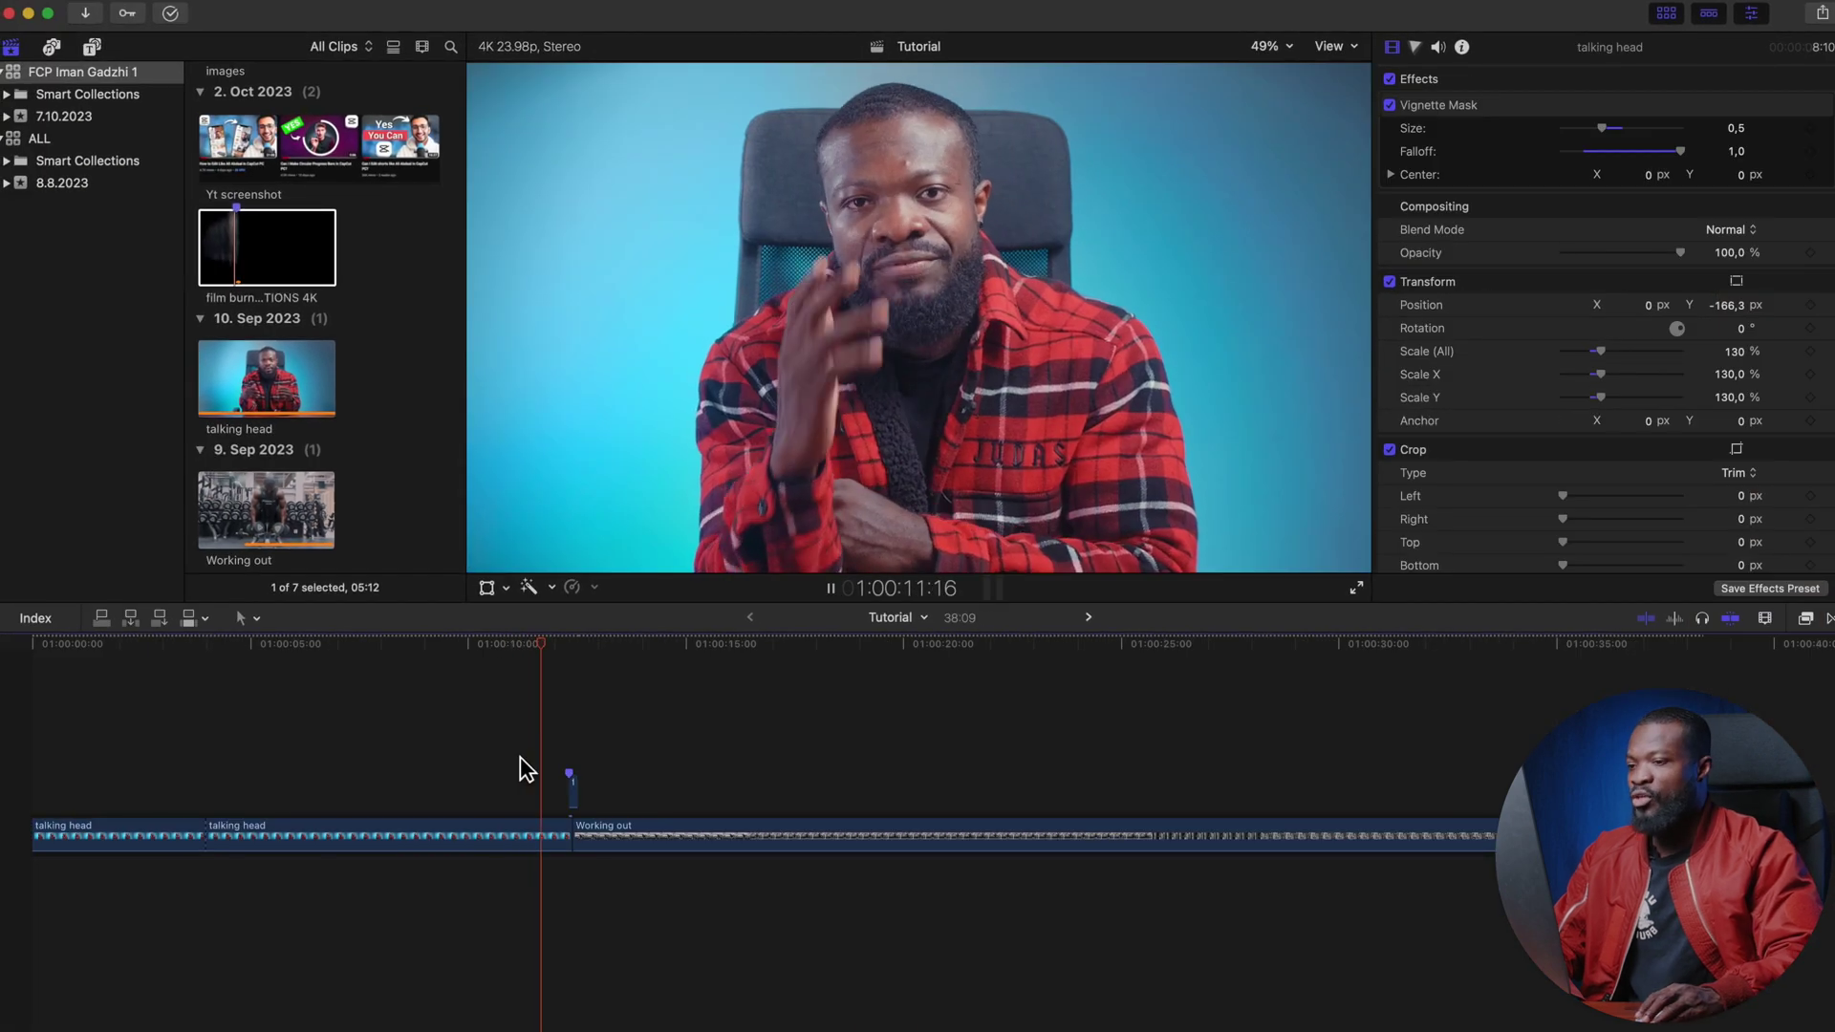